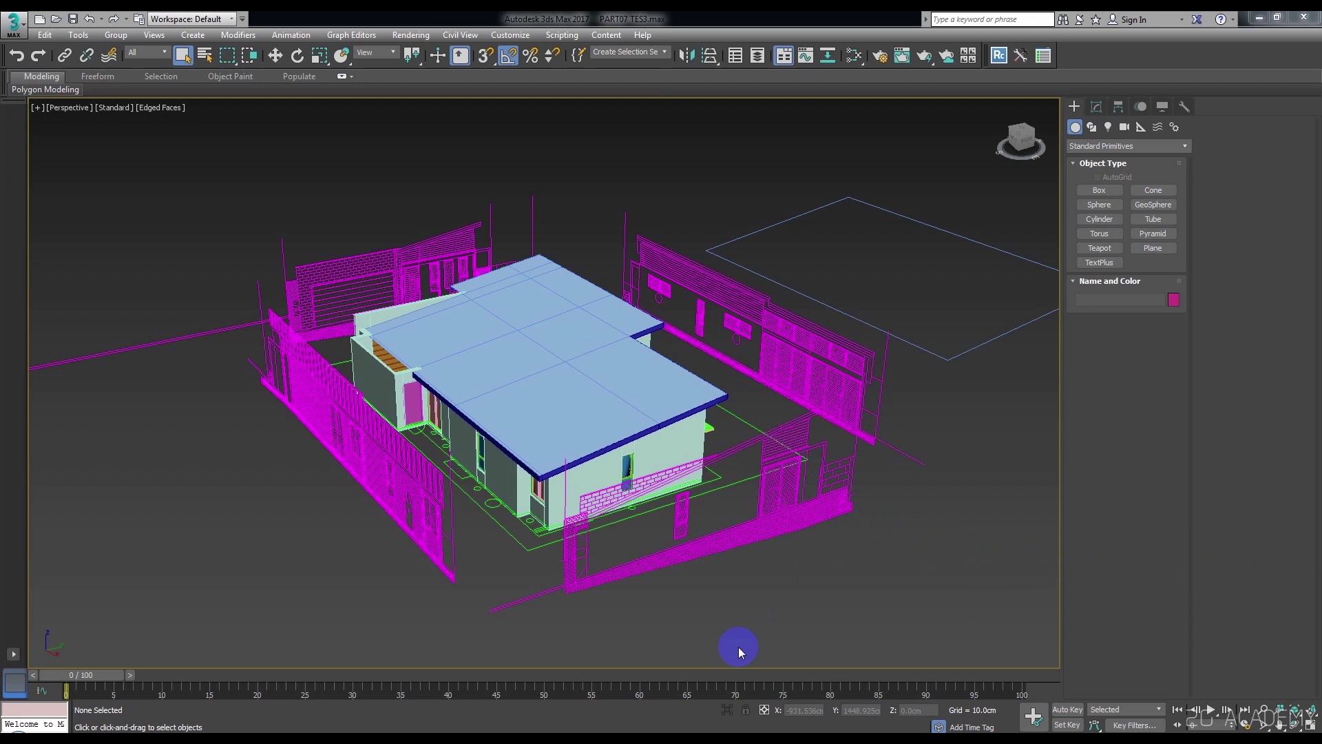
# Show the spandek roofing profile image, with its 92 and 950 dimensions, beside the 3ds Max house scene.
pyautogui.click(448, 655)
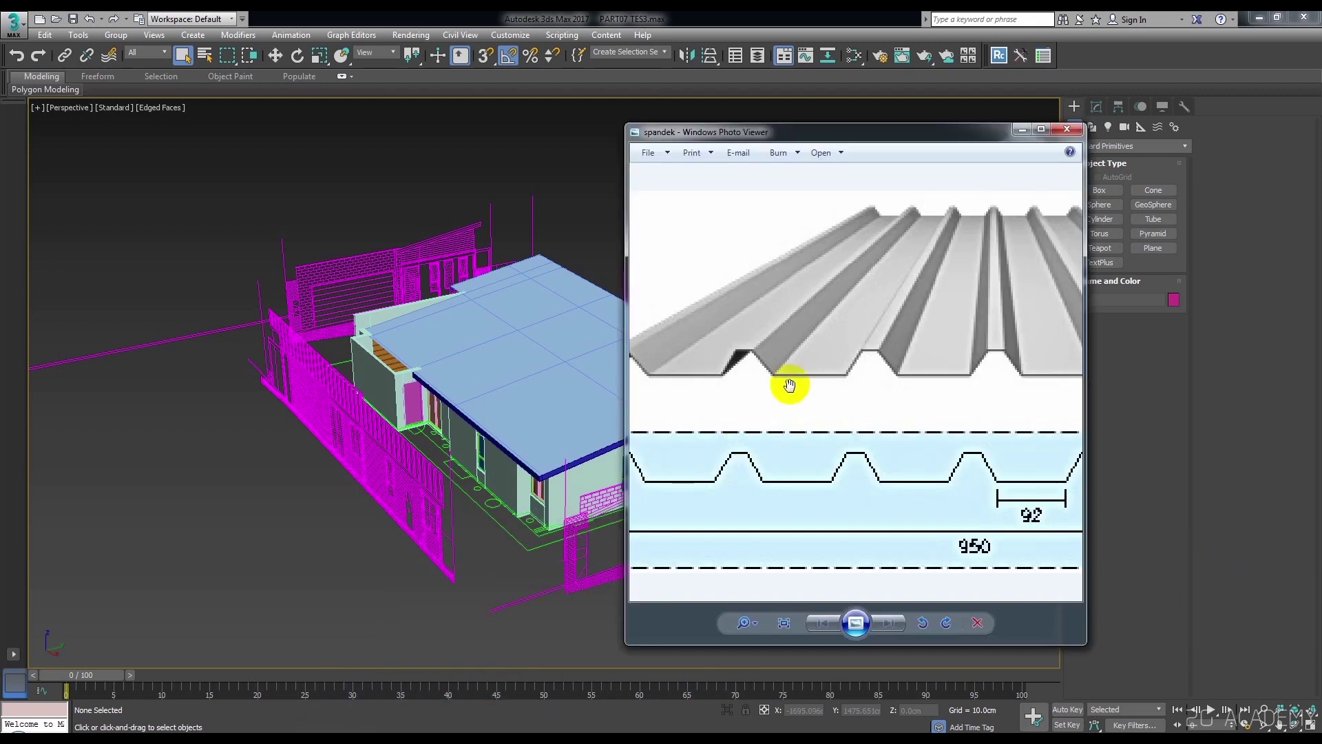
pyautogui.doubleClick(868, 132)
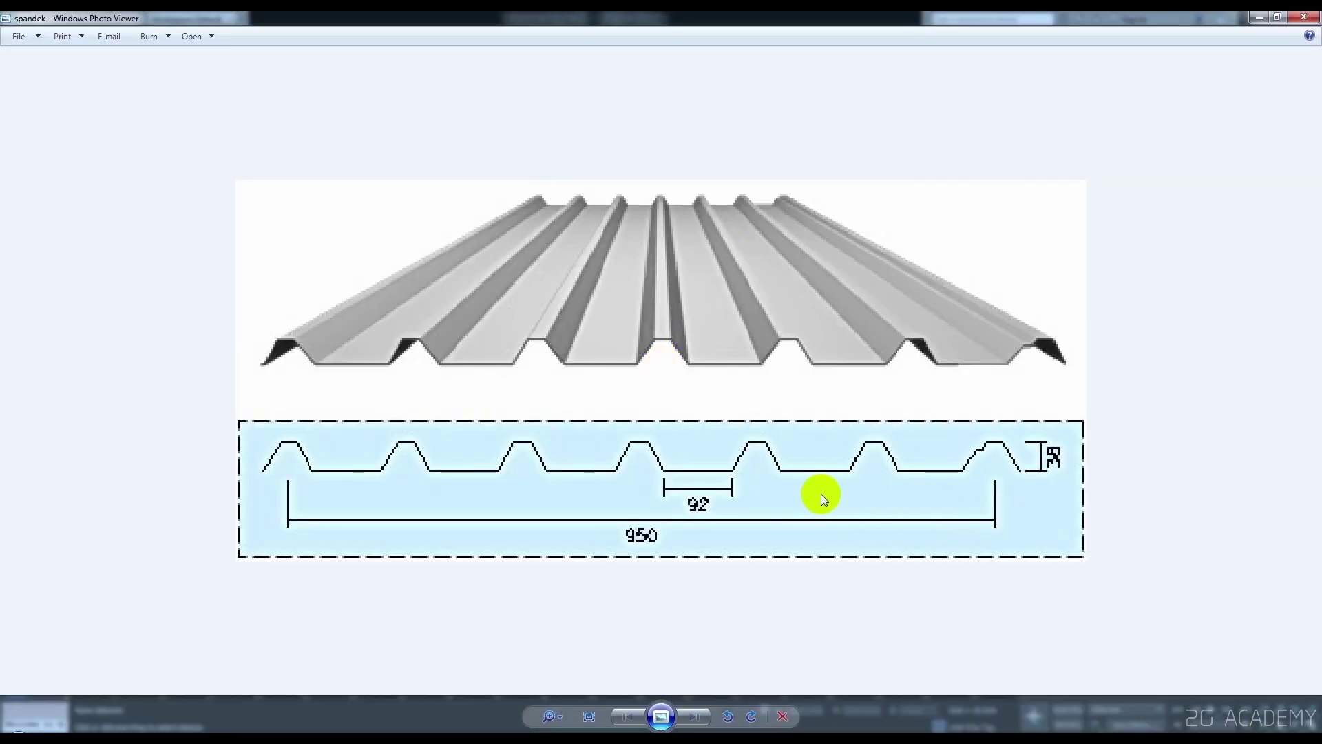
pyautogui.moveTo(960, 11); pyautogui.dragTo(1005, 129)
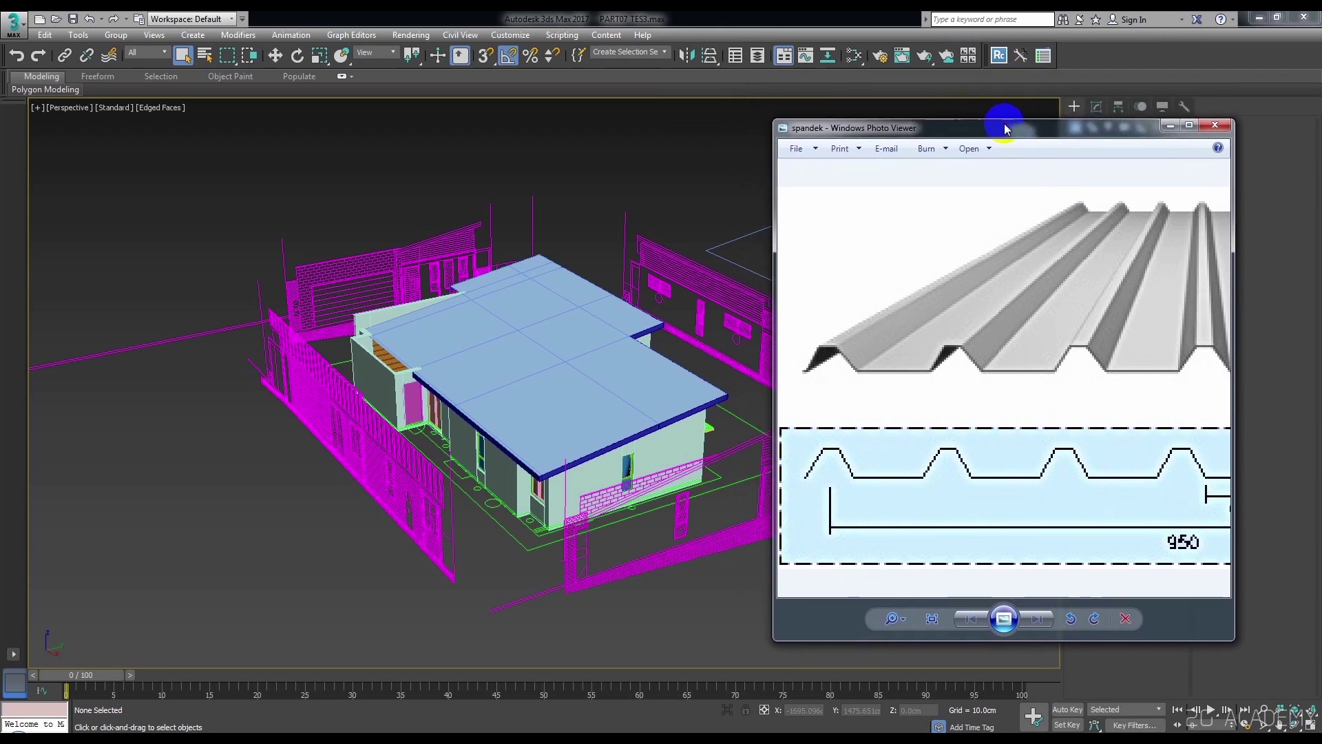
# Review the scene's layers in the Layer Explorer, then close it.
pyautogui.click(756, 63)
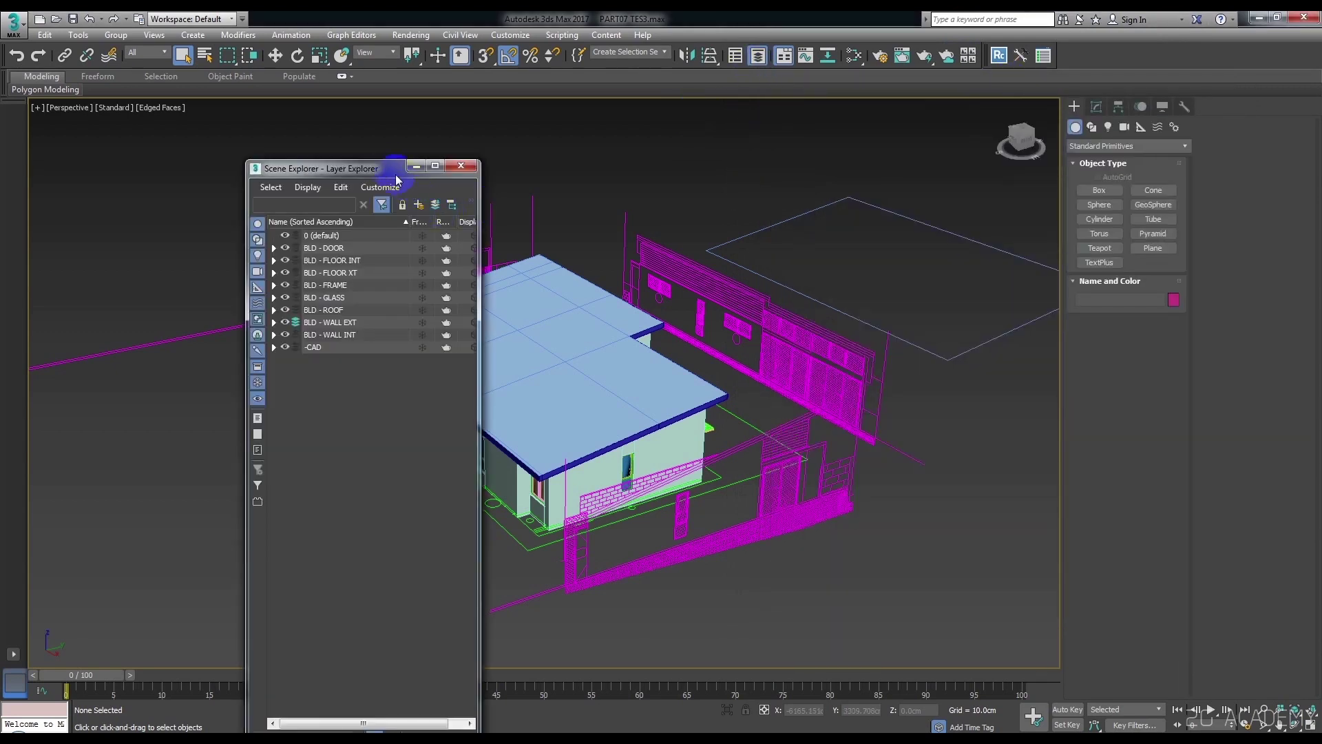
pyautogui.moveTo(396, 173); pyautogui.dragTo(405, 133)
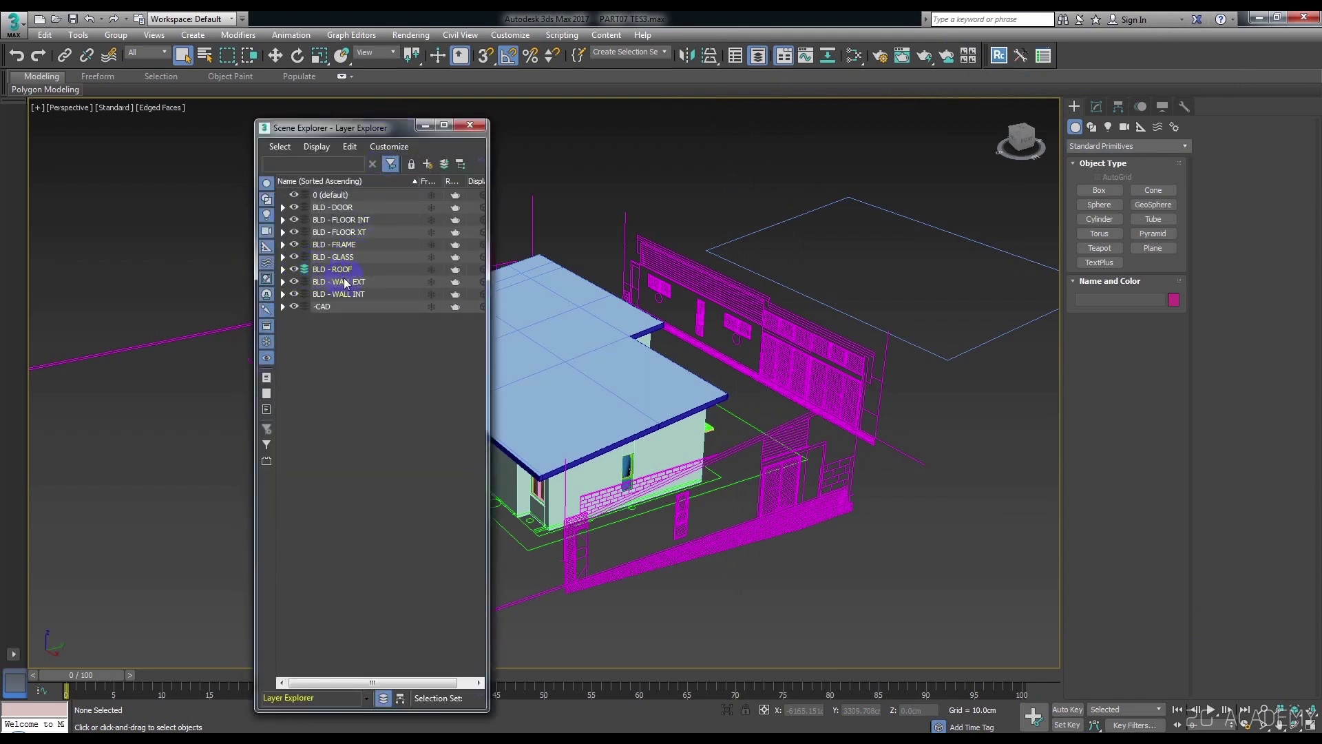
pyautogui.click(470, 126)
# Zoom out and pan to frame the whole house in the Top view.
pyautogui.scroll(-3, 718, 448)
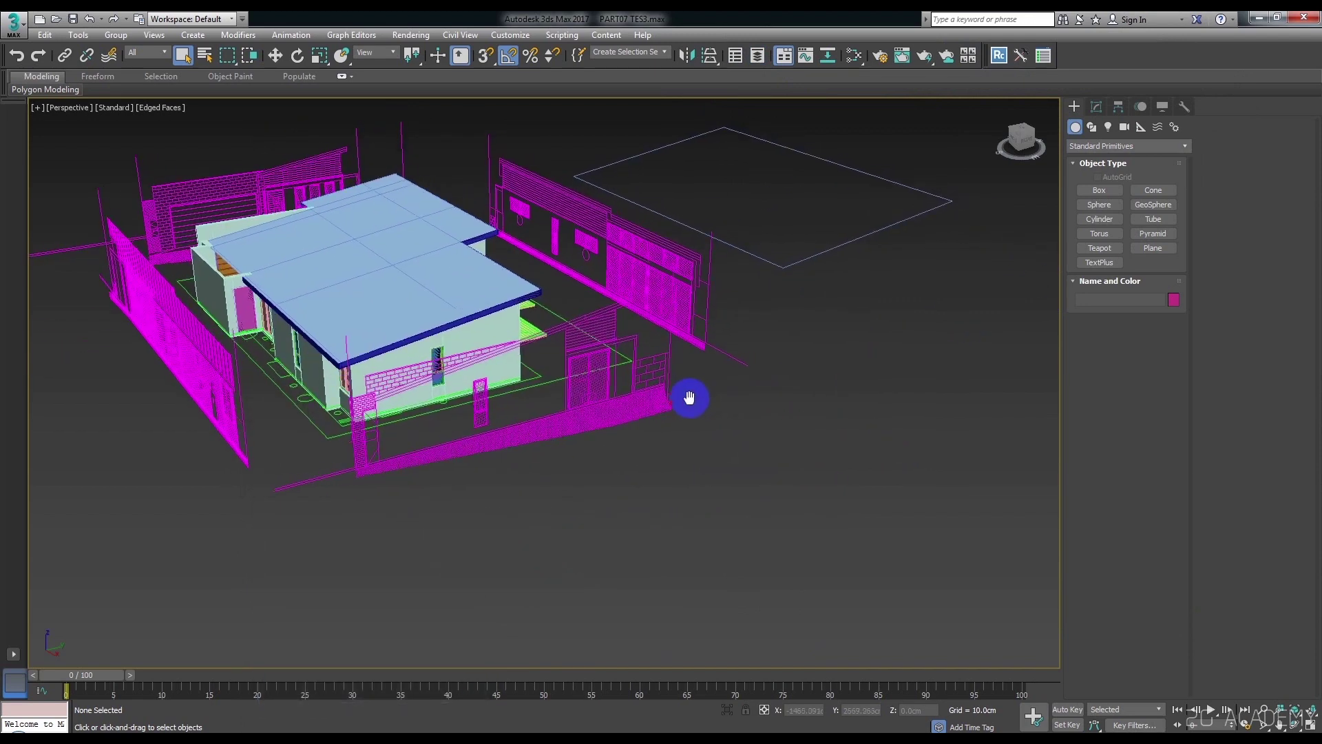
pyautogui.scroll(-2, 717, 448)
pyautogui.moveTo(718, 452); pyautogui.dragTo(687, 449, button='middle')
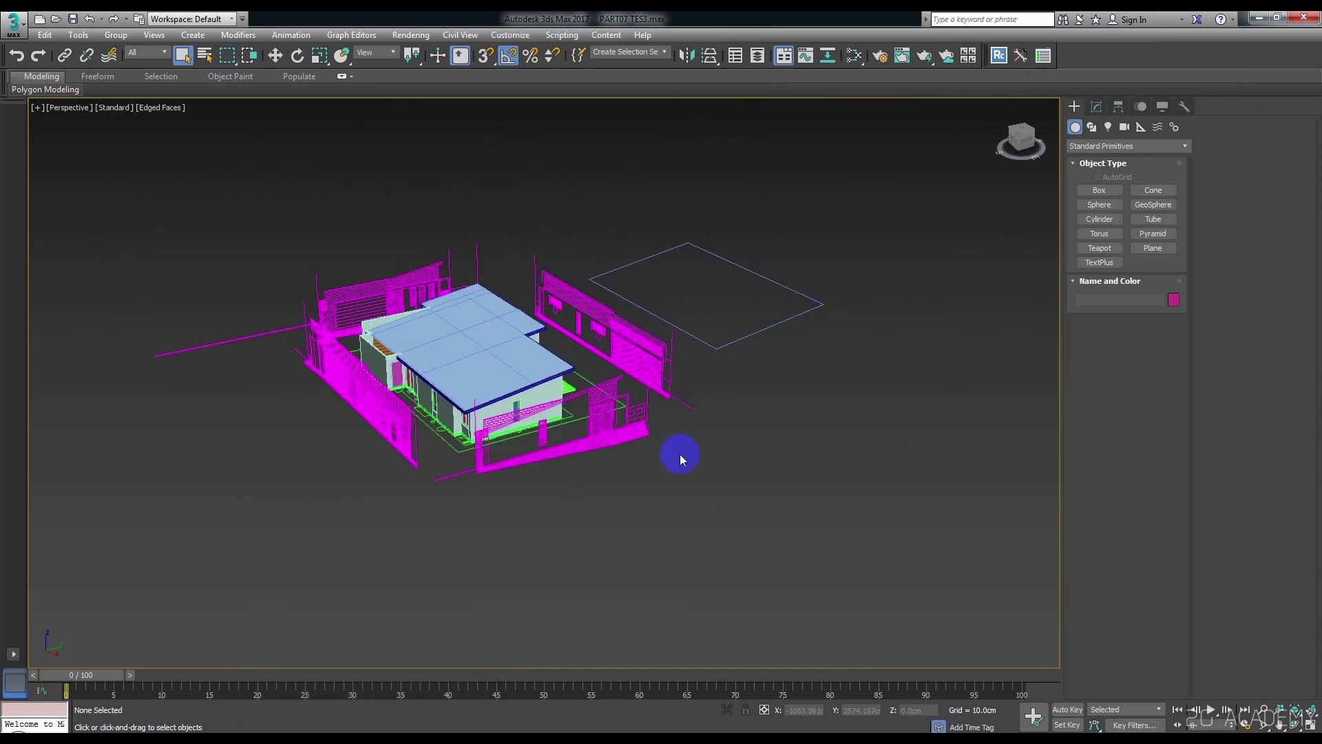
pyautogui.press('t')
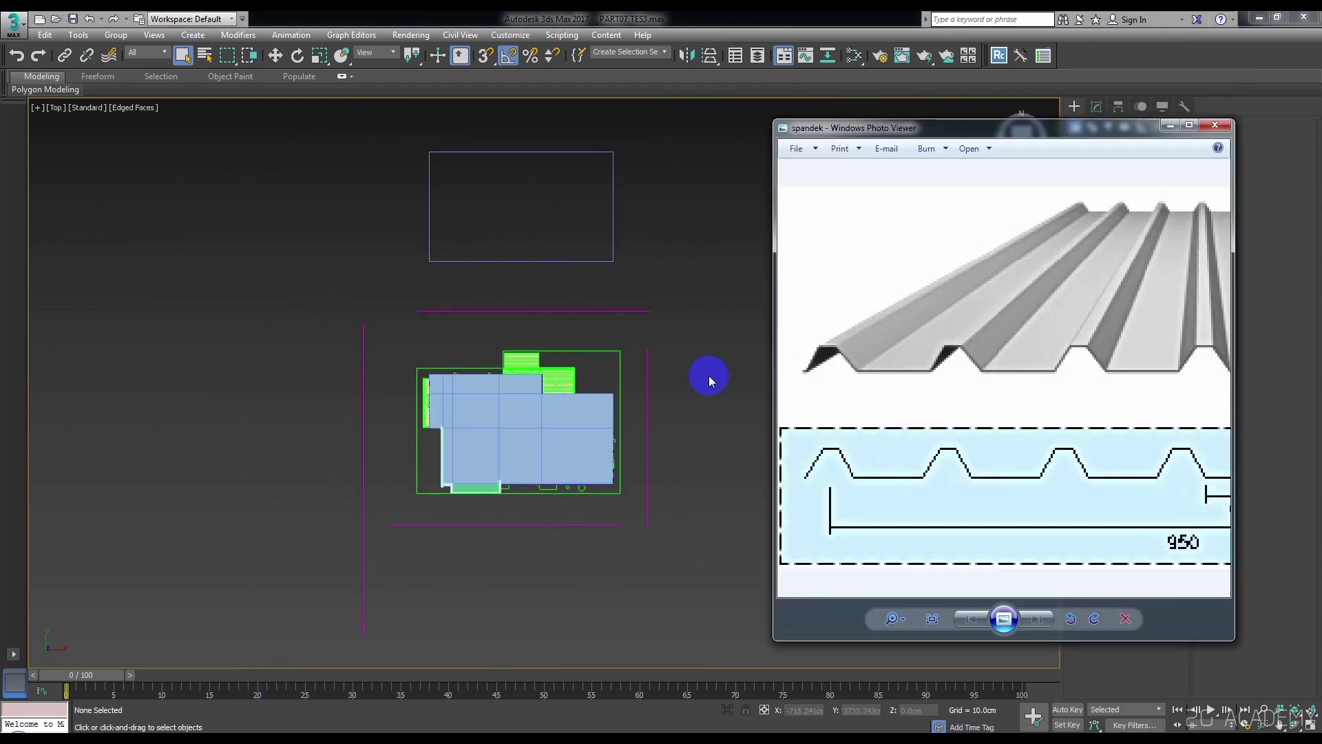
# Study the full-screen spandek profile with its 92 and 950 dimensions, then minimize it.
pyautogui.doubleClick(892, 133)
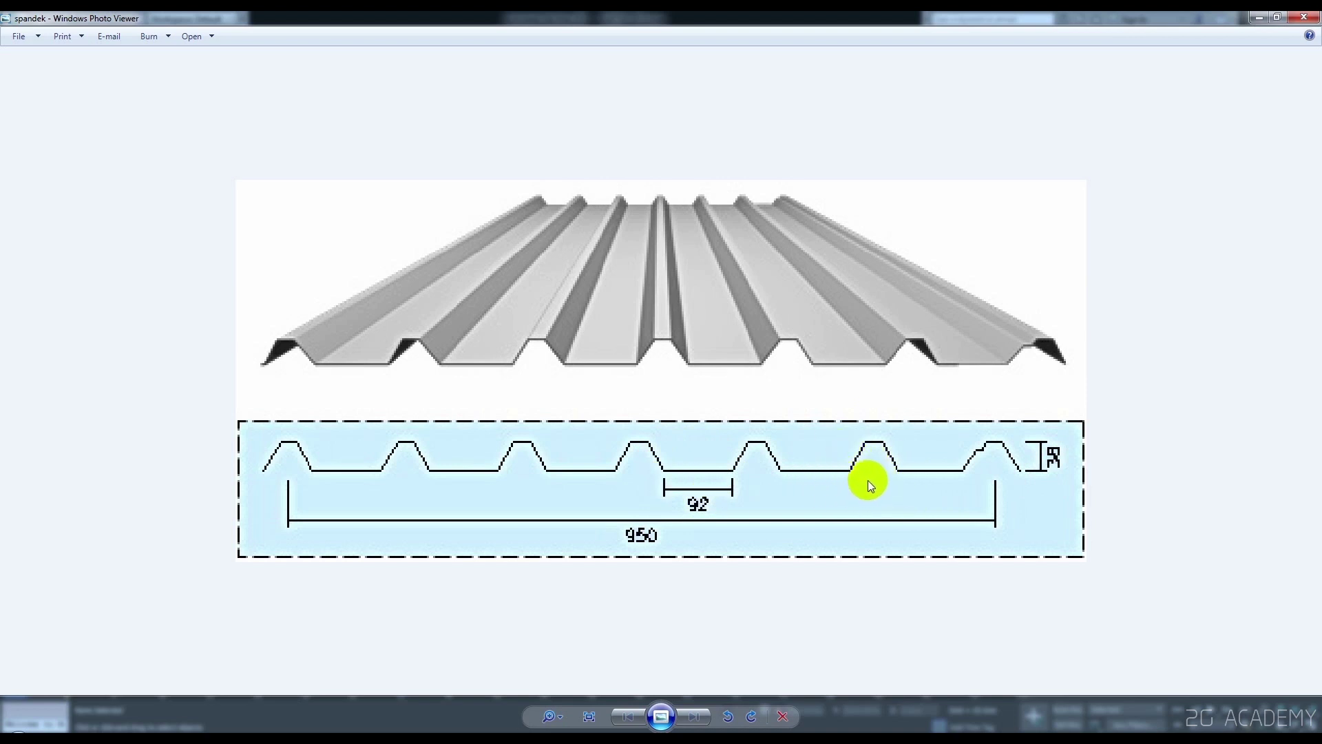
pyautogui.click(1260, 17)
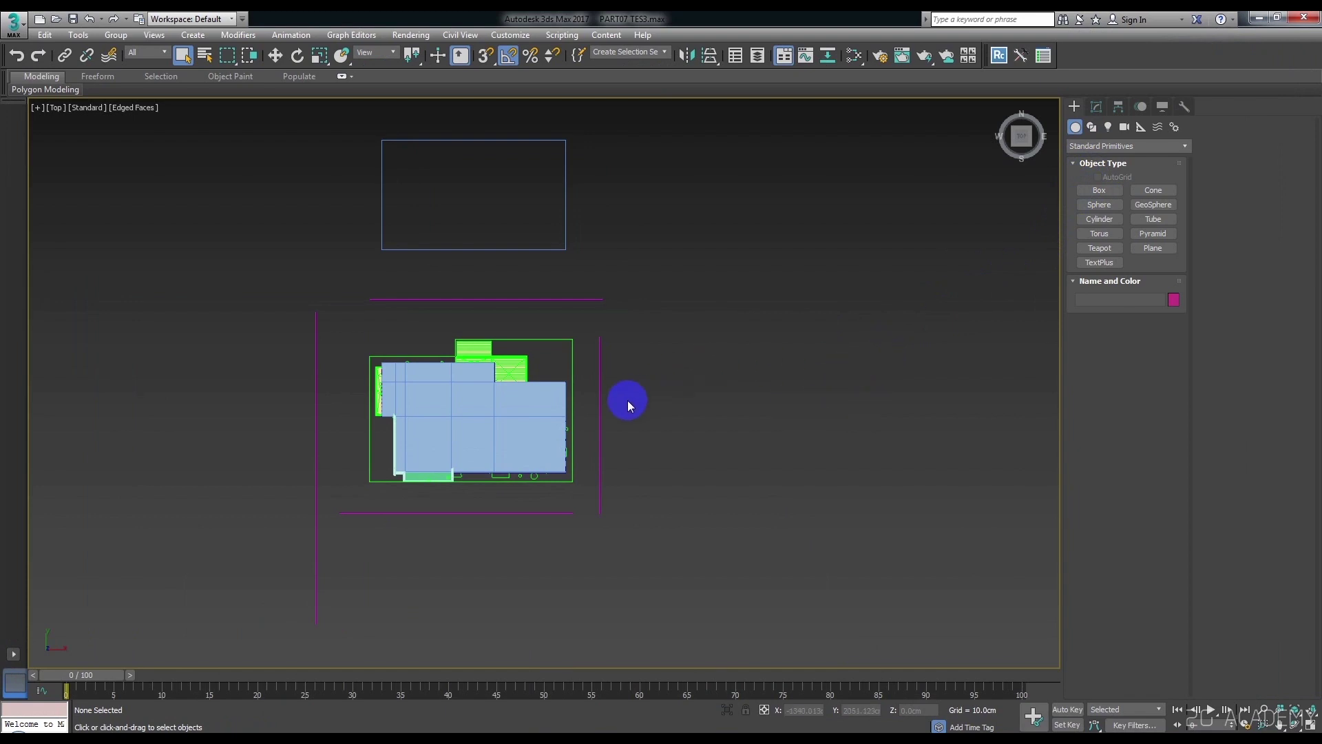
# Draw a rectangle in the plan with Length 4 cm and Width 10 cm.
pyautogui.scroll(2, 626, 400)
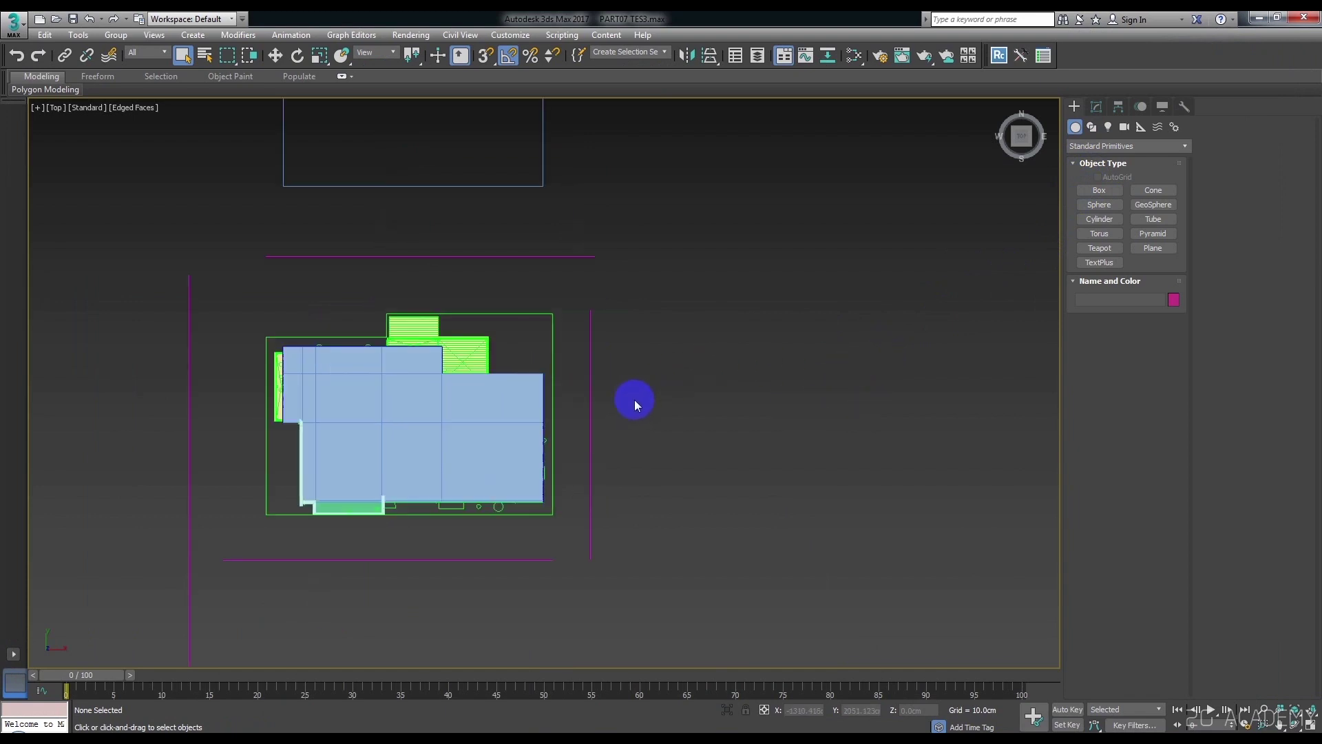
pyautogui.click(1092, 127)
pyautogui.click(1140, 205)
pyautogui.scroll(5, 581, 475)
pyautogui.moveTo(523, 463); pyautogui.dragTo(572, 492)
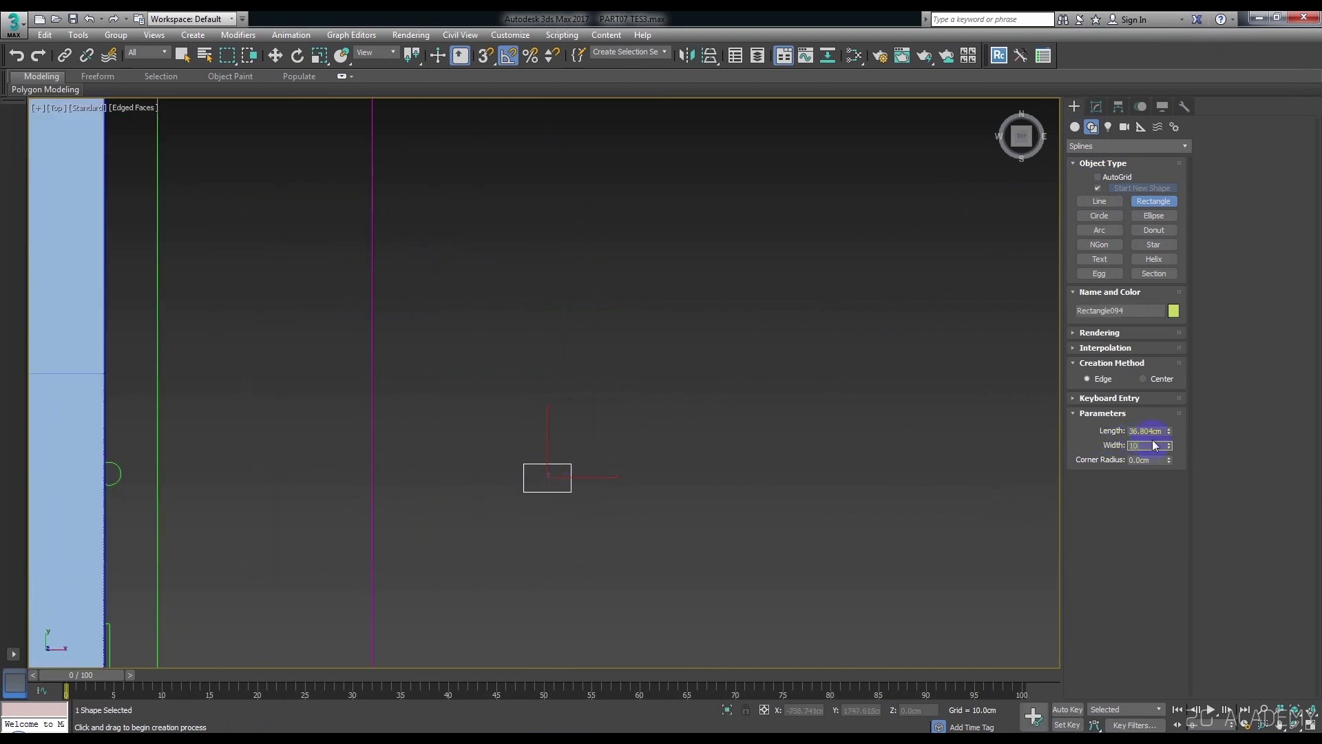
pyautogui.click(1150, 430)
pyautogui.press('Return')
pyautogui.scroll(3, 502, 535)
pyautogui.scroll(3, 552, 496)
pyautogui.rightClick(579, 454)
# Clone the rectangle as a copy and snap it corner-to-corner beside the original.
pyautogui.scroll(2, 570, 465)
pyautogui.press('w')
pyautogui.keyDown('shift'); pyautogui.moveTo(582, 441); pyautogui.dragTo(717, 417); pyautogui.keyUp('shift')
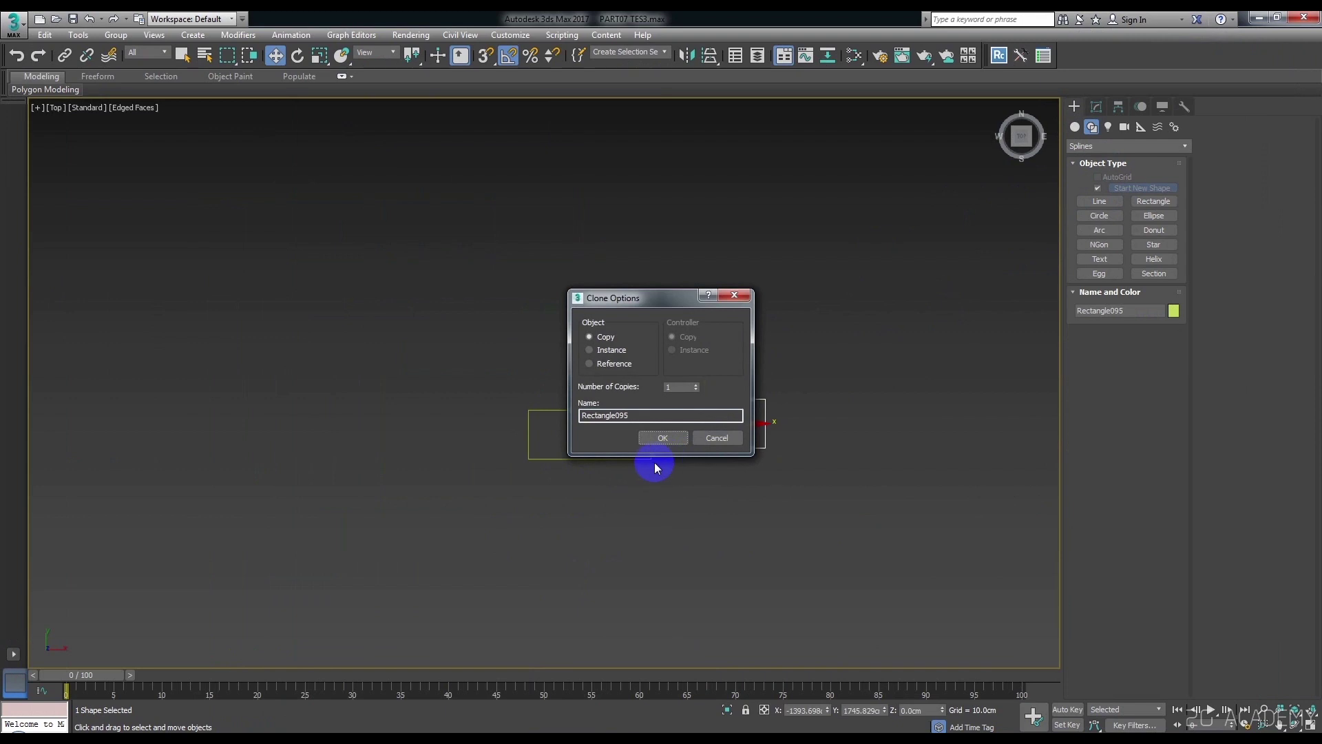
pyautogui.click(663, 438)
pyautogui.scroll(2, 667, 437)
pyautogui.scroll(2, 641, 445)
pyautogui.press('s')
pyautogui.moveTo(620, 457); pyautogui.dragTo(637, 383)
pyautogui.scroll(-3, 685, 436)
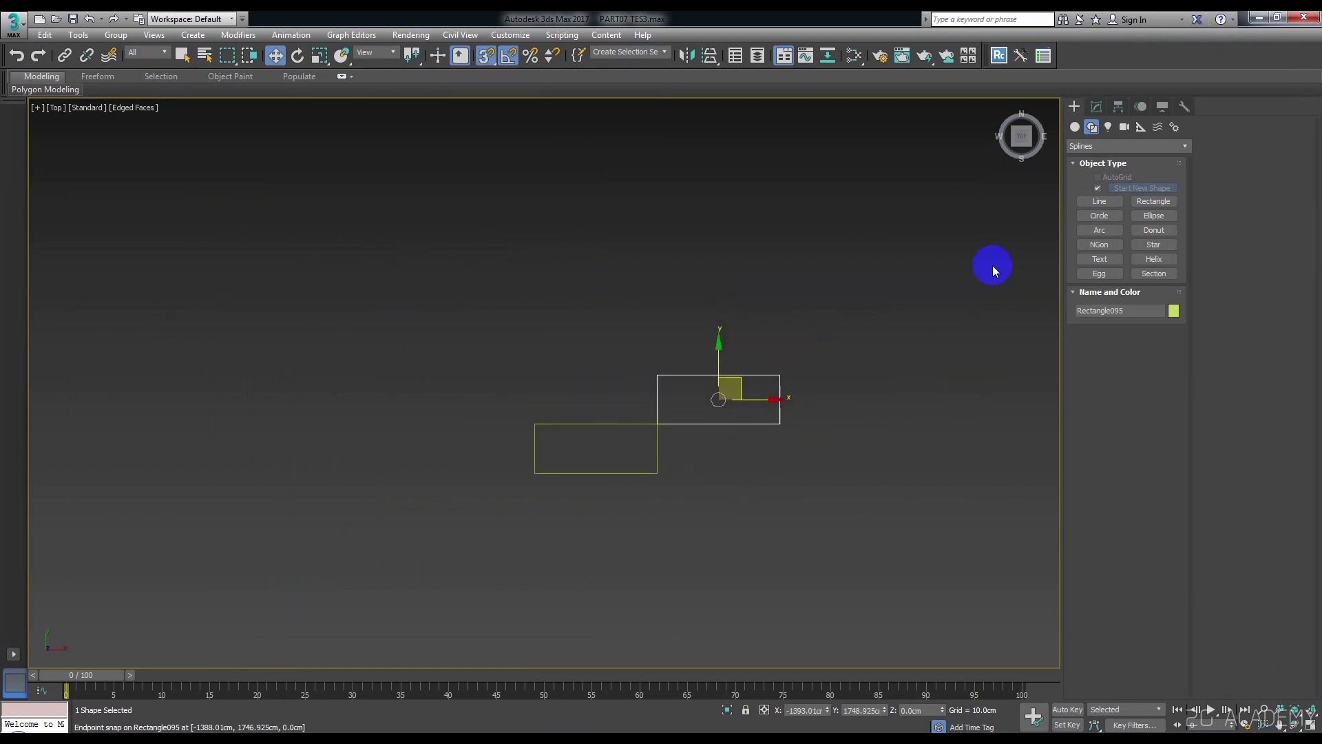
pyautogui.click(1097, 107)
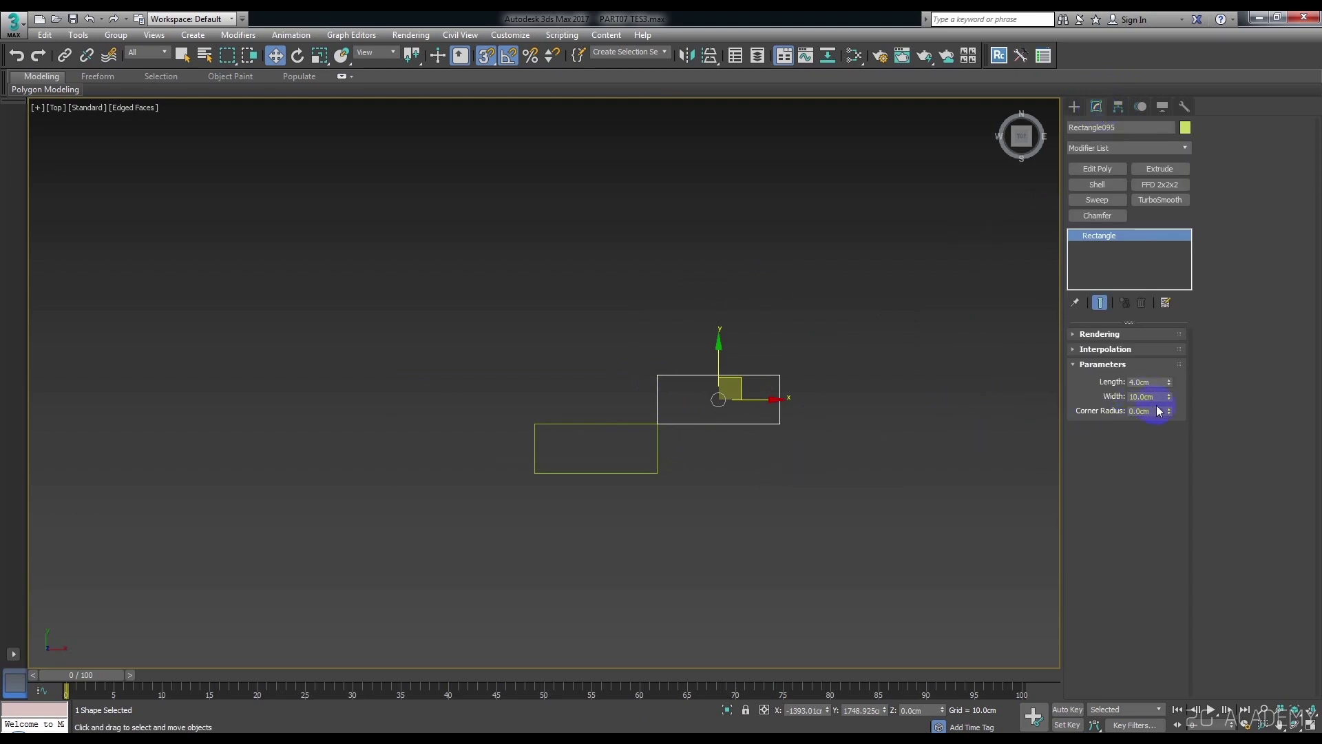
# Set the copied rectangle's width to 6 cm and snap it onto the first rectangle's corner.
pyautogui.moveTo(1169, 398); pyautogui.dragTo(1163, 395)
pyautogui.press('Return')
pyautogui.moveTo(696, 428); pyautogui.dragTo(672, 428)
pyautogui.click(719, 481)
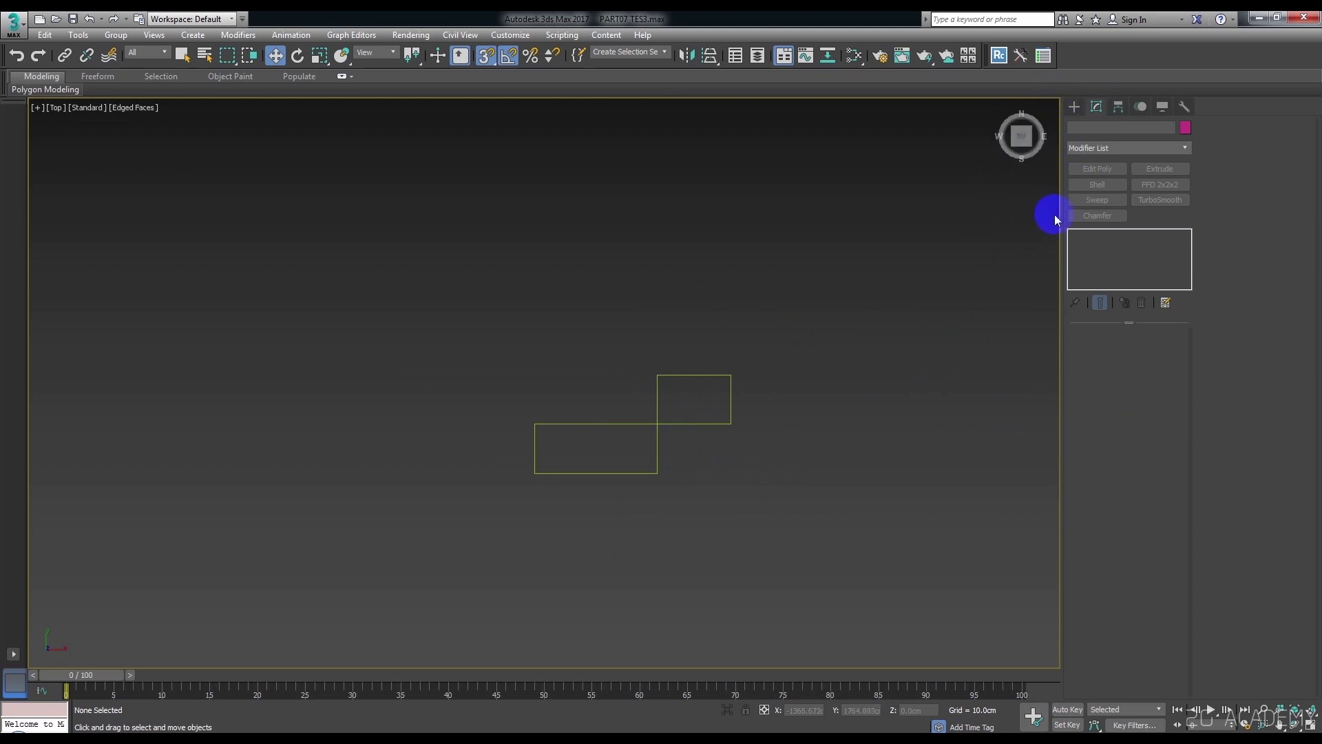
# Copy the lower 10 cm rectangle to the right, creating Rectangle096.
pyautogui.hotkey('ctrl', 'a')
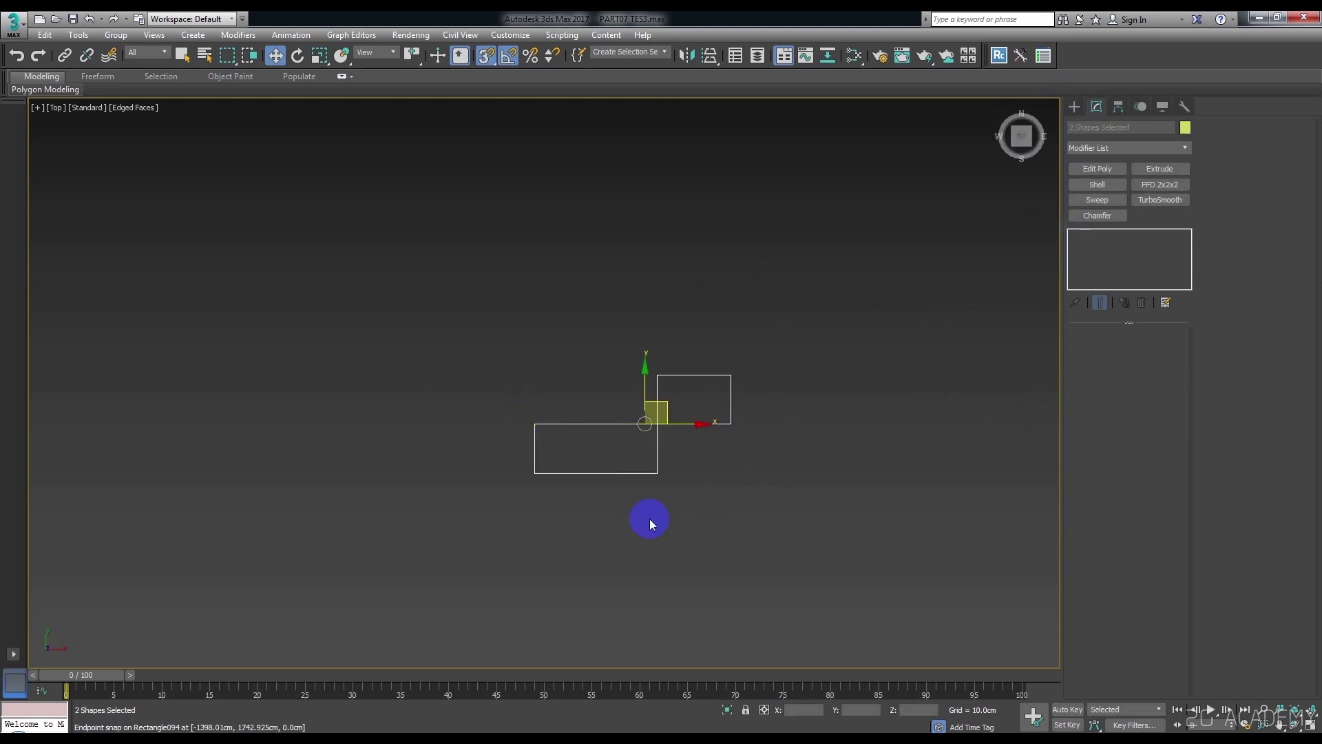
pyautogui.click(552, 434)
pyautogui.moveTo(538, 425)
pyautogui.keyDown('shift'); pyautogui.mouseDown()
pyautogui.moveTo(747, 436)
pyautogui.moveTo(733, 425)
pyautogui.mouseUp(); pyautogui.keyUp('shift')
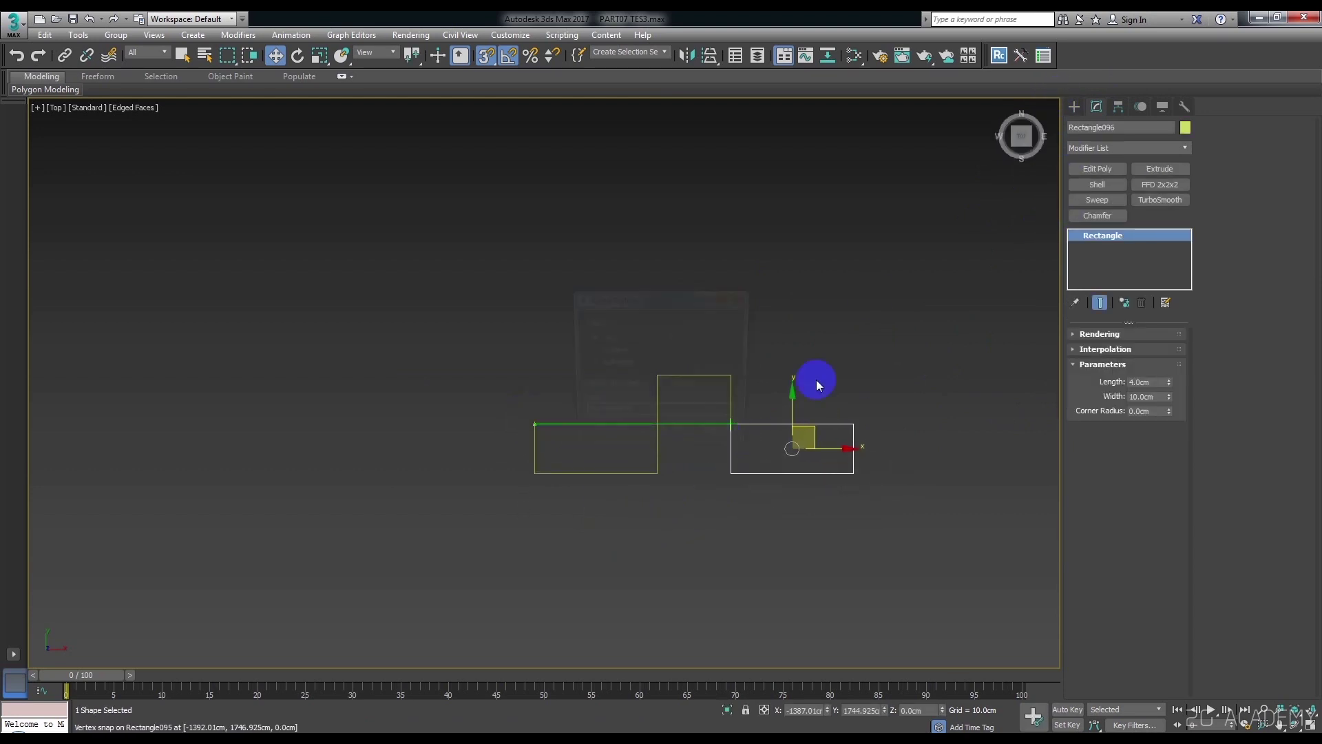
pyautogui.press('Return')
pyautogui.click(1028, 204)
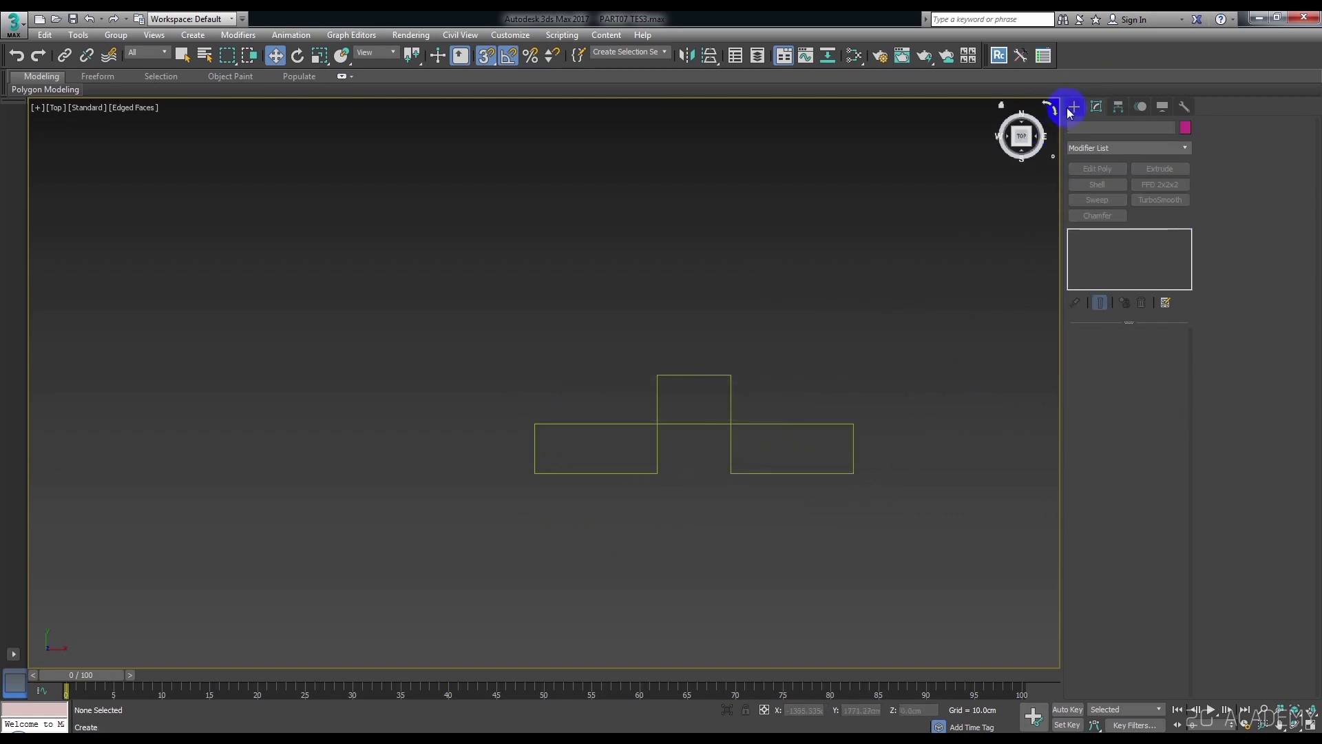
pyautogui.click(1075, 107)
pyautogui.click(1099, 201)
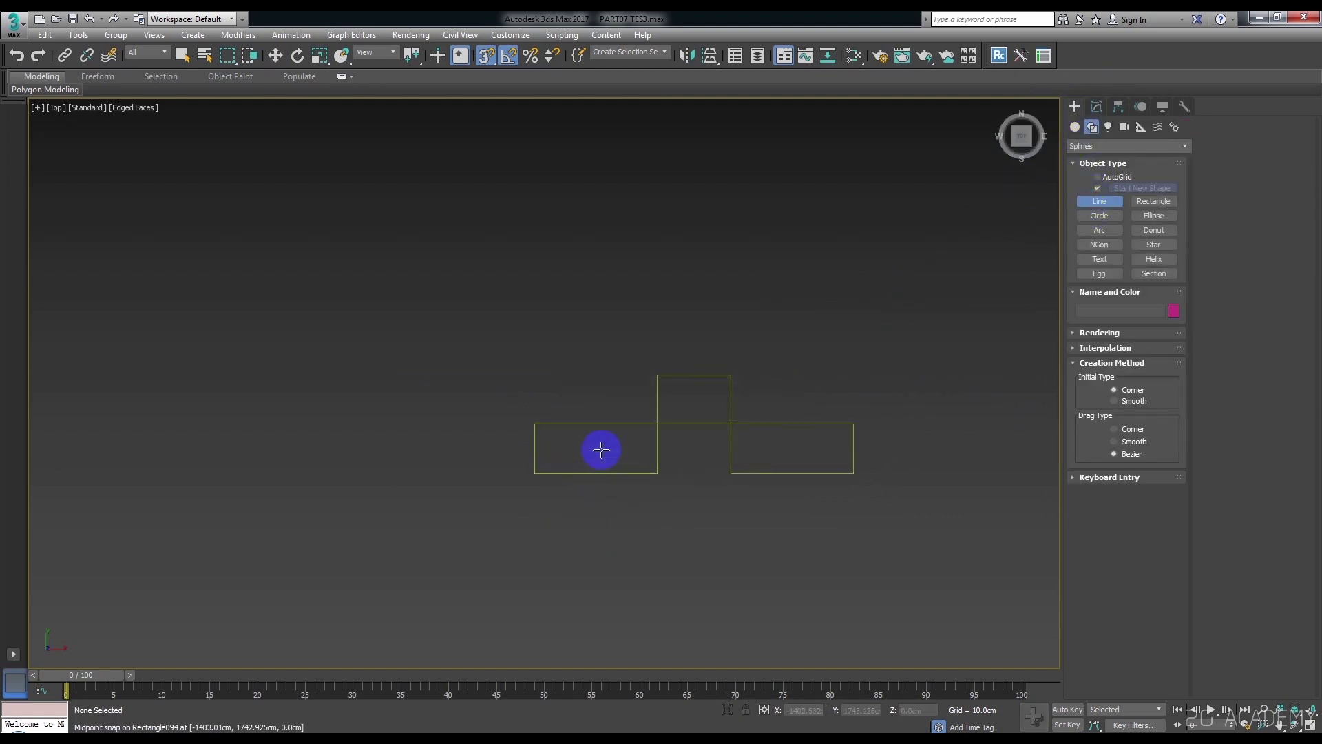
# Trace the raised-rib profile line along the rectangles' top edges, snapping each corner.
pyautogui.click(596, 424)
pyautogui.moveTo(629, 448); pyautogui.dragTo(619, 478, button='middle')
pyautogui.scroll(1, 623, 469)
pyautogui.click(658, 438)
pyautogui.click(658, 367)
pyautogui.click(761, 368)
pyautogui.click(762, 438)
pyautogui.click(847, 437)
pyautogui.rightClick(885, 359)
# Select and delete the guide rectangles, leaving only the profile line.
pyautogui.press('w')
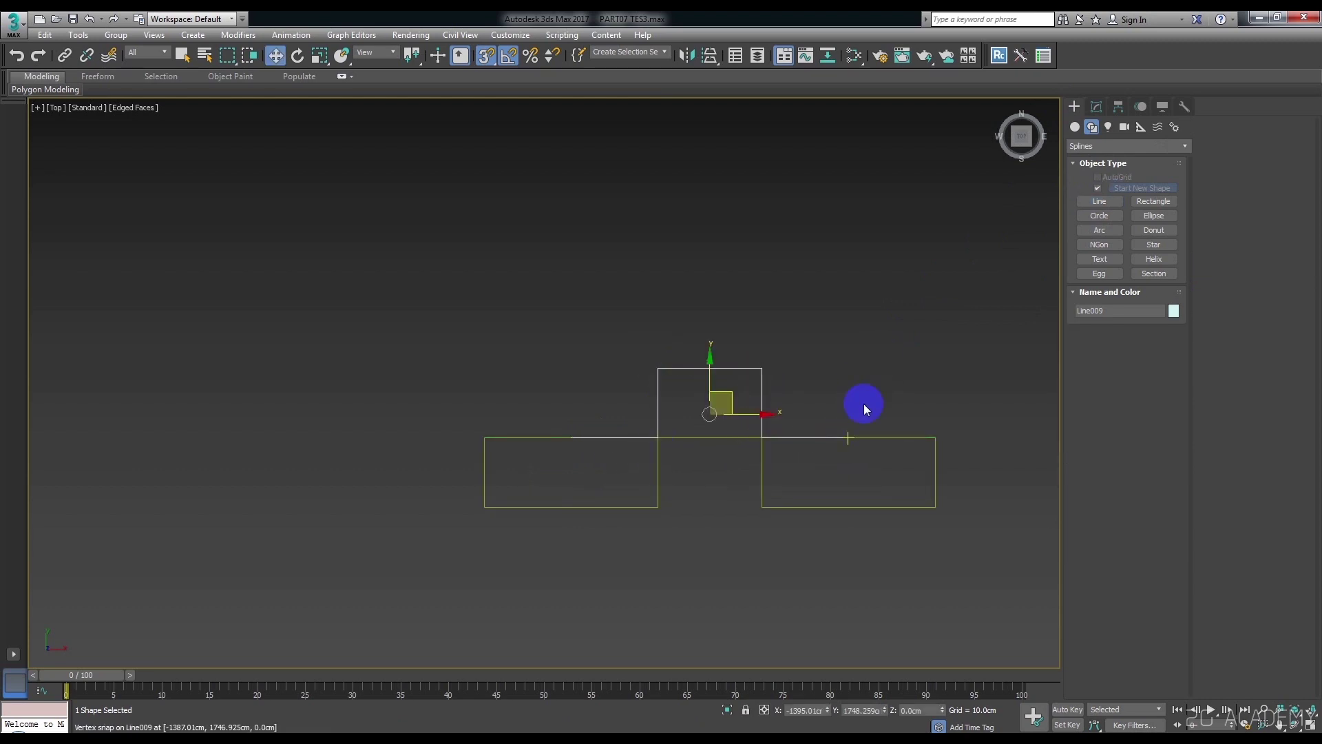
pyautogui.moveTo(804, 548); pyautogui.dragTo(626, 461)
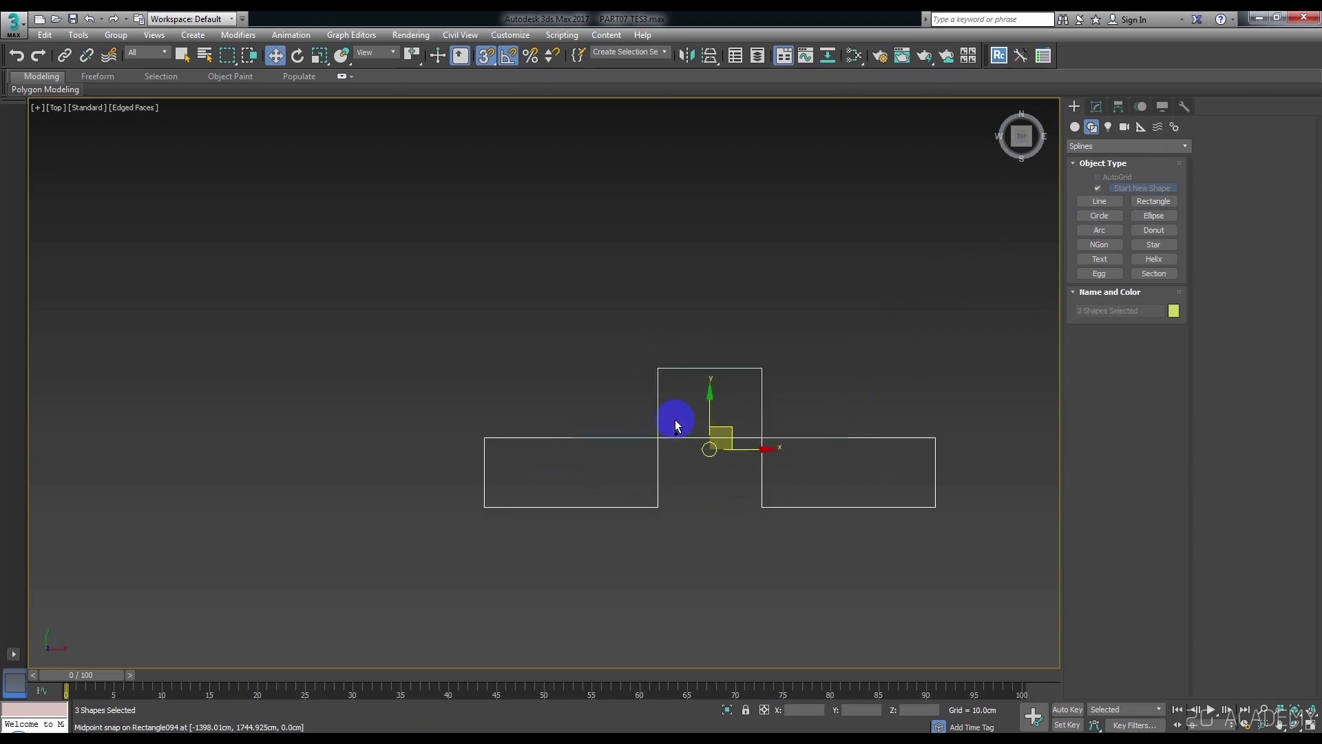
pyautogui.press('Delete')
pyautogui.moveTo(630, 391); pyautogui.dragTo(624, 391, button='middle')
pyautogui.scroll(2, 651, 397)
# Select Line009 and pick its top-left rib vertex in Vertex mode.
pyautogui.click(734, 399)
pyautogui.scroll(-2, 700, 413)
pyautogui.scroll(-1, 661, 447)
pyautogui.scroll(1, 644, 466)
pyautogui.click(1097, 106)
pyautogui.click(1111, 385)
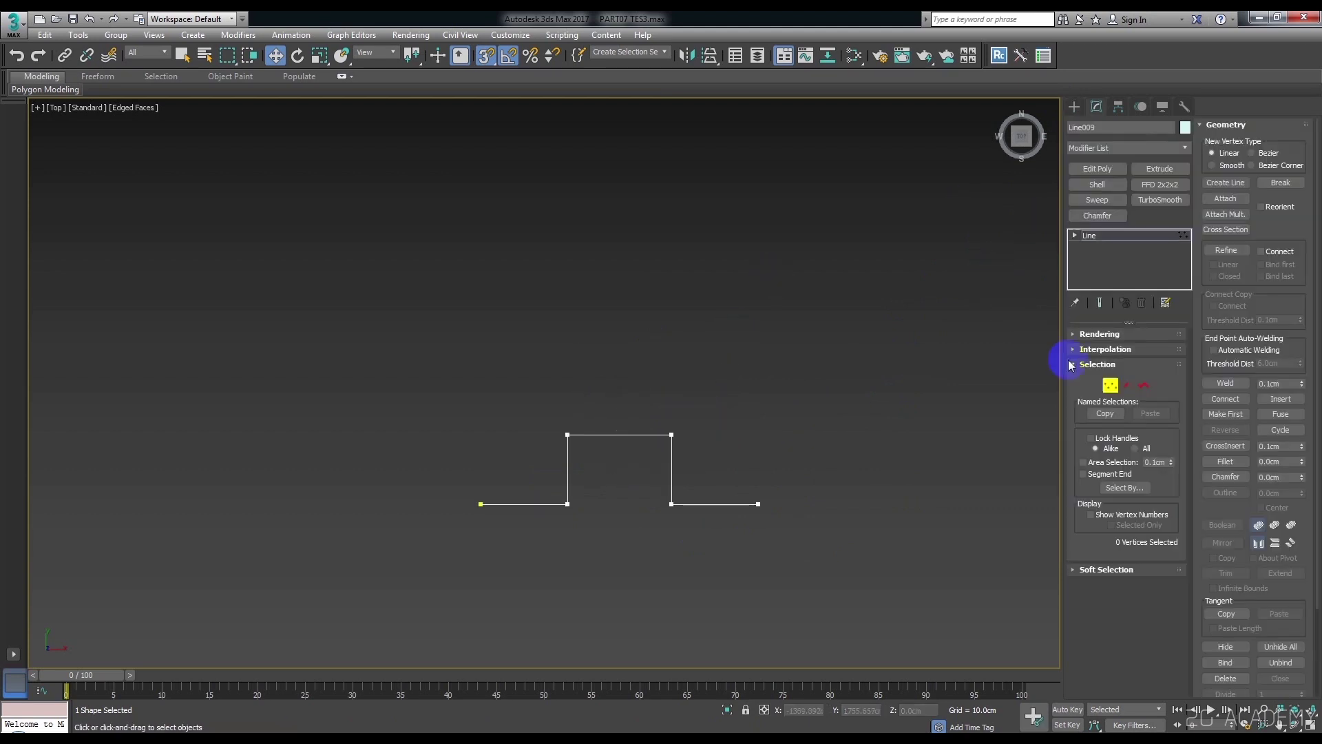
pyautogui.moveTo(622, 471); pyautogui.dragTo(518, 372)
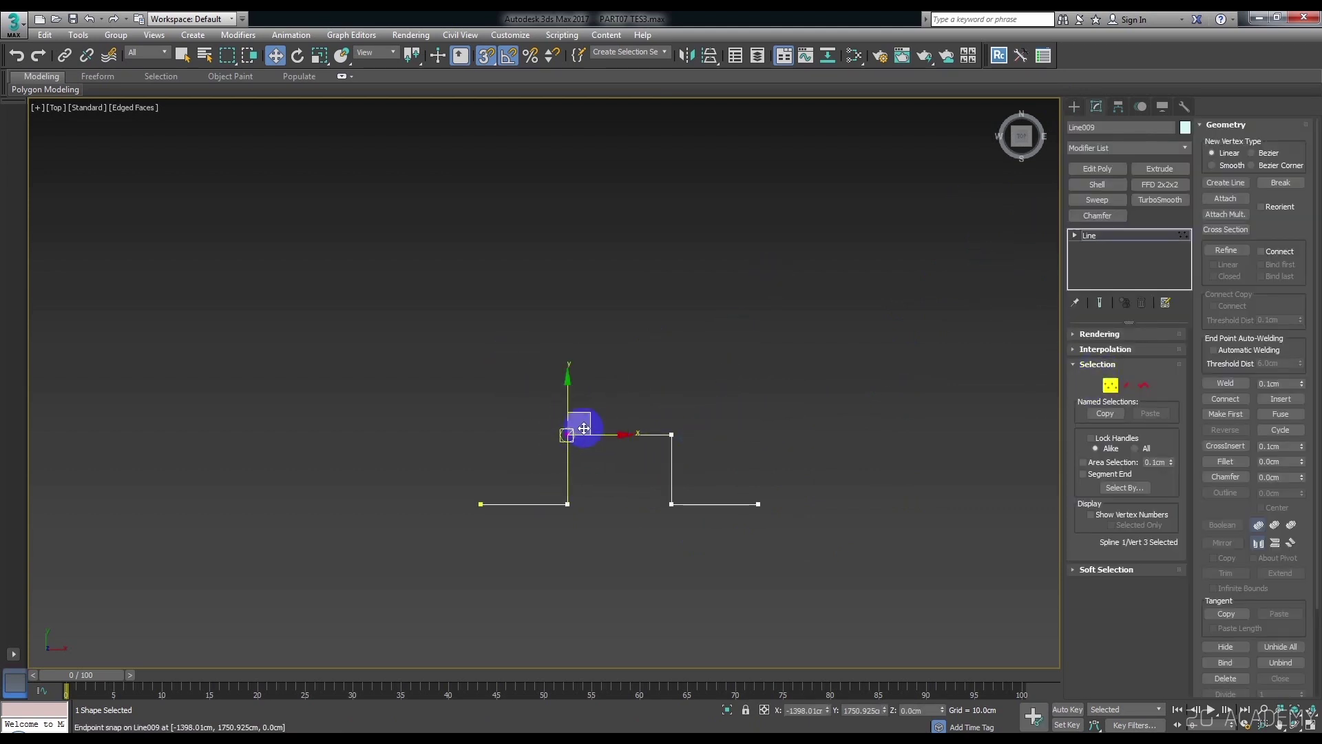
# Check the spandek reference image again, then return to the profile.
pyautogui.click(641, 573)
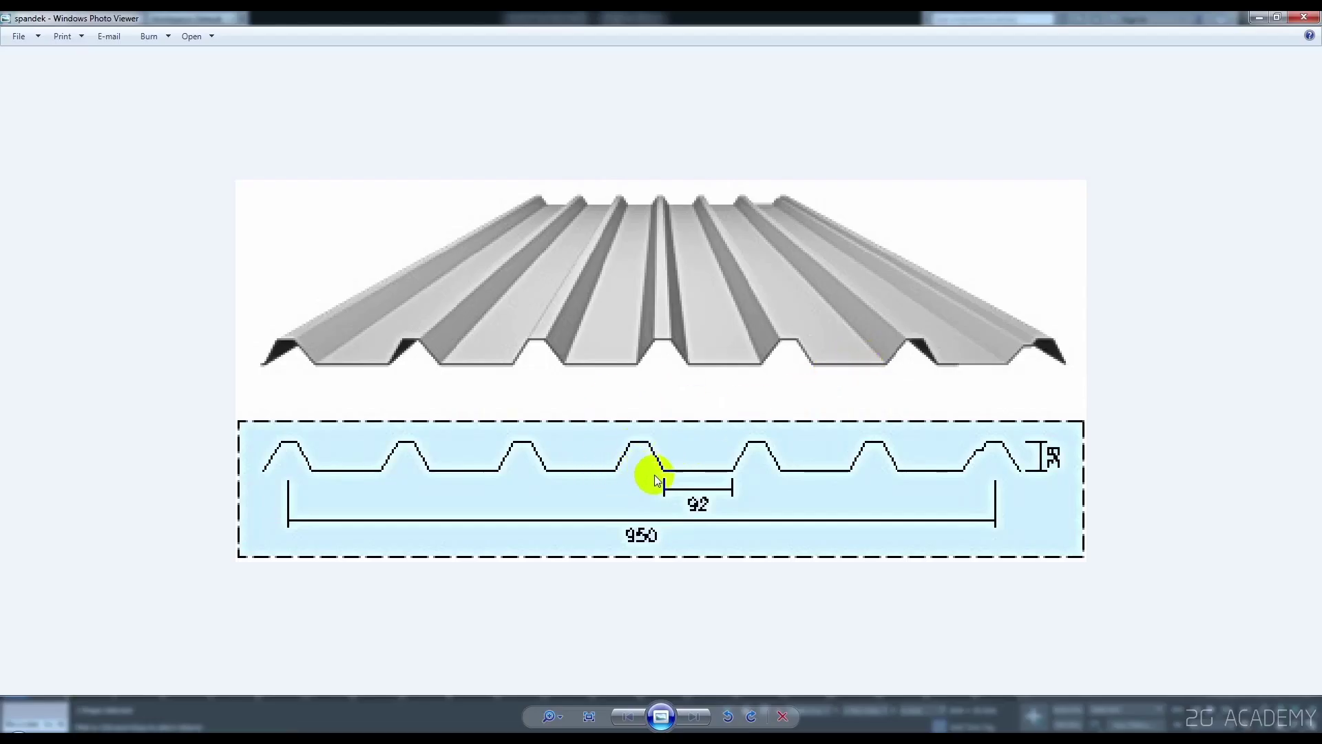
pyautogui.click(1257, 17)
pyautogui.scroll(3, 643, 448)
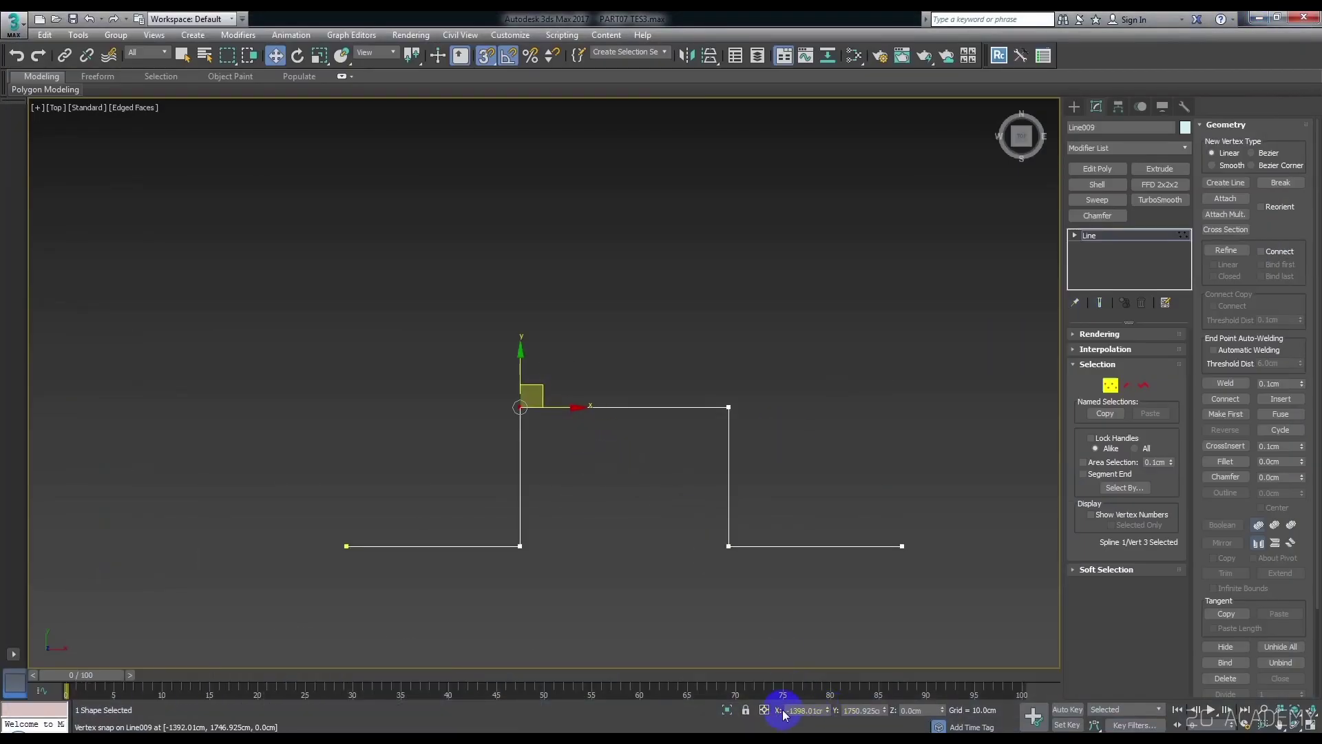
# Offset the rib's top vertices along X by 1.5 and -5 to form a symmetric trapezoid.
pyautogui.click(764, 709)
pyautogui.click(806, 711)
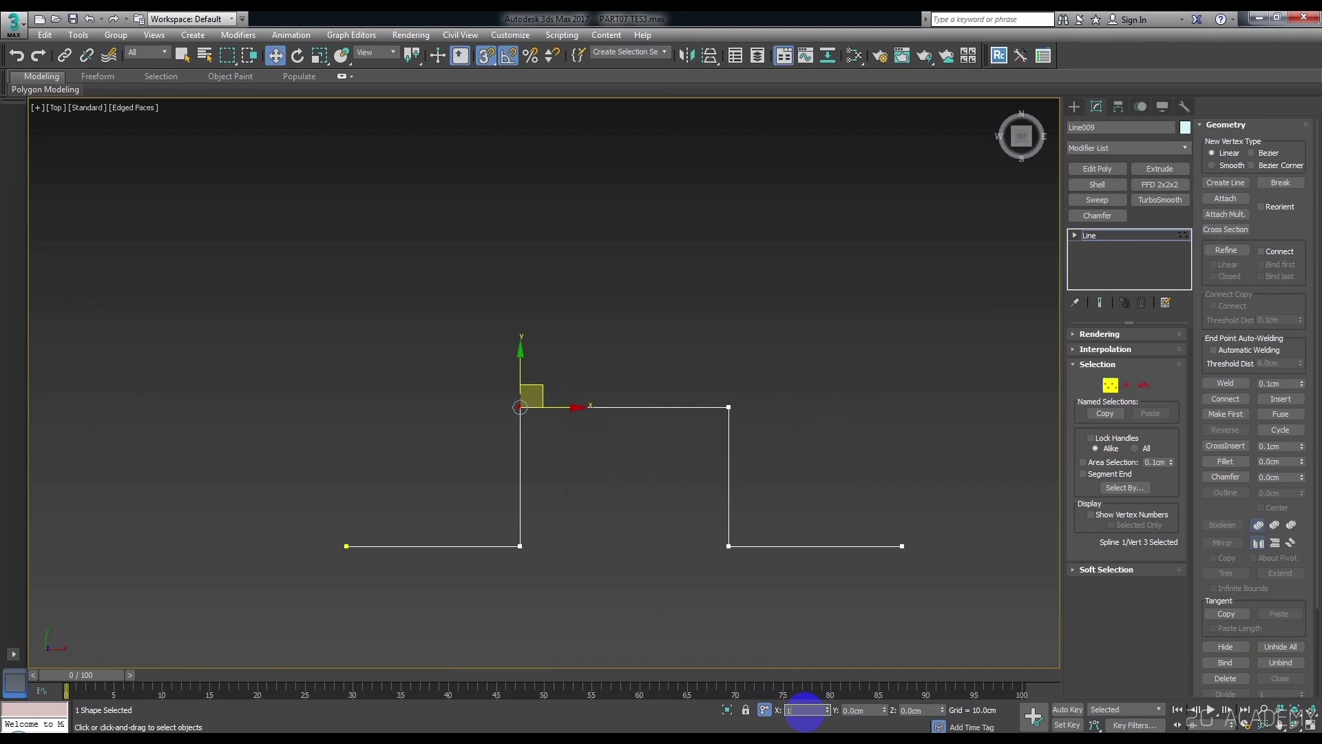
pyautogui.press('Return')
pyautogui.moveTo(799, 458); pyautogui.dragTo(675, 336)
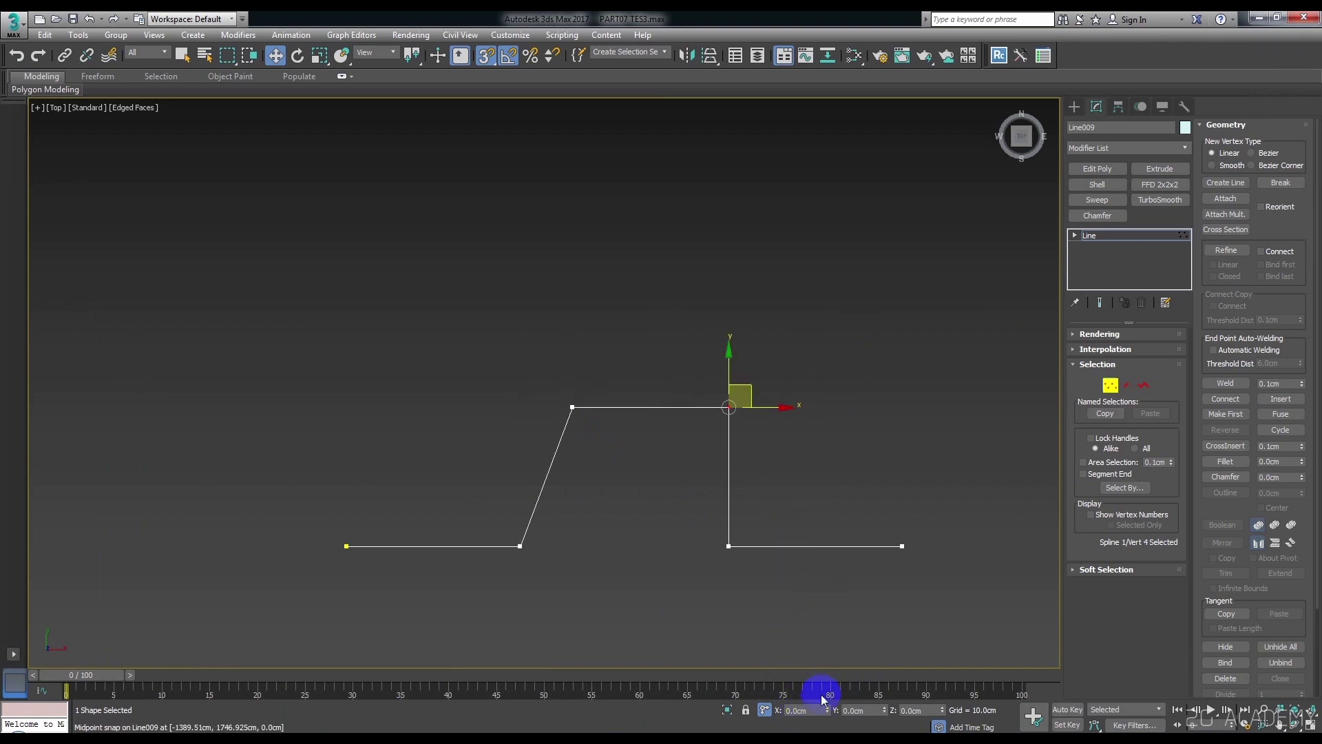
pyautogui.click(806, 710)
pyautogui.write('-1')
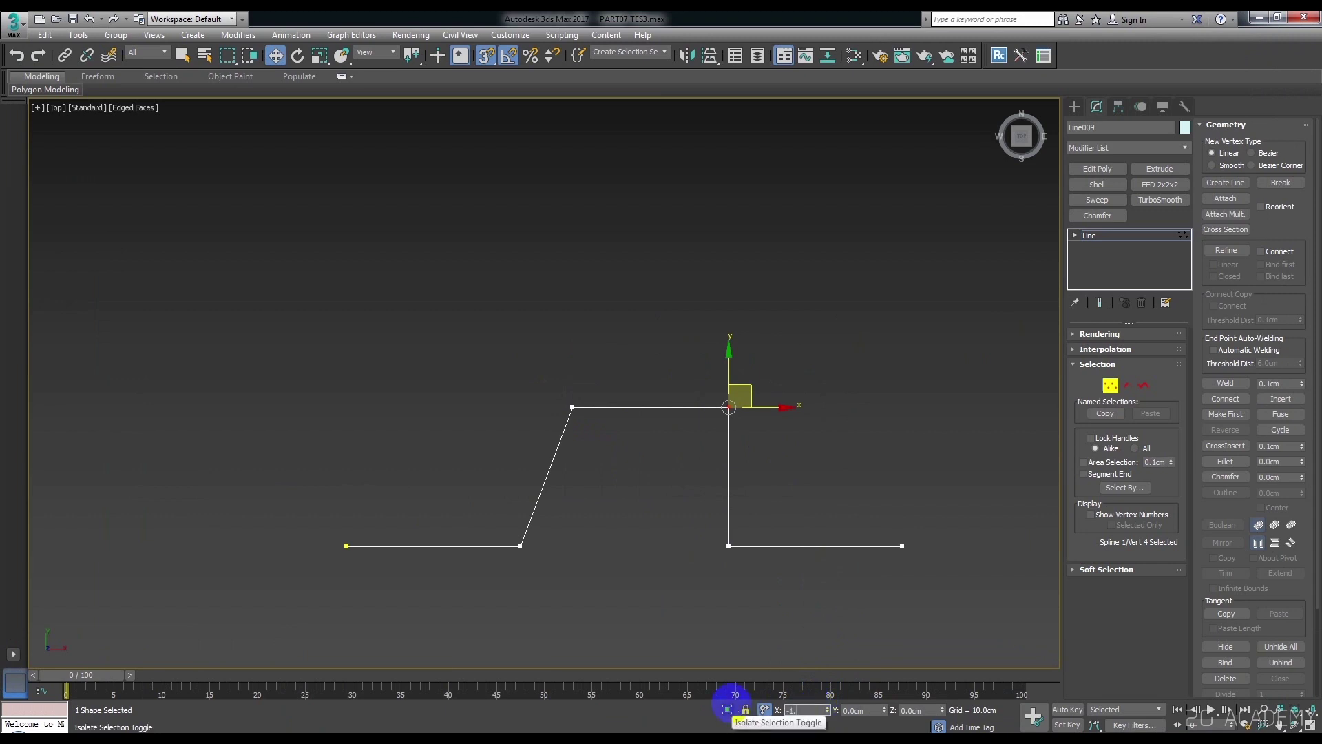
pyautogui.write('5')
pyautogui.press('Return')
pyautogui.click(788, 434)
pyautogui.scroll(-2, 821, 427)
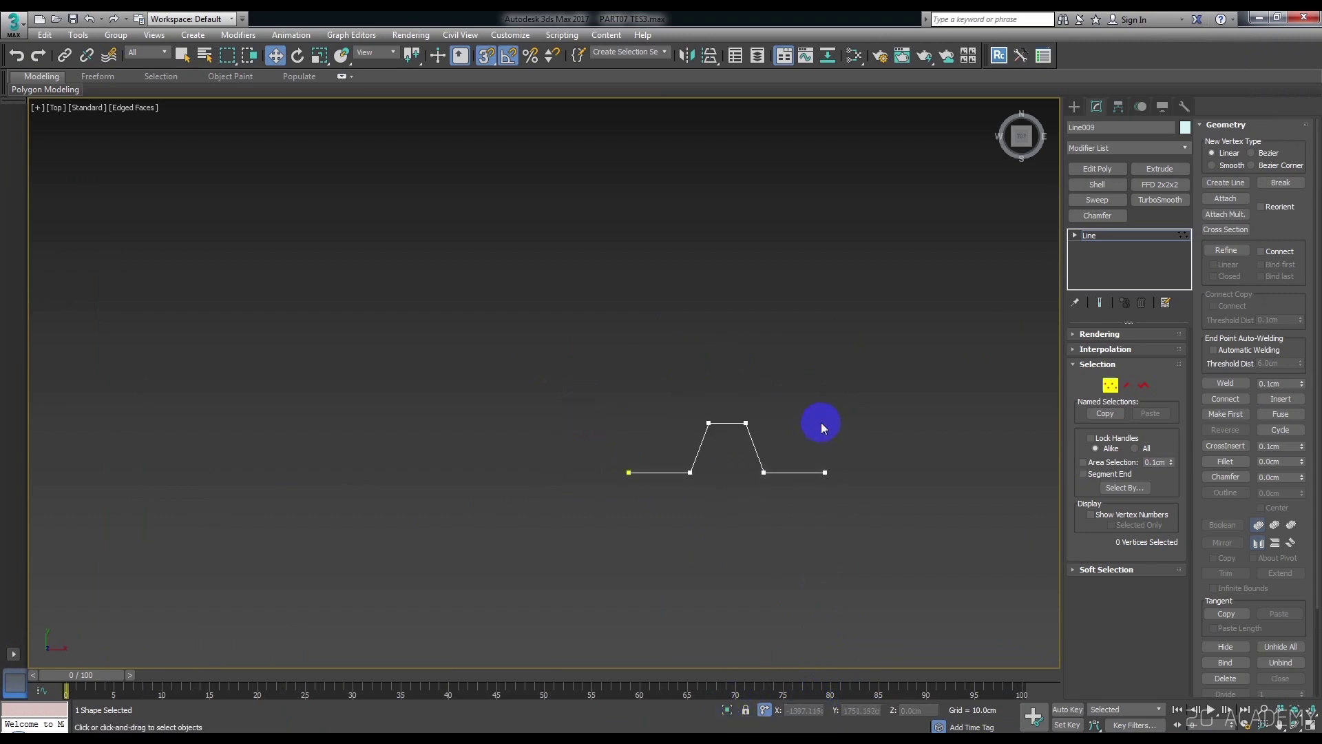
# Exit Vertex mode and pan the Top view so the profile sits further left.
pyautogui.click(1110, 385)
pyautogui.scroll(-4, 758, 362)
pyautogui.scroll(3, 715, 386)
pyautogui.moveTo(755, 413)
pyautogui.mouseDown(button='middle')
pyautogui.moveTo(578, 421)
pyautogui.moveTo(673, 390)
pyautogui.mouseUp(button='middle')
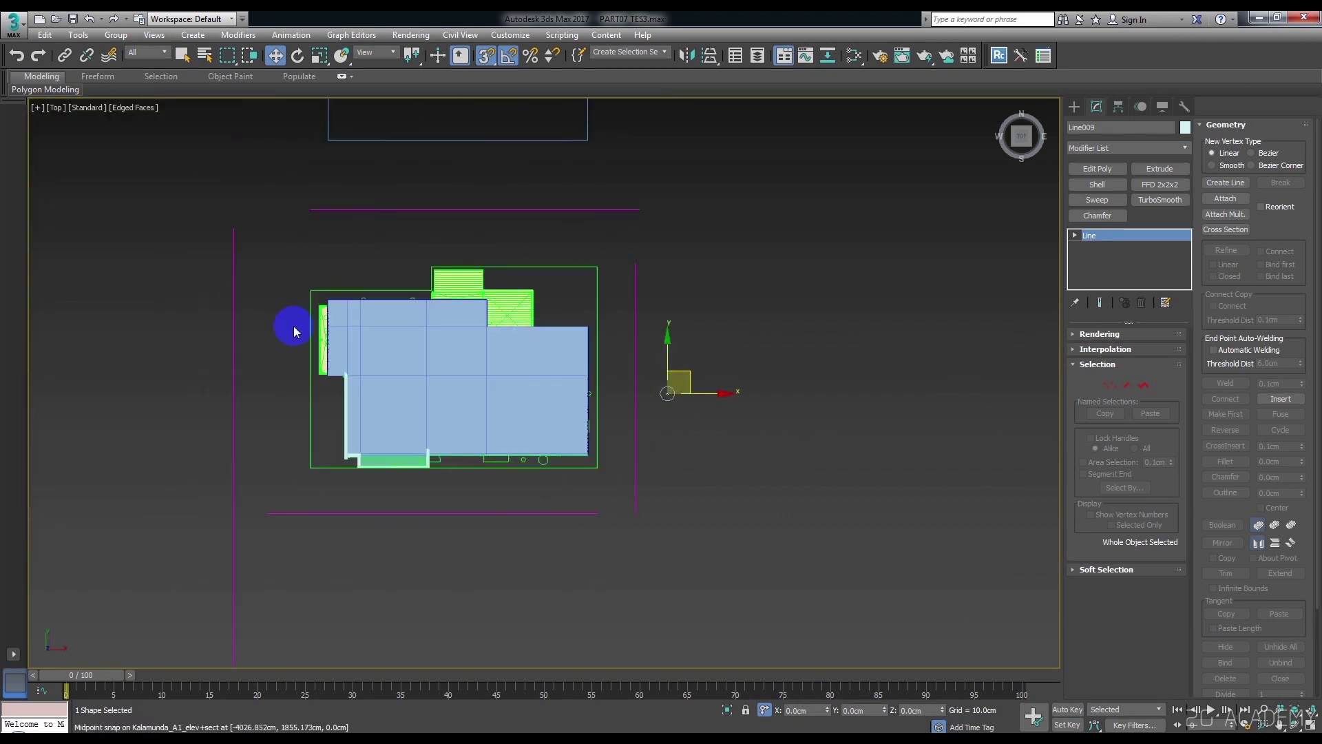
# Copy the trapezoid profile 150 times in a snapped continuous row, ending at Line159.
pyautogui.scroll(2, 673, 387)
pyautogui.scroll(2, 581, 361)
pyautogui.scroll(2, 565, 375)
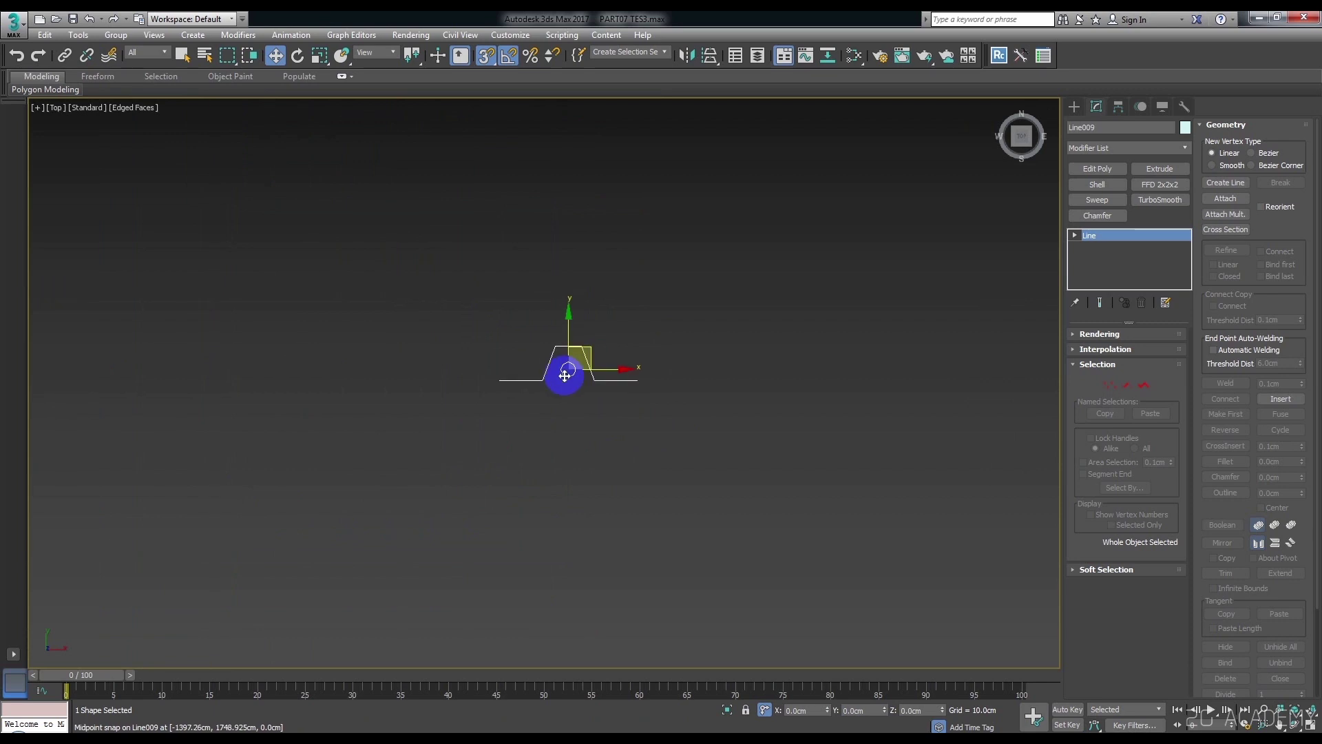
pyautogui.click(473, 383)
pyautogui.scroll(1, 473, 383)
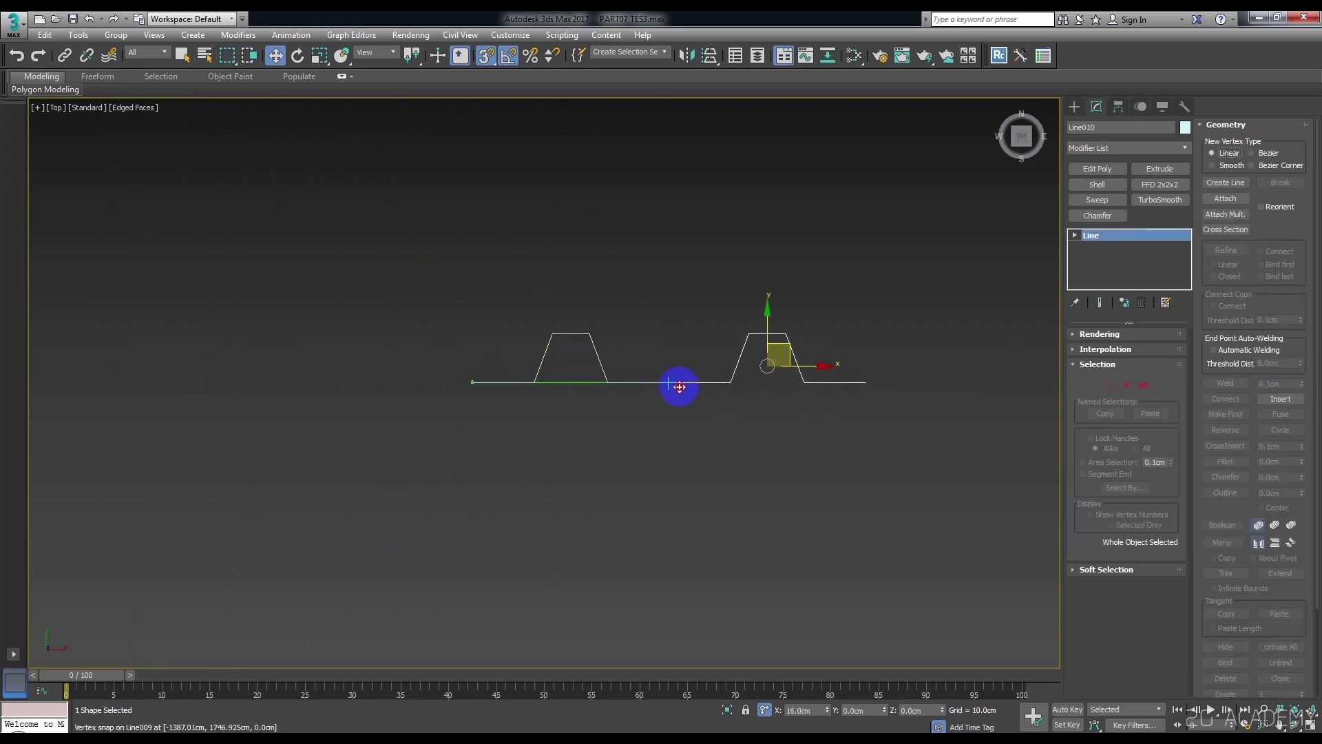
pyautogui.keyDown('shift'); pyautogui.moveTo(677, 386); pyautogui.dragTo(677, 388); pyautogui.keyUp('shift')
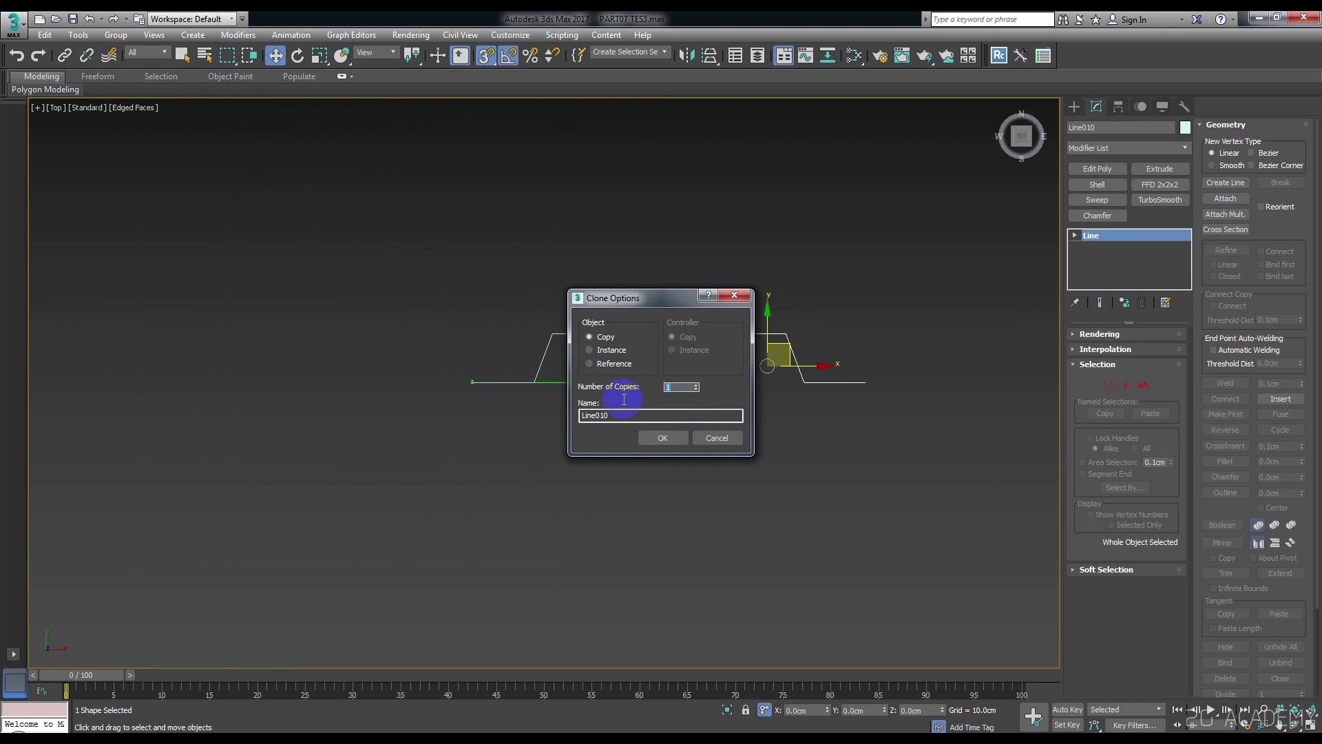
pyautogui.click(668, 439)
pyautogui.scroll(-5, 547, 354)
pyautogui.scroll(-2, 547, 355)
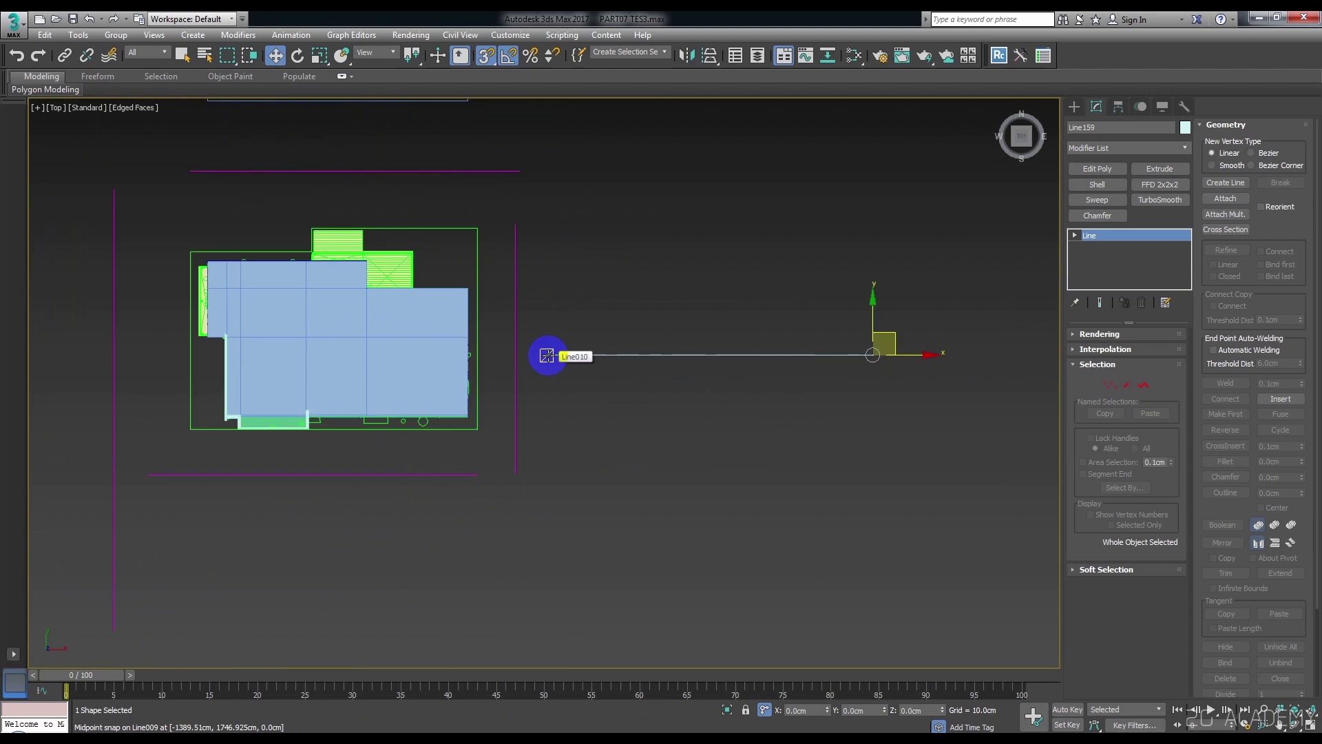
pyautogui.click(624, 399)
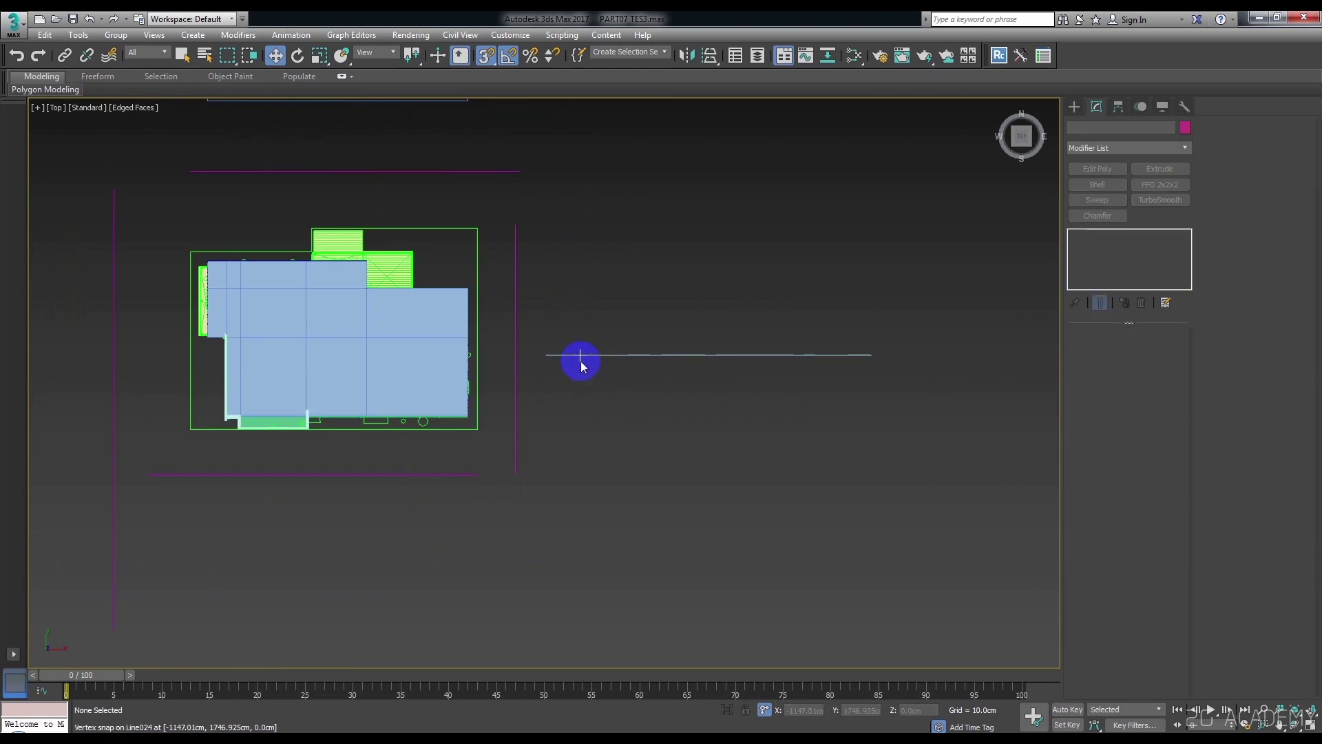
pyautogui.scroll(3, 551, 358)
pyautogui.scroll(2, 476, 344)
pyautogui.scroll(2, 486, 390)
pyautogui.scroll(2, 476, 376)
pyautogui.click(467, 363)
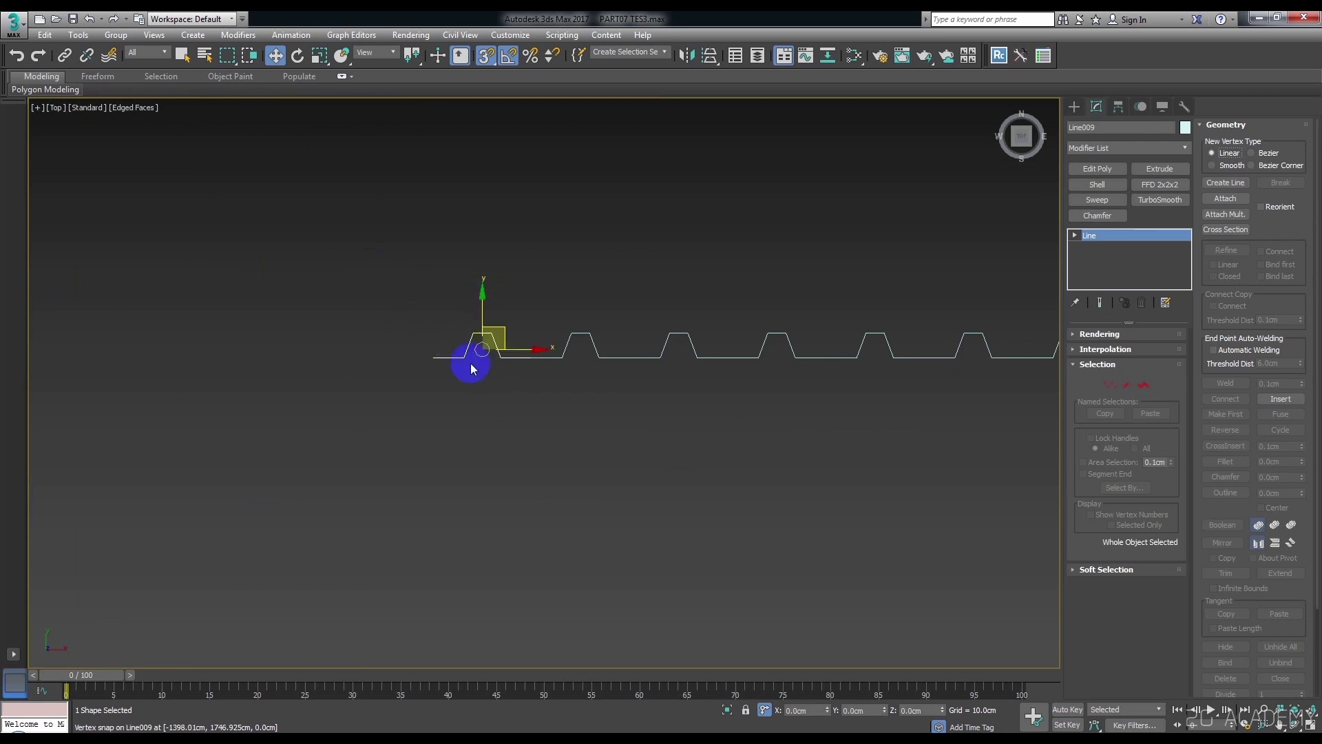
pyautogui.scroll(1, 494, 371)
pyautogui.scroll(2, 495, 386)
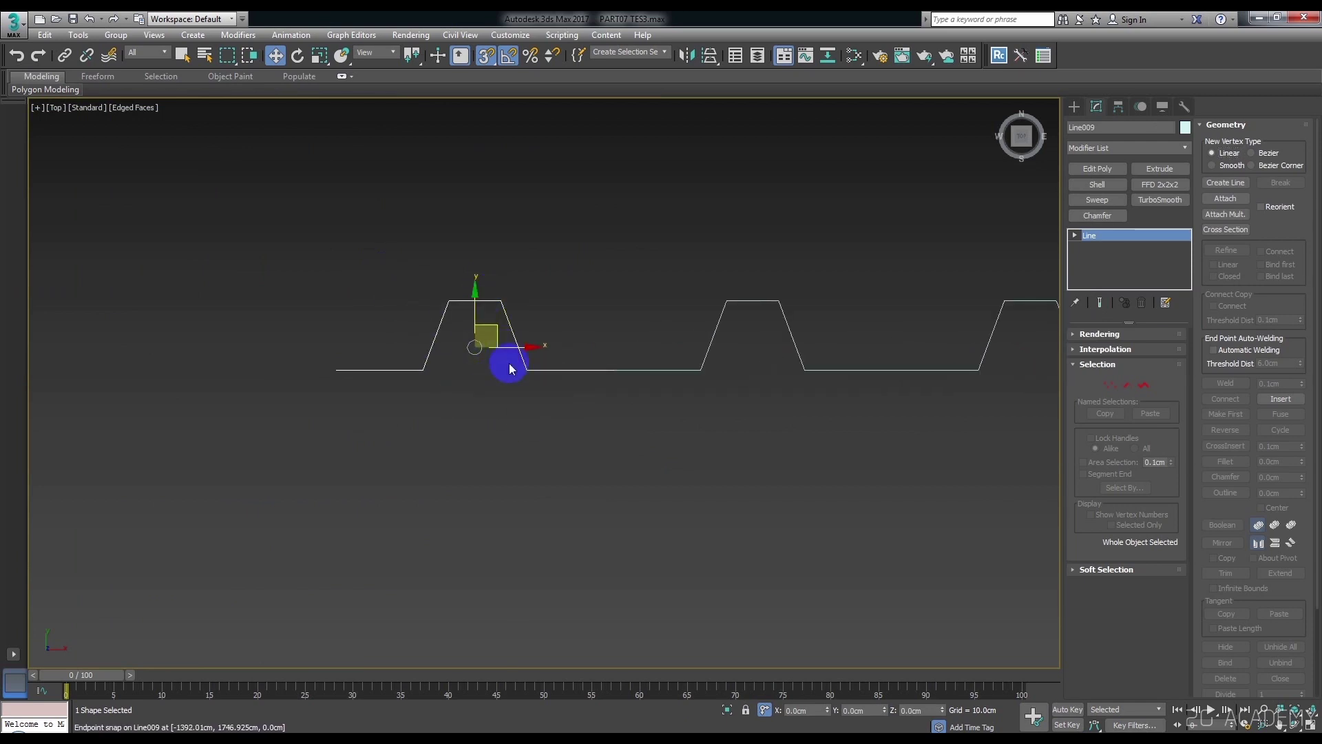
pyautogui.click(793, 338)
pyautogui.moveTo(596, 419); pyautogui.dragTo(402, 168)
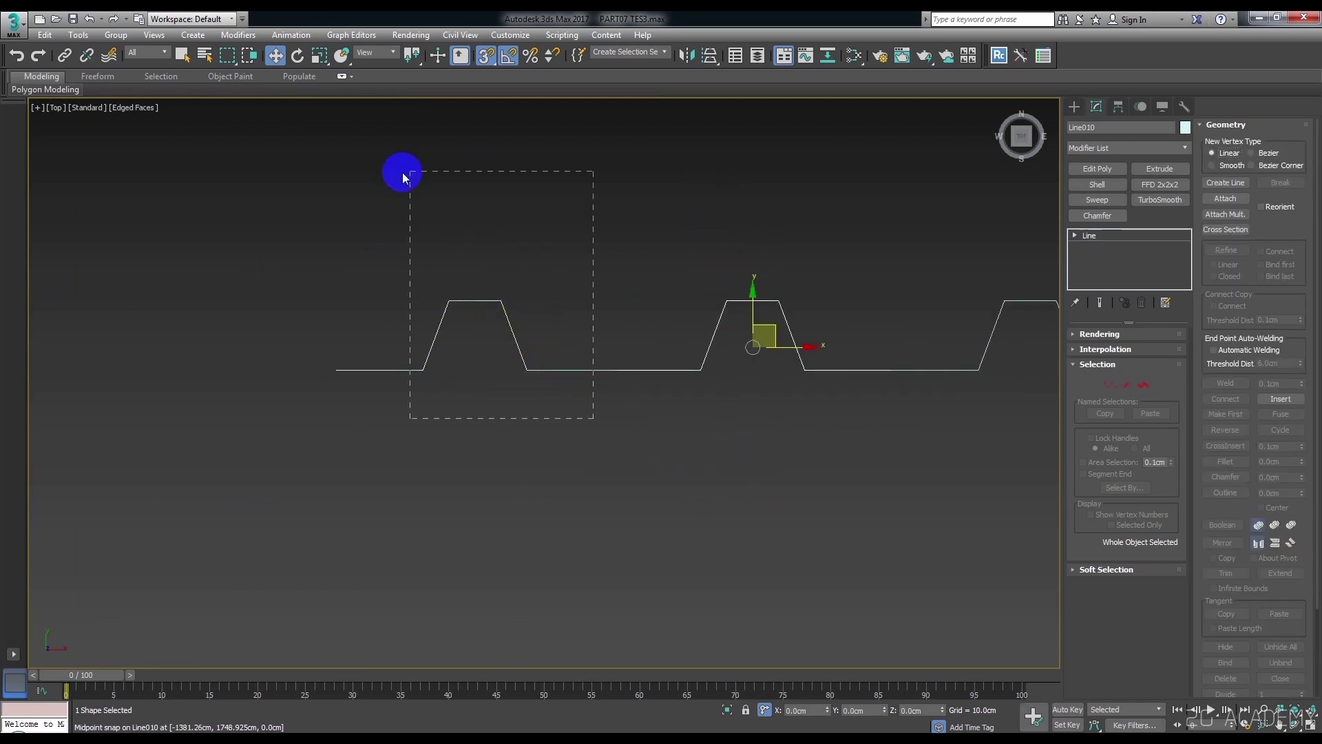
pyautogui.click(771, 330)
pyautogui.moveTo(994, 442); pyautogui.dragTo(865, 433, button='middle')
pyautogui.click(861, 330)
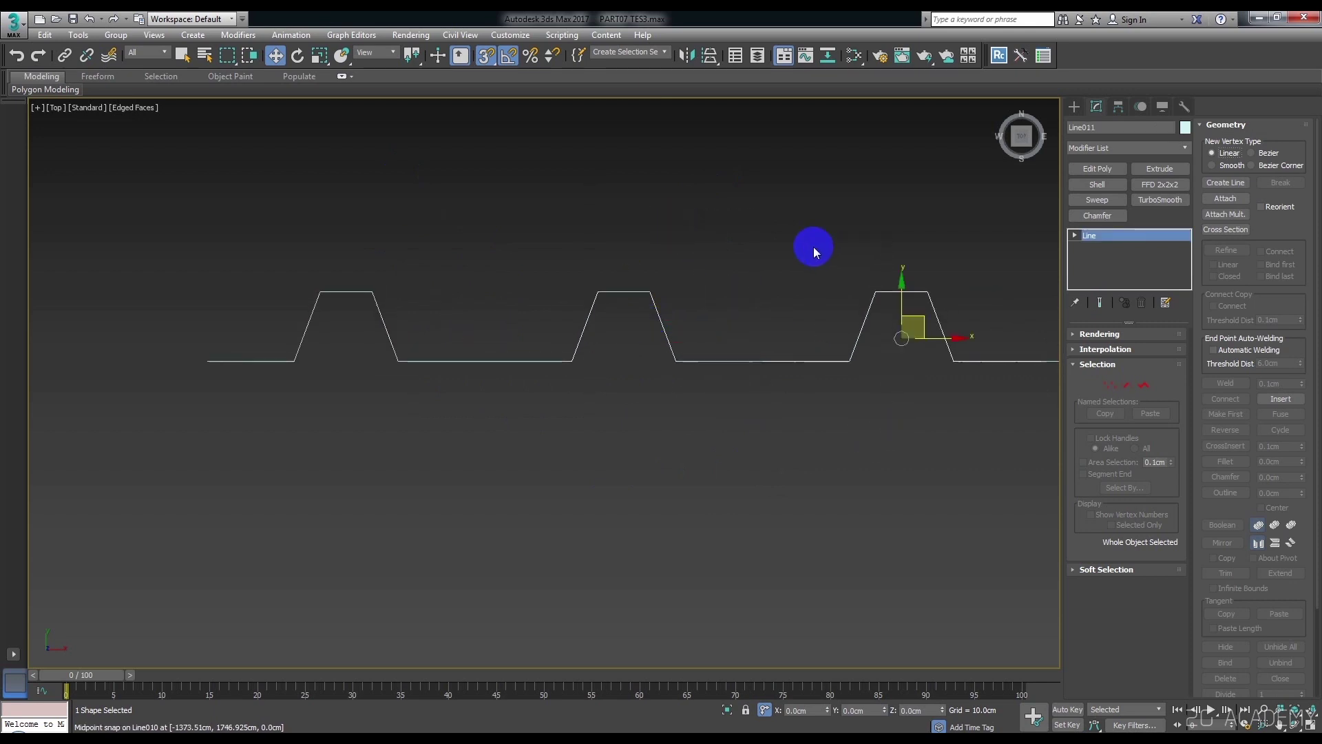
pyautogui.click(606, 418)
pyautogui.scroll(-3, 624, 409)
pyautogui.scroll(-2, 592, 403)
pyautogui.scroll(4, 553, 402)
pyautogui.moveTo(542, 394); pyautogui.dragTo(398, 219)
pyautogui.scroll(-5, 549, 384)
pyautogui.click(605, 446)
pyautogui.scroll(3, 555, 371)
pyautogui.scroll(1, 555, 372)
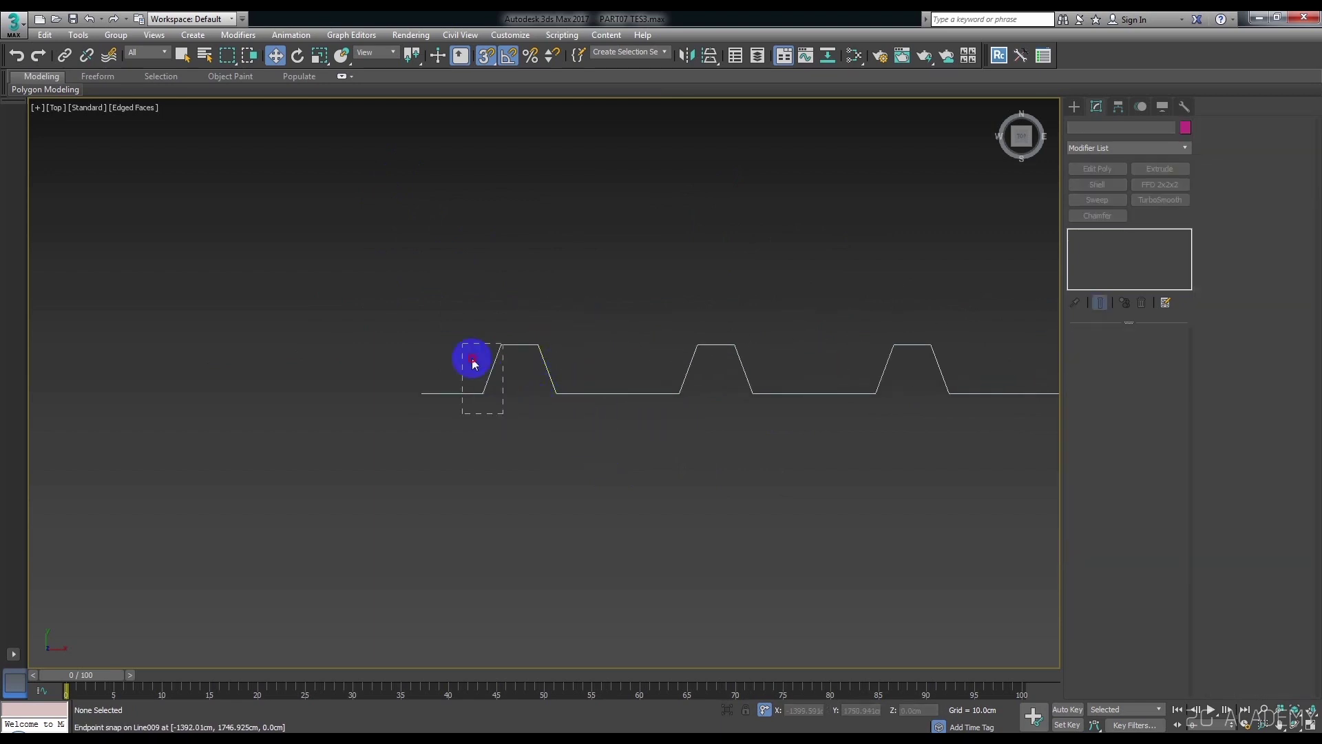
pyautogui.click(491, 372)
pyautogui.scroll(-2, 511, 361)
pyautogui.scroll(-3, 473, 334)
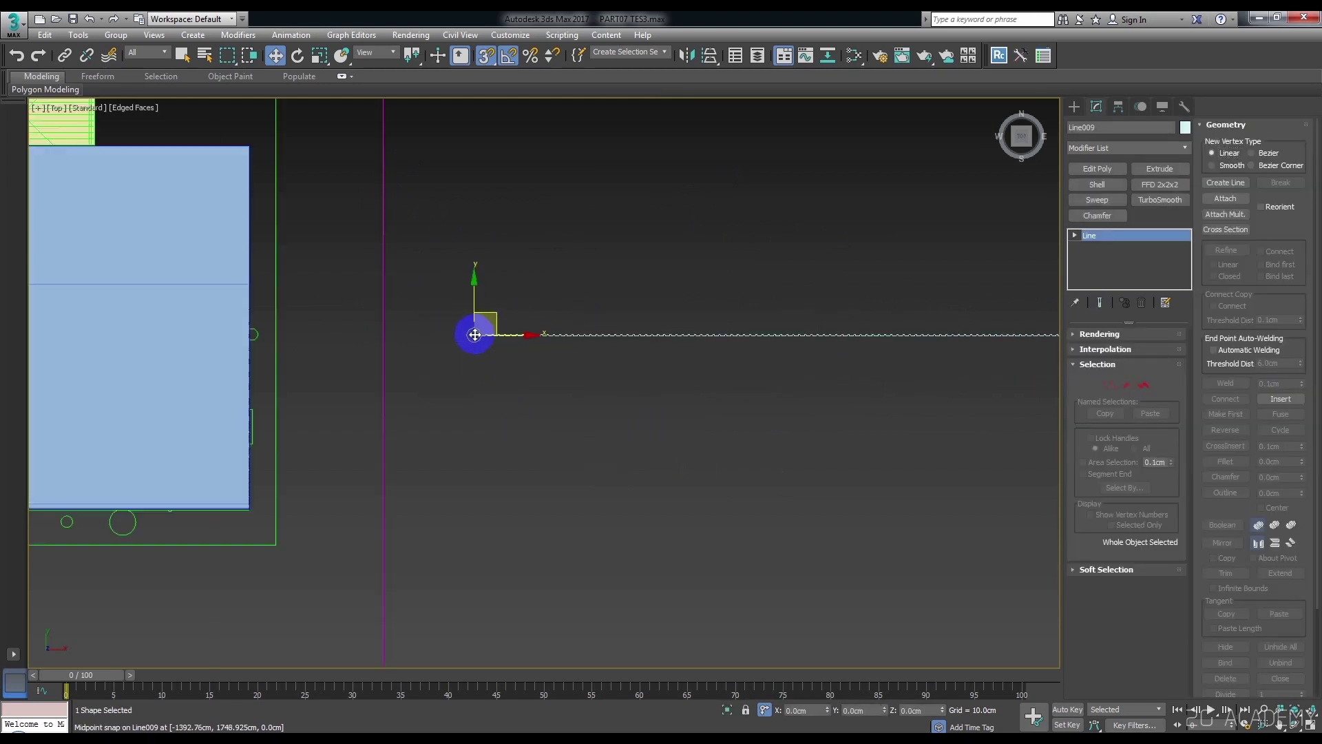
pyautogui.scroll(-2, 472, 332)
pyautogui.moveTo(452, 296); pyautogui.dragTo(895, 461)
pyautogui.scroll(1, 758, 414)
pyautogui.scroll(4, 679, 393)
pyautogui.moveTo(675, 398); pyautogui.dragTo(797, 408, button='middle')
# Select Line009 and attach all 150 copied profile lines to it with Attach Mult.
pyautogui.scroll(2, 438, 443)
pyautogui.scroll(2, 517, 362)
pyautogui.moveTo(622, 321); pyautogui.dragTo(648, 398)
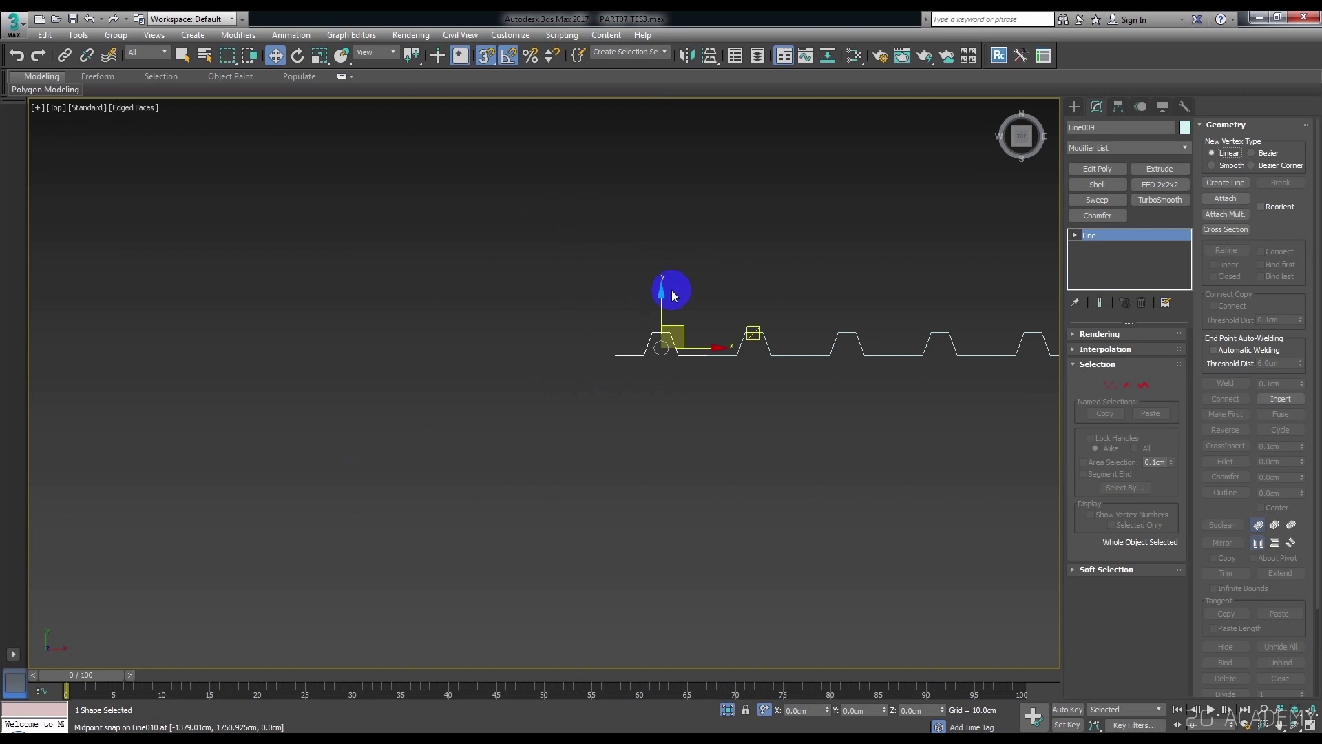
pyautogui.click(1233, 214)
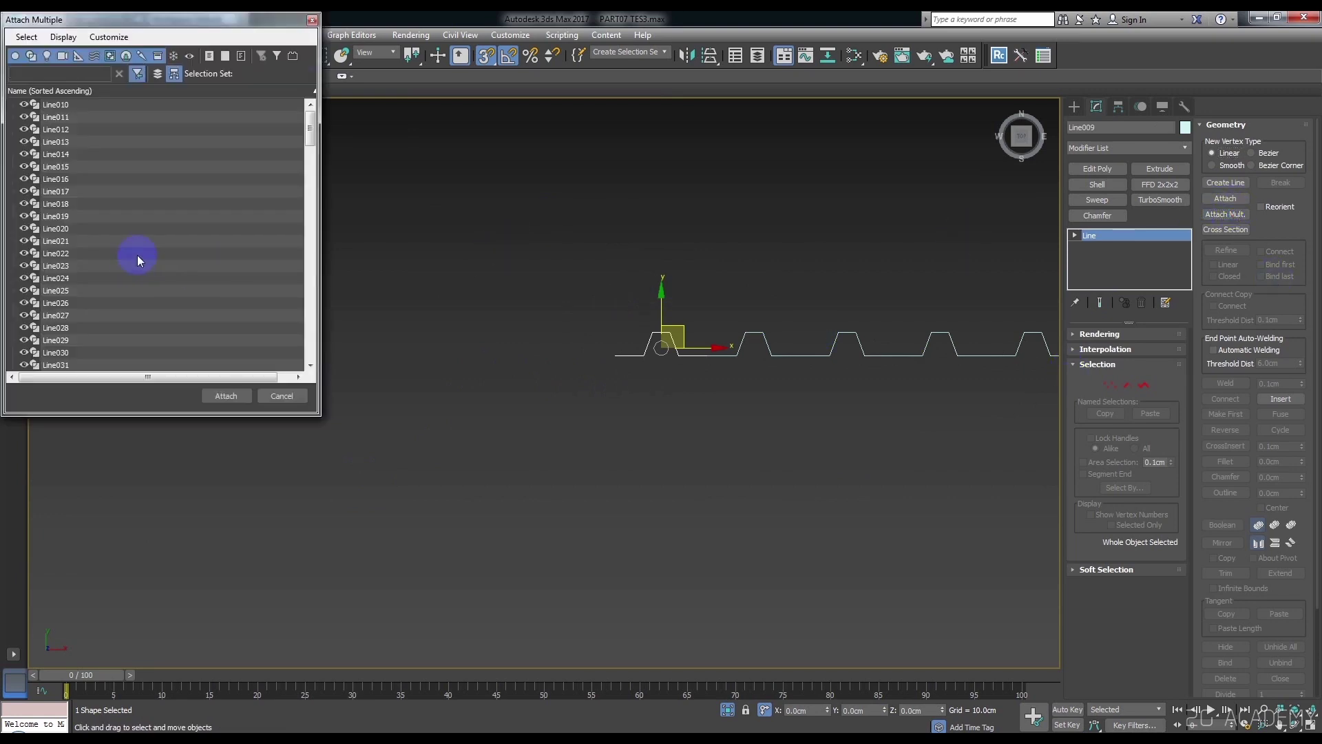
pyautogui.click(117, 182)
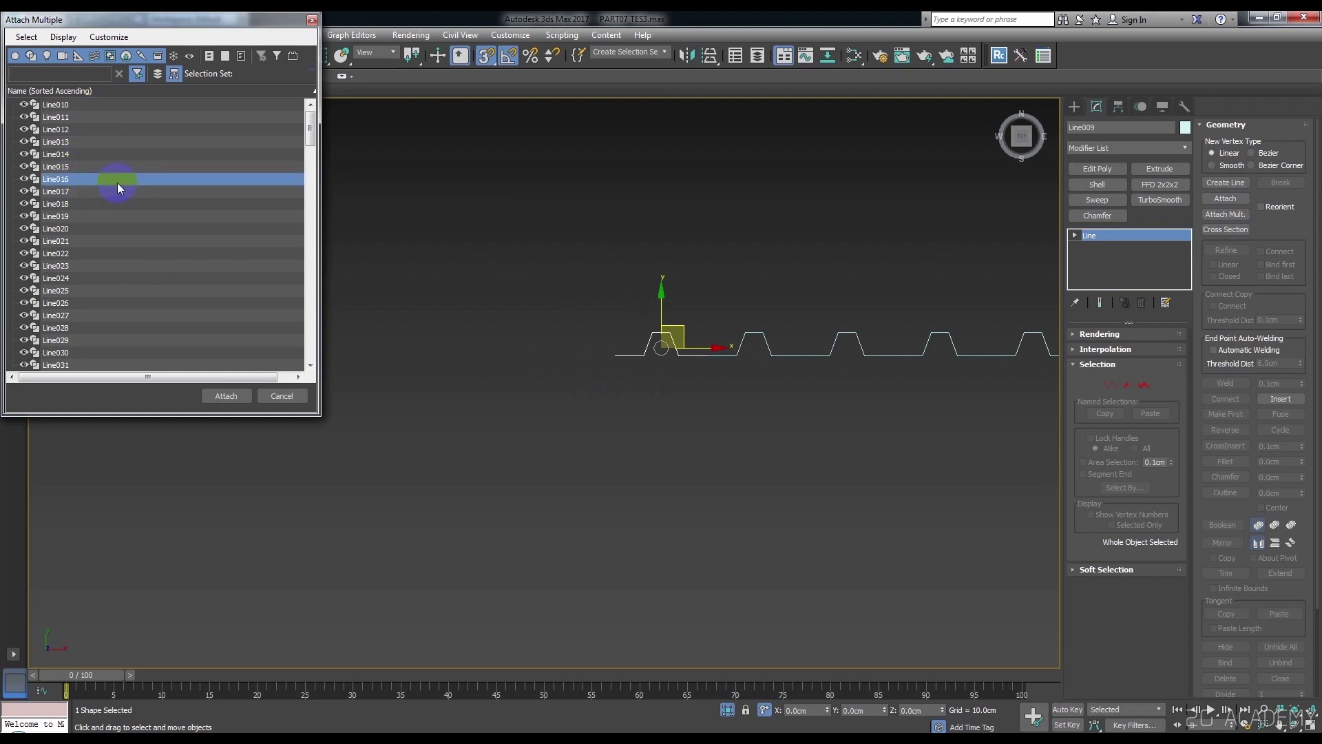
pyautogui.hotkey('ctrl', 'a')
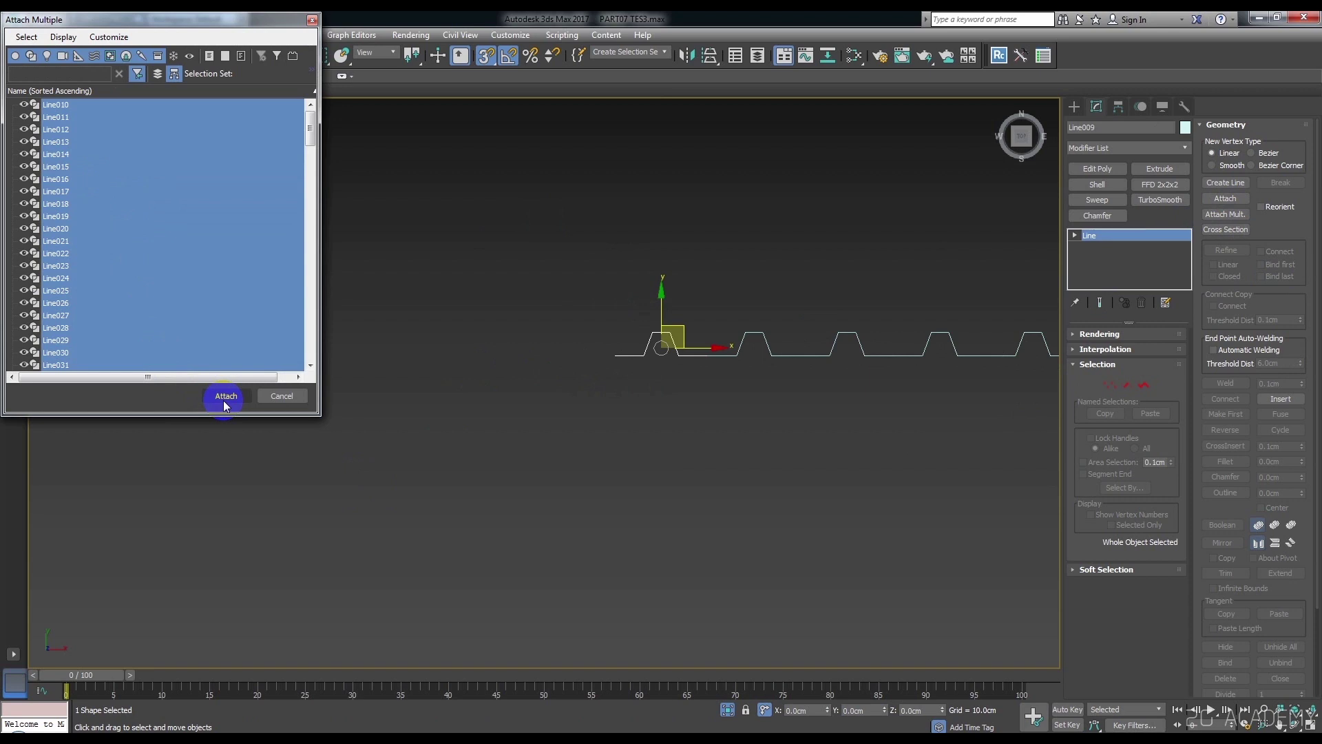
pyautogui.click(224, 397)
pyautogui.scroll(1, 767, 439)
pyautogui.scroll(1, 799, 455)
pyautogui.scroll(1, 654, 441)
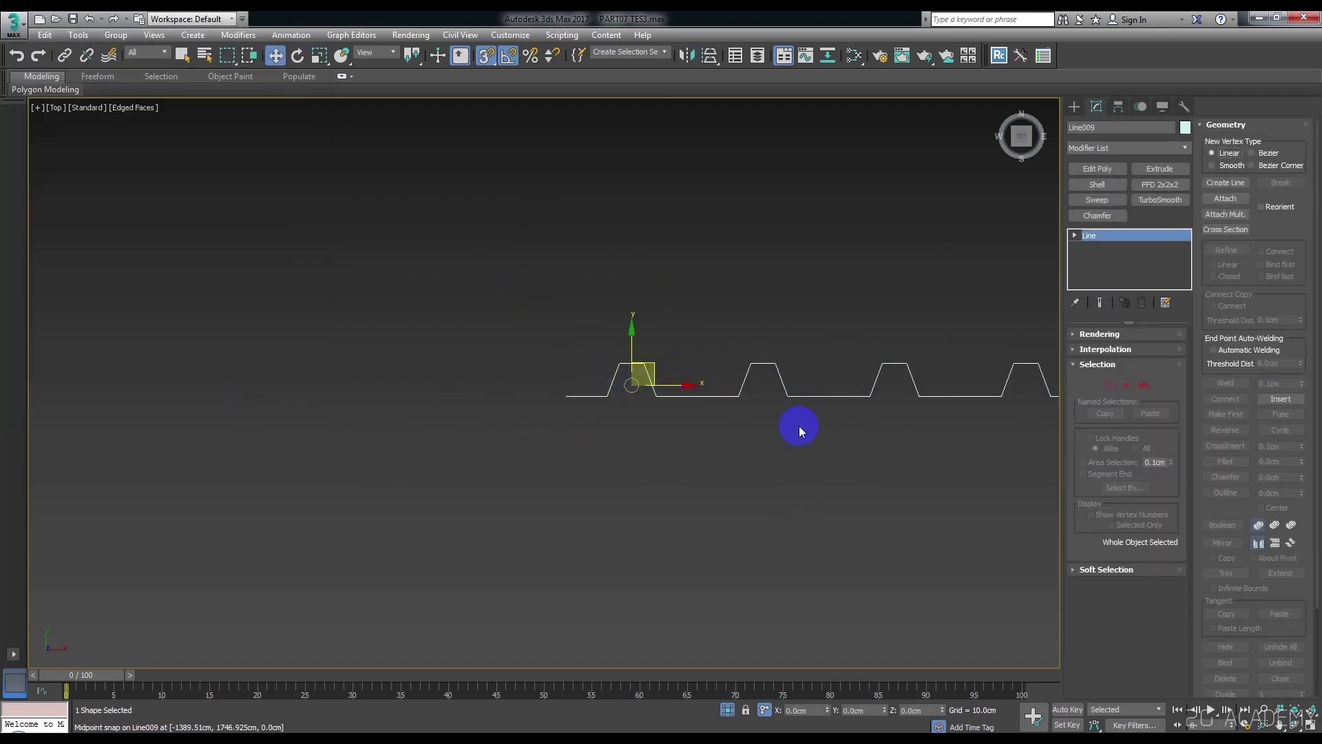
# Inspect the profile's individual spline pieces in Spline mode, then deselect them.
pyautogui.click(1143, 385)
pyautogui.moveTo(601, 442); pyautogui.dragTo(443, 198)
pyautogui.click(641, 451)
pyautogui.click(622, 398)
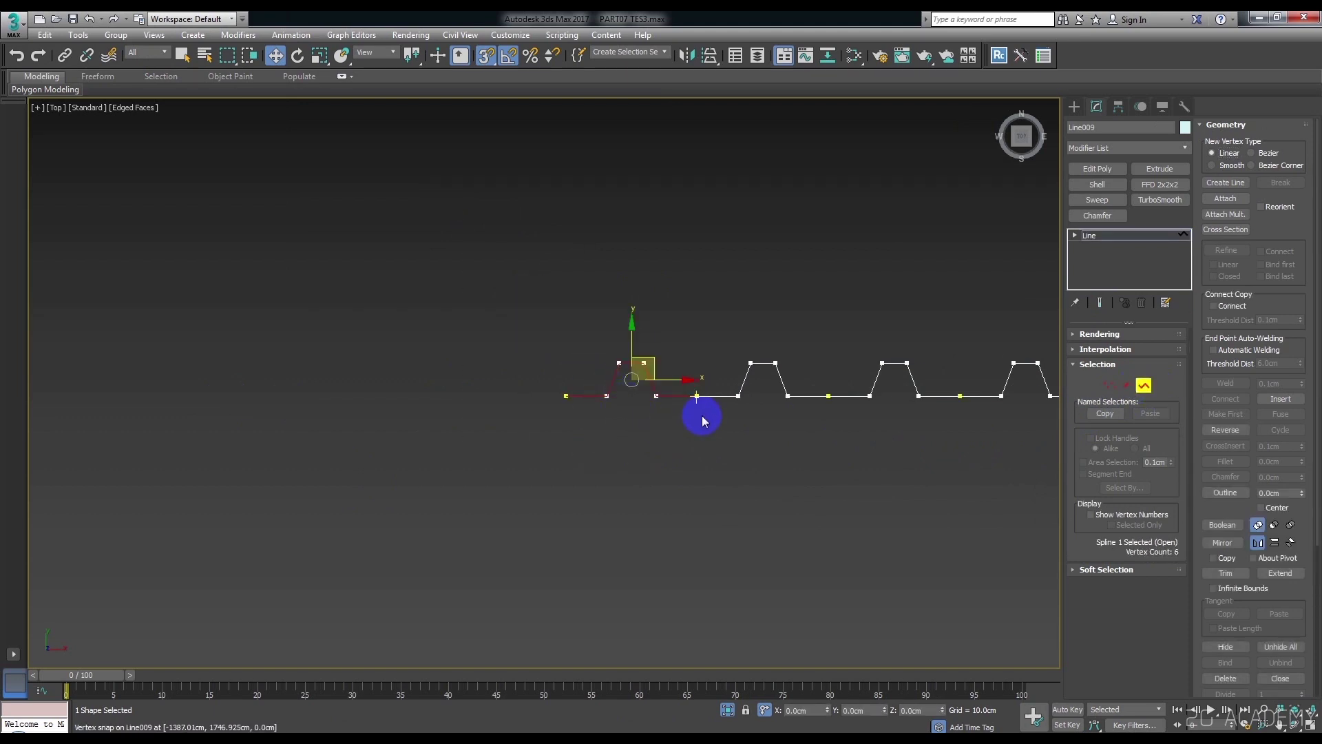
pyautogui.scroll(2, 707, 400)
pyautogui.click(666, 220)
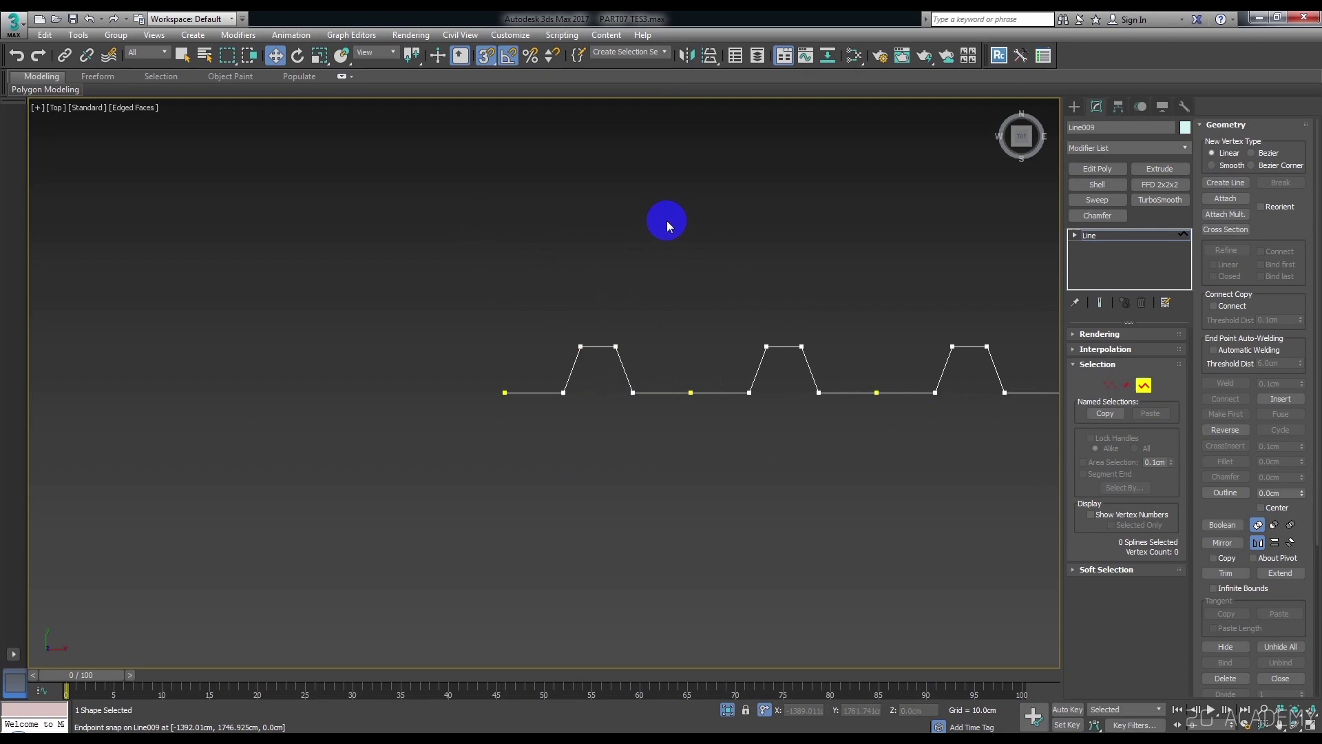
# Weld the two overlapping vertices at one profile joint.
pyautogui.click(1115, 390)
pyautogui.scroll(3, 697, 385)
pyautogui.moveTo(701, 424); pyautogui.dragTo(595, 276)
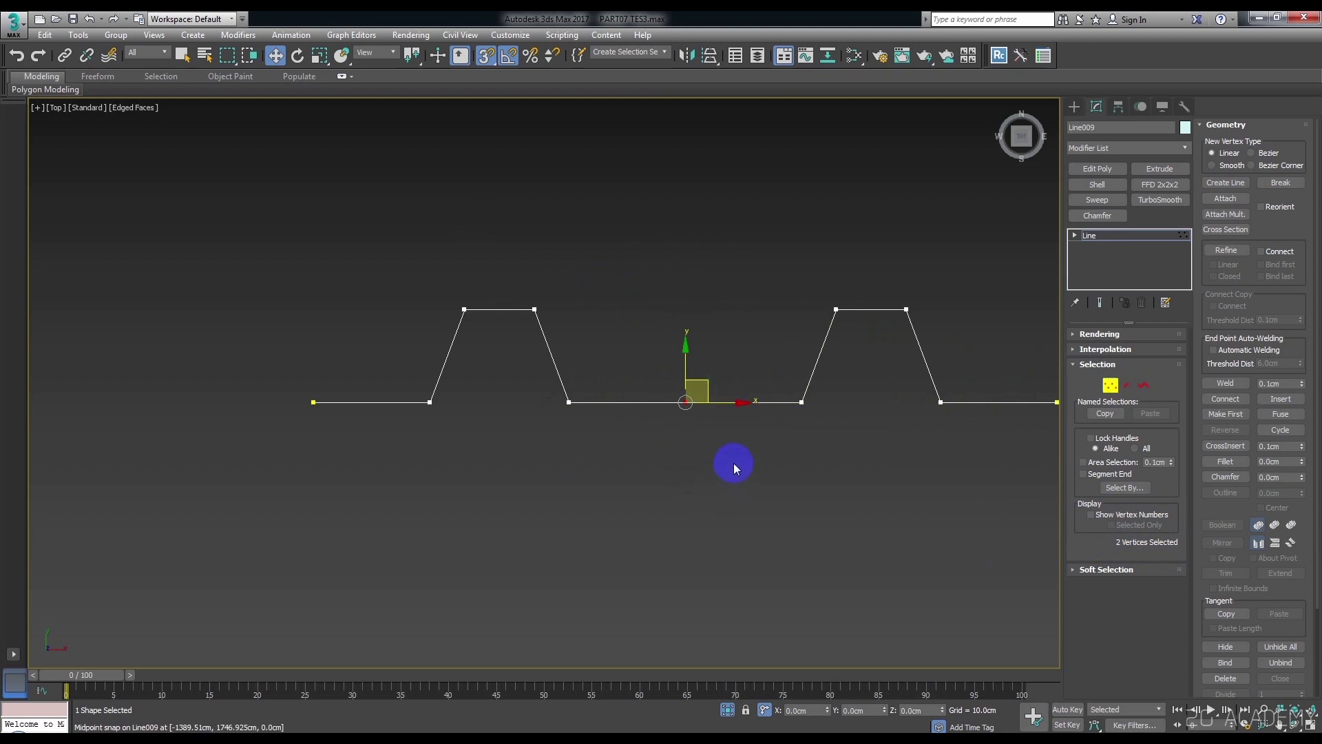
pyautogui.rightClick(727, 445)
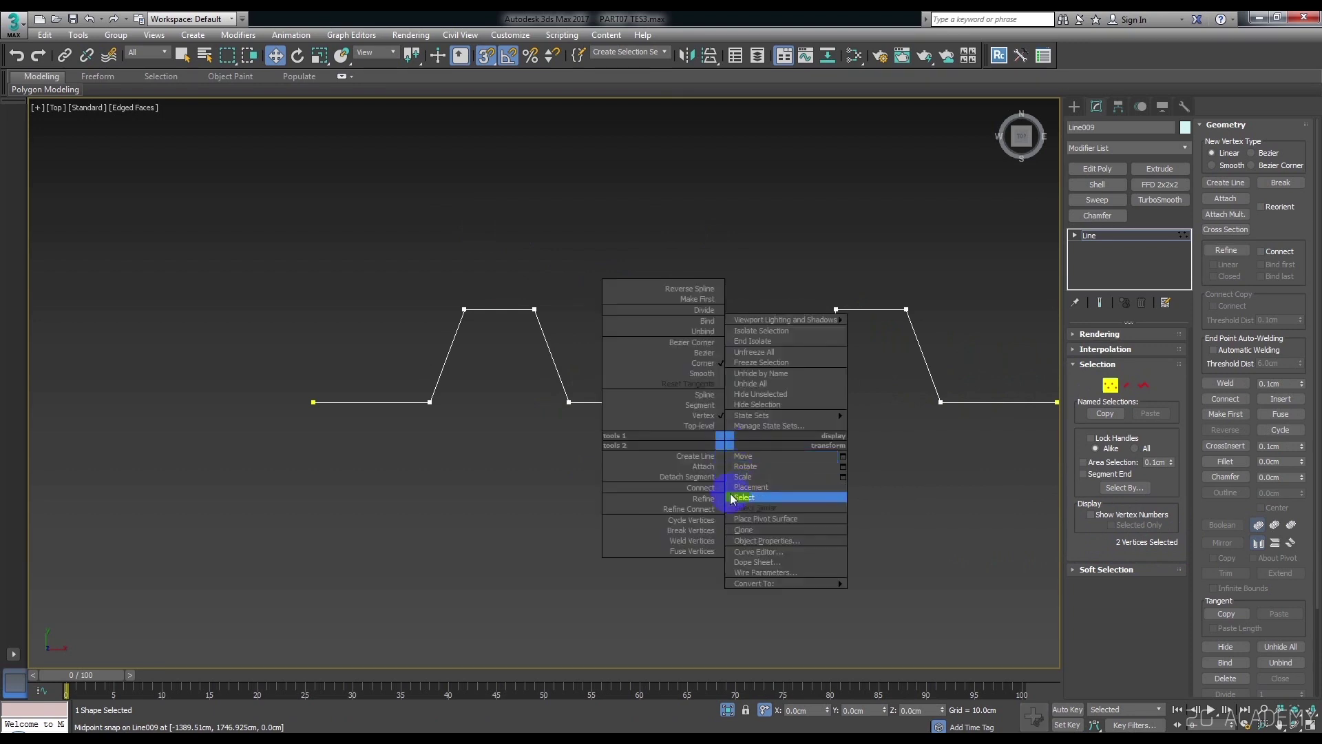
pyautogui.click(704, 541)
pyautogui.scroll(-5, 463, 360)
pyautogui.scroll(-3, 548, 351)
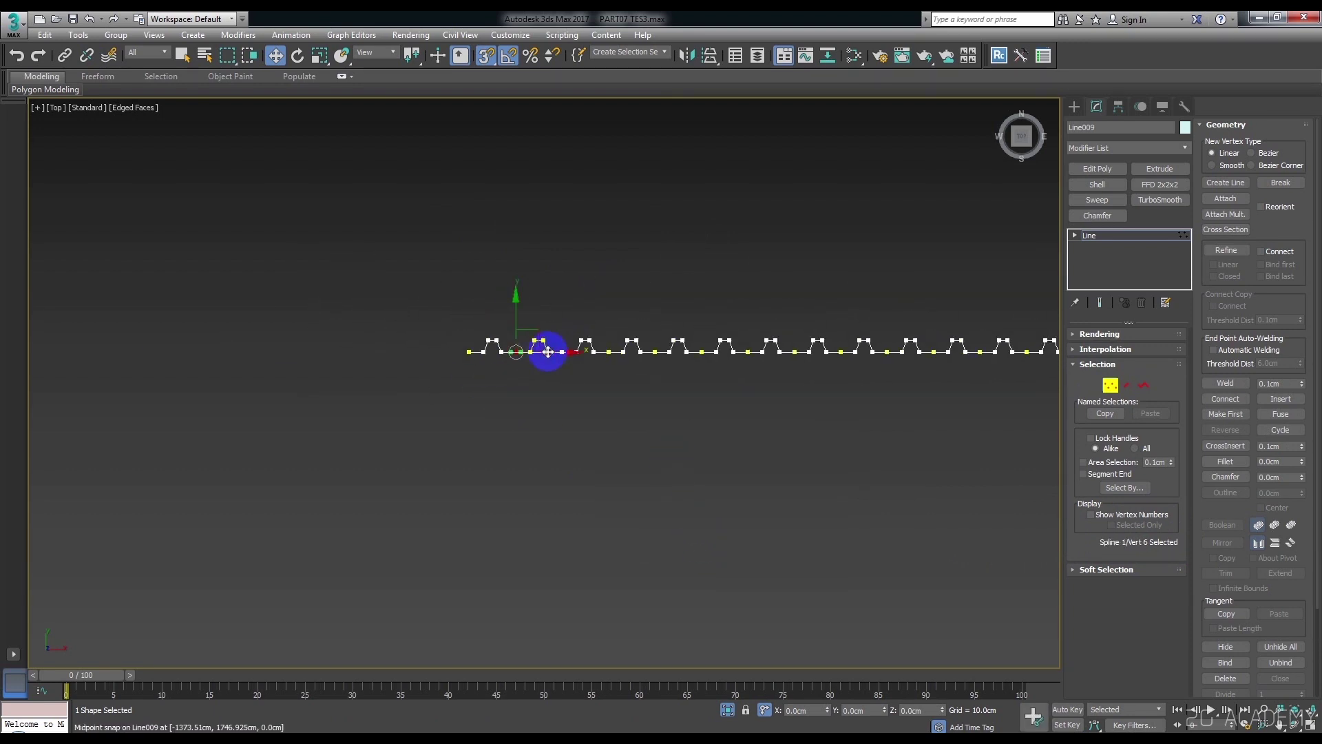
pyautogui.scroll(-2, 443, 369)
pyautogui.scroll(-1, 566, 383)
pyautogui.scroll(3, 434, 384)
pyautogui.scroll(4, 444, 405)
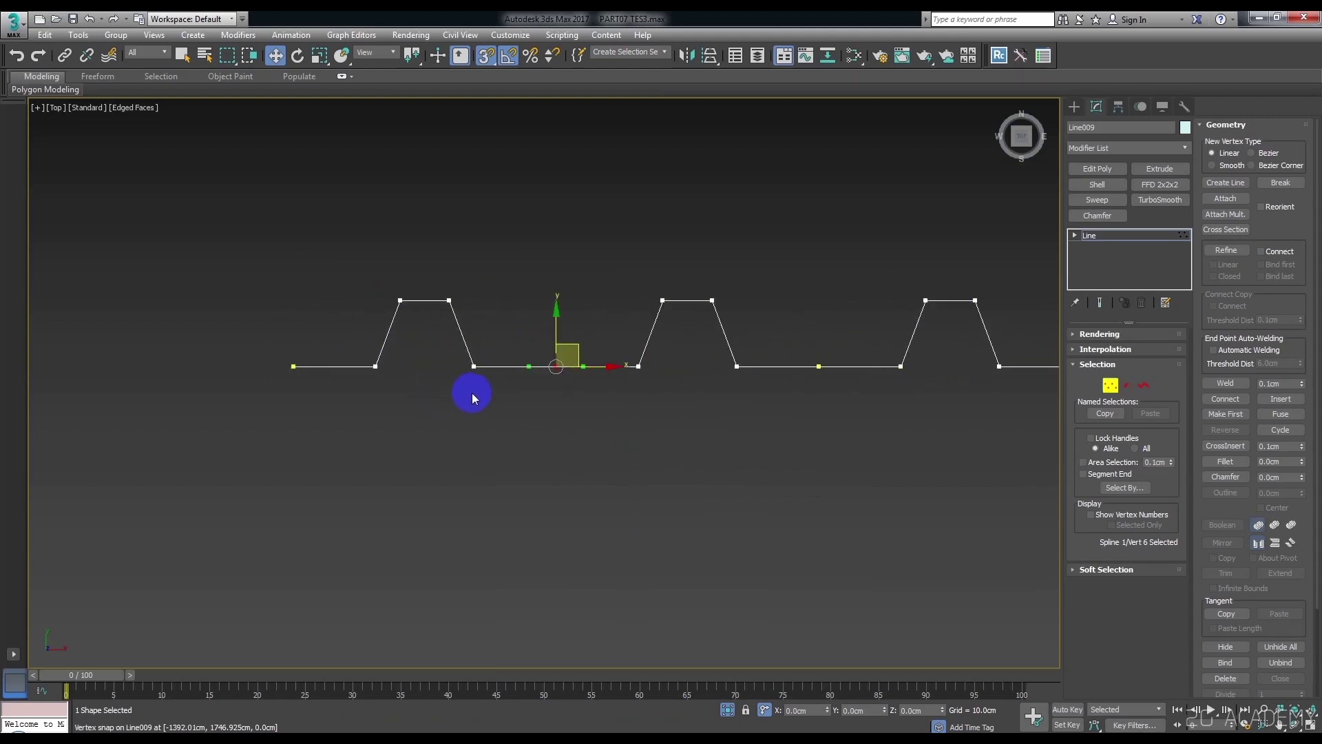
# Weld all of Line009's coincident vertices, cutting 905 vertices to 756, then exit sub-object mode.
pyautogui.hotkey('ctrl', 'a')
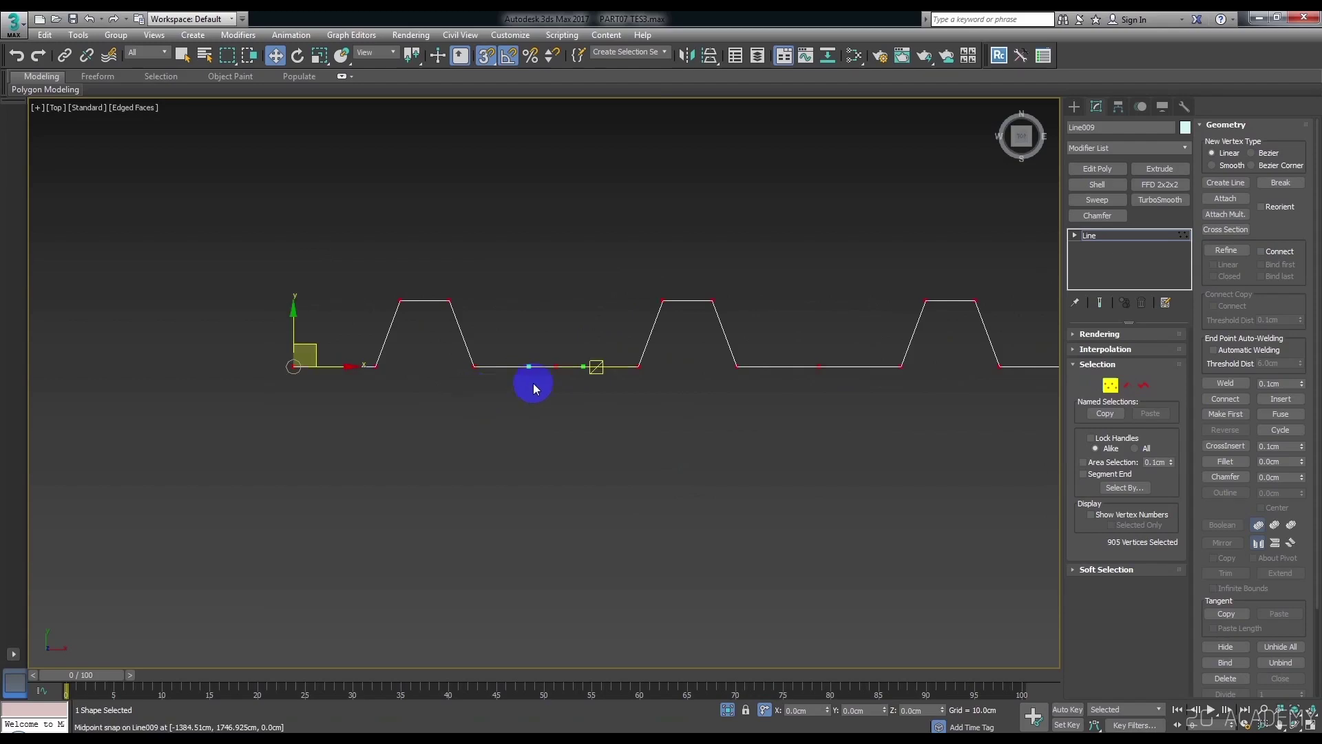
pyautogui.rightClick(576, 379)
pyautogui.click(559, 480)
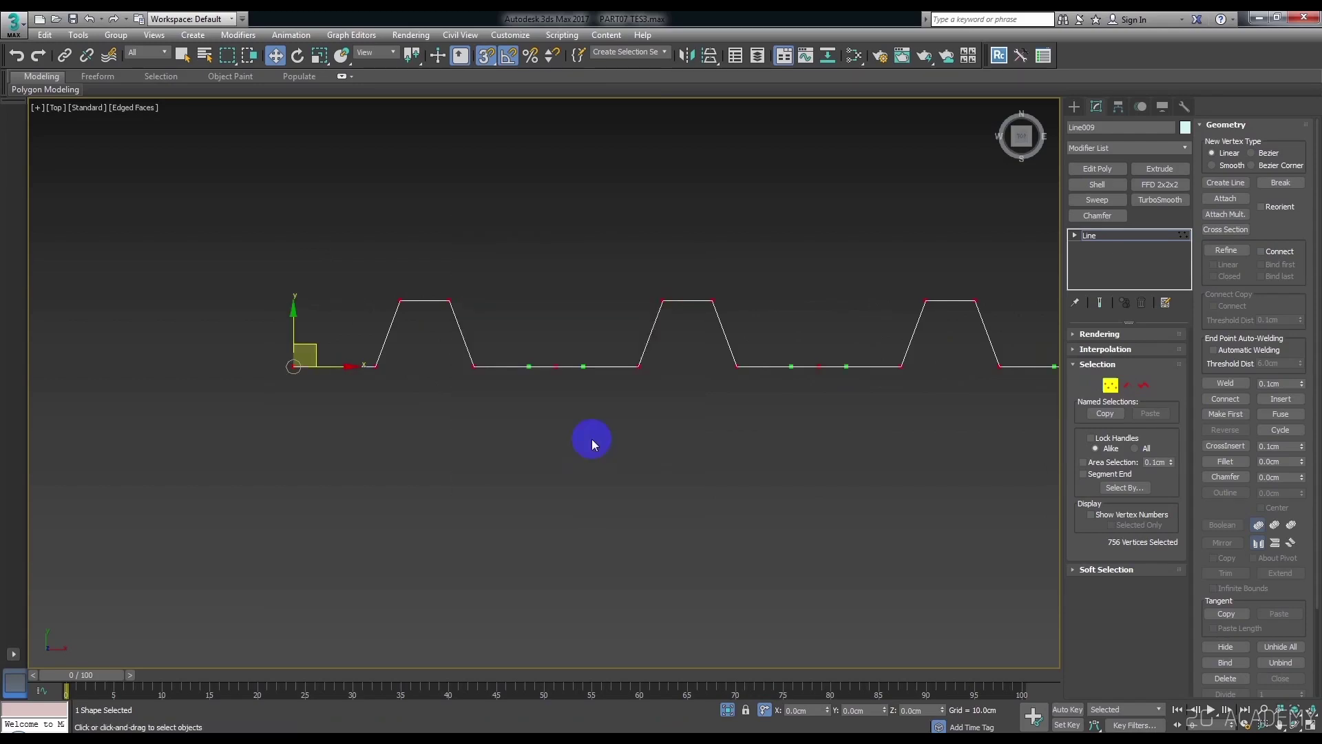
pyautogui.scroll(-5, 579, 386)
pyautogui.click(853, 403)
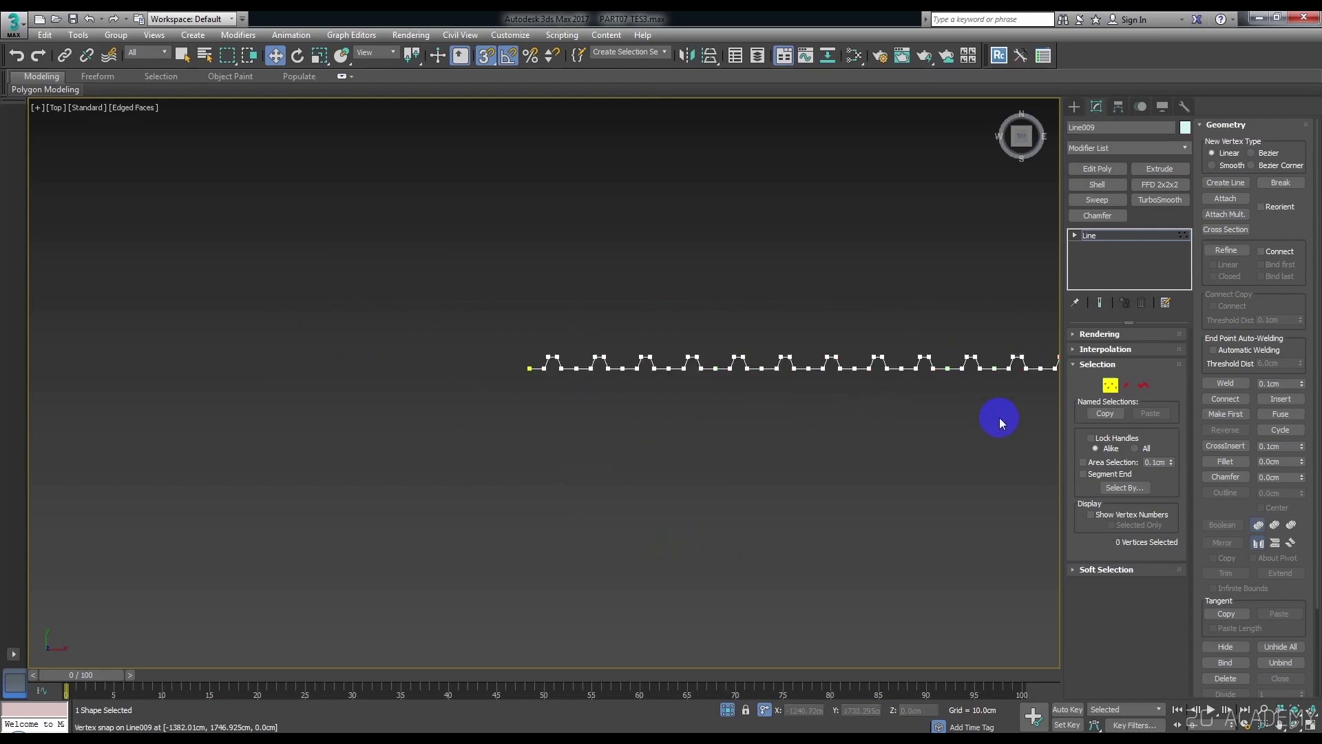
pyautogui.click(1109, 383)
# Give the Line009 profile's Extrude an amount of 1200 cm.
pyautogui.click(1164, 171)
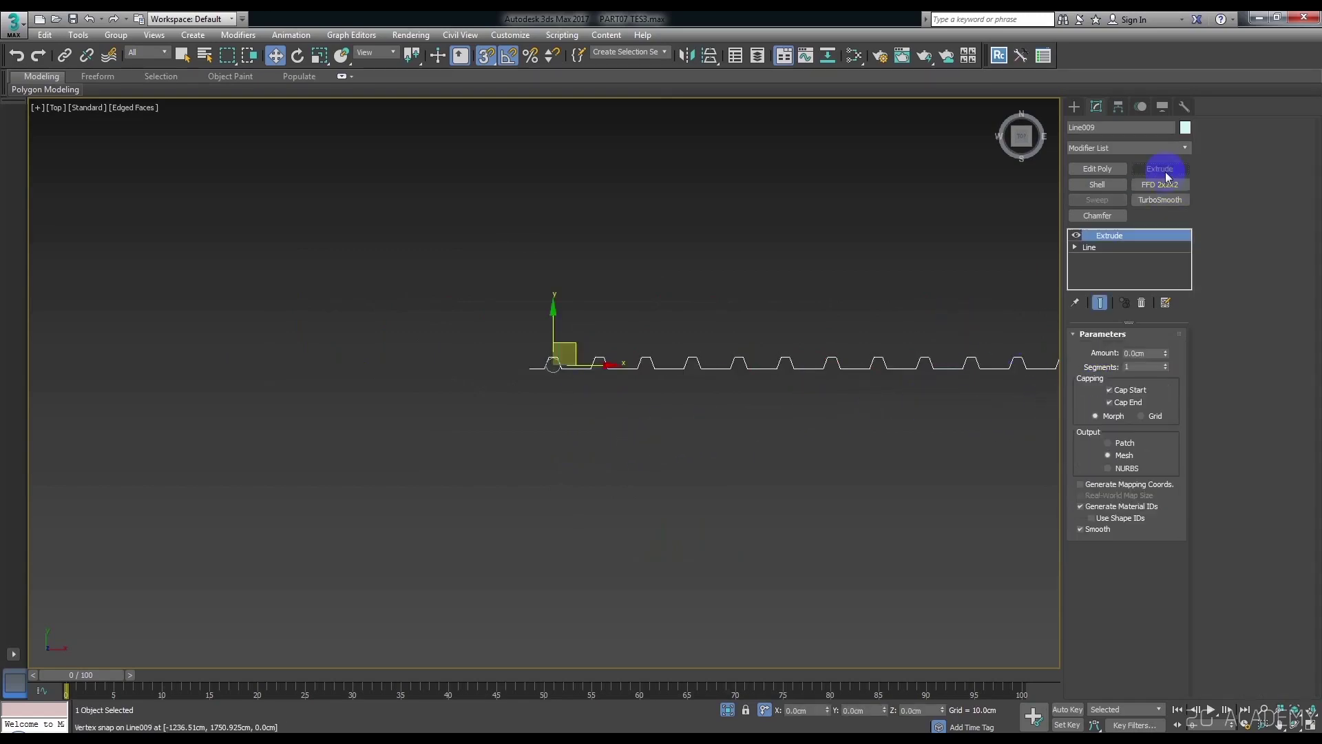
pyautogui.doubleClick(1151, 354)
pyautogui.write('1200')
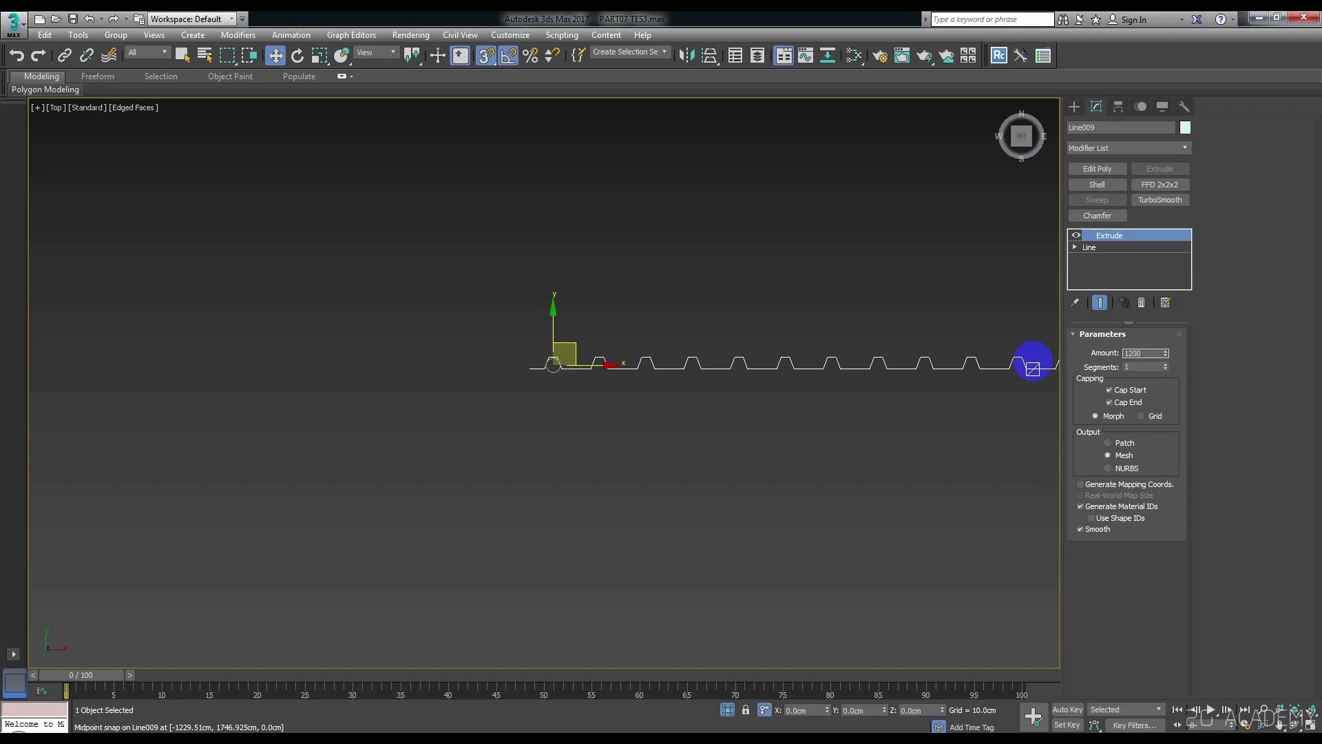
pyautogui.scroll(3, 759, 354)
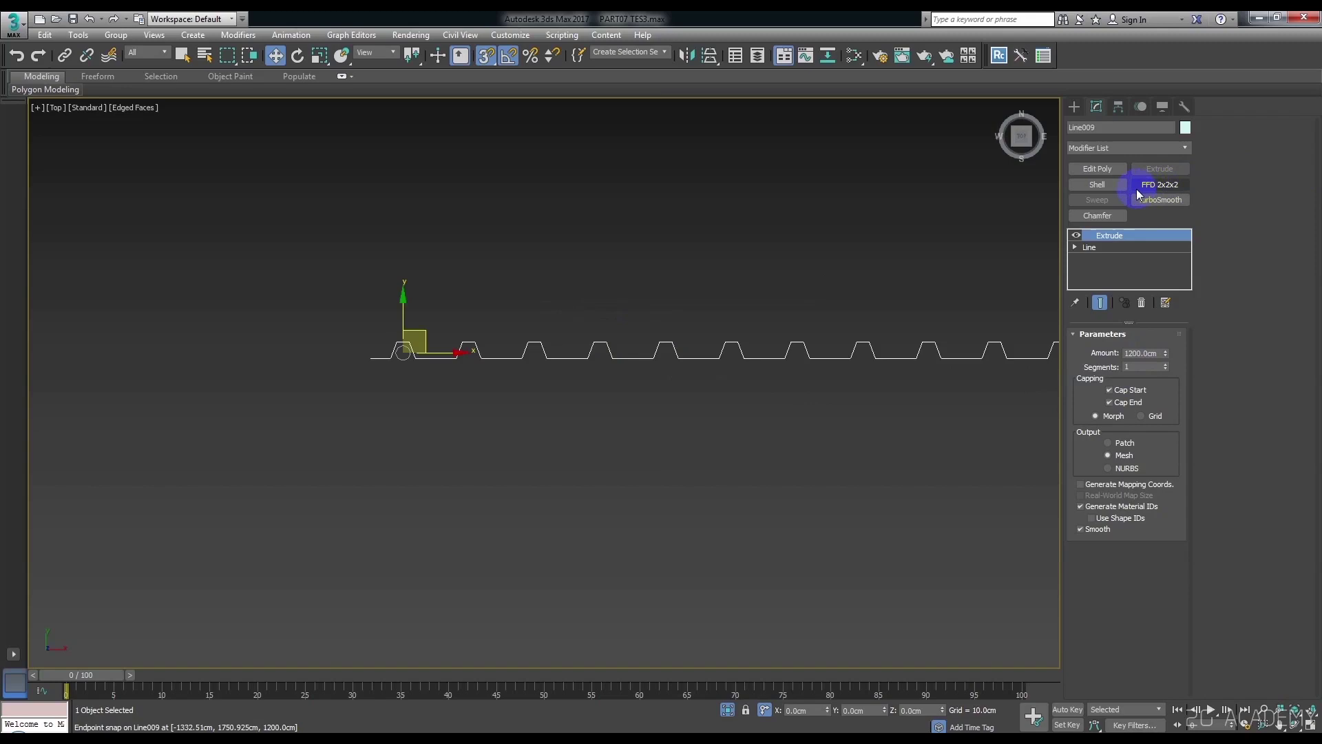
# Add a Shell modifier with Straighten Corners on and Outer Amount reset to 0.0 cm.
pyautogui.click(1115, 188)
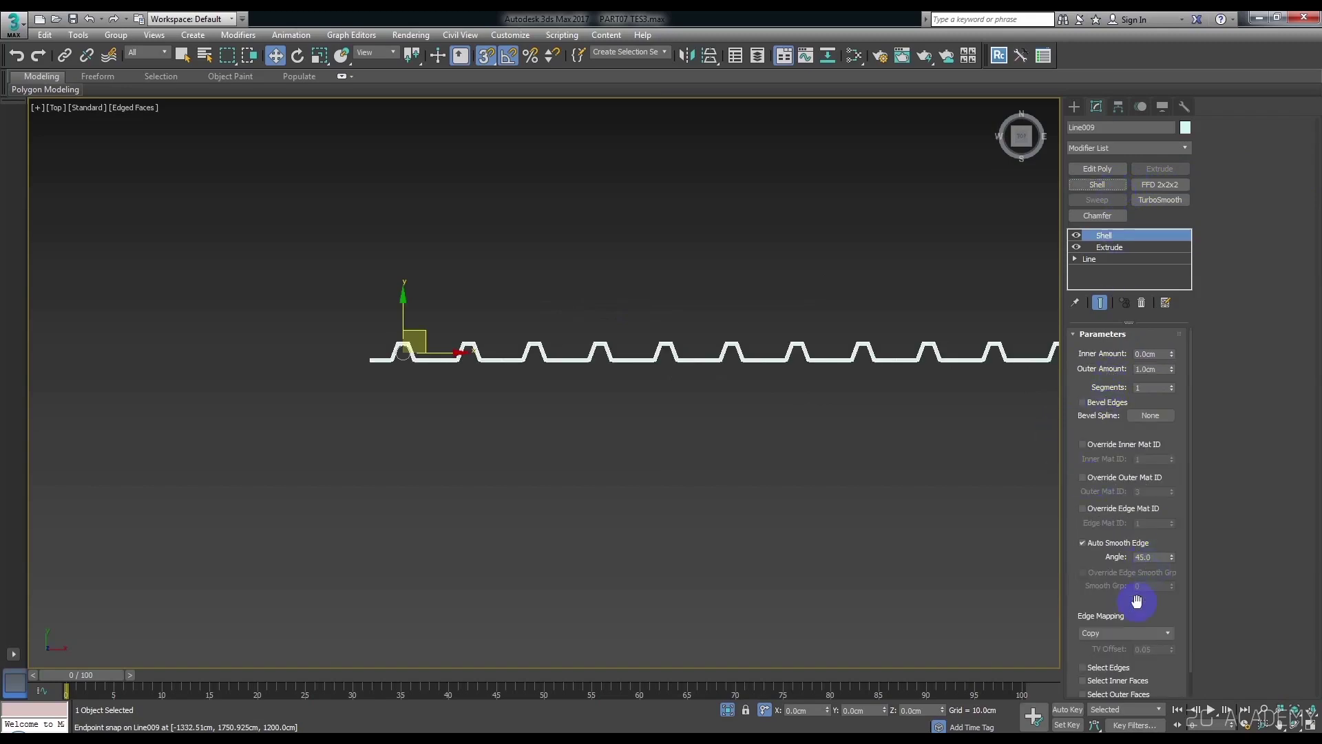
pyautogui.moveTo(1136, 602); pyautogui.dragTo(1157, 488)
pyautogui.click(1130, 689)
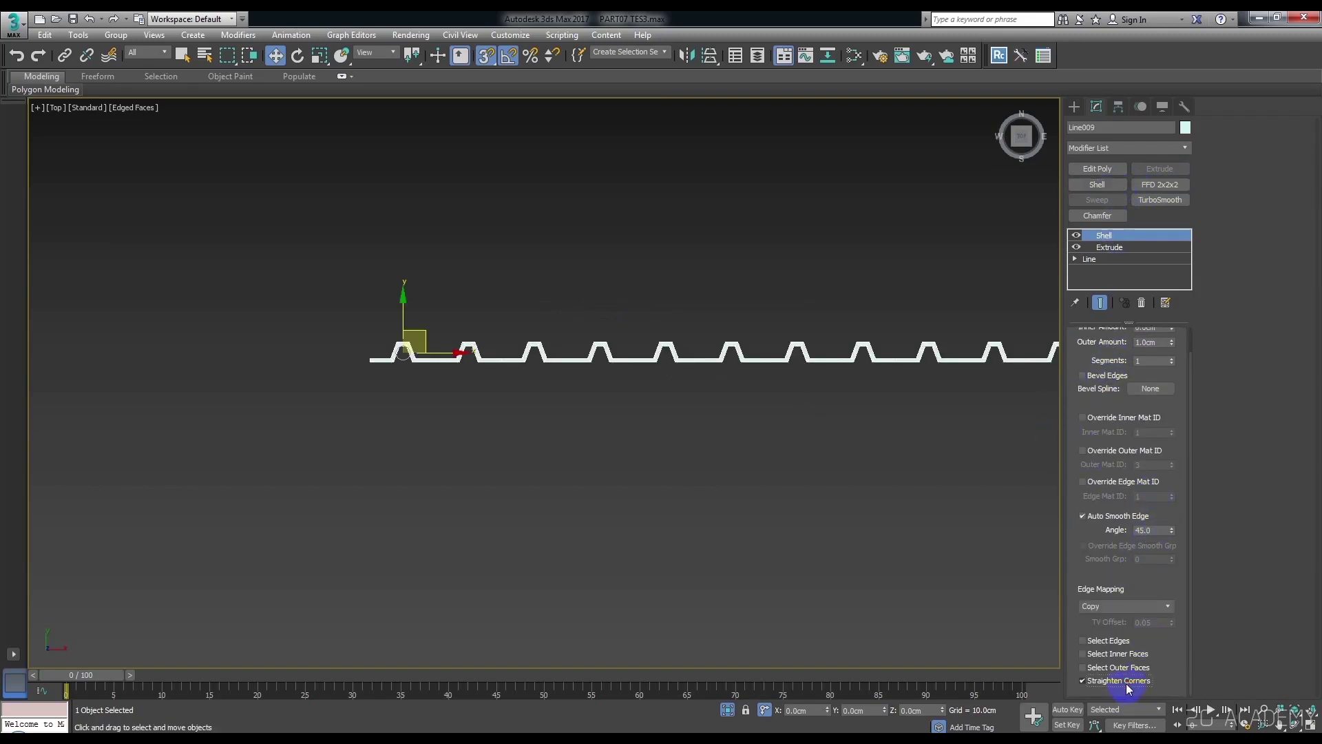
pyautogui.moveTo(872, 260); pyautogui.dragTo(852, 343, button='middle')
pyautogui.scroll(4, 767, 453)
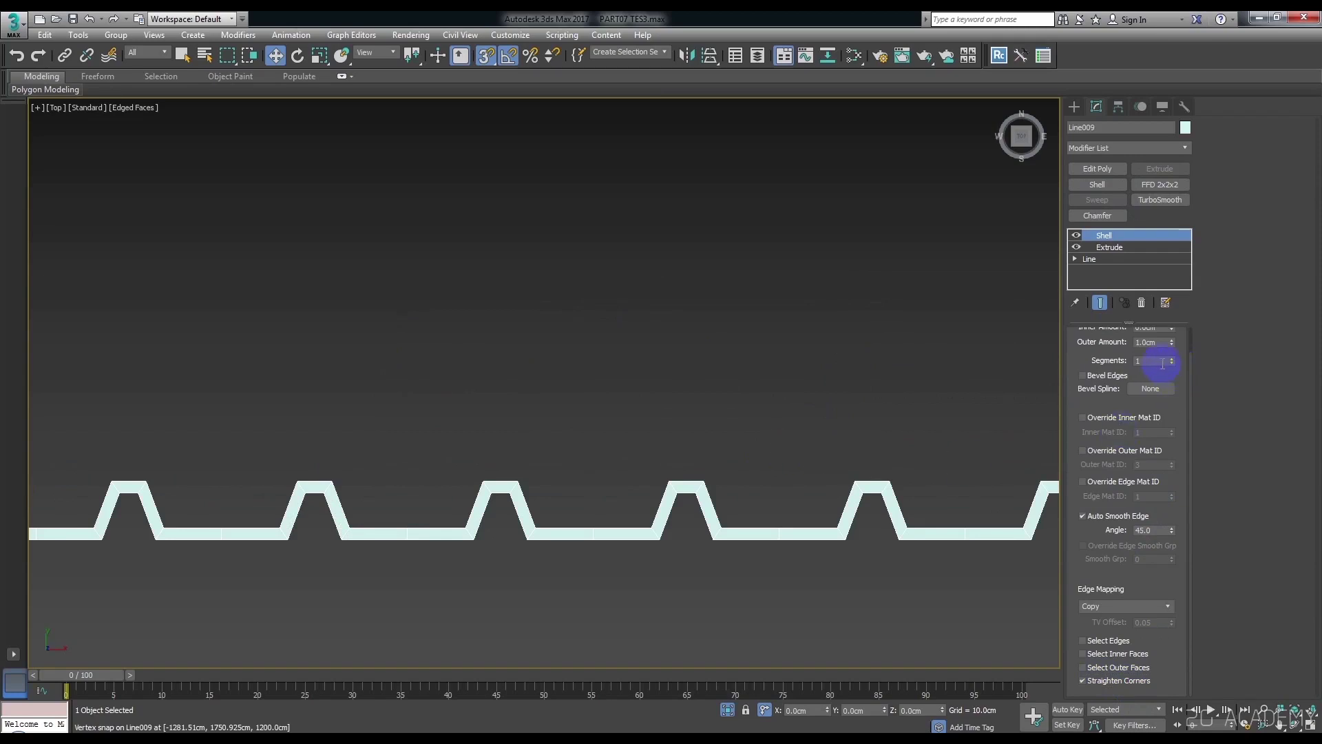
pyautogui.click(1173, 344)
pyautogui.rightClick(1172, 344)
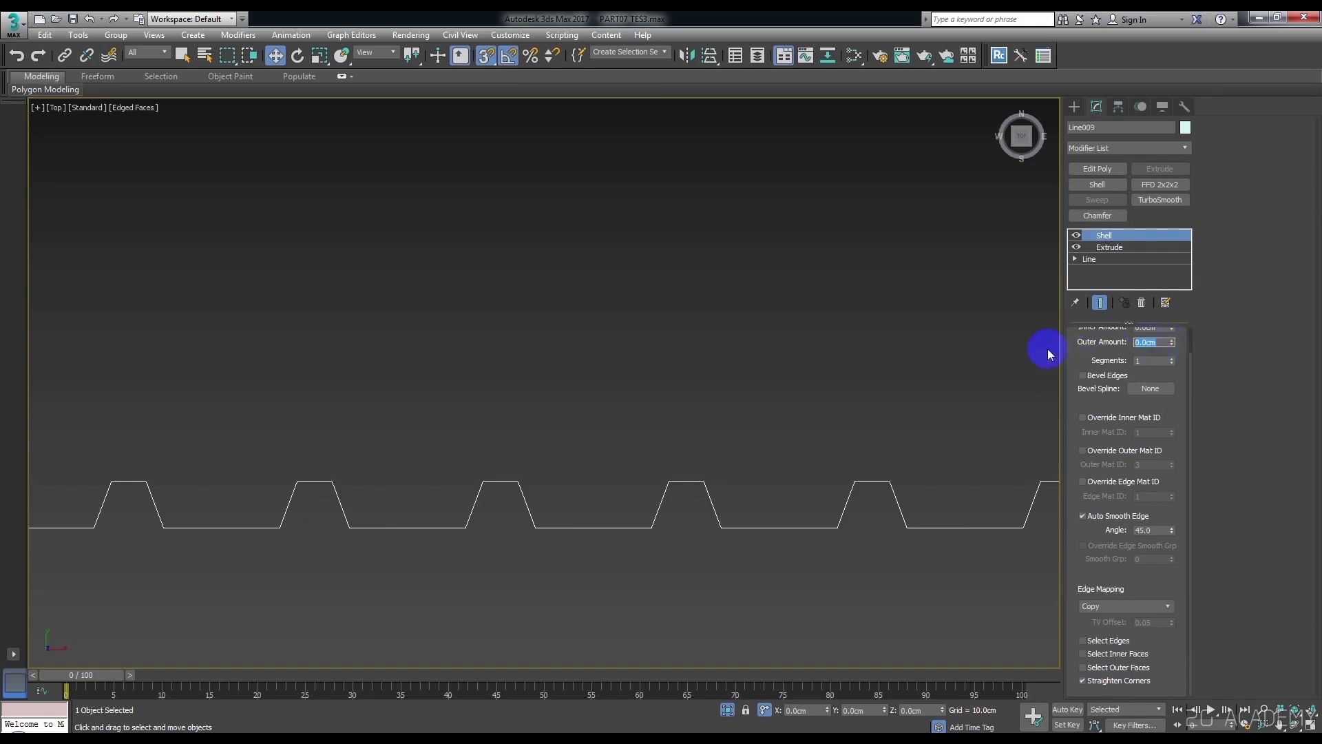
# Set the Shell outer amount to 1.0 cm and orbit to inspect the sheet.
pyautogui.write('1')
pyautogui.press('Return')
pyautogui.scroll(-5, 775, 386)
pyautogui.scroll(-5, 772, 412)
pyautogui.scroll(-3, 784, 442)
pyautogui.keyDown('alt'); pyautogui.moveTo(784, 442); pyautogui.dragTo(704, 387, button='middle'); pyautogui.keyUp('alt')
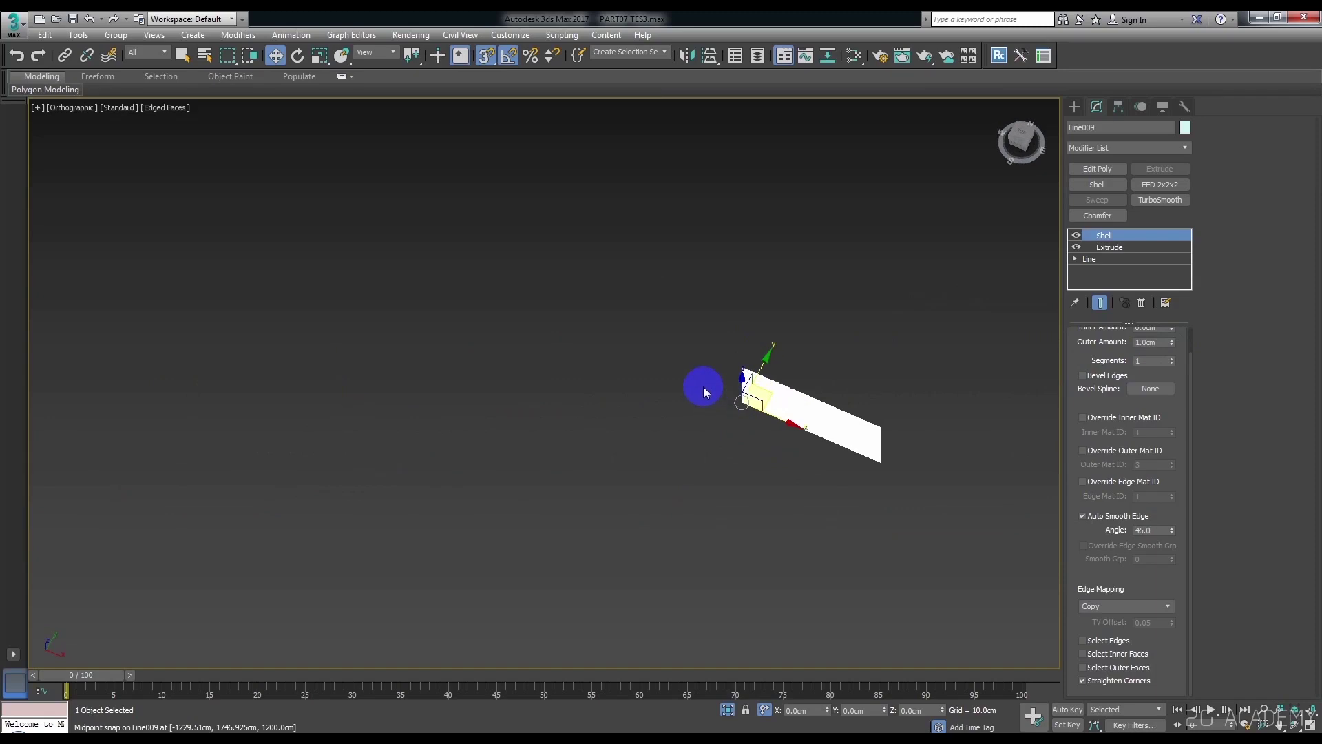
# Exit Isolate mode and frame the whole house and fence strip in the viewport.
pyautogui.click(731, 722)
pyautogui.scroll(2, 750, 440)
pyautogui.scroll(3, 751, 439)
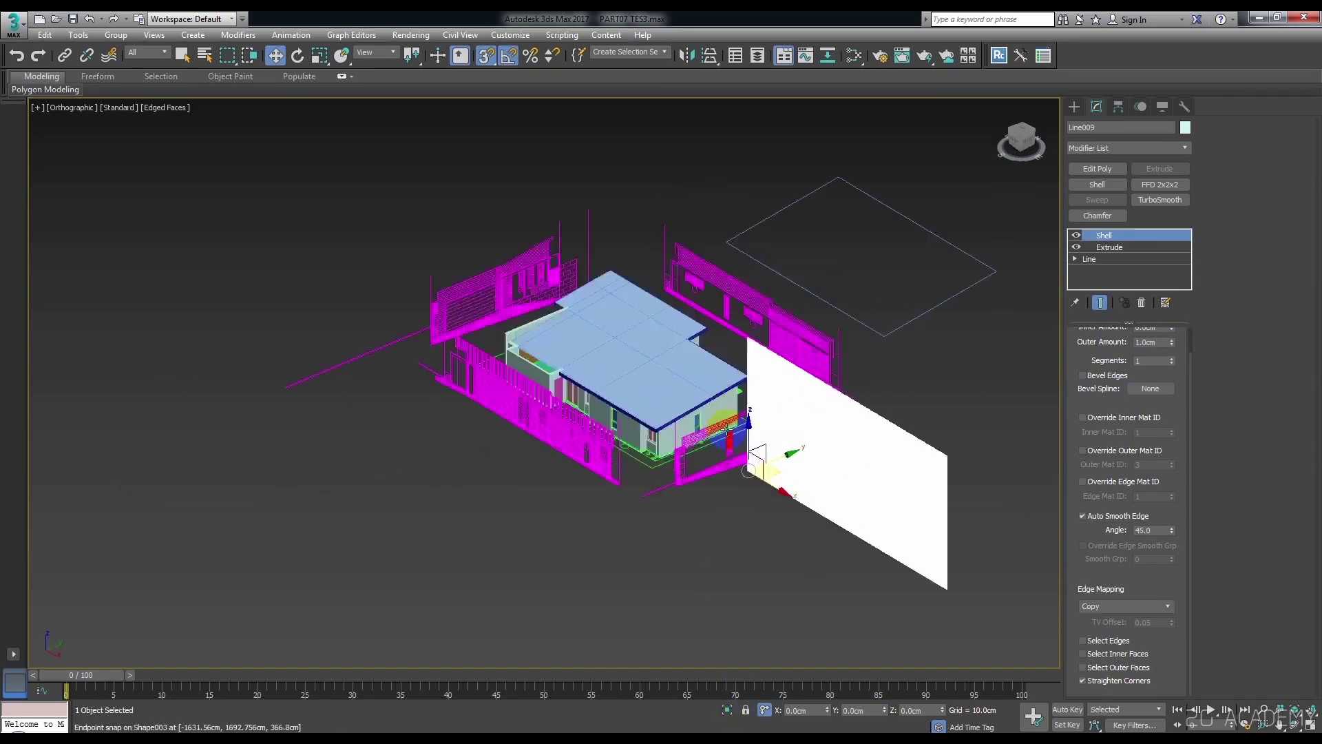
pyautogui.scroll(4, 751, 439)
pyautogui.scroll(3, 751, 439)
pyautogui.scroll(2, 699, 413)
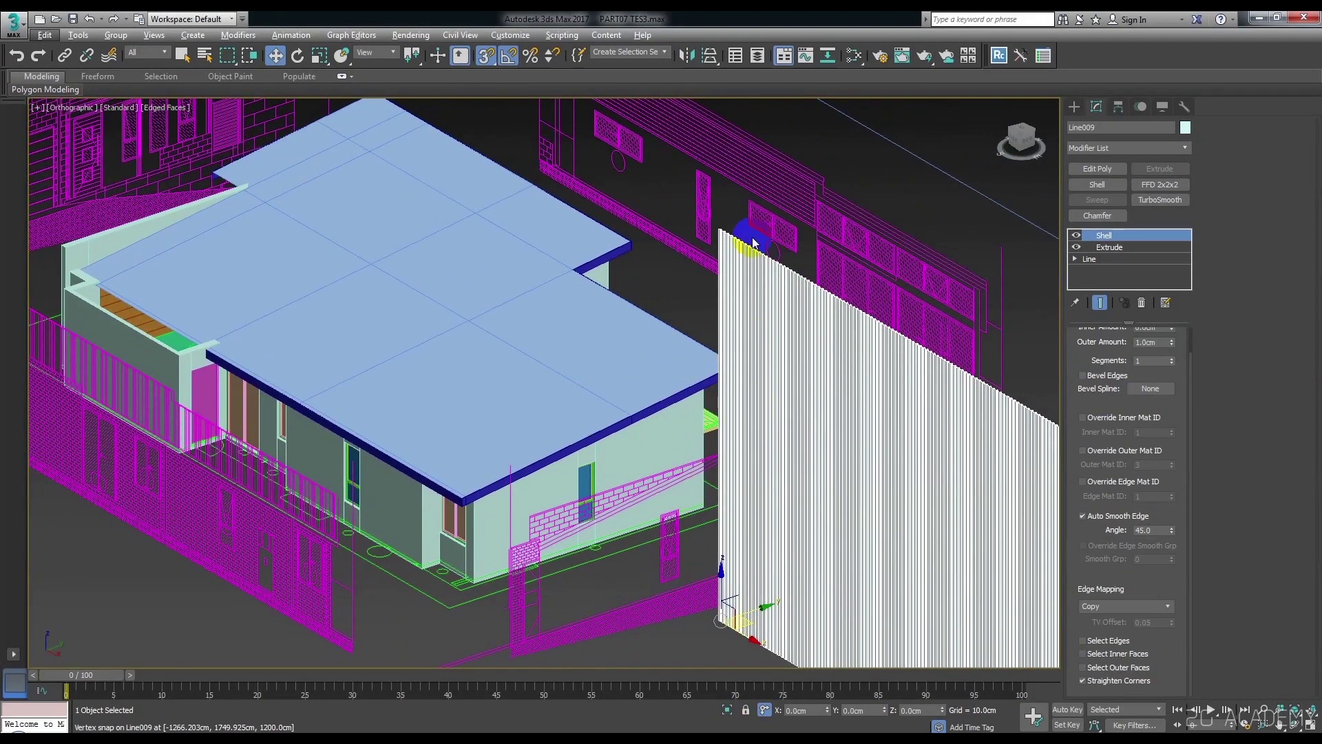
pyautogui.scroll(3, 673, 242)
pyautogui.scroll(-5, 673, 243)
pyautogui.scroll(3, 656, 266)
pyautogui.scroll(2, 670, 305)
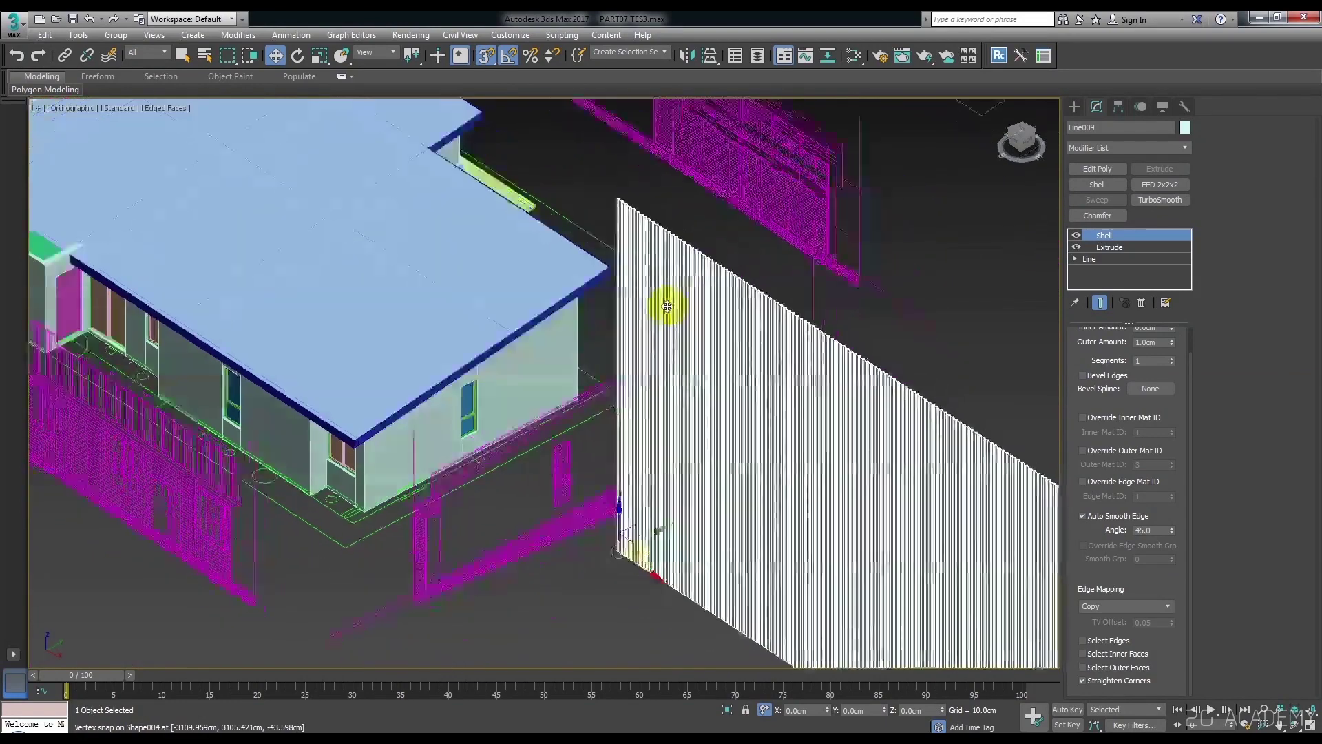
pyautogui.moveTo(670, 305); pyautogui.dragTo(682, 338, button='middle')
pyautogui.scroll(1, 682, 336)
pyautogui.scroll(3, 620, 221)
pyautogui.scroll(2, 611, 216)
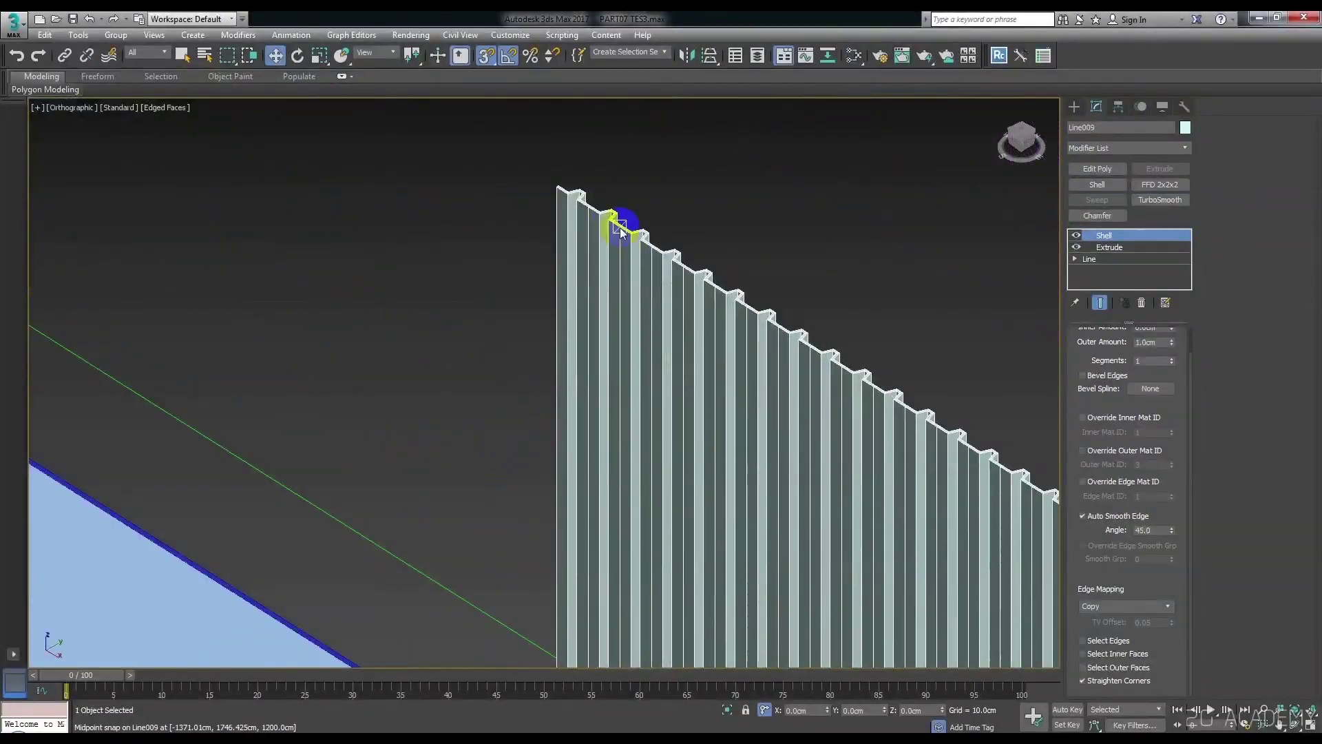
pyautogui.scroll(-8, 682, 283)
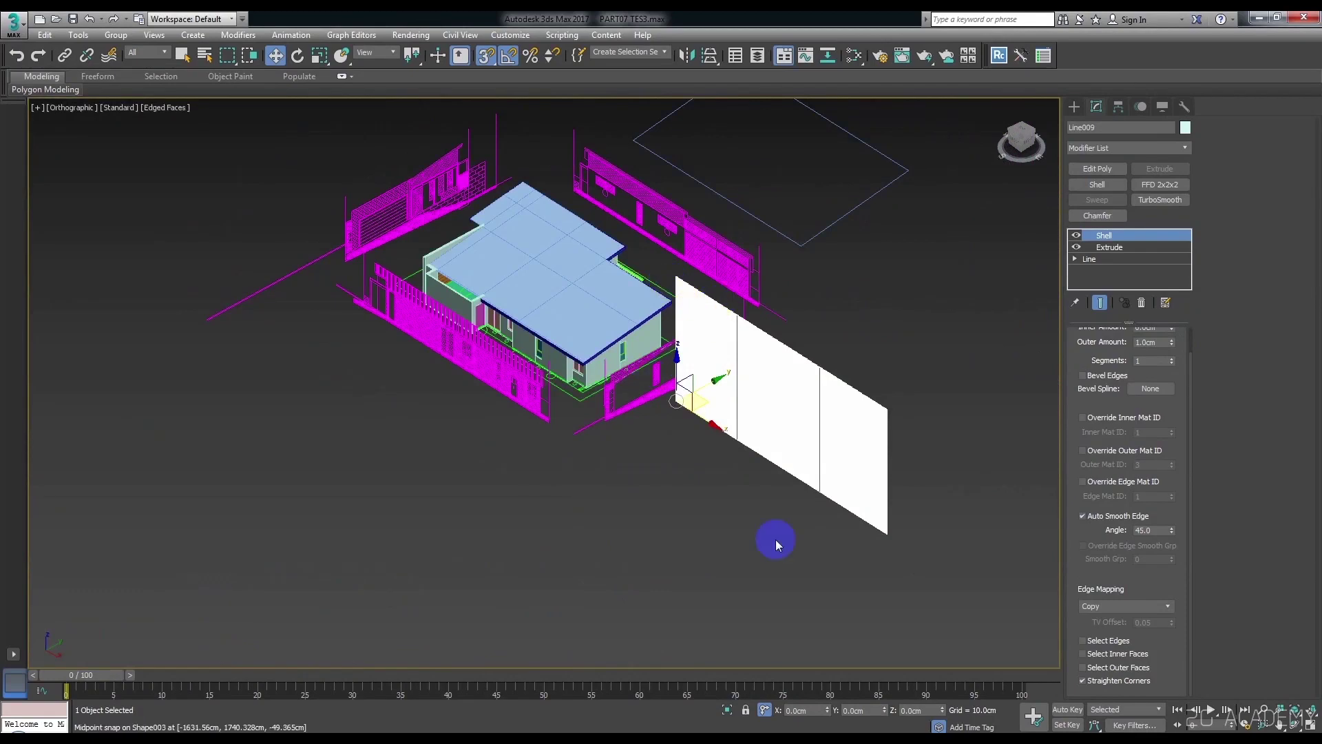
pyautogui.scroll(1, 699, 319)
pyautogui.scroll(2, 522, 253)
pyautogui.scroll(-2, 549, 324)
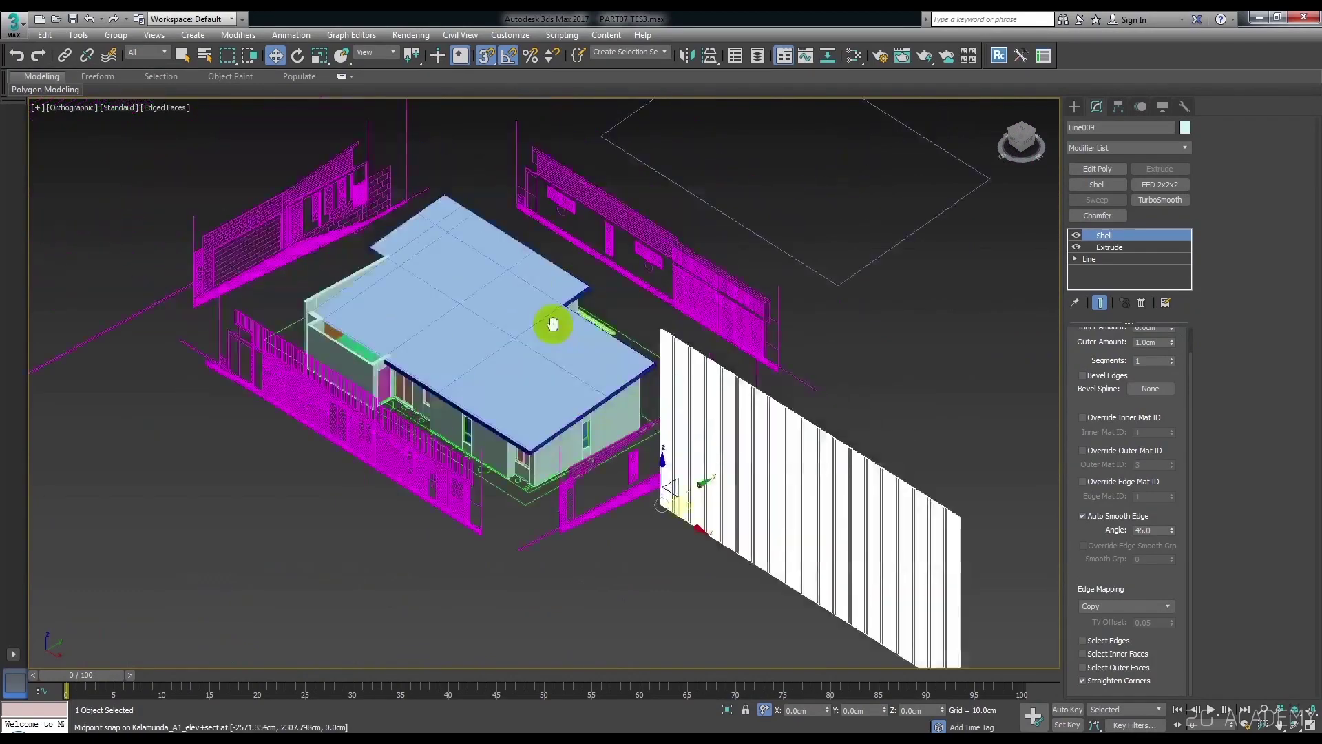
pyautogui.scroll(1, 582, 376)
pyautogui.scroll(1, 578, 365)
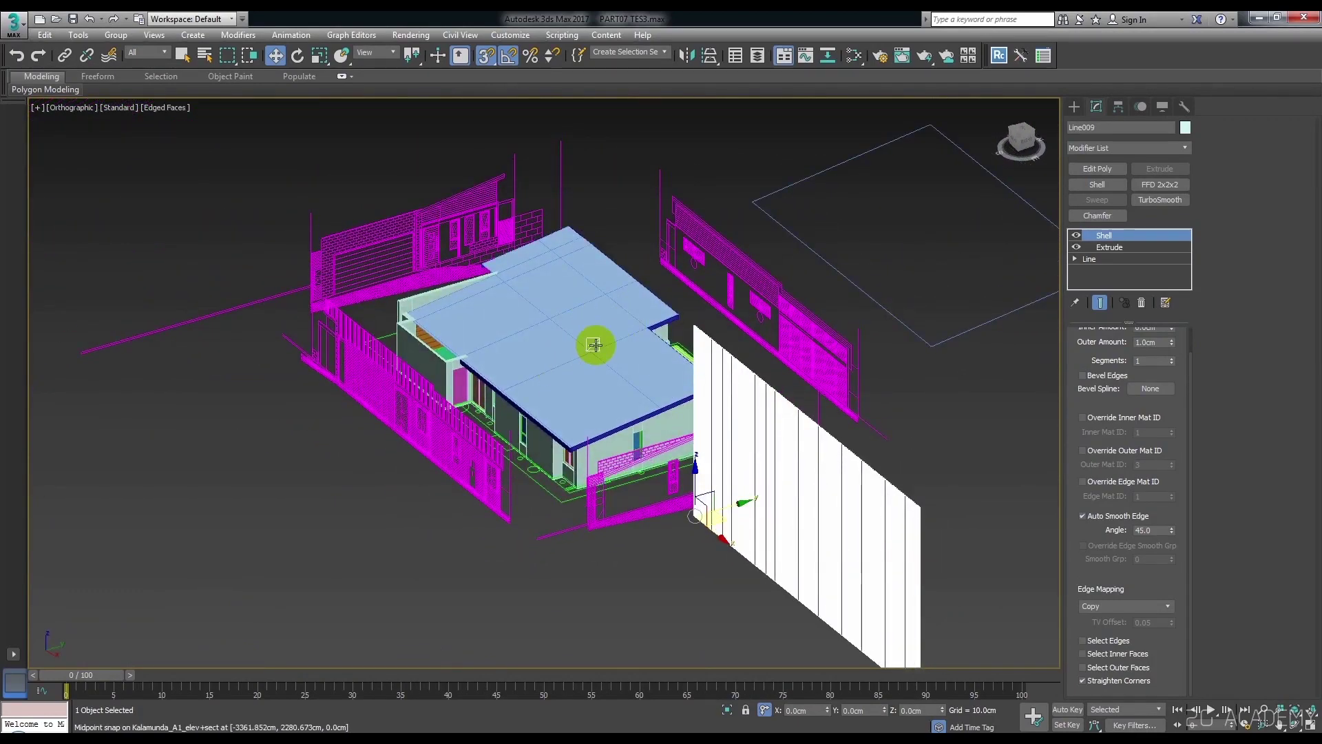
pyautogui.scroll(3, 589, 348)
pyautogui.scroll(-4, 588, 351)
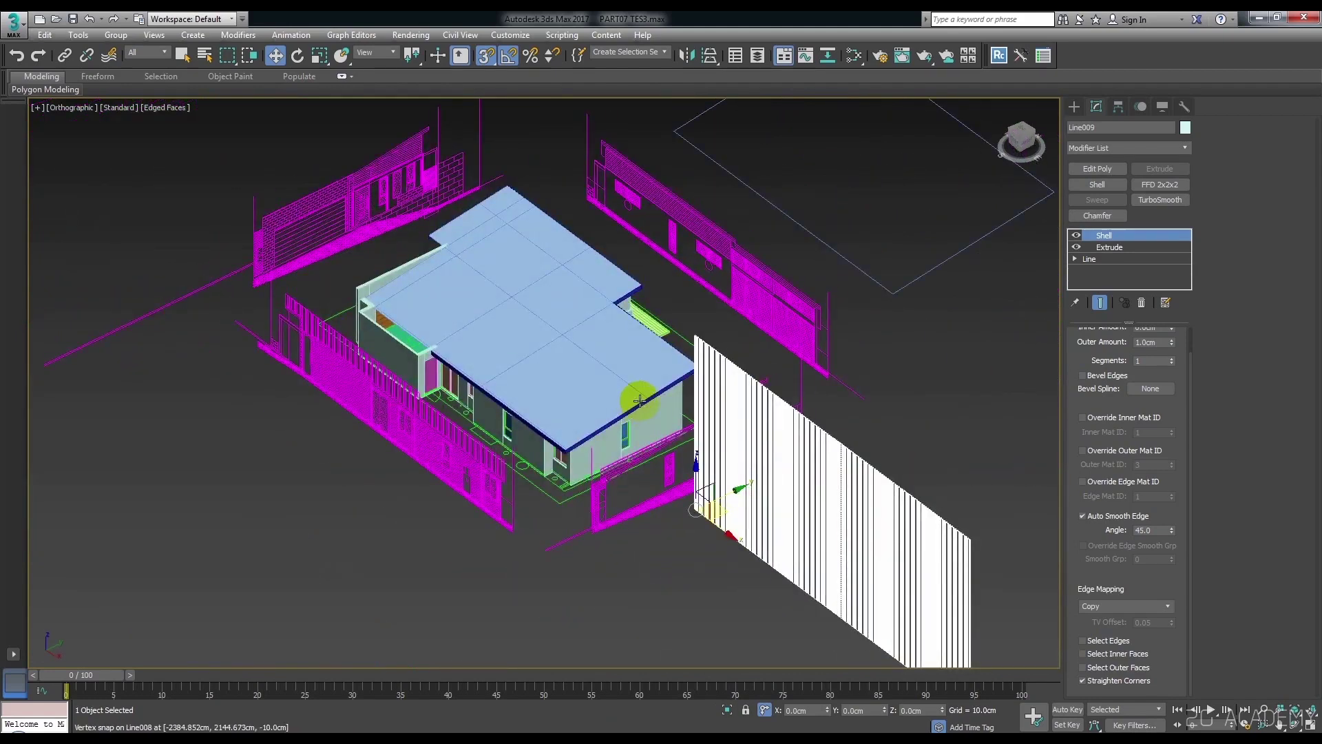
pyautogui.scroll(1, 740, 461)
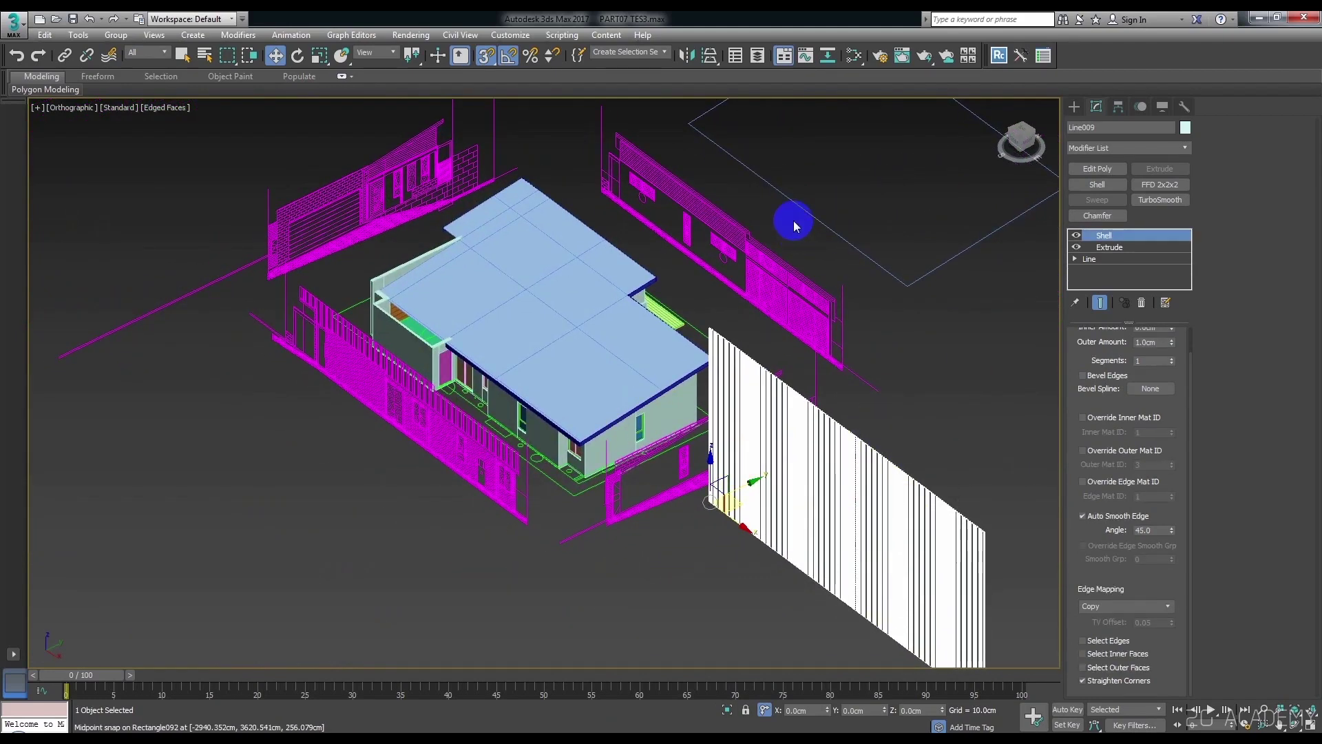
pyautogui.moveTo(713, 61); pyautogui.dragTo(715, 73)
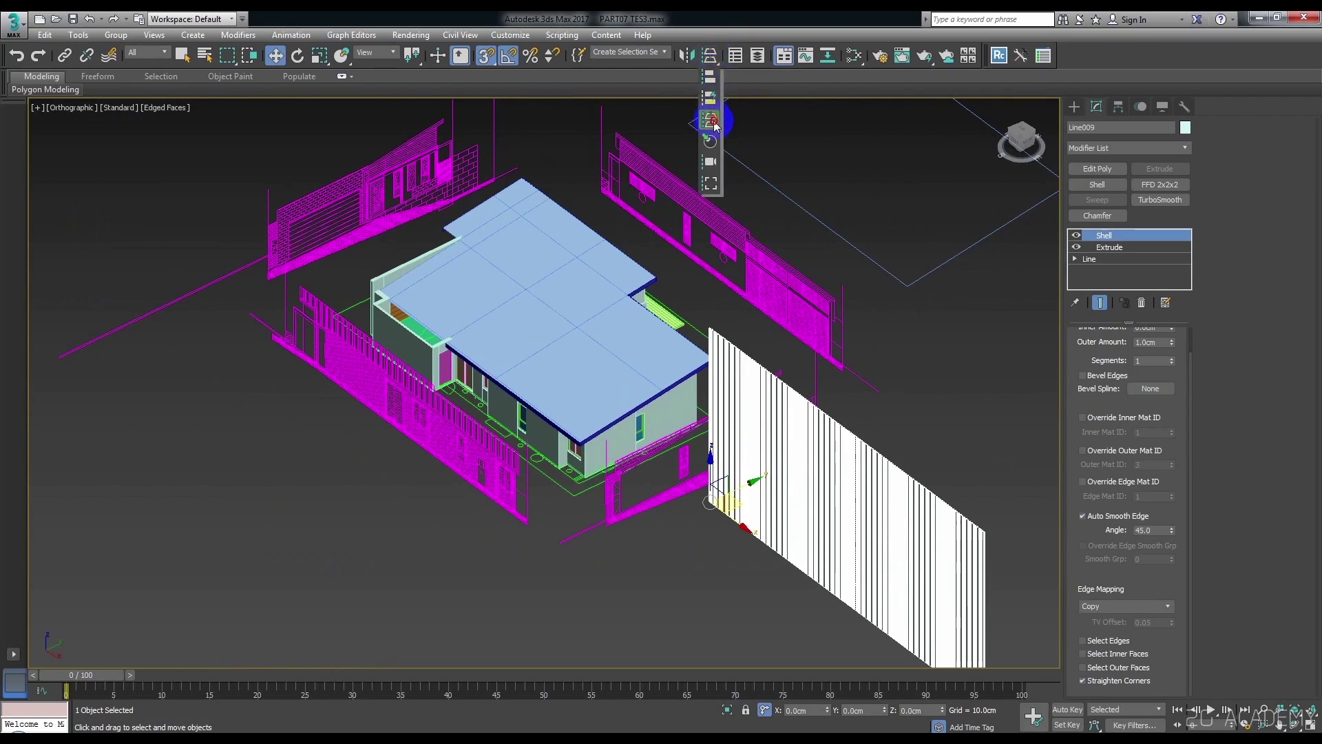
# Normal-align the sheet's face onto the sloping roof surface.
pyautogui.click(715, 122)
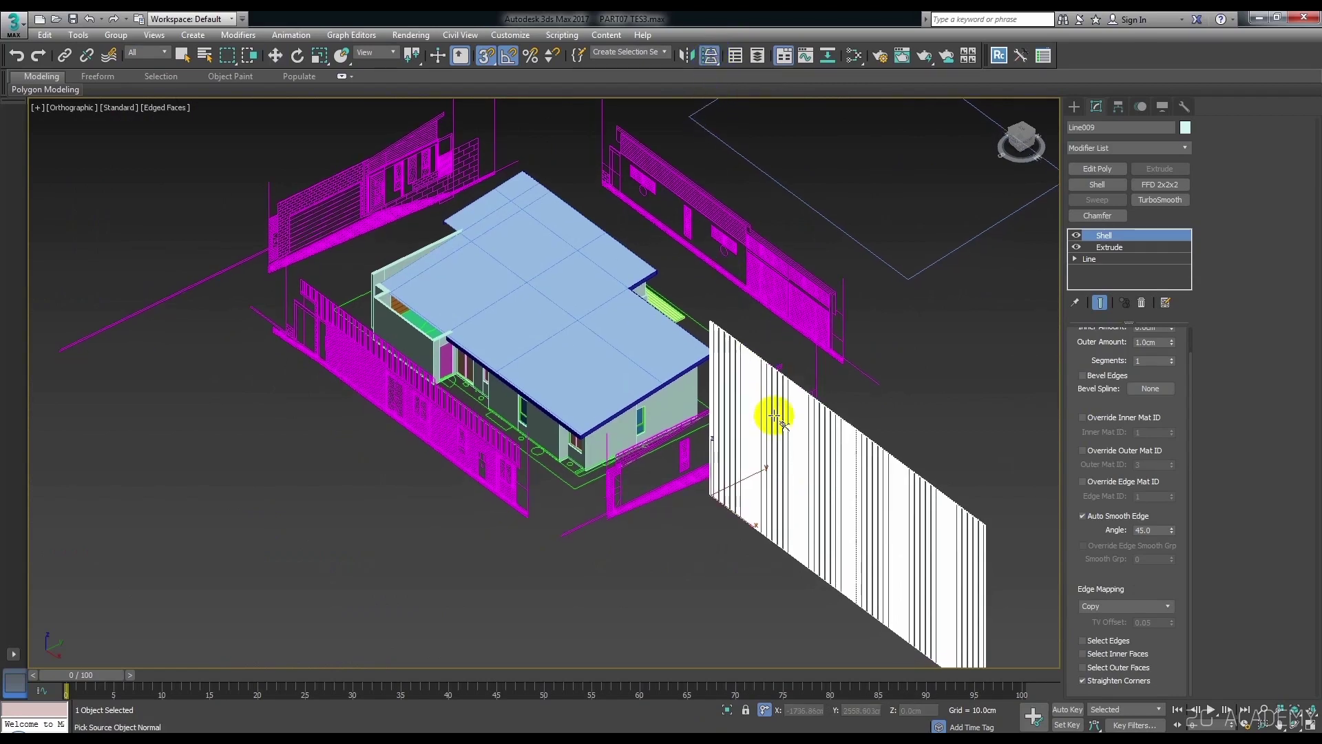
pyautogui.scroll(3, 774, 414)
pyautogui.scroll(3, 806, 425)
pyautogui.scroll(-5, 792, 390)
pyautogui.scroll(3, 906, 510)
pyautogui.scroll(3, 971, 441)
pyautogui.scroll(2, 971, 441)
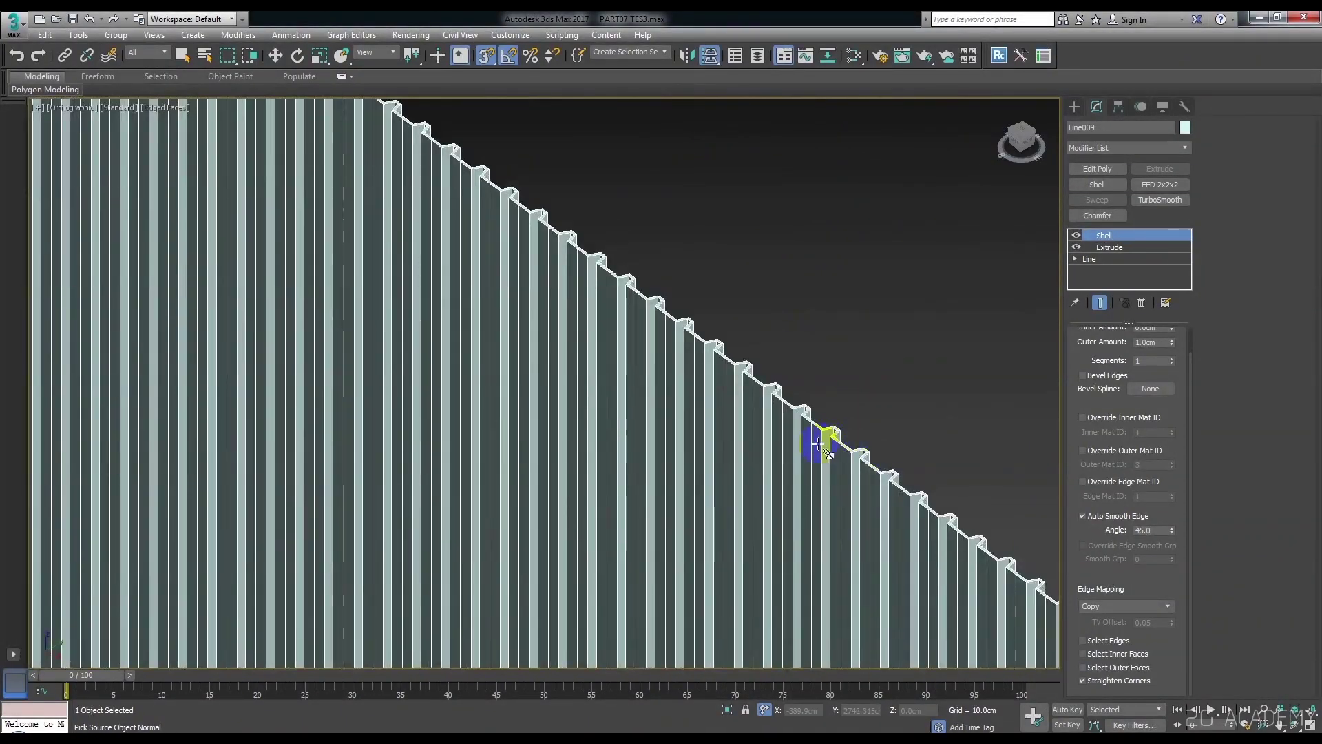
pyautogui.scroll(2, 827, 437)
pyautogui.scroll(2, 810, 434)
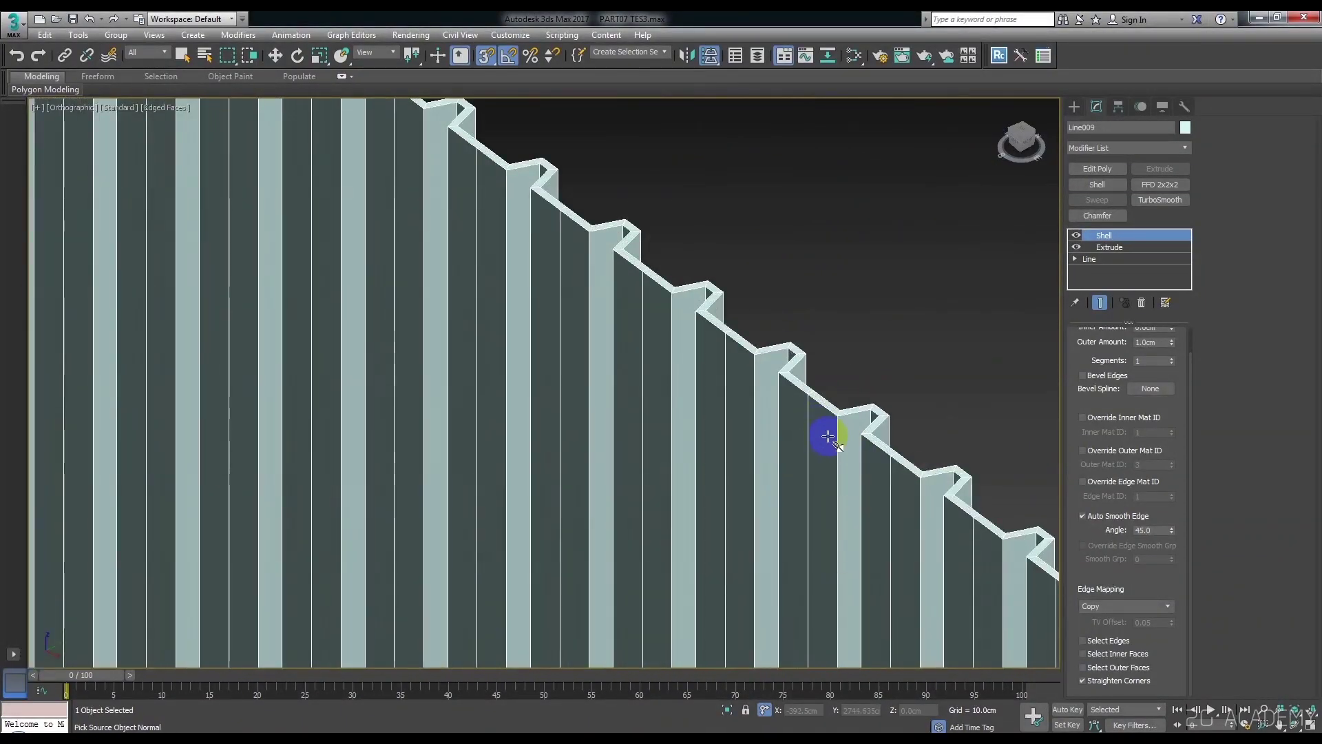
pyautogui.moveTo(828, 437); pyautogui.dragTo(916, 398)
pyautogui.scroll(-5, 916, 399)
pyautogui.scroll(-4, 854, 404)
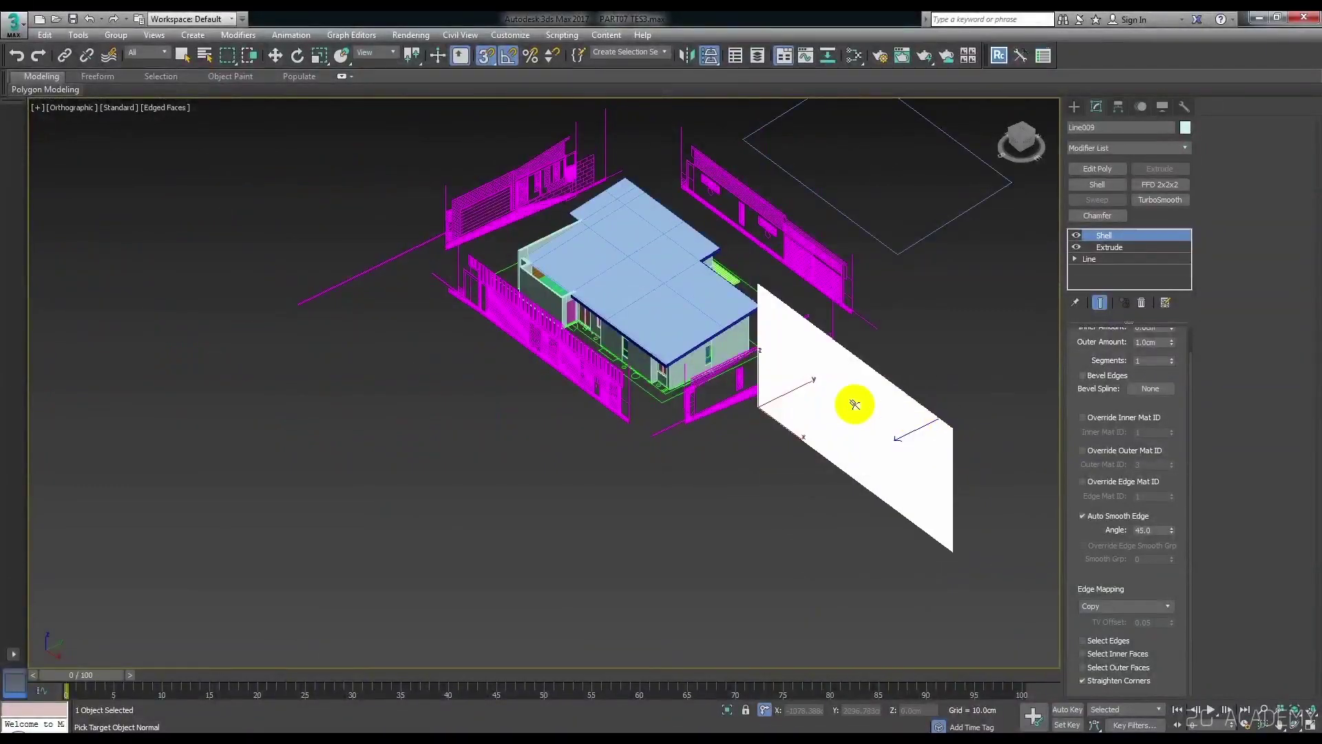
pyautogui.scroll(3, 688, 285)
pyautogui.scroll(2, 688, 360)
pyautogui.keyDown('alt'); pyautogui.moveTo(687, 361); pyautogui.dragTo(770, 452, button='middle'); pyautogui.keyUp('alt')
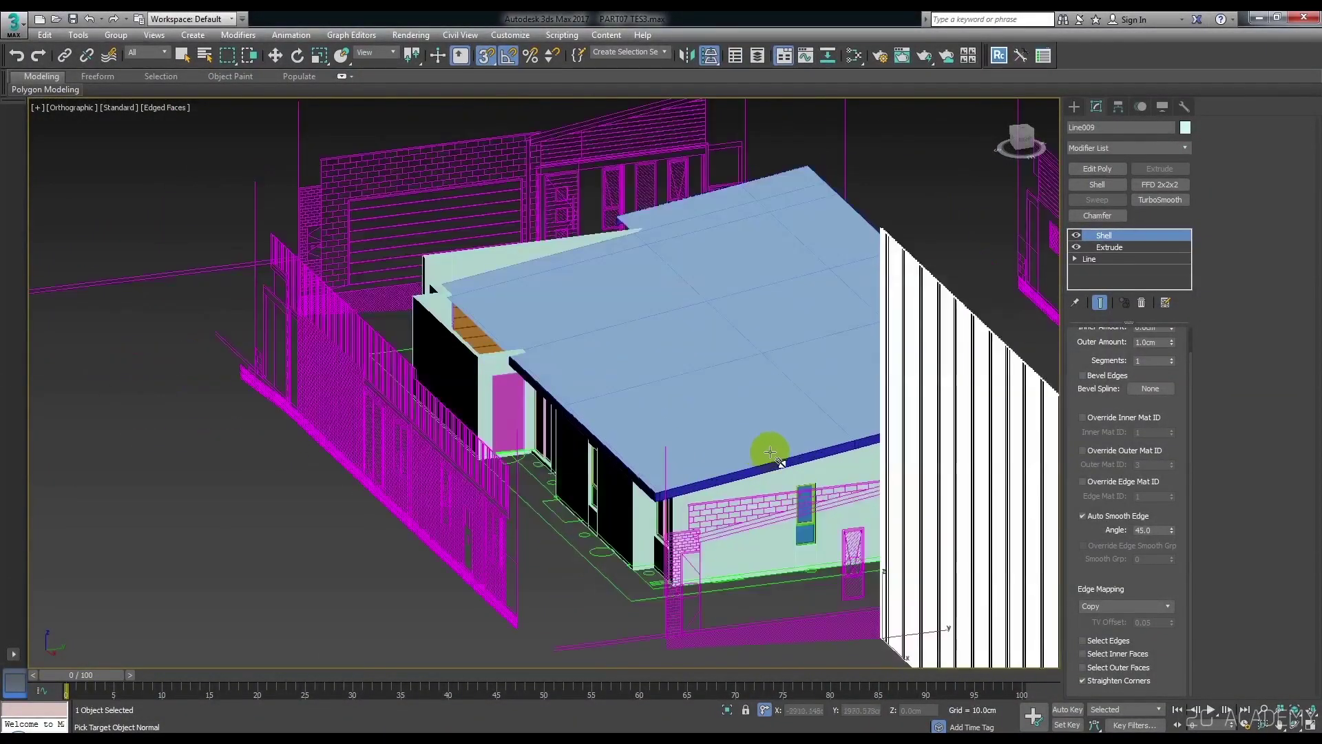
pyautogui.scroll(2, 762, 384)
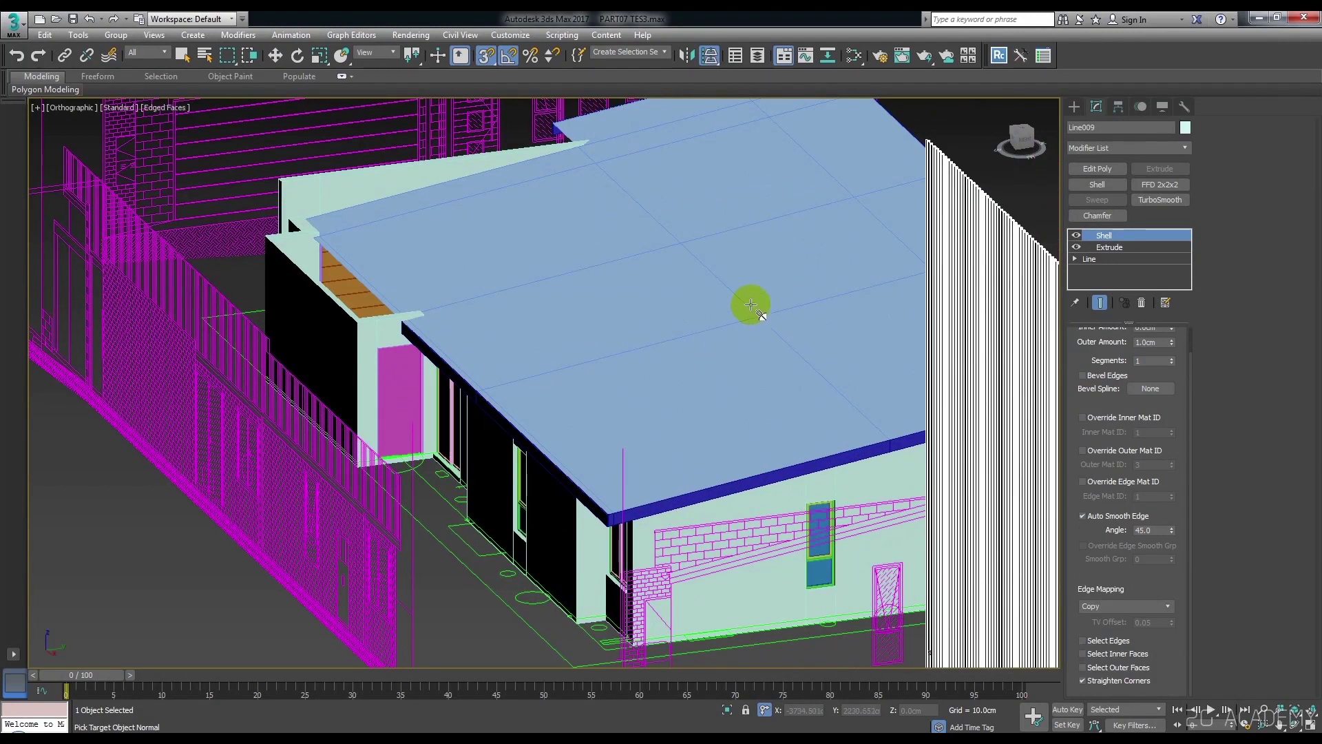
pyautogui.click(751, 355)
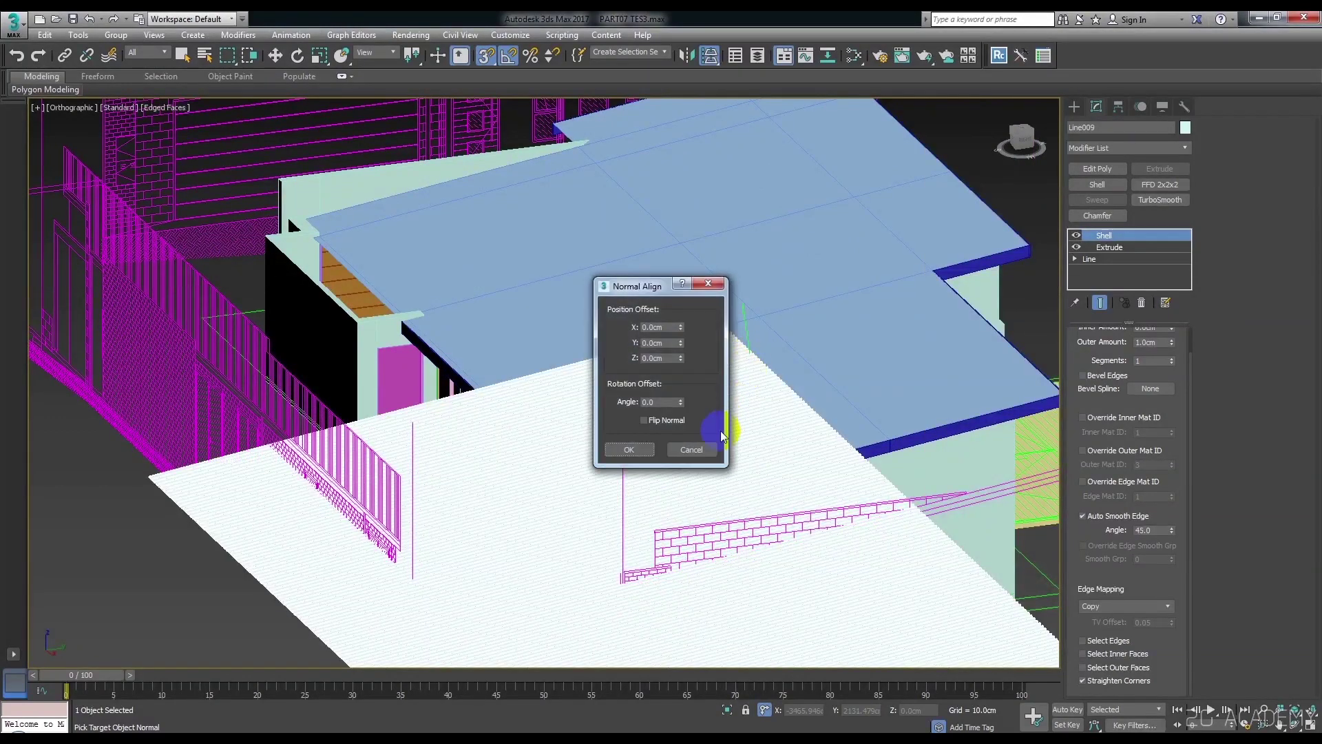
pyautogui.click(629, 449)
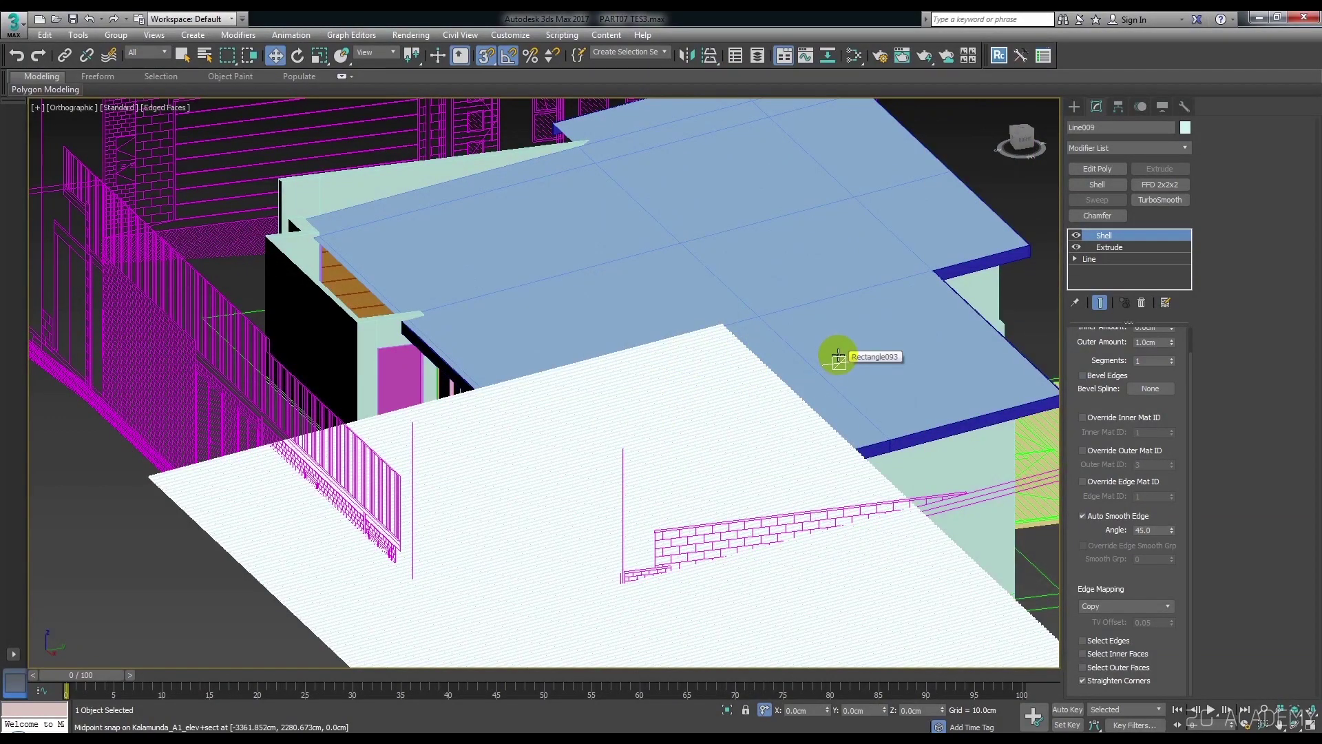
# In Right view, snap the sheet's corner to the roof edge endpoint.
pyautogui.scroll(-2, 821, 352)
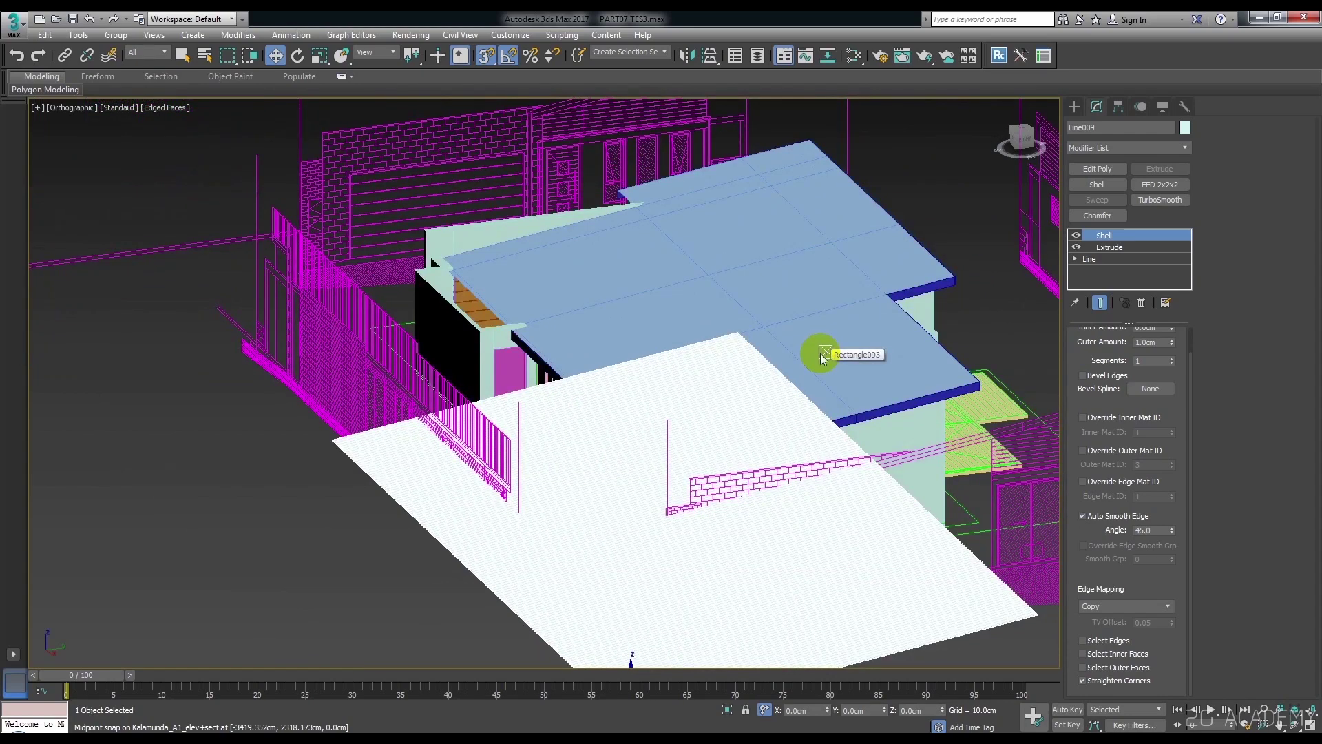
pyautogui.press('v')
pyautogui.click(841, 418)
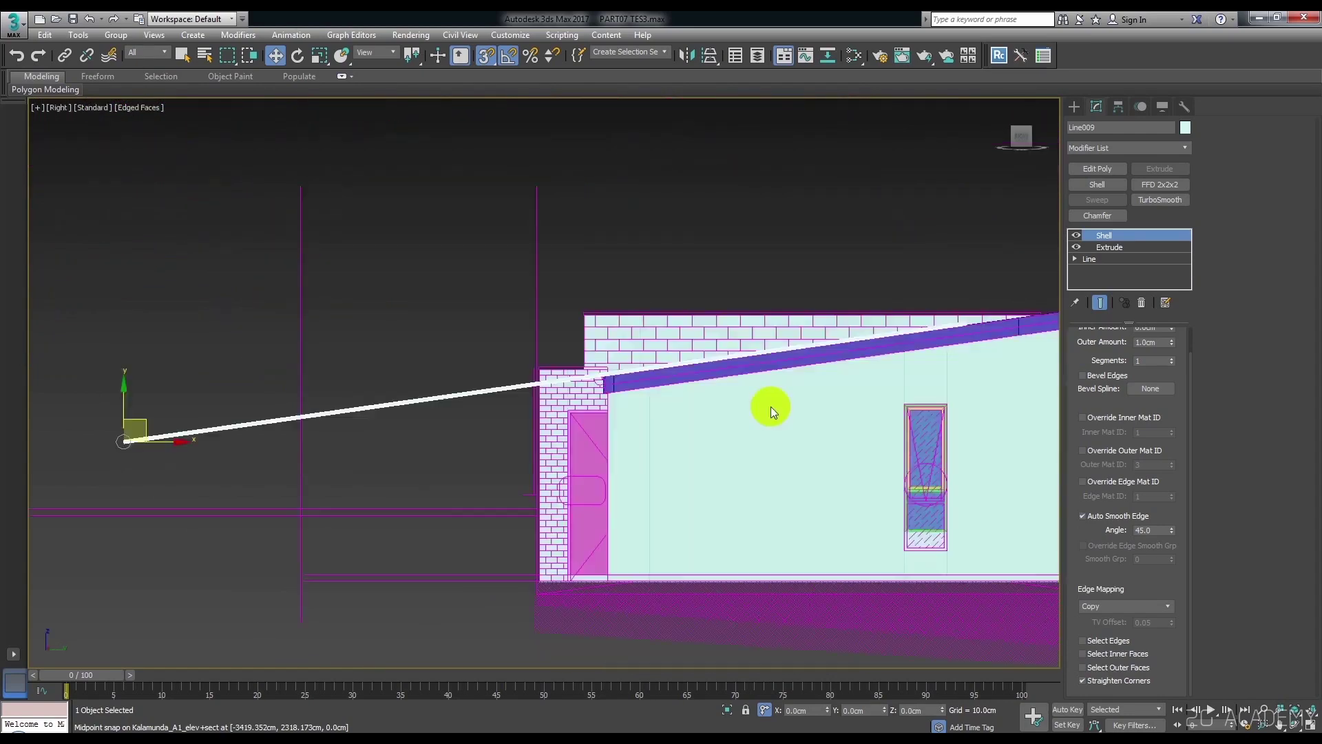
pyautogui.scroll(-1, 771, 406)
pyautogui.moveTo(723, 375); pyautogui.dragTo(598, 402, button='middle')
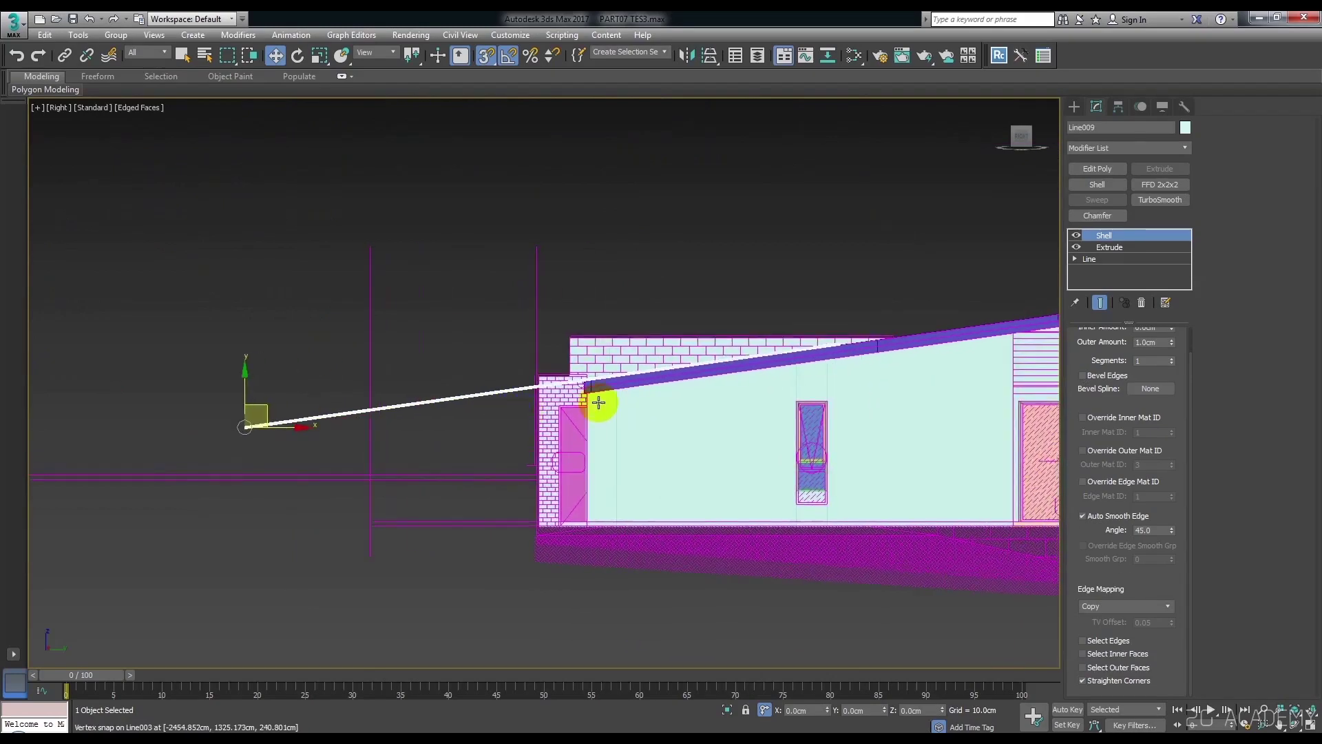
pyautogui.scroll(-1, 599, 402)
pyautogui.moveTo(337, 419)
pyautogui.mouseDown()
pyautogui.moveTo(598, 325)
pyautogui.moveTo(566, 356)
pyautogui.mouseUp()
pyautogui.moveTo(745, 253)
pyautogui.keyDown('alt'); pyautogui.mouseDown(button='middle')
pyautogui.moveTo(759, 386)
pyautogui.moveTo(717, 345)
pyautogui.moveTo(768, 369)
pyautogui.moveTo(732, 367)
pyautogui.mouseUp(button='middle'); pyautogui.keyUp('alt')
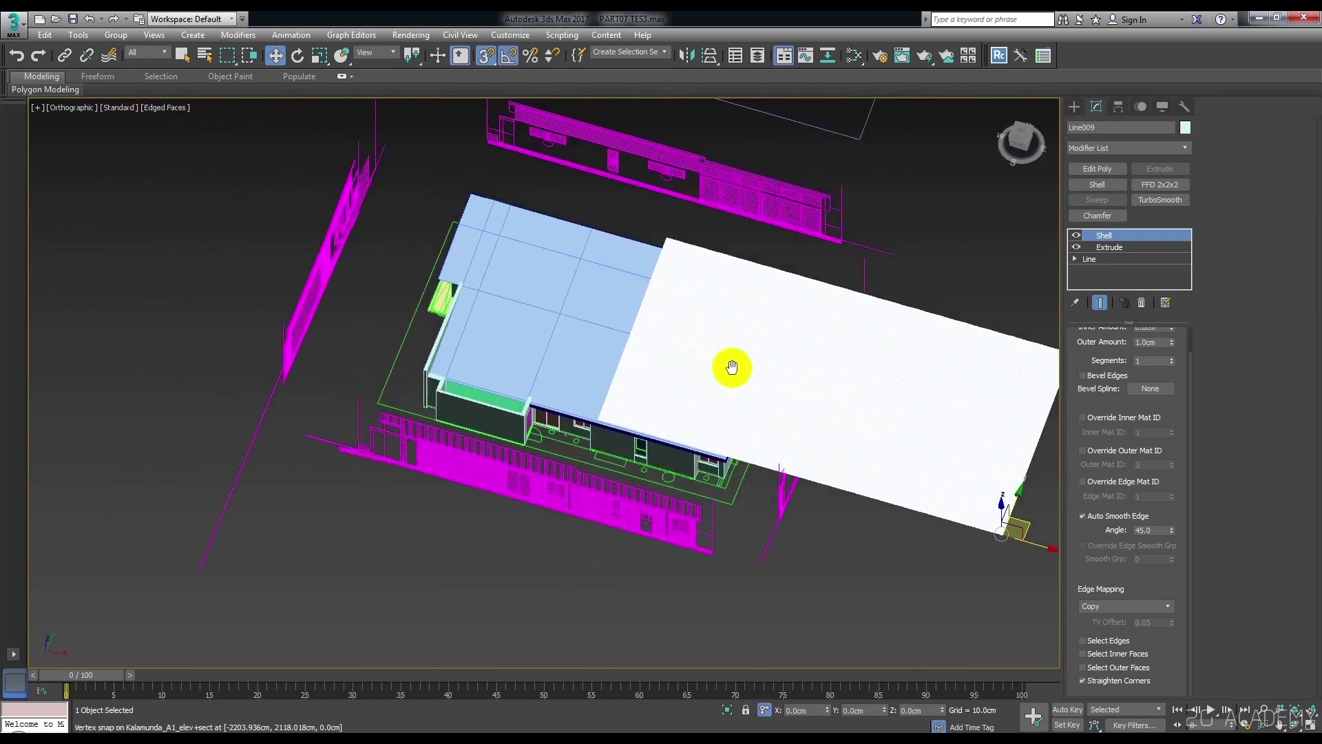
pyautogui.keyDown('alt'); pyautogui.moveTo(644, 316); pyautogui.dragTo(655, 333, button='middle'); pyautogui.keyUp('alt')
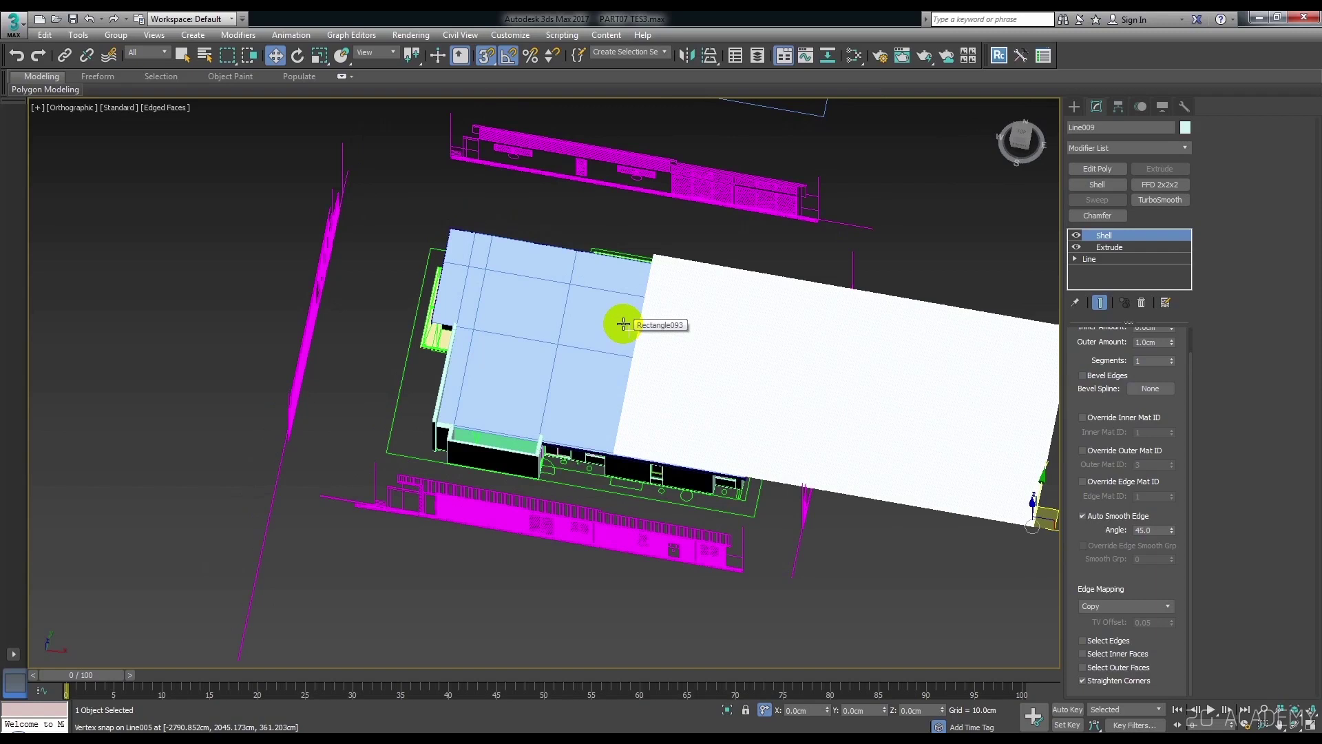
# In Top view, snap the roof sheet's corner onto Shape003's outline midpoint.
pyautogui.press('t')
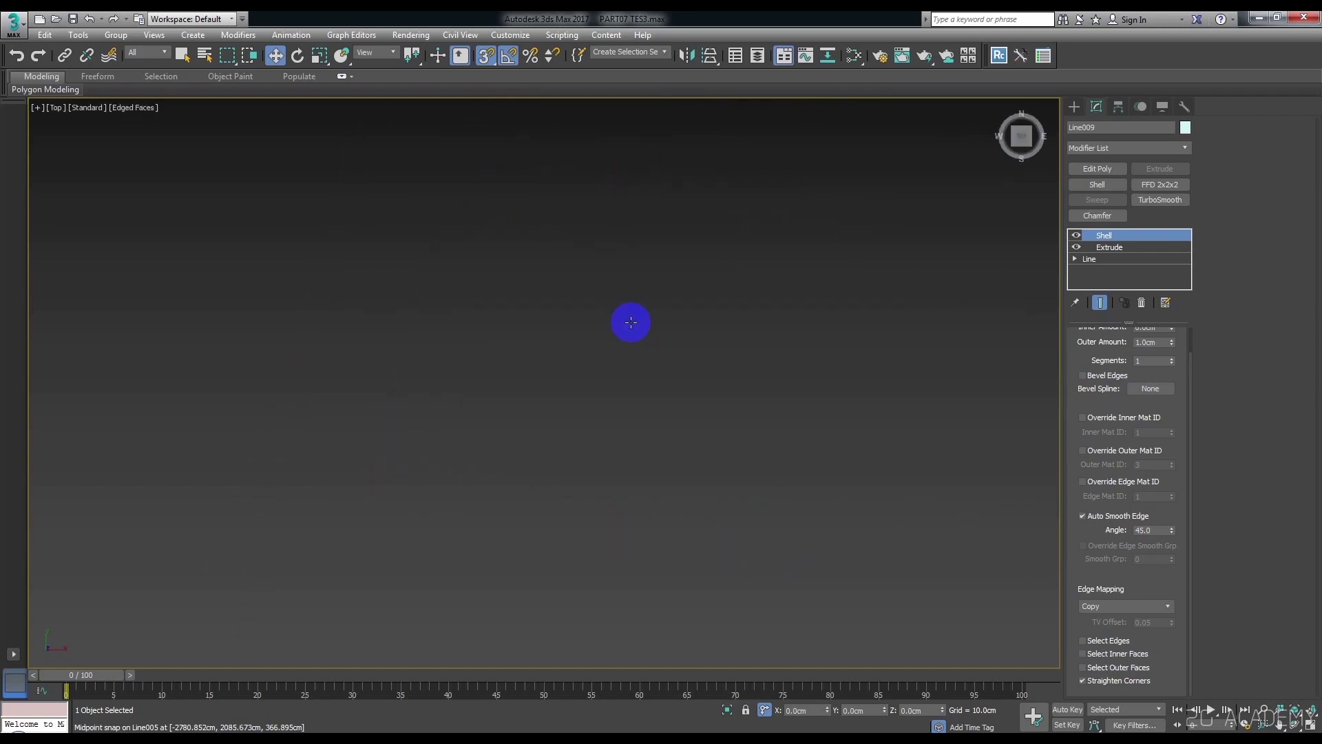
pyautogui.scroll(-5, 641, 323)
pyautogui.scroll(-3, 651, 334)
pyautogui.moveTo(656, 342); pyautogui.dragTo(759, 372, button='middle')
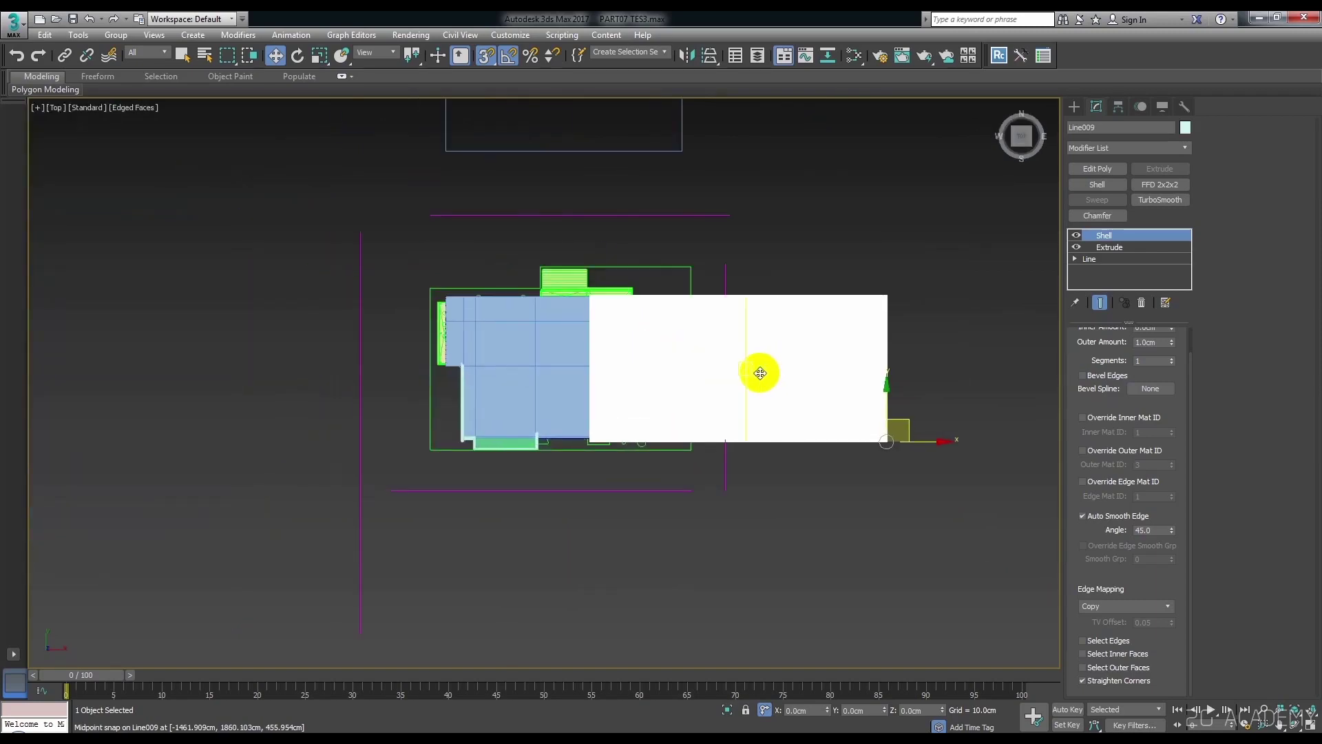
pyautogui.scroll(2, 759, 372)
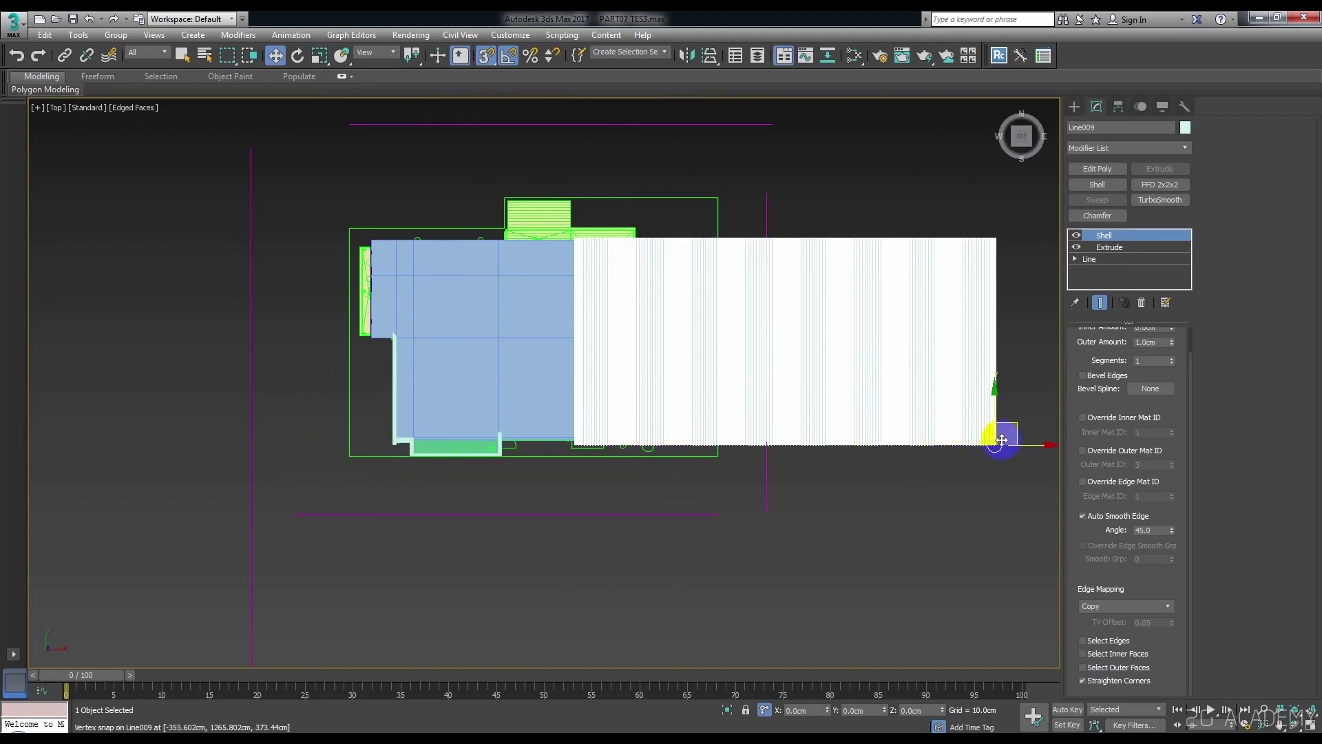
pyautogui.moveTo(1016, 429); pyautogui.dragTo(774, 446)
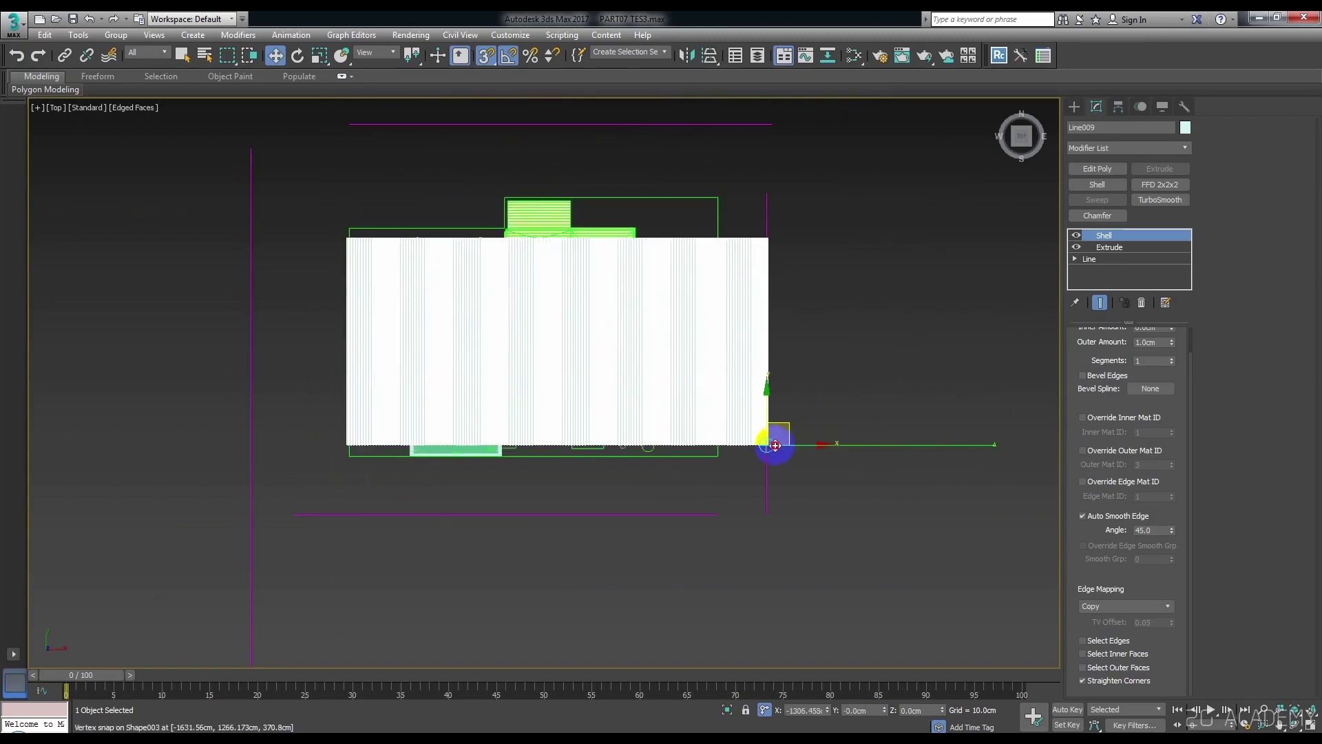
pyautogui.scroll(3, 506, 266)
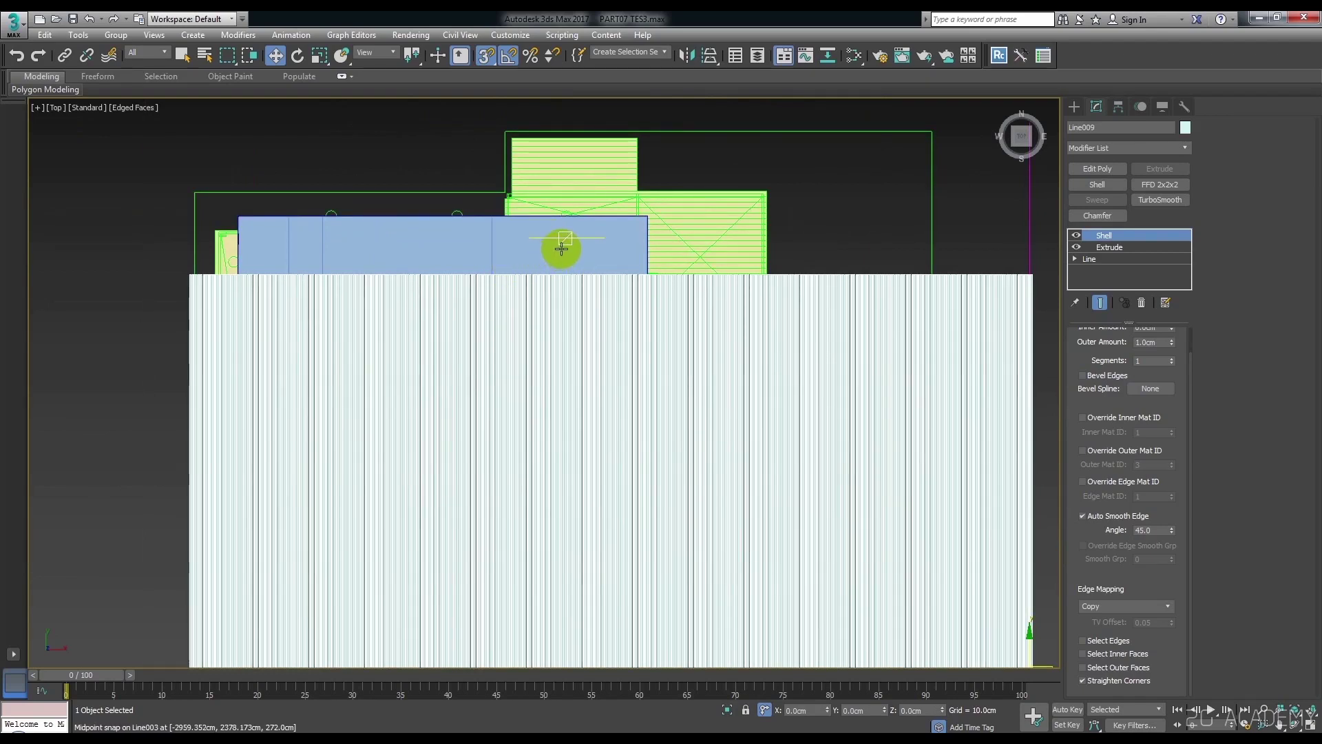
# Select the blue roof plane together with the sheet and show wireframe.
pyautogui.keyDown('ctrl'); pyautogui.click(562, 248); pyautogui.keyUp('ctrl')
pyautogui.scroll(-1, 565, 249)
pyautogui.scroll(-1, 599, 281)
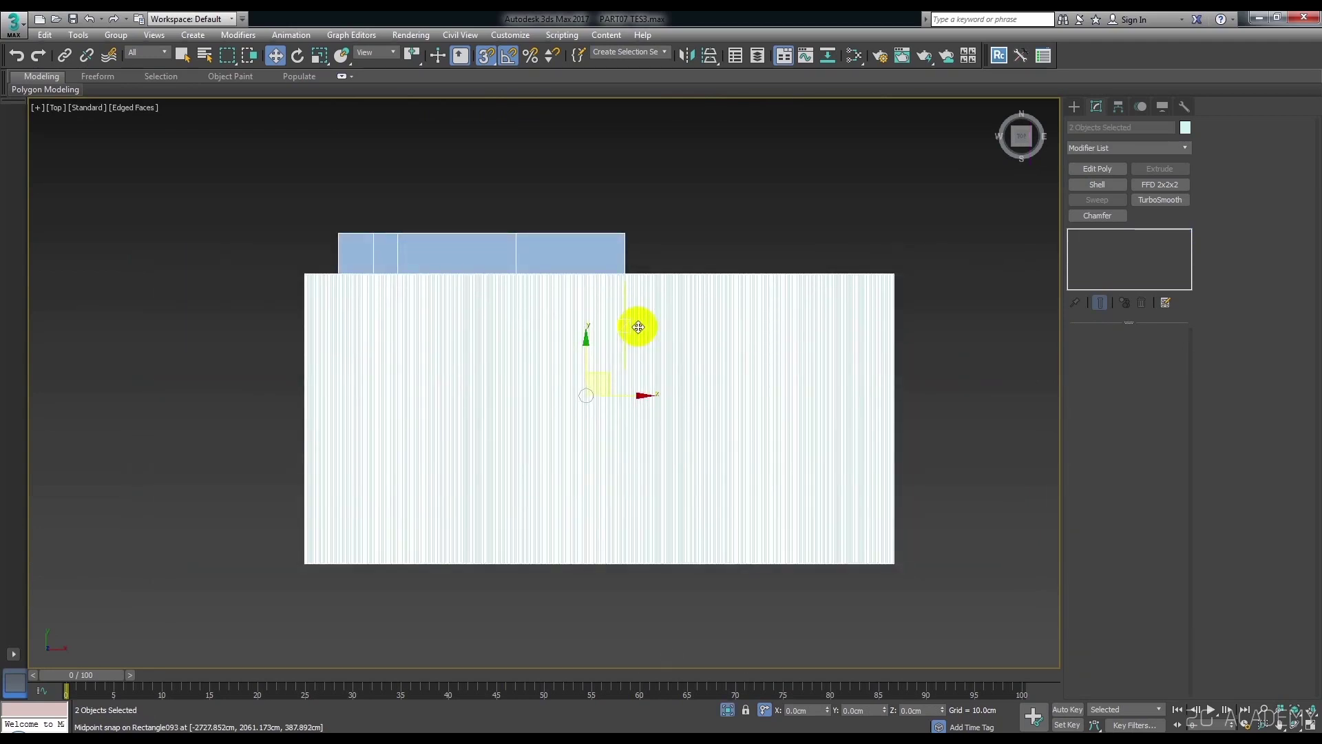
pyautogui.press('F3')
# Select only the corrugated sheet and lower it to the blue plane's height.
pyautogui.click(758, 244)
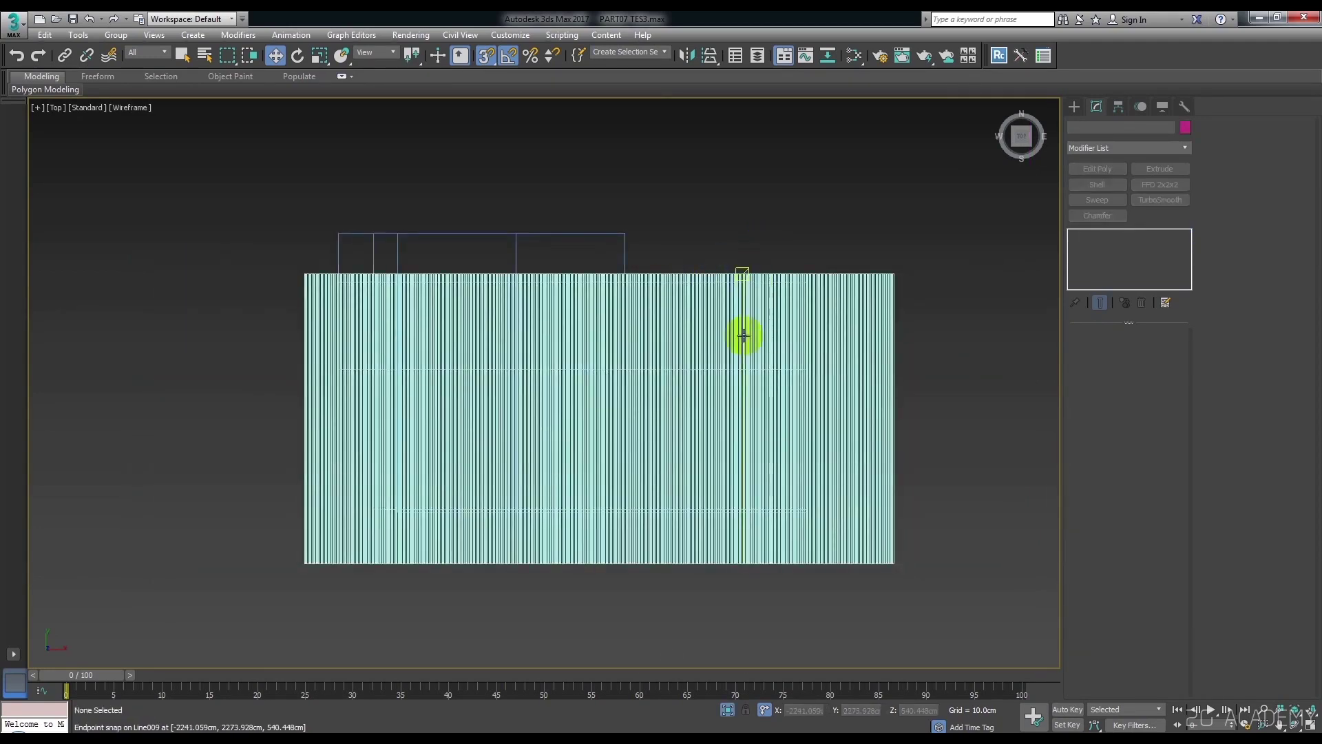
pyautogui.click(744, 333)
pyautogui.moveTo(914, 551); pyautogui.dragTo(912, 547)
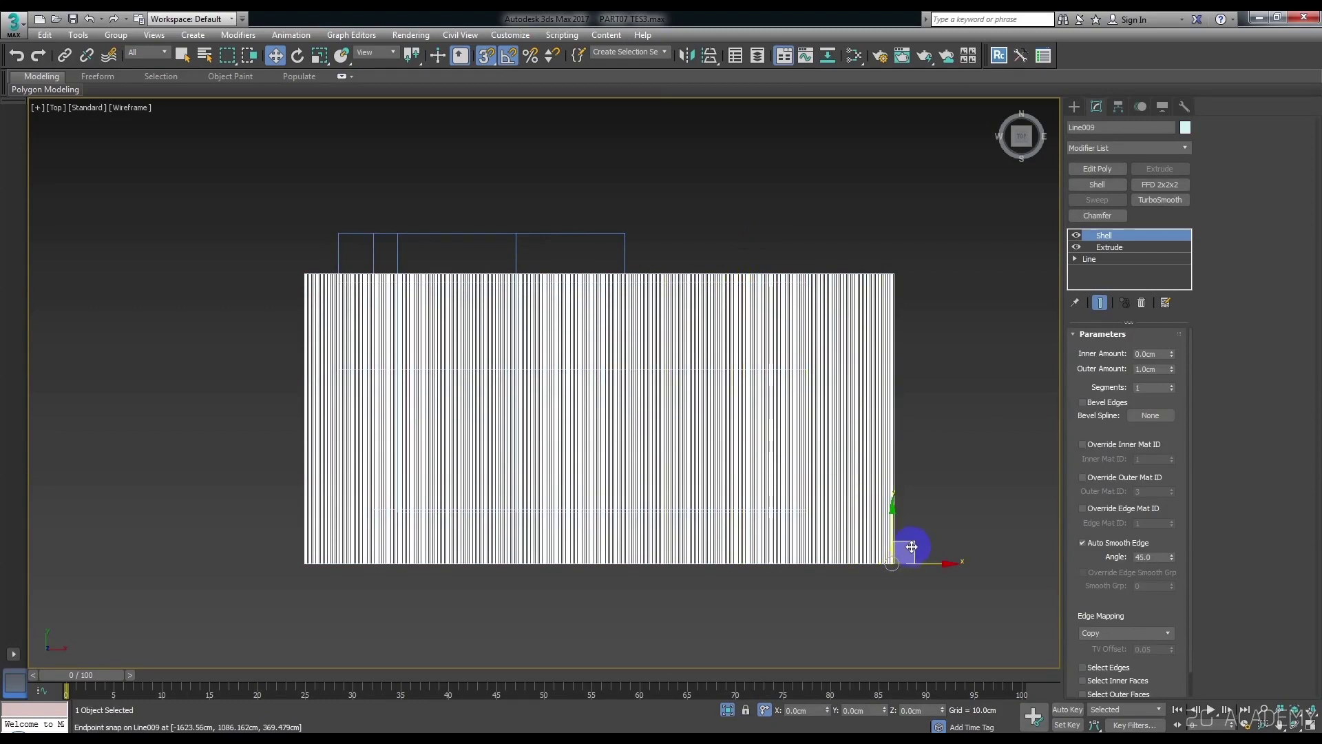
pyautogui.moveTo(894, 532)
pyautogui.keyDown('alt'); pyautogui.mouseDown(button='middle')
pyautogui.moveTo(767, 372)
pyautogui.moveTo(761, 396)
pyautogui.mouseUp(button='middle'); pyautogui.keyUp('alt')
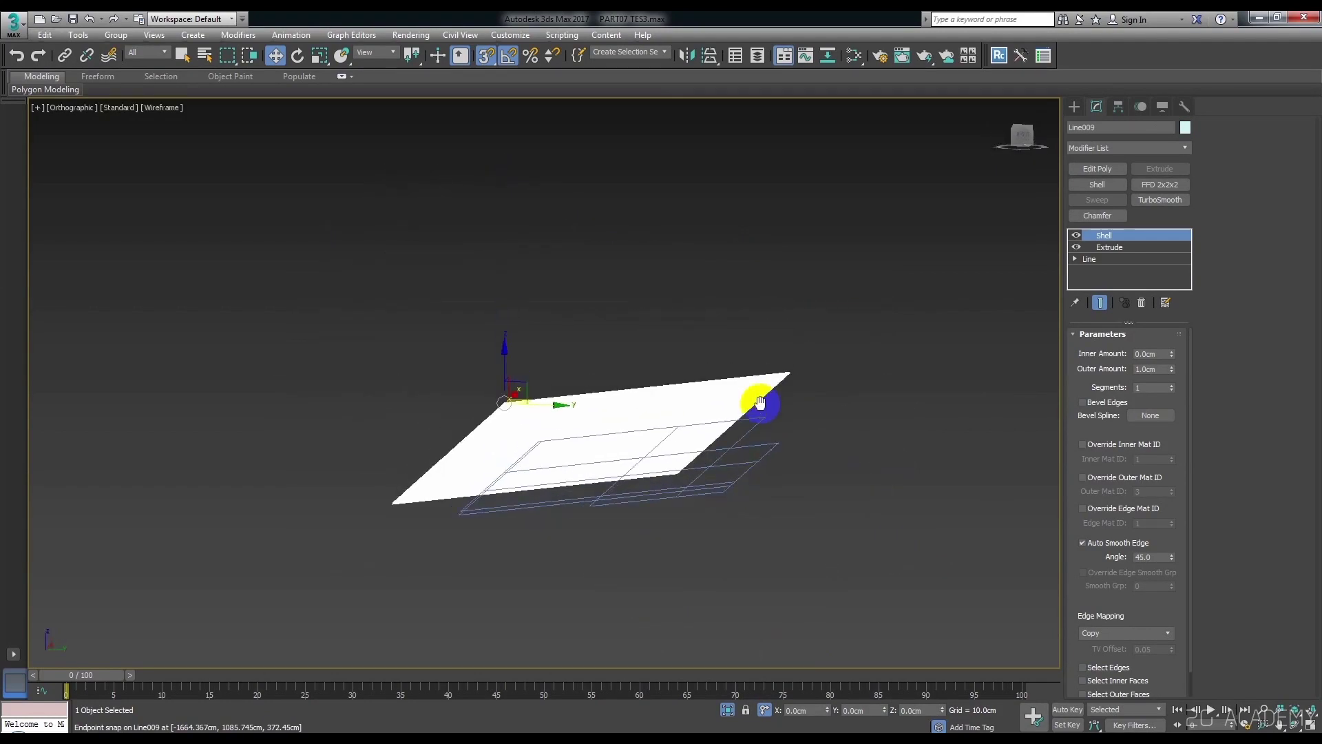
pyautogui.moveTo(507, 363); pyautogui.dragTo(458, 458)
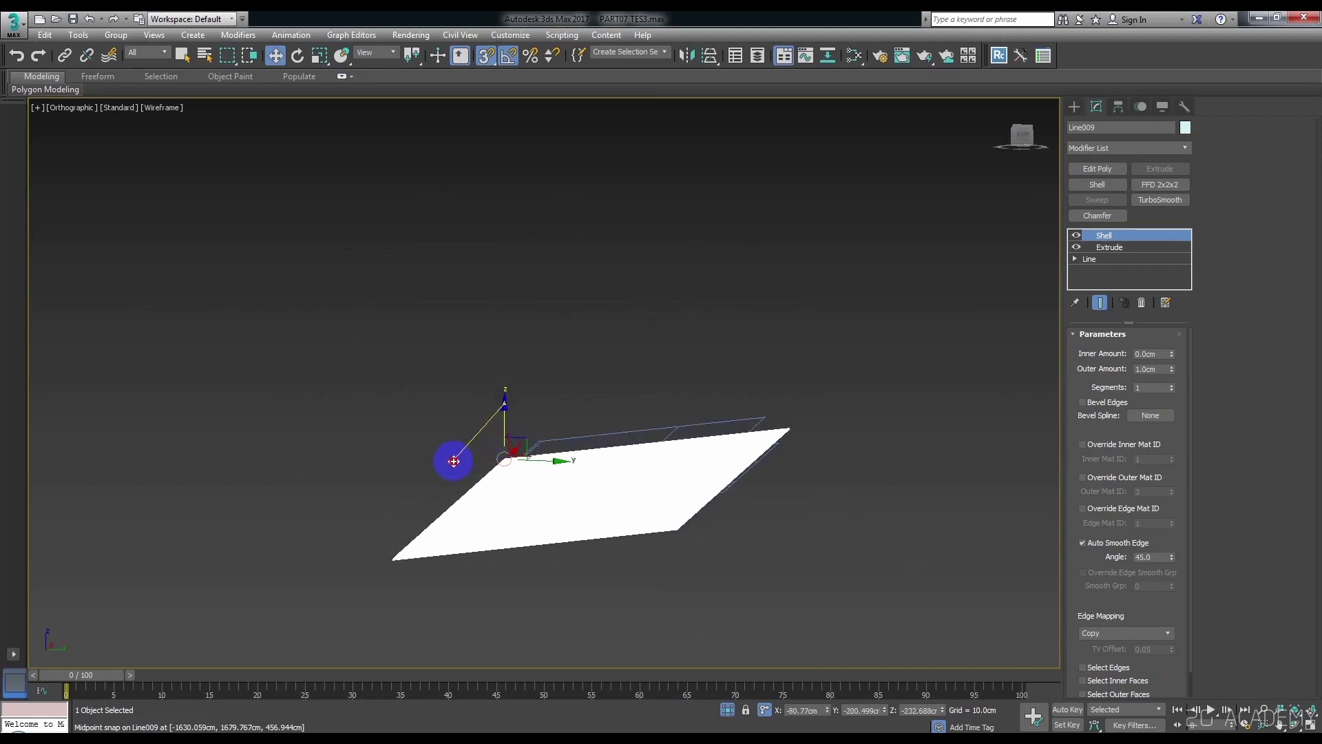
# In Top view, shift the roof sheet up and slightly right over the plane.
pyautogui.press('t')
pyautogui.press('z')
pyautogui.scroll(-3, 681, 386)
pyautogui.press('F3')
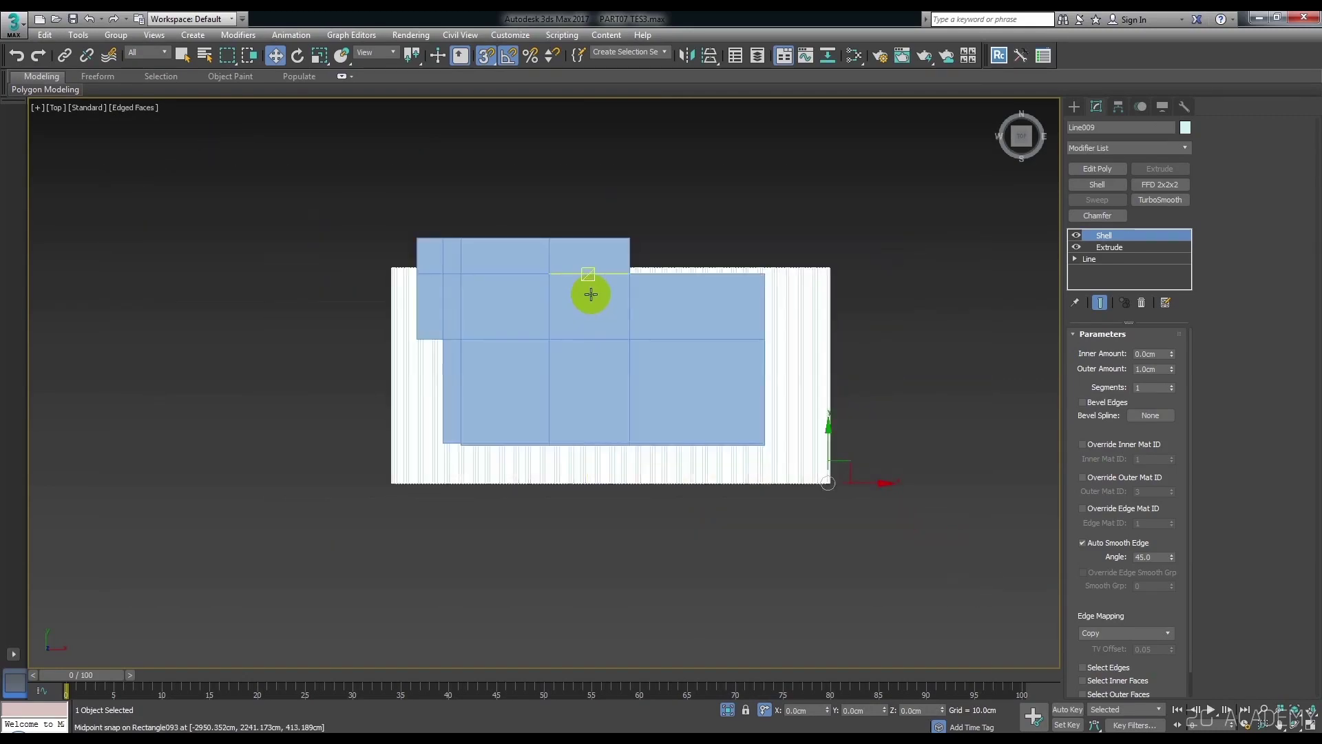
pyautogui.scroll(2, 591, 294)
pyautogui.moveTo(862, 356); pyautogui.dragTo(1006, 579)
pyautogui.moveTo(950, 542); pyautogui.dragTo(927, 511)
# Snap the sheet's top-left corner to Rectangle093's corner, then nudge it upward.
pyautogui.scroll(3, 315, 257)
pyautogui.scroll(3, 324, 242)
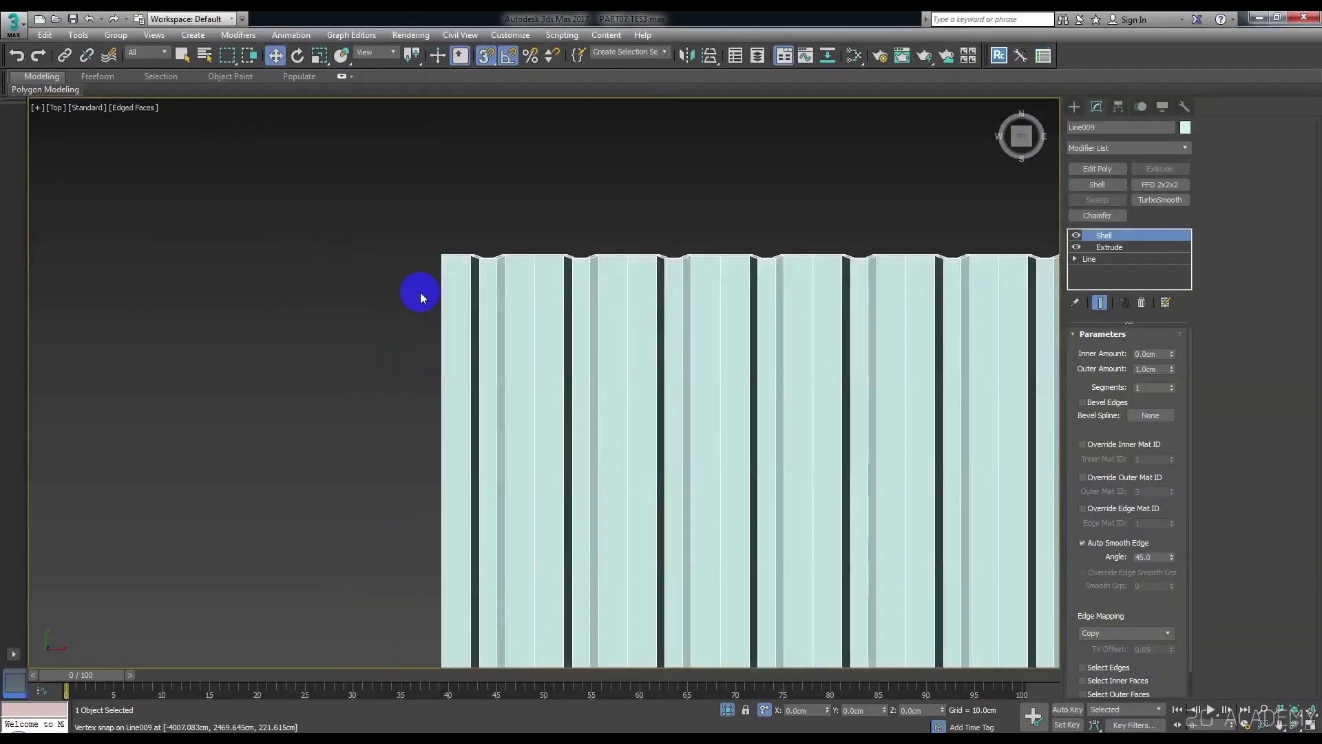
pyautogui.moveTo(445, 266)
pyautogui.mouseDown()
pyautogui.moveTo(643, 301)
pyautogui.moveTo(622, 263)
pyautogui.mouseUp()
pyautogui.press('F3')
pyautogui.scroll(2, 620, 248)
pyautogui.scroll(2, 686, 305)
pyautogui.scroll(-1, 712, 316)
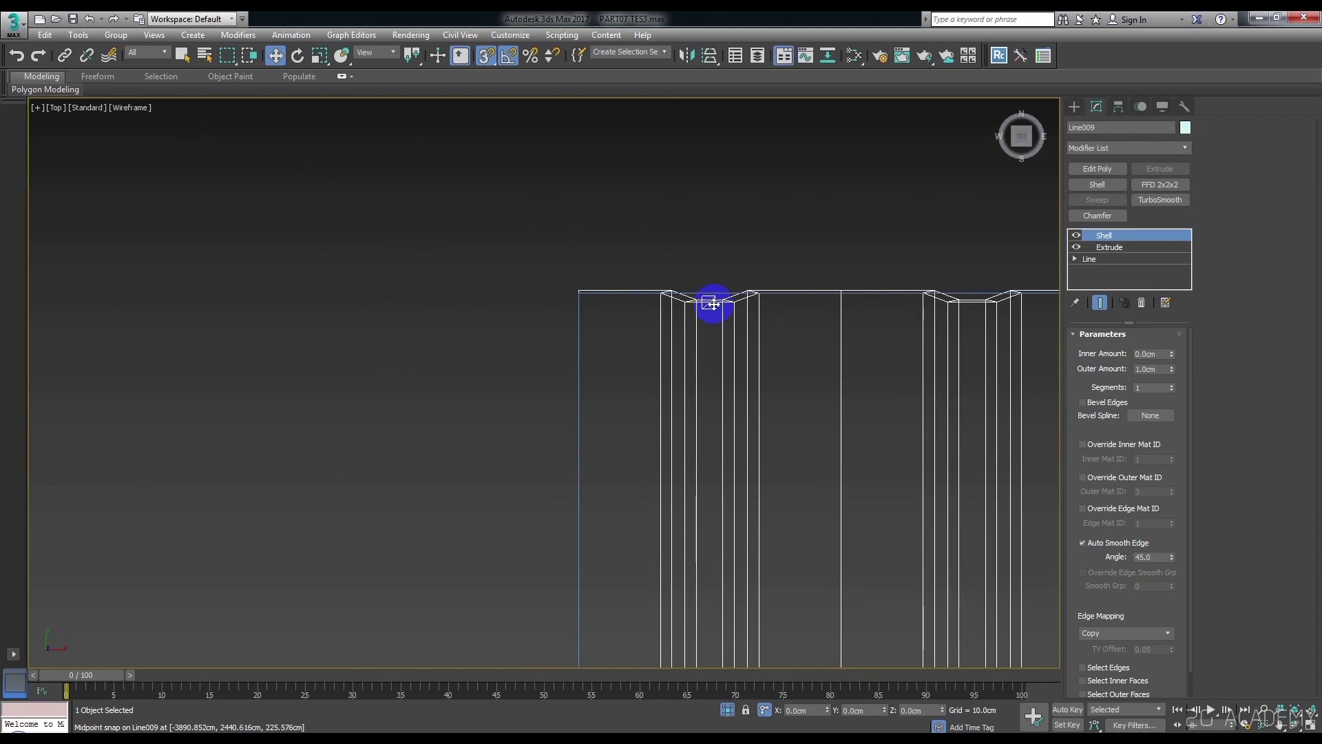
pyautogui.moveTo(713, 304); pyautogui.dragTo(735, 269)
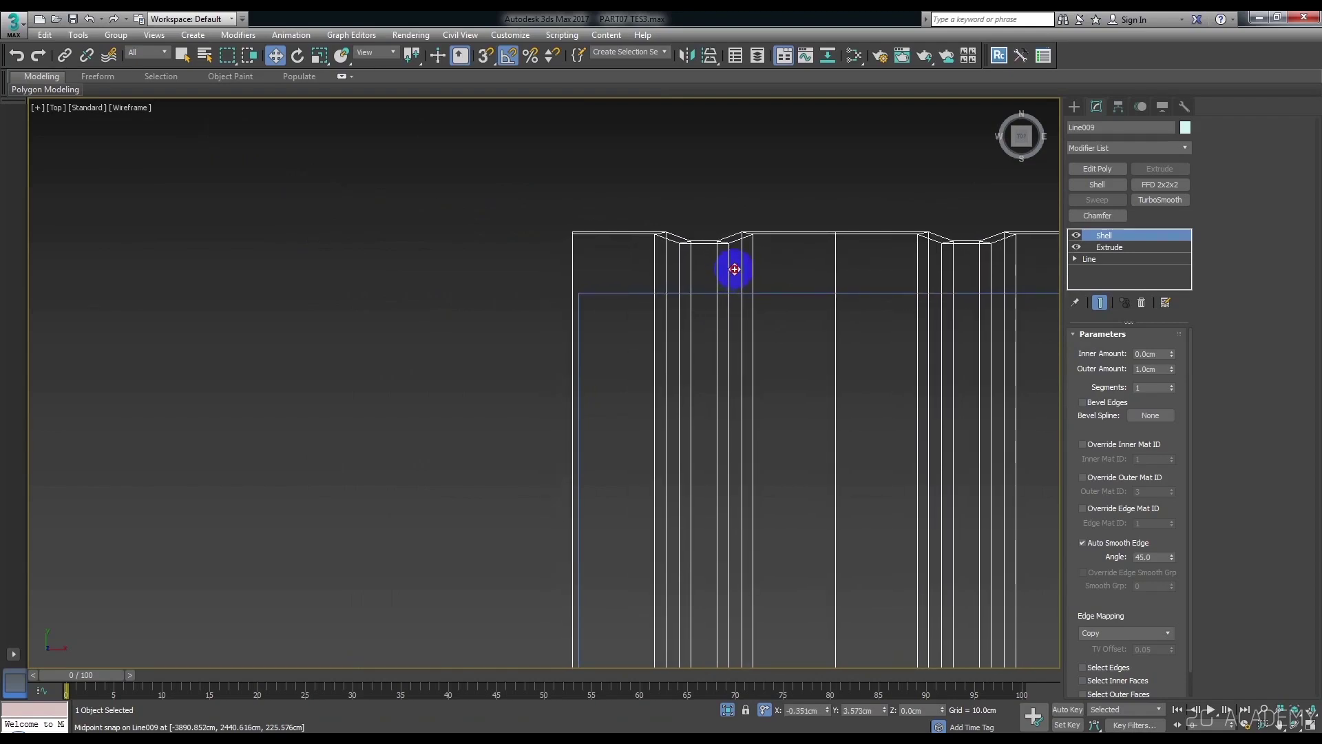
# Return to shaded edged display and recentre the view on the roof sheet.
pyautogui.scroll(-2, 717, 274)
pyautogui.scroll(-3, 622, 215)
pyautogui.scroll(-3, 623, 251)
pyautogui.scroll(-1, 775, 299)
pyautogui.scroll(2, 786, 356)
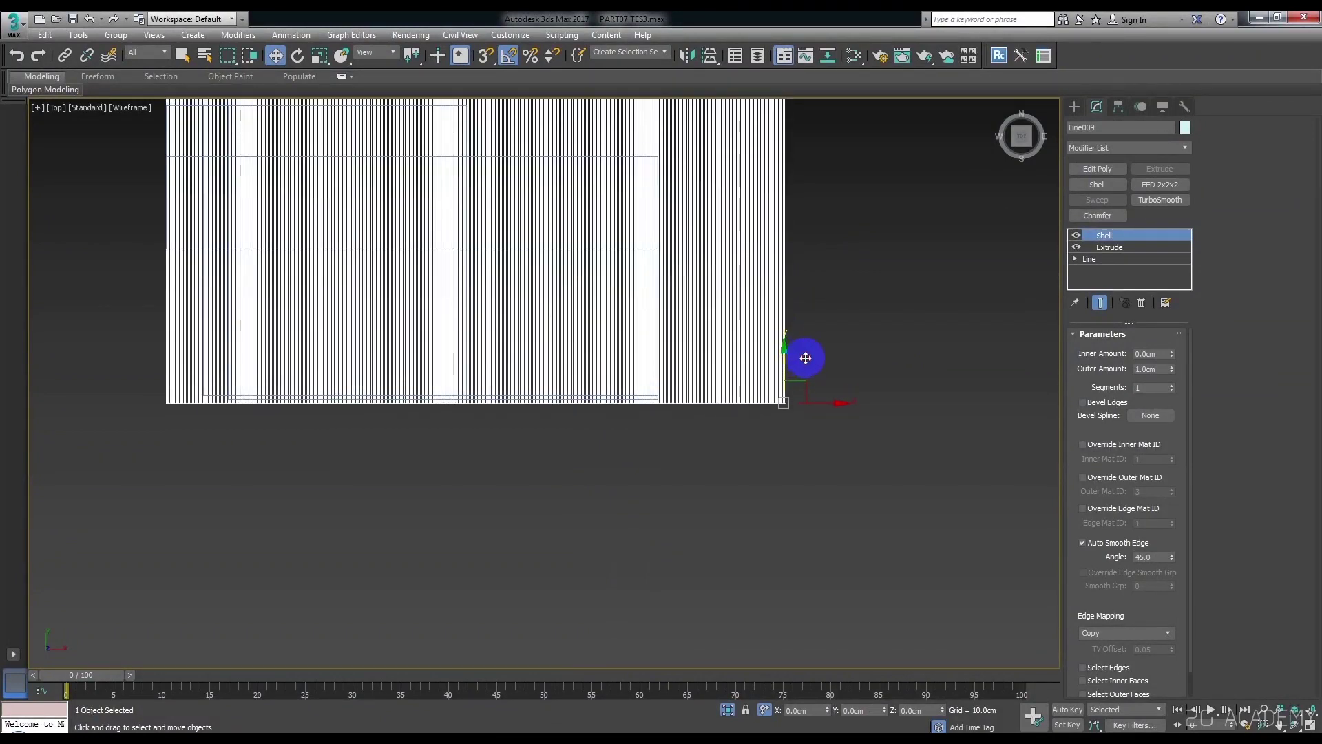
pyautogui.moveTo(798, 357); pyautogui.dragTo(731, 476, button='middle')
pyautogui.scroll(2, 221, 266)
pyautogui.scroll(3, 348, 259)
pyautogui.scroll(2, 254, 177)
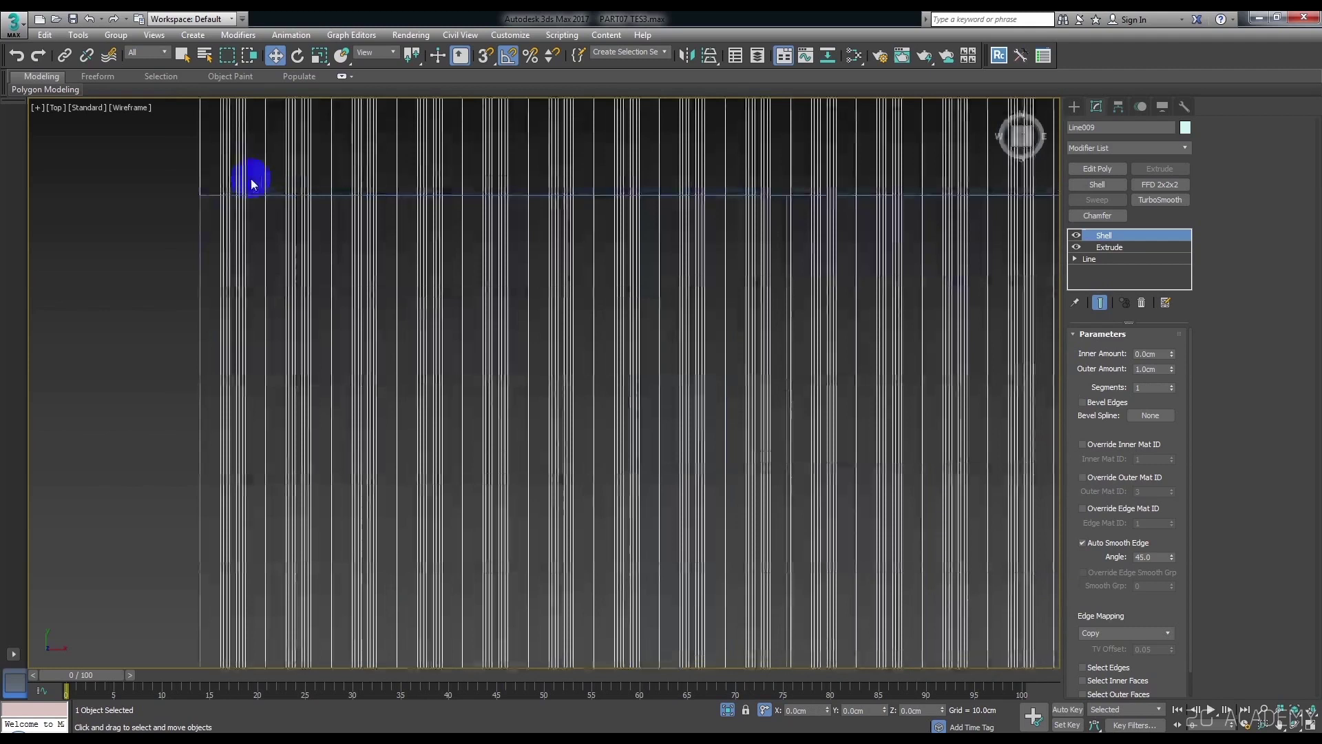
pyautogui.press('F3')
pyautogui.keyDown('ctrl'); pyautogui.keyDown('alt'); pyautogui.moveTo(404, 257); pyautogui.dragTo(484, 273, button='middle'); pyautogui.keyUp('alt'); pyautogui.keyUp('ctrl')
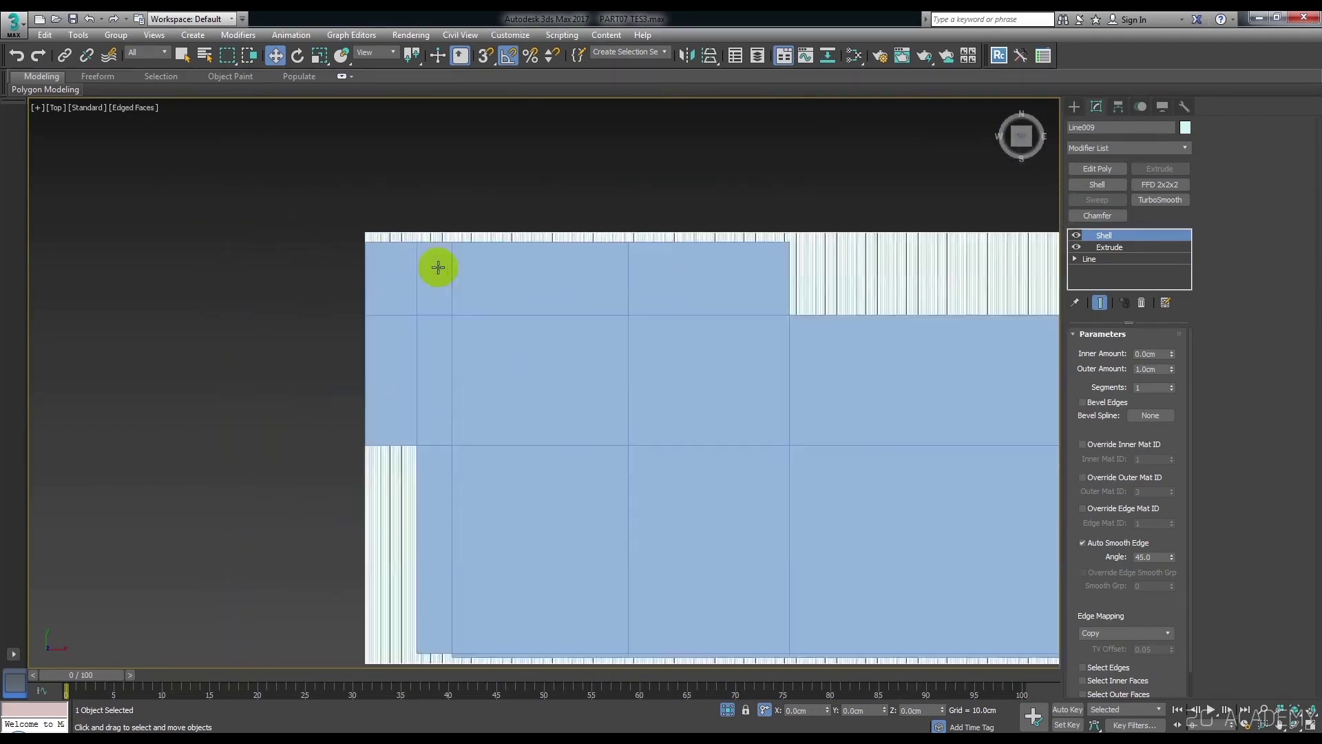
pyautogui.moveTo(580, 277); pyautogui.dragTo(431, 288, button='middle')
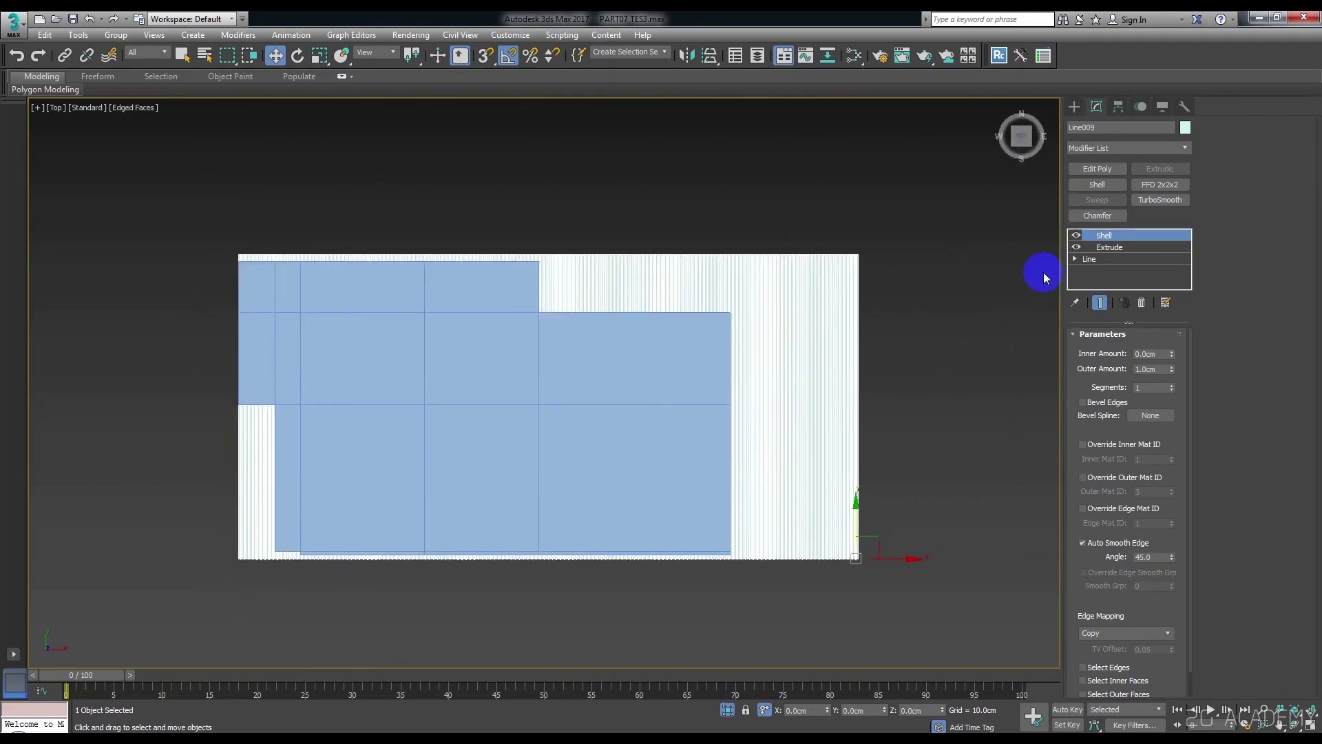
# Delete the Shell modifier from Line009 and orbit to check the corrugated profile.
pyautogui.rightClick(1134, 245)
pyautogui.click(1164, 260)
pyautogui.scroll(5, 564, 272)
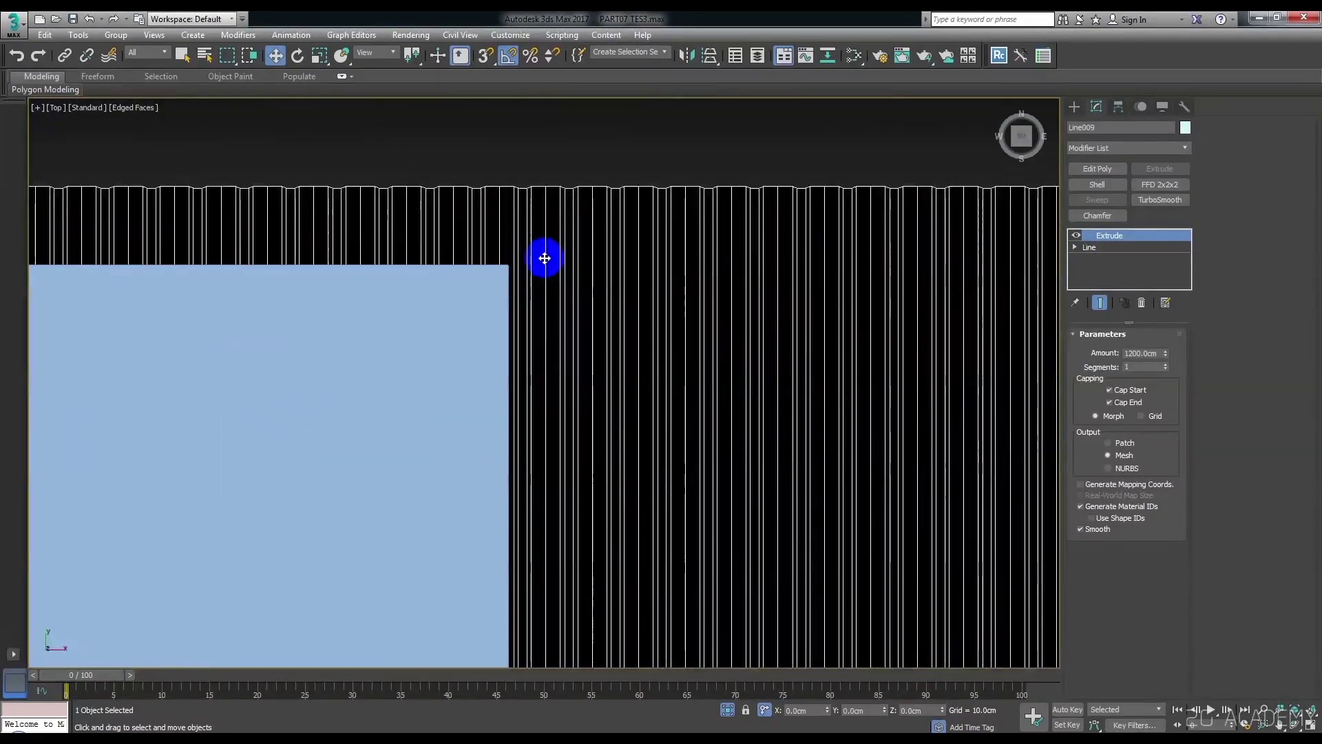
pyautogui.scroll(-5, 543, 257)
pyautogui.keyDown('alt'); pyautogui.moveTo(588, 281); pyautogui.dragTo(543, 207, button='middle'); pyautogui.keyUp('alt')
pyautogui.scroll(3, 616, 356)
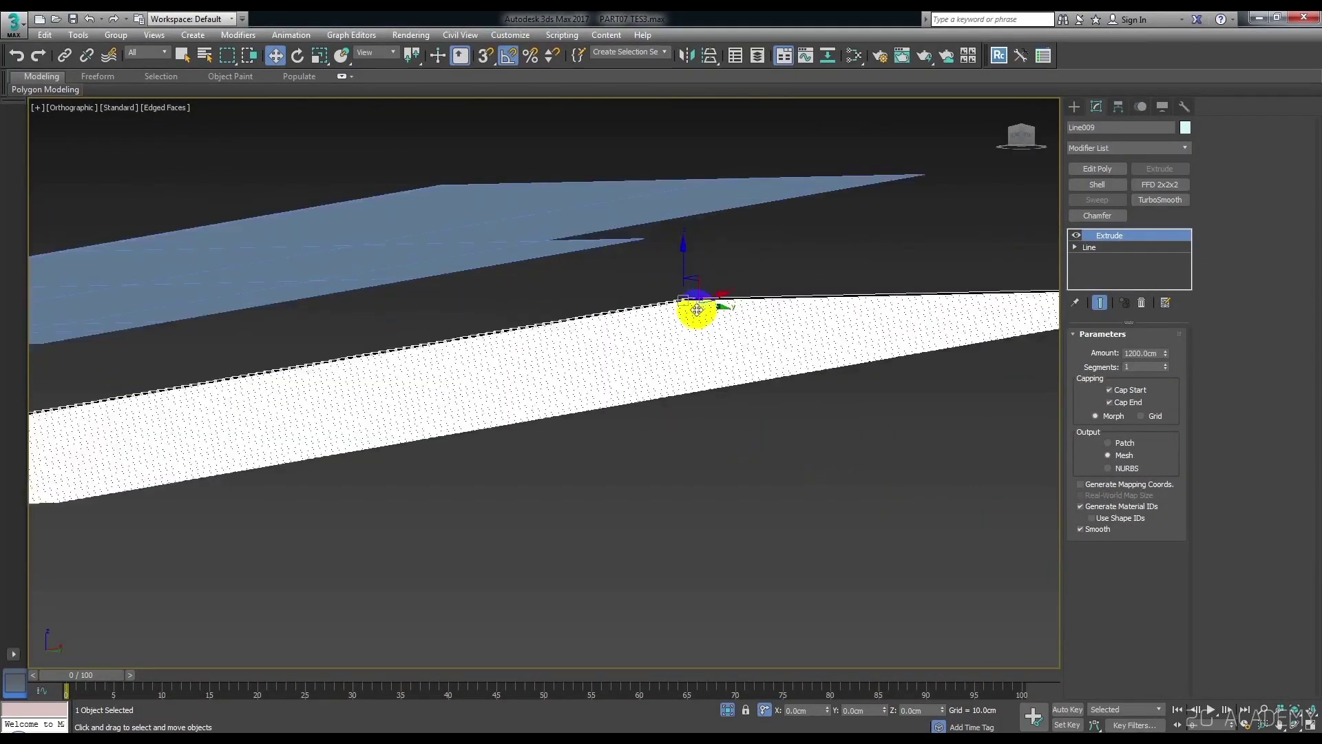
pyautogui.keyDown('alt'); pyautogui.moveTo(697, 307); pyautogui.dragTo(656, 287, button='middle'); pyautogui.keyUp('alt')
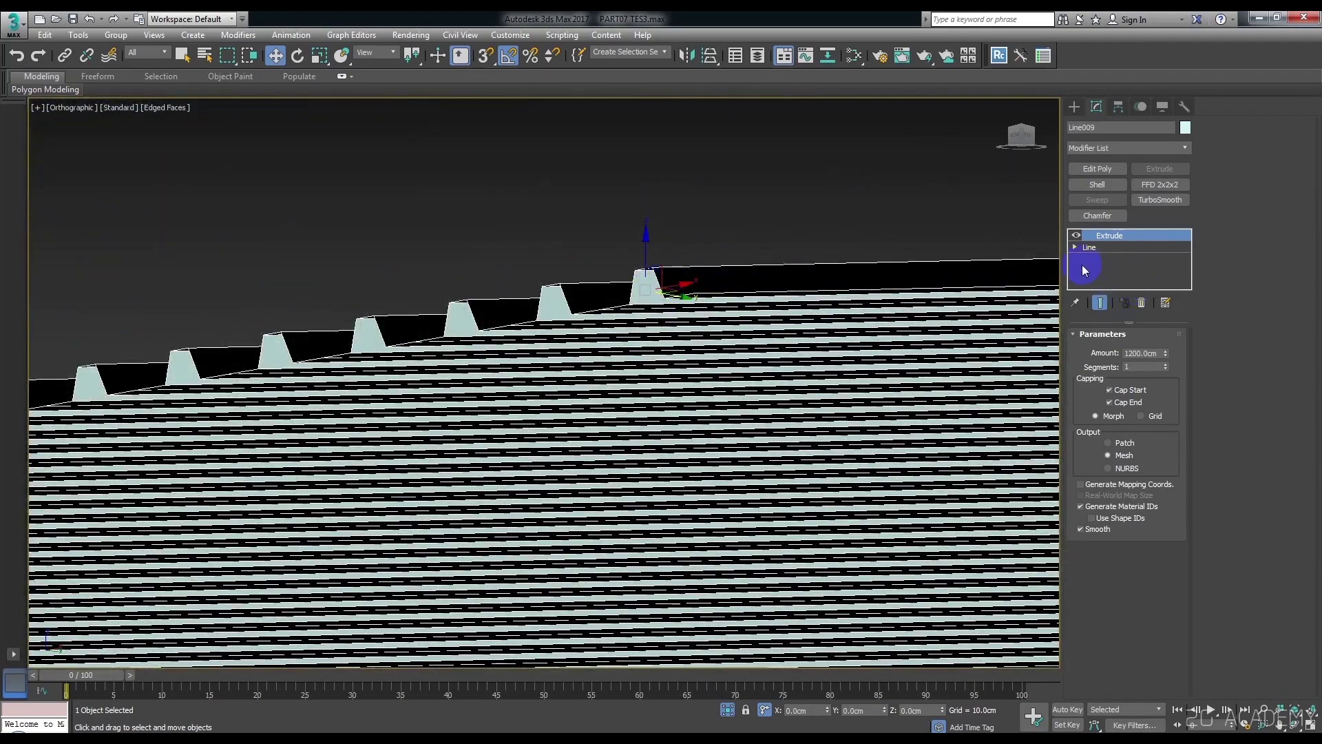
pyautogui.scroll(-3, 715, 288)
pyautogui.keyDown('alt'); pyautogui.moveTo(673, 266); pyautogui.dragTo(674, 316, button='middle'); pyautogui.keyUp('alt')
# In Top view, pan and zoom to recentre the whole roof.
pyautogui.press('t')
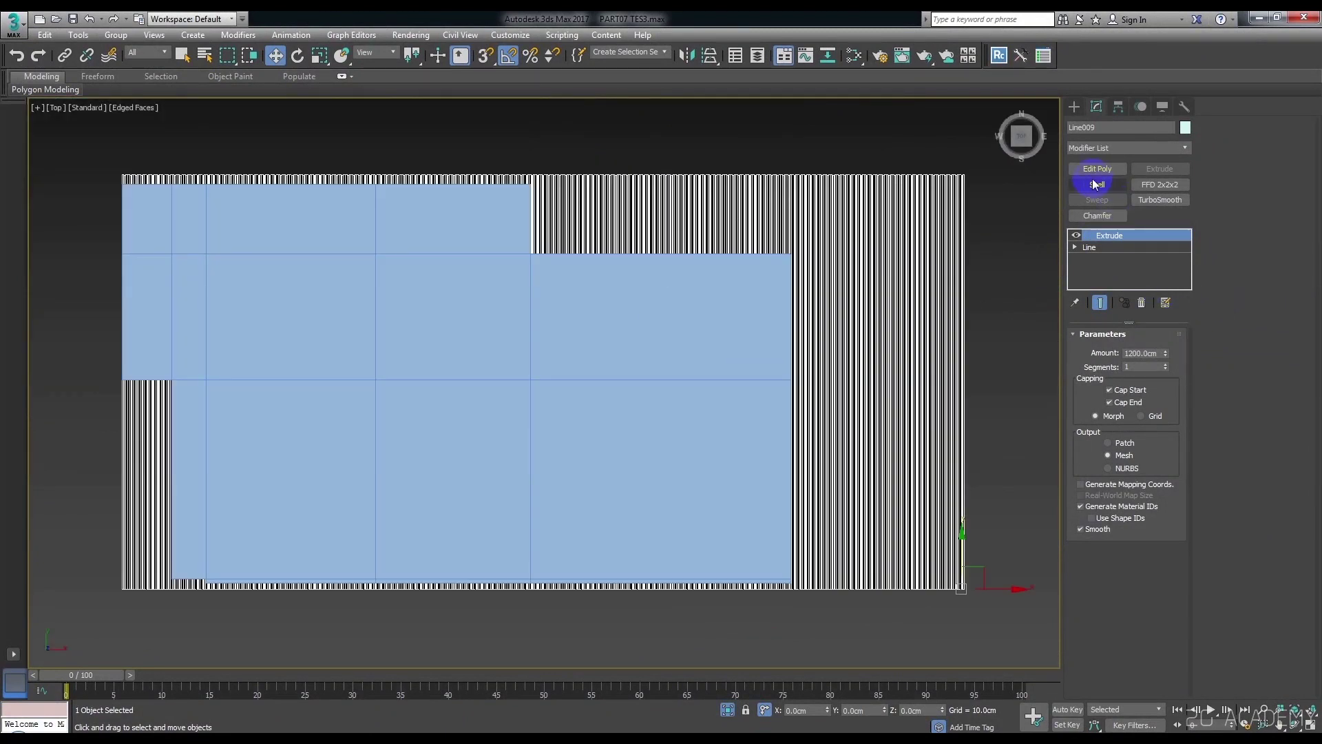
pyautogui.moveTo(611, 317); pyautogui.dragTo(613, 316, button='middle')
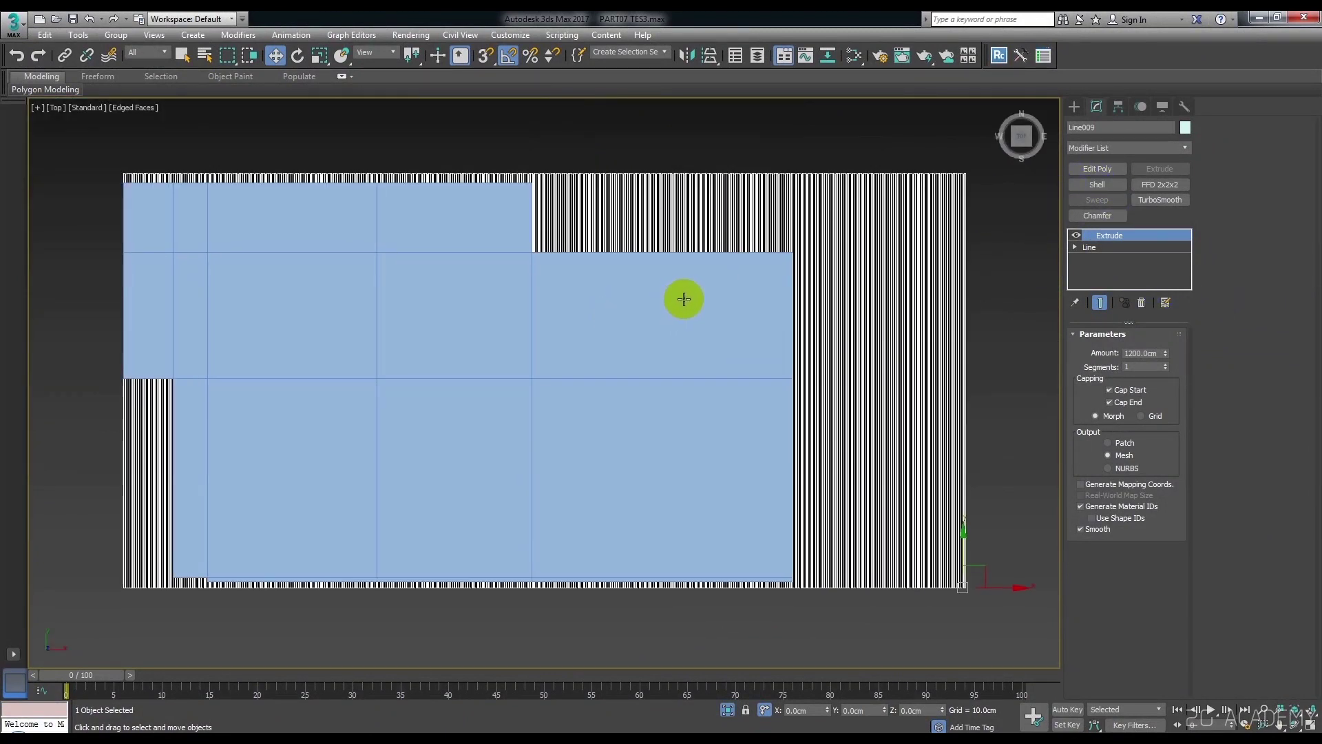
pyautogui.moveTo(981, 278); pyautogui.dragTo(917, 326, button='middle')
pyautogui.scroll(3, 878, 207)
pyautogui.scroll(2, 877, 272)
pyautogui.scroll(-5, 847, 259)
pyautogui.scroll(-3, 765, 303)
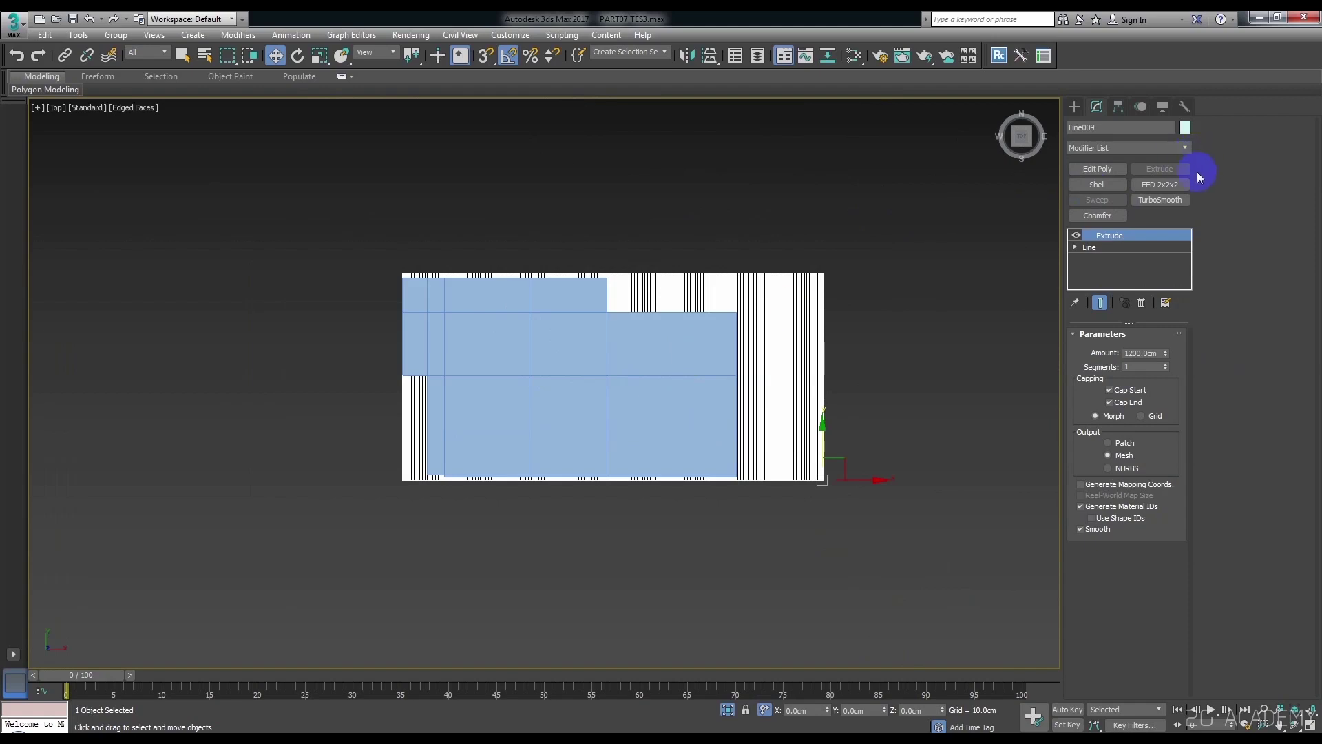
pyautogui.scroll(3, 614, 399)
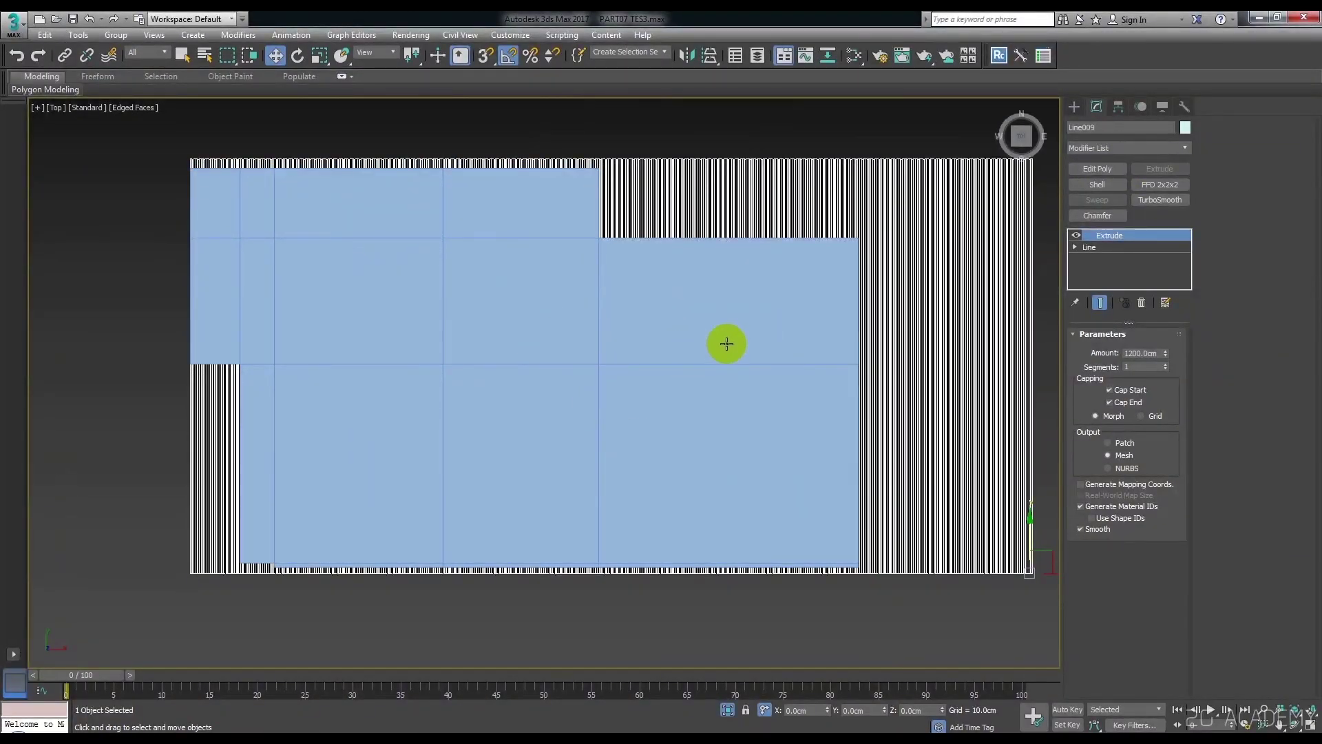
pyautogui.moveTo(634, 350); pyautogui.dragTo(510, 349, button='middle')
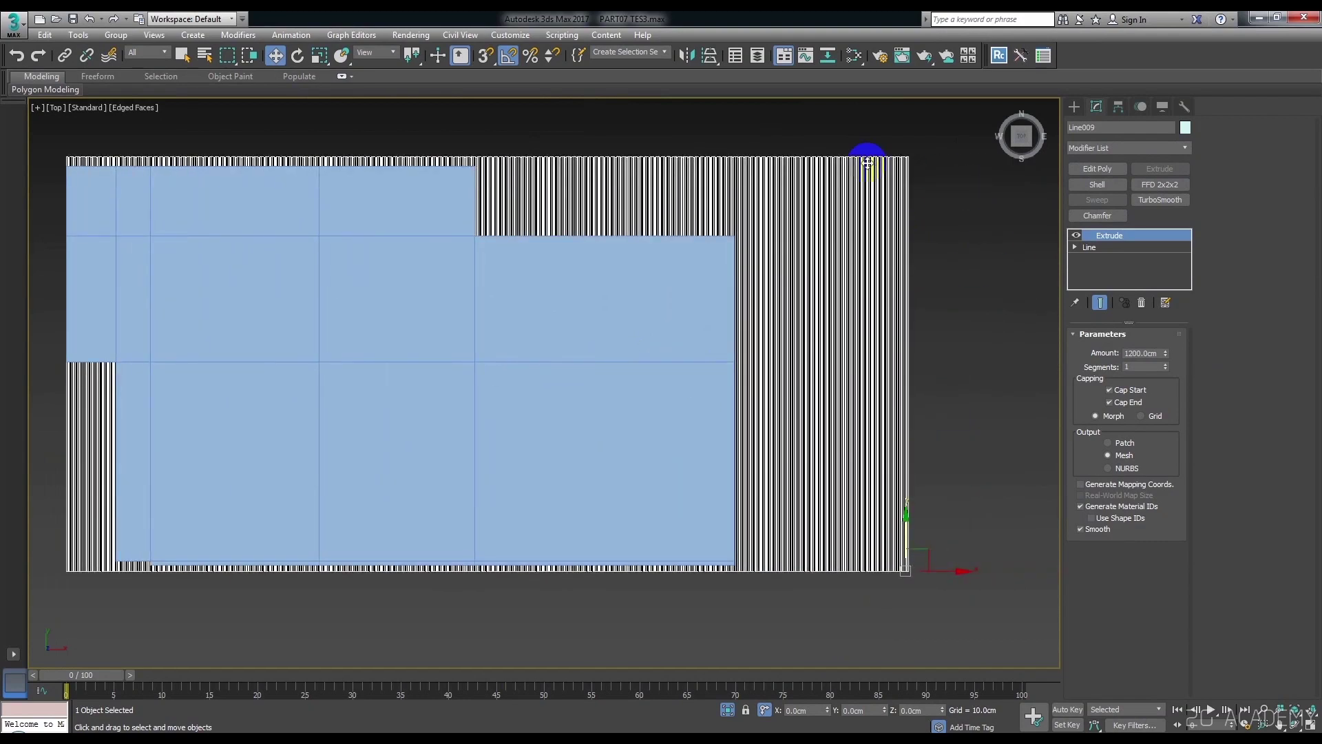
pyautogui.moveTo(594, 303); pyautogui.dragTo(631, 316, button='middle')
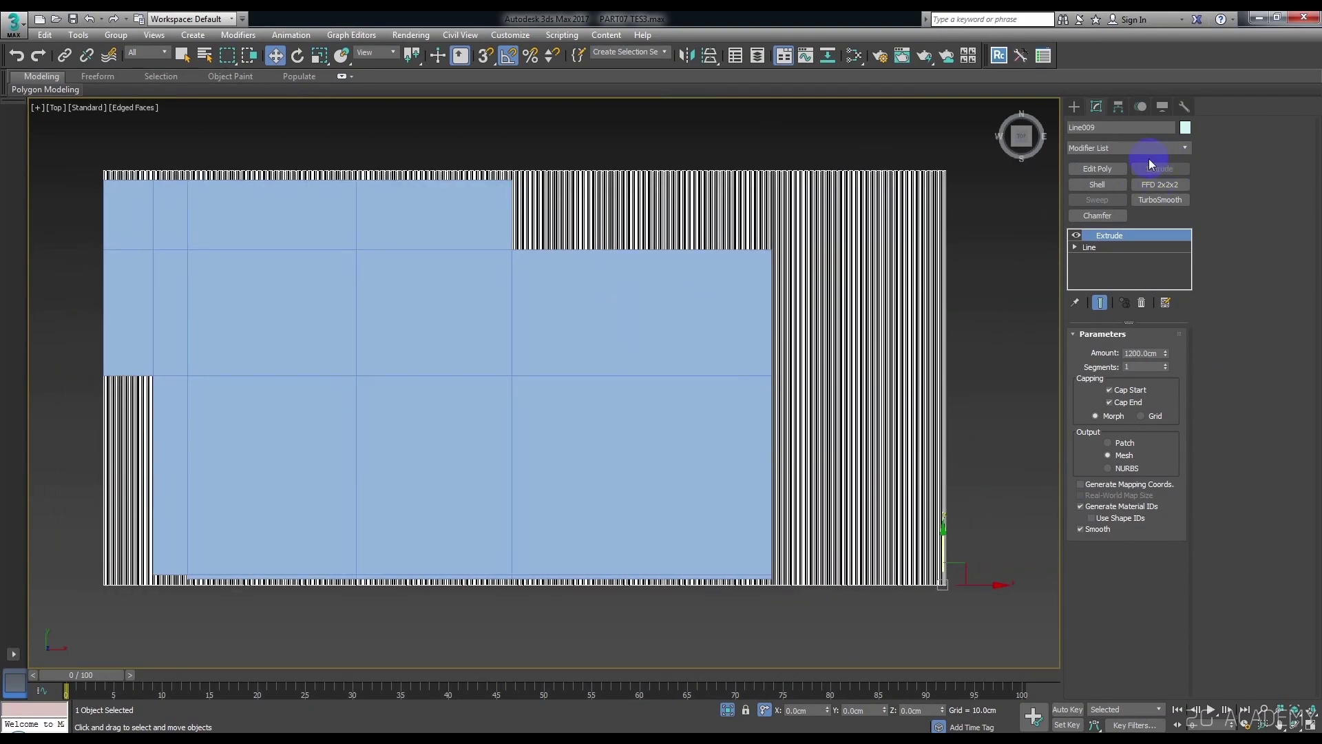
# Add an Edit Poly modifier to Line009 and slice it horizontally from the blue plane's corner.
pyautogui.click(1091, 169)
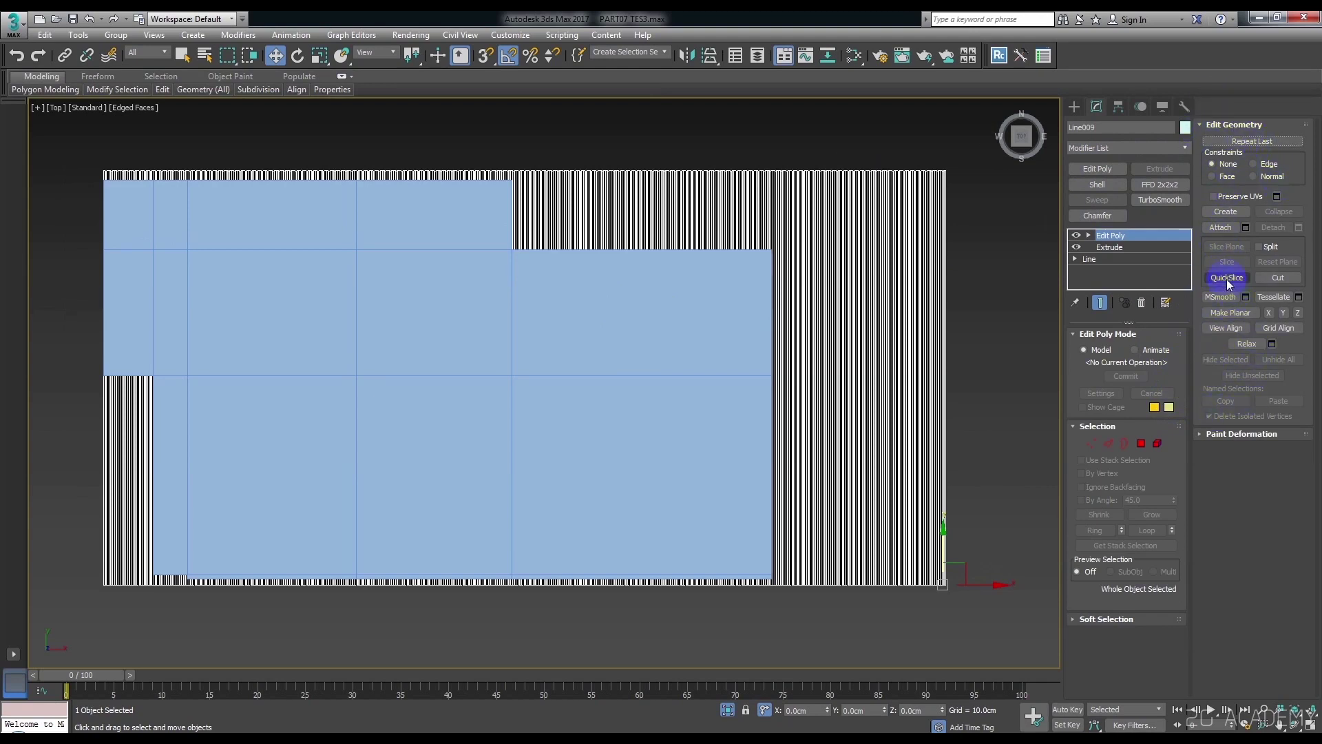
pyautogui.click(1229, 278)
pyautogui.scroll(4, 651, 316)
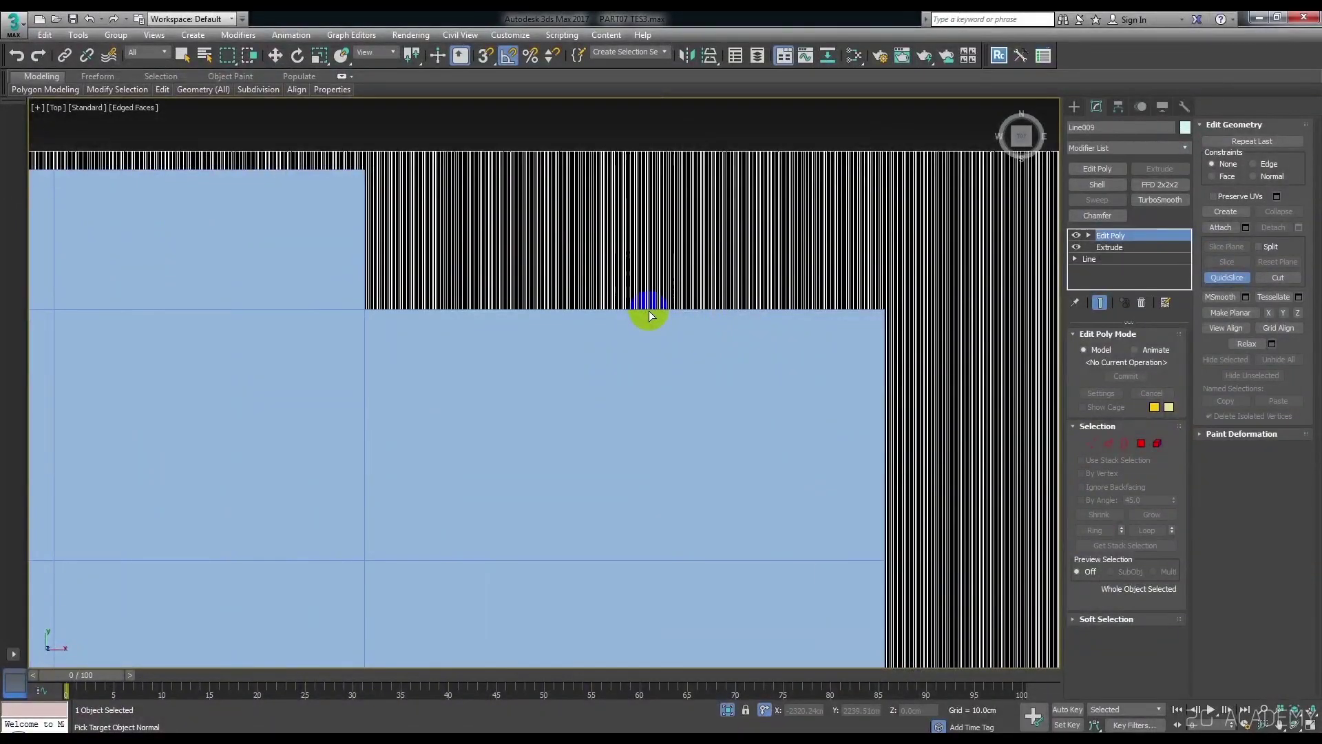
pyautogui.click(880, 321)
pyautogui.scroll(5, 348, 312)
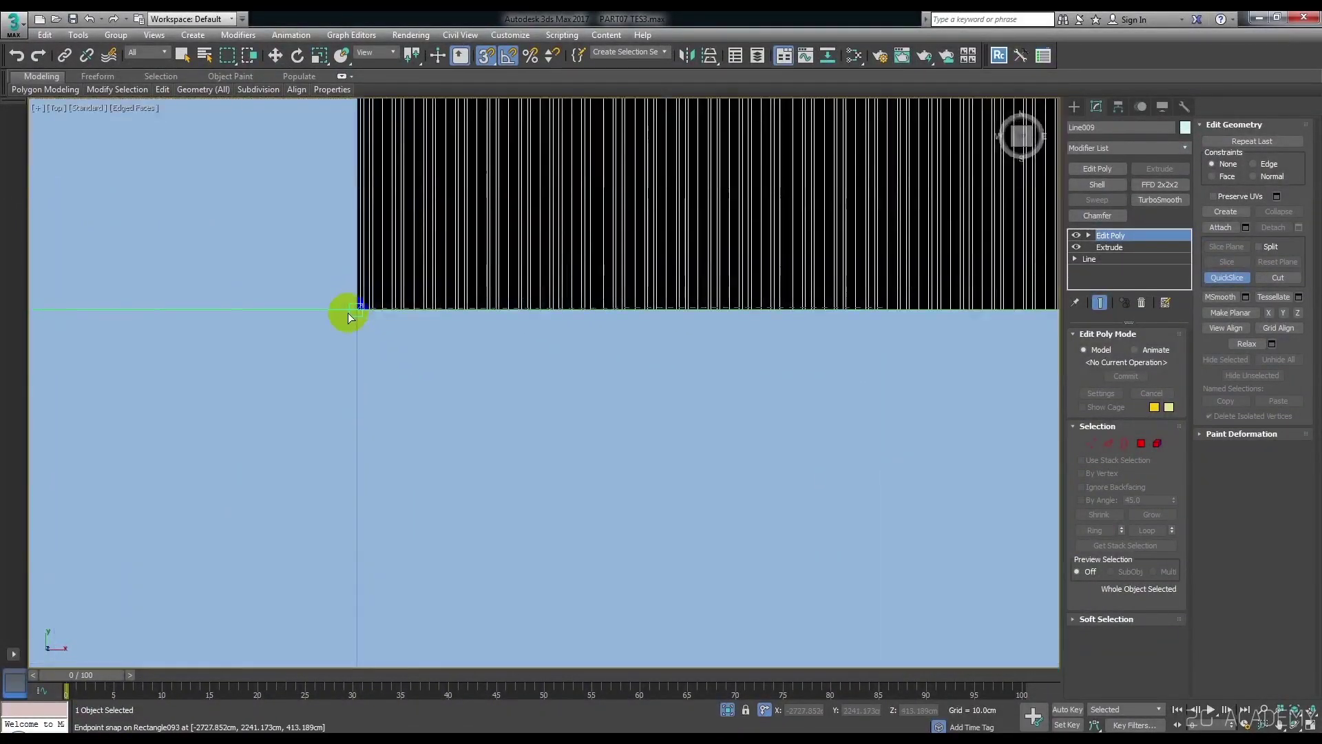
pyautogui.scroll(-3, 402, 316)
pyautogui.moveTo(413, 328)
pyautogui.mouseDown(button='middle')
pyautogui.moveTo(423, 231)
pyautogui.moveTo(397, 218)
pyautogui.mouseUp(button='middle')
pyautogui.click(391, 202)
pyautogui.scroll(-3, 391, 207)
pyautogui.rightClick(676, 281)
# Select the sheet element beyond the slice and flip its faces.
pyautogui.click(1153, 409)
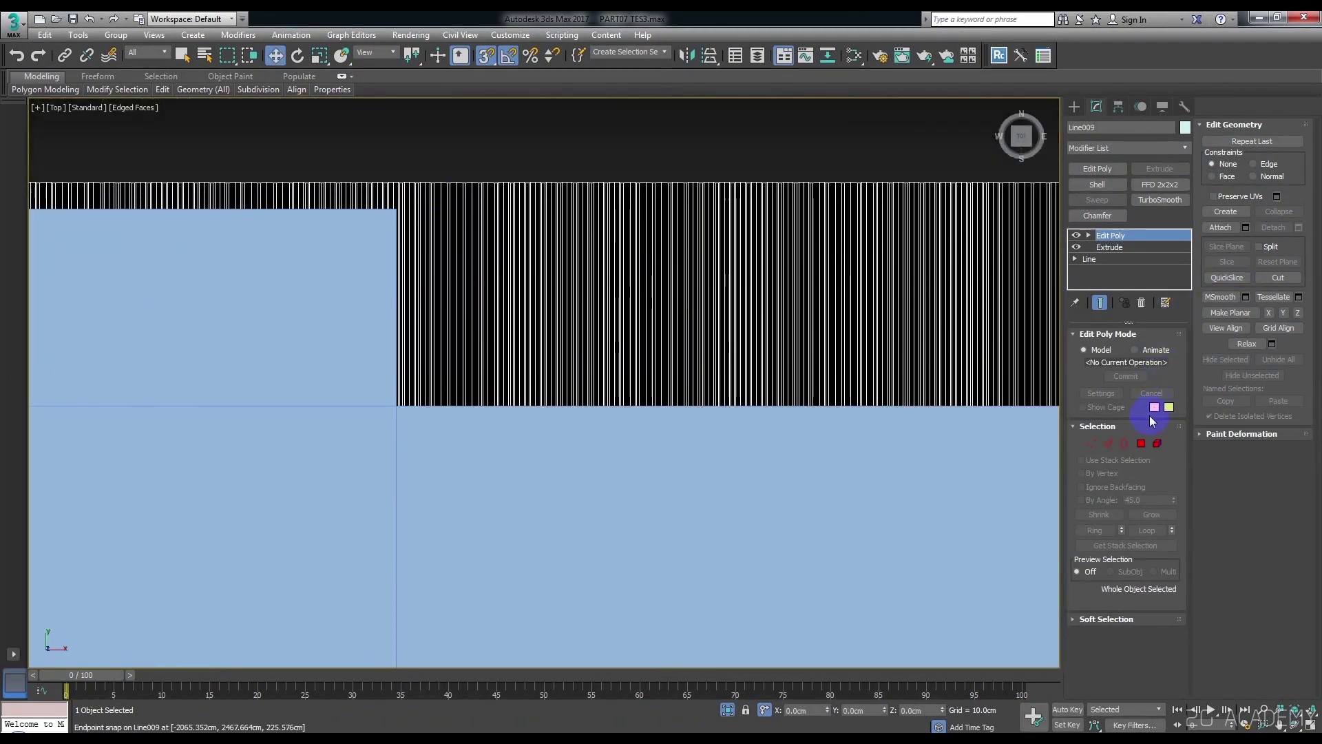
pyautogui.click(1158, 443)
pyautogui.click(1002, 337)
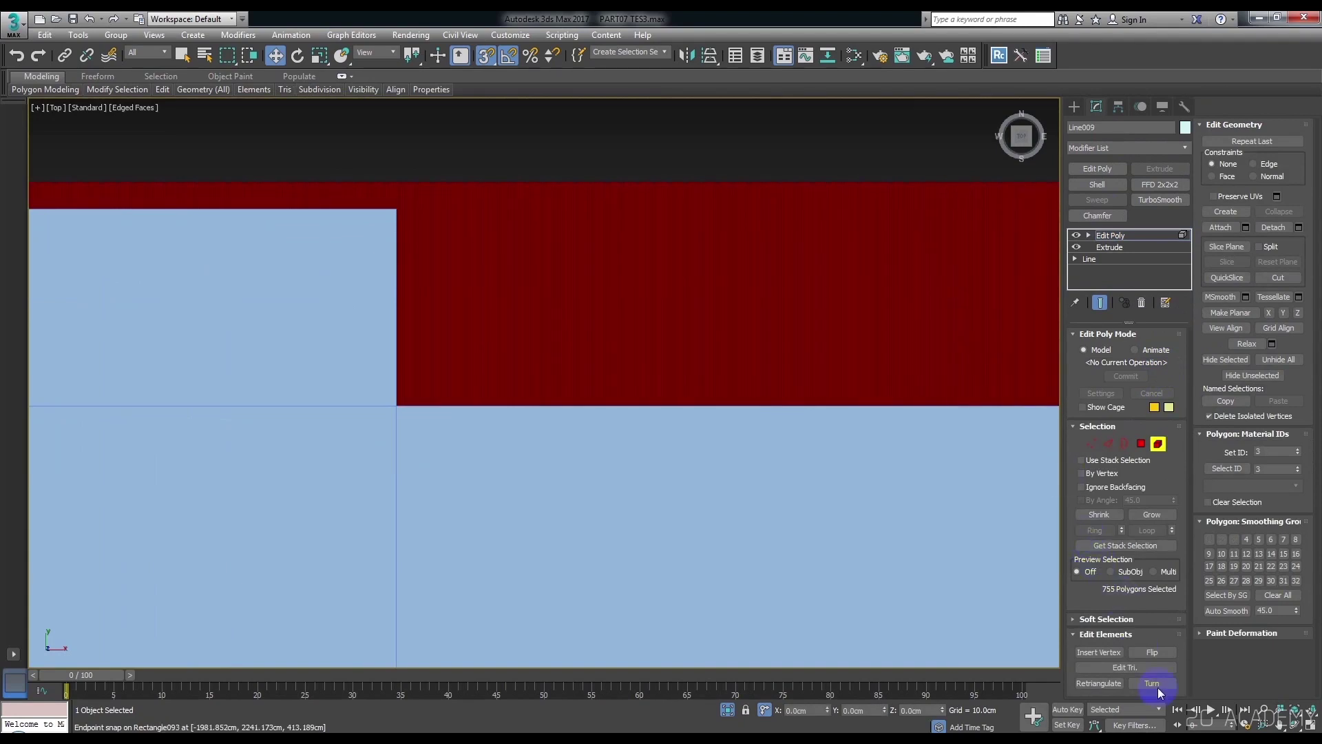
pyautogui.click(1159, 653)
pyautogui.click(762, 139)
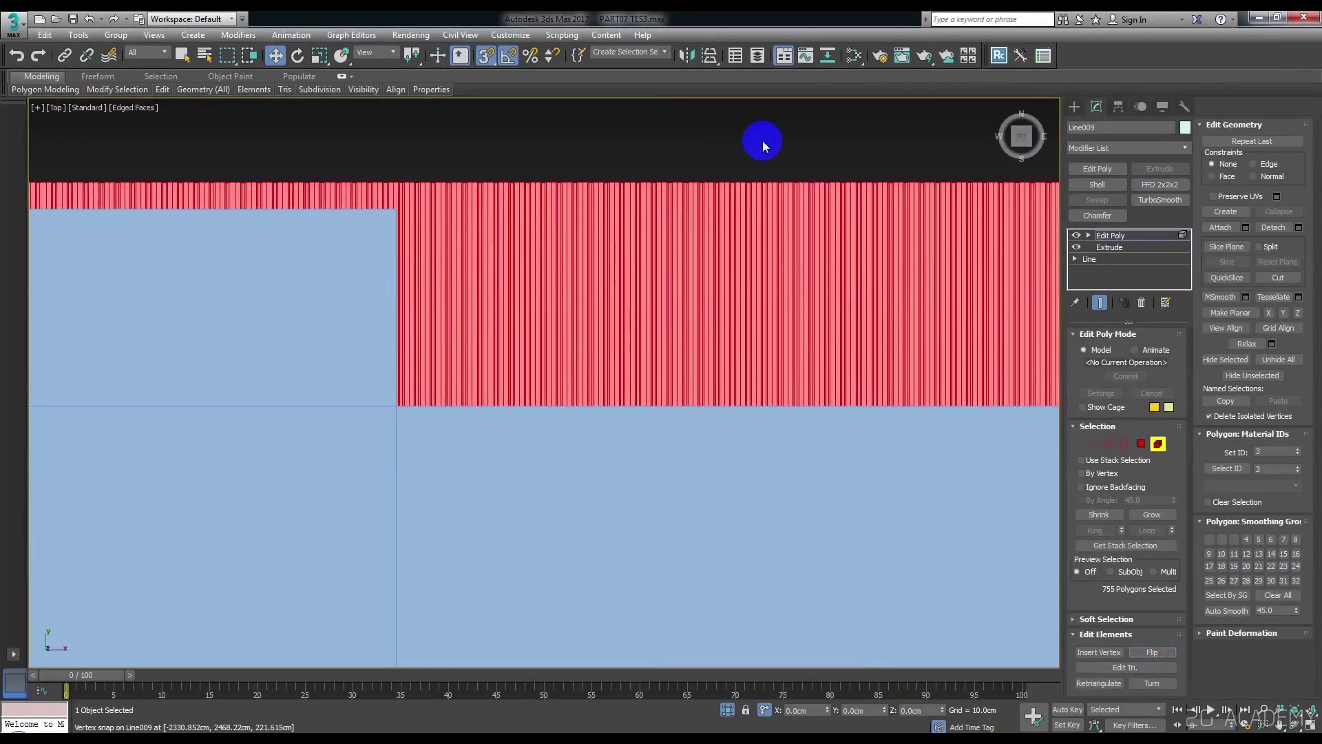
pyautogui.click(1156, 445)
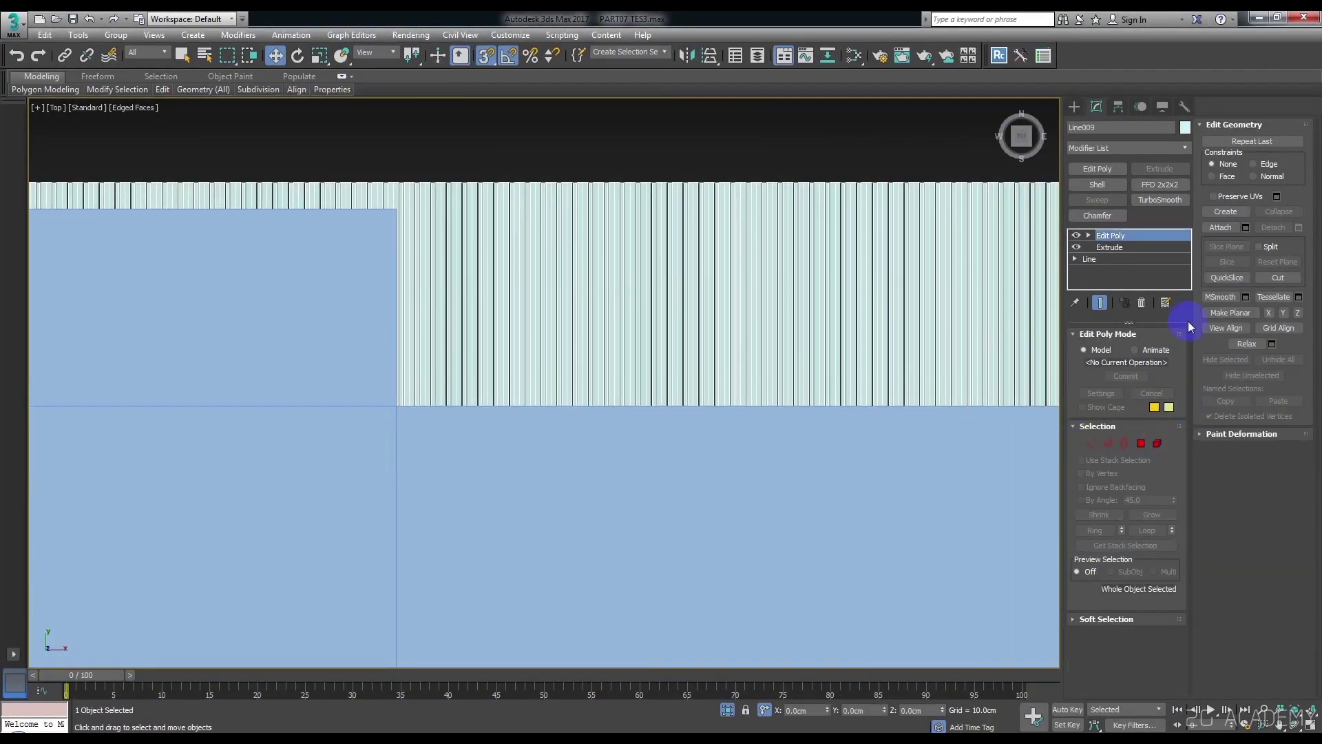
# QuickSlice the roof between the blue rectangle's opposite corners and through its left corner.
pyautogui.click(1224, 277)
pyautogui.scroll(2, 399, 418)
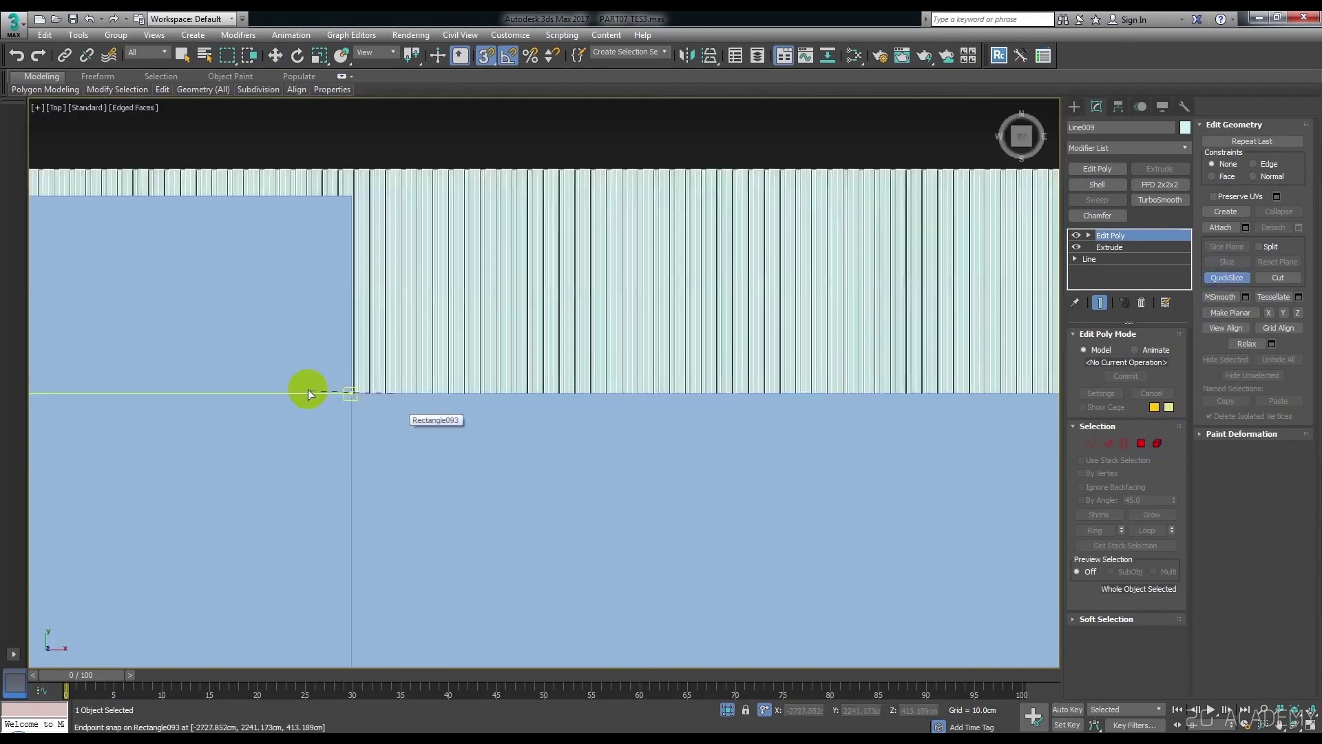
pyautogui.scroll(3, 308, 389)
pyautogui.click(392, 394)
pyautogui.click(854, 361)
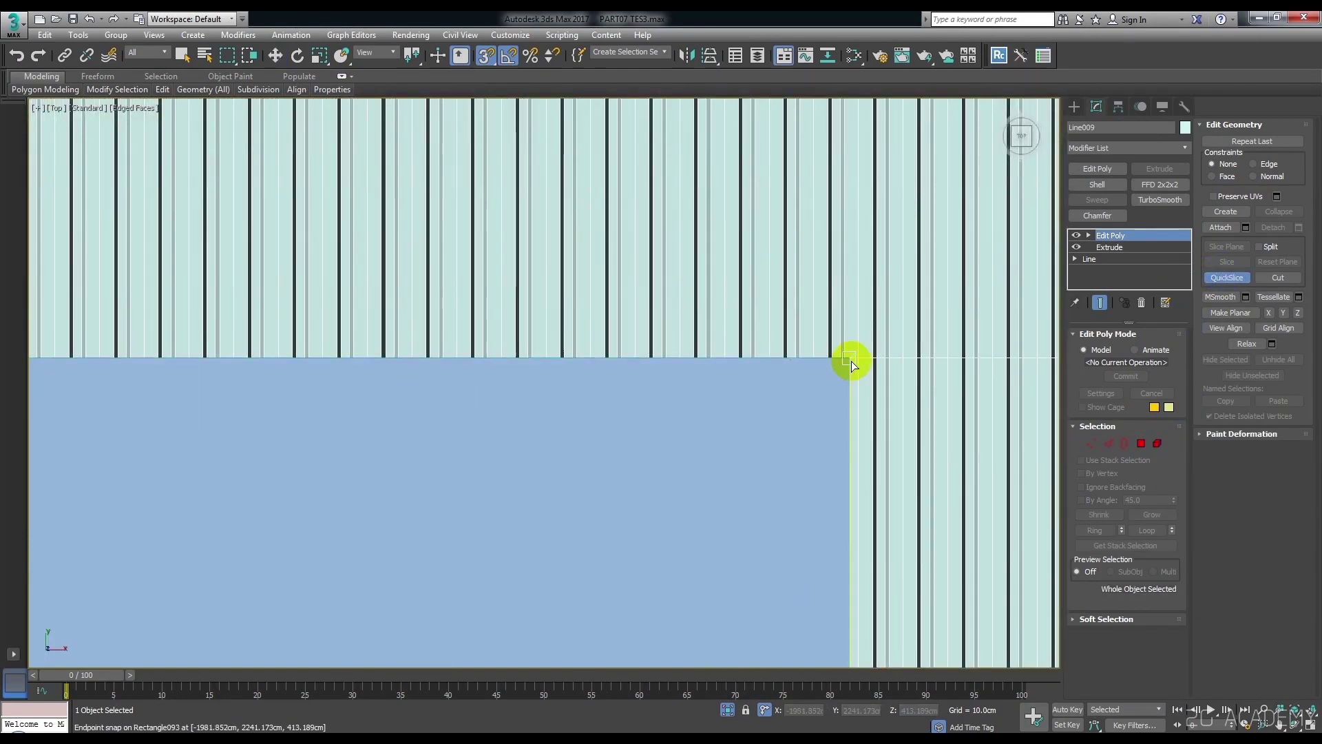
pyautogui.scroll(-3, 813, 230)
pyautogui.scroll(3, 829, 502)
pyautogui.scroll(3, 812, 566)
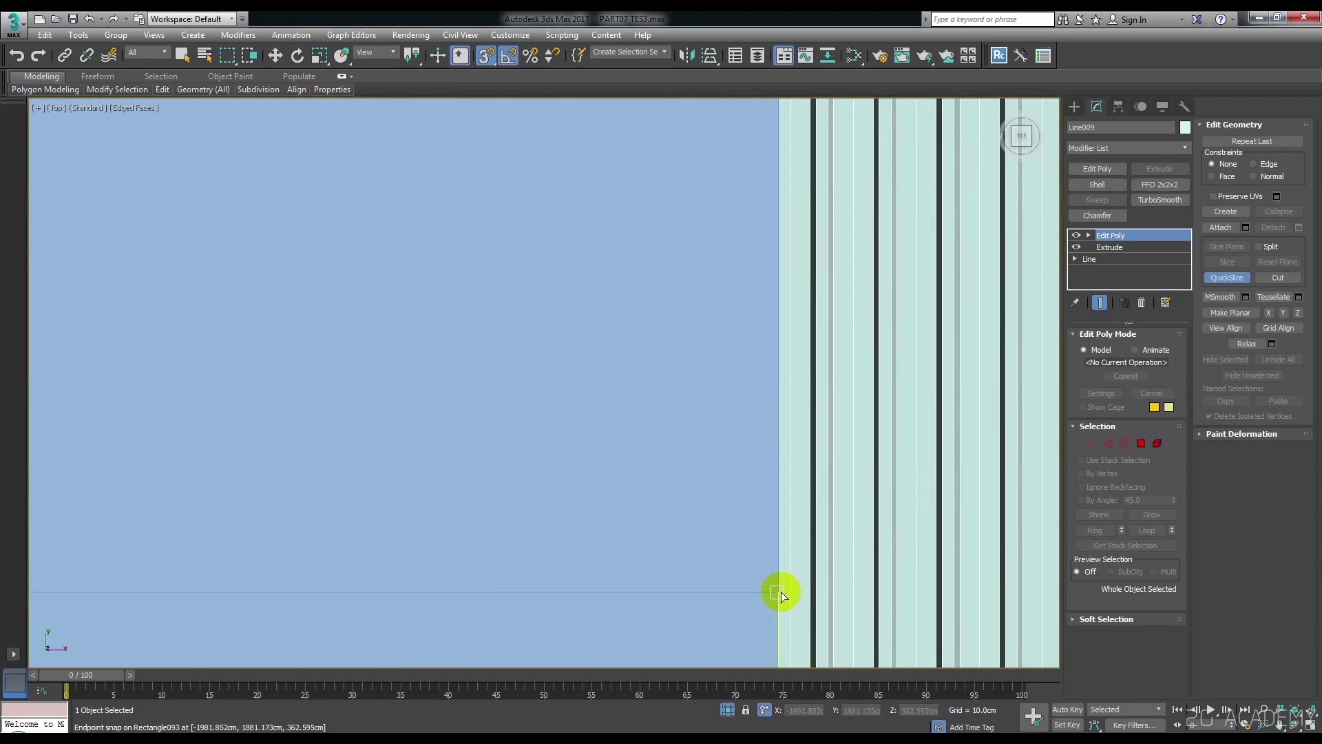
pyautogui.click(780, 591)
pyautogui.scroll(-2, 816, 419)
pyautogui.scroll(-3, 673, 458)
pyautogui.scroll(-2, 743, 470)
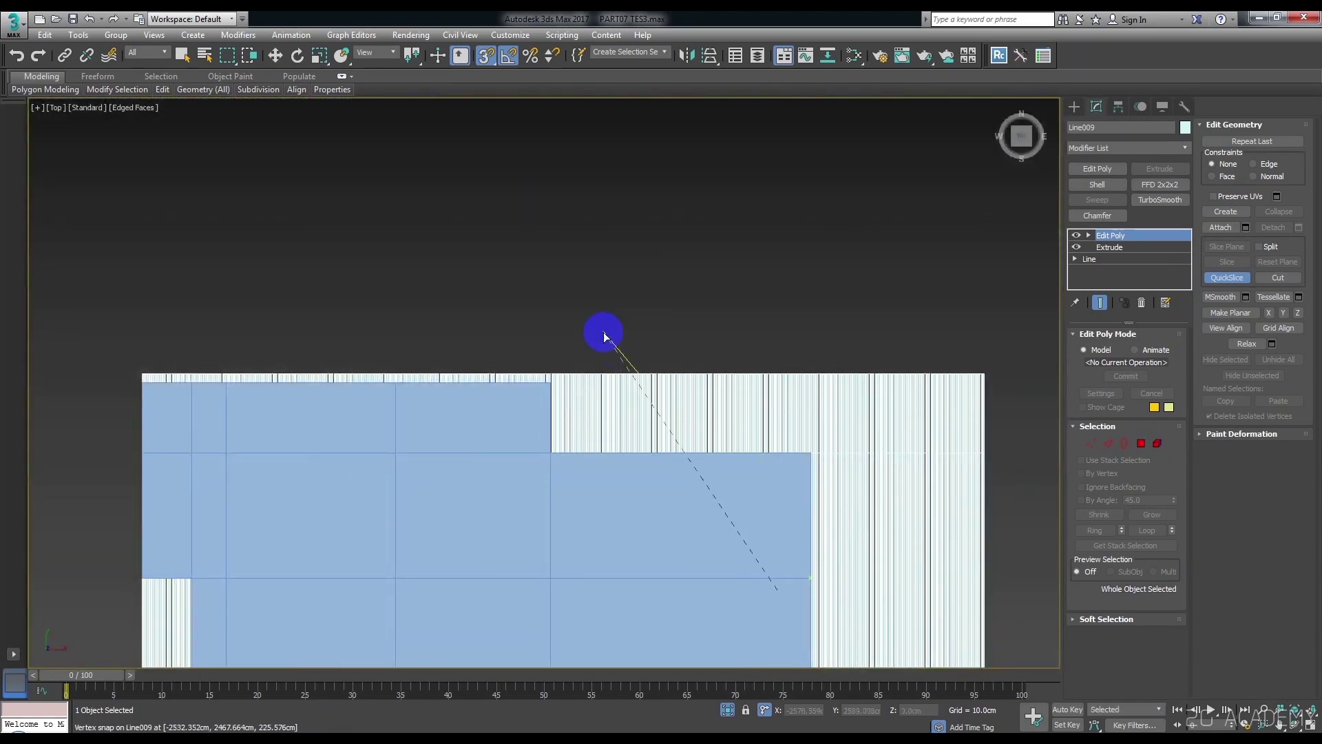
pyautogui.scroll(3, 522, 395)
pyautogui.scroll(3, 610, 386)
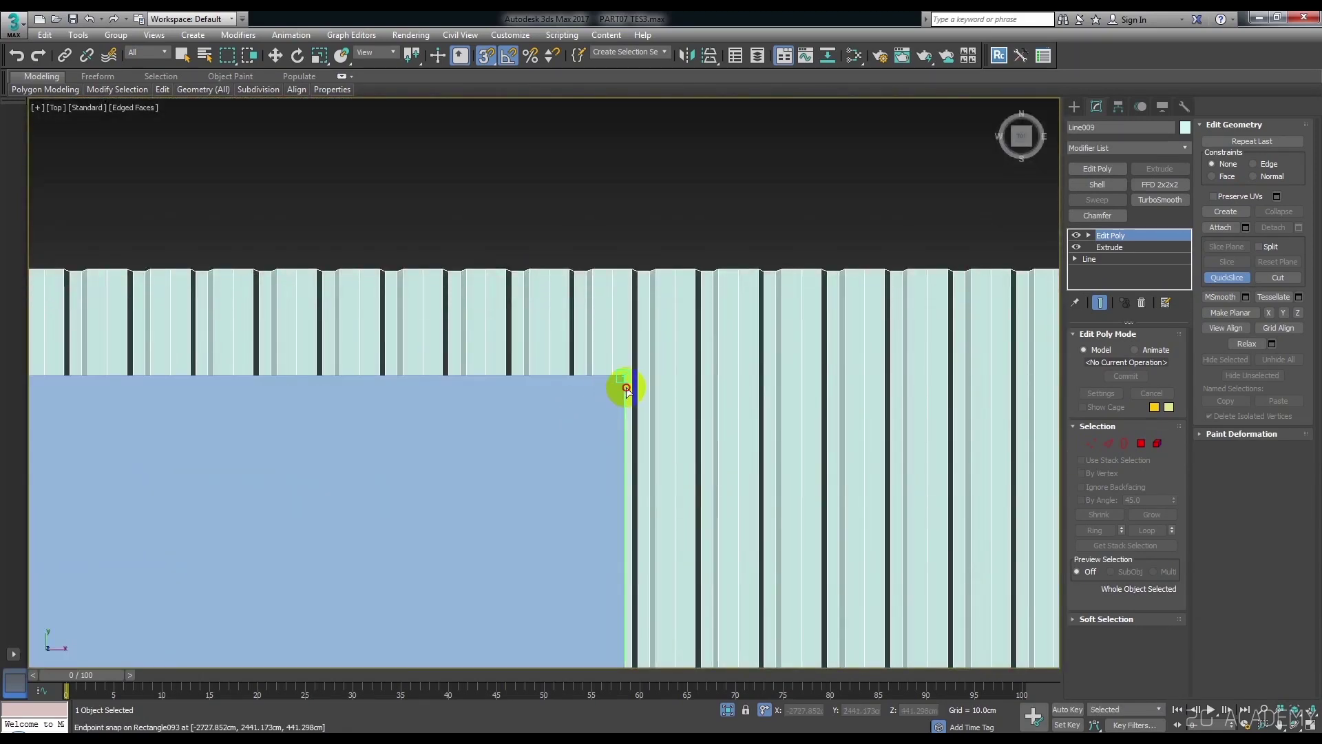
pyautogui.scroll(-2, 626, 387)
pyautogui.scroll(-1, 750, 383)
pyautogui.click(425, 387)
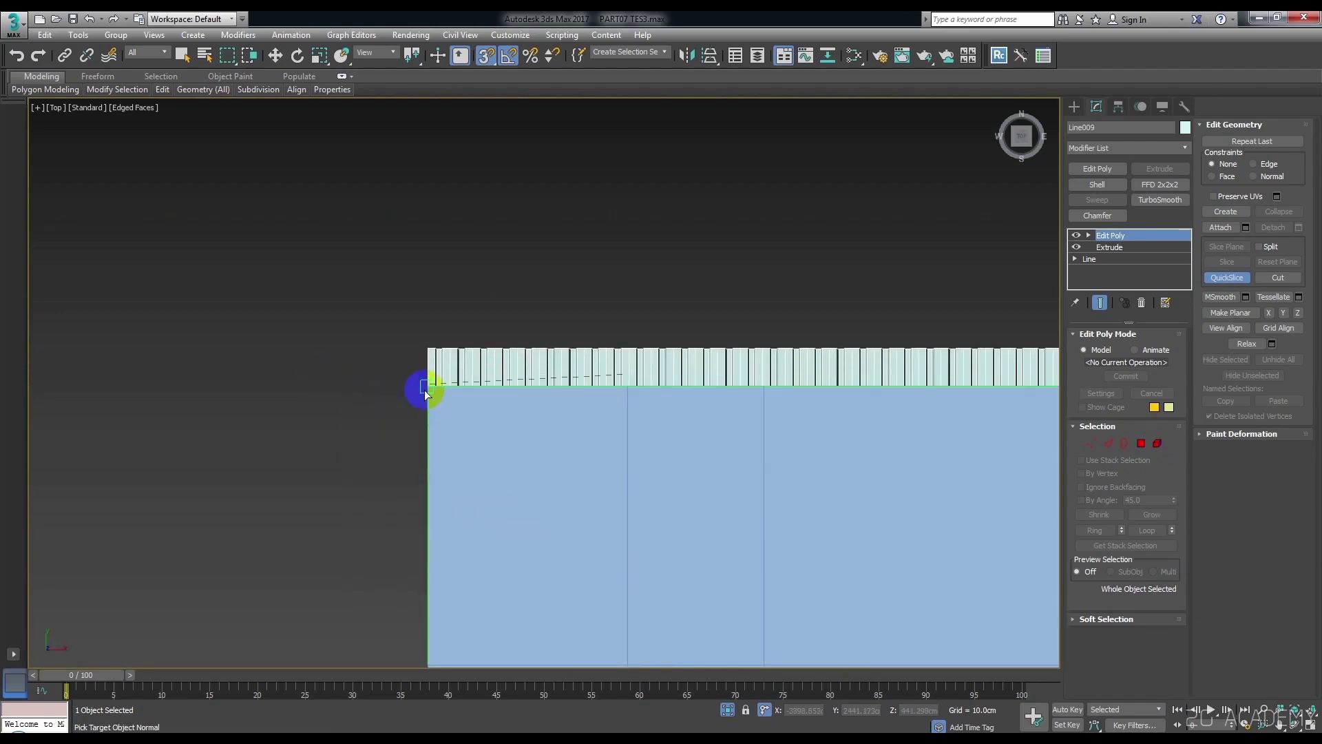
pyautogui.scroll(-2, 457, 295)
pyautogui.scroll(4, 457, 414)
pyautogui.scroll(1, 458, 413)
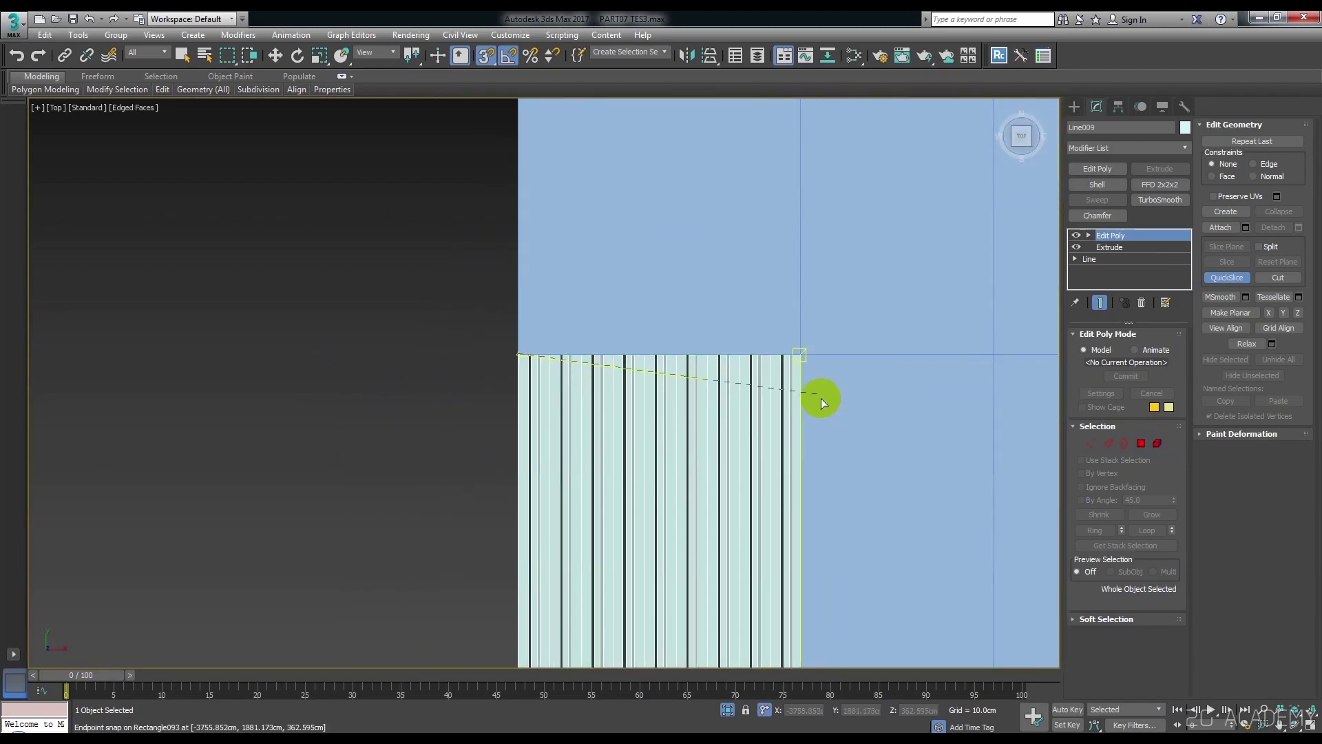
pyautogui.scroll(-2, 813, 271)
pyautogui.scroll(-2, 792, 609)
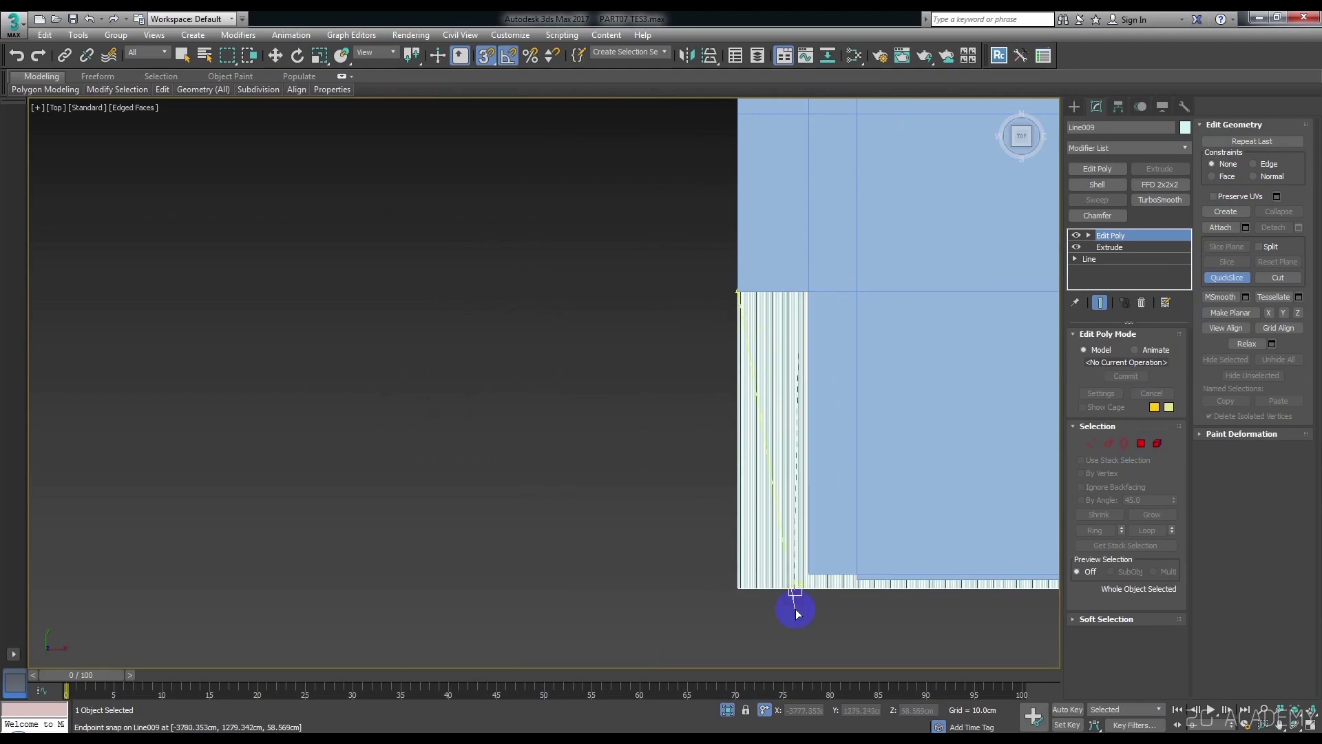
pyautogui.scroll(4, 827, 552)
pyautogui.scroll(5, 840, 527)
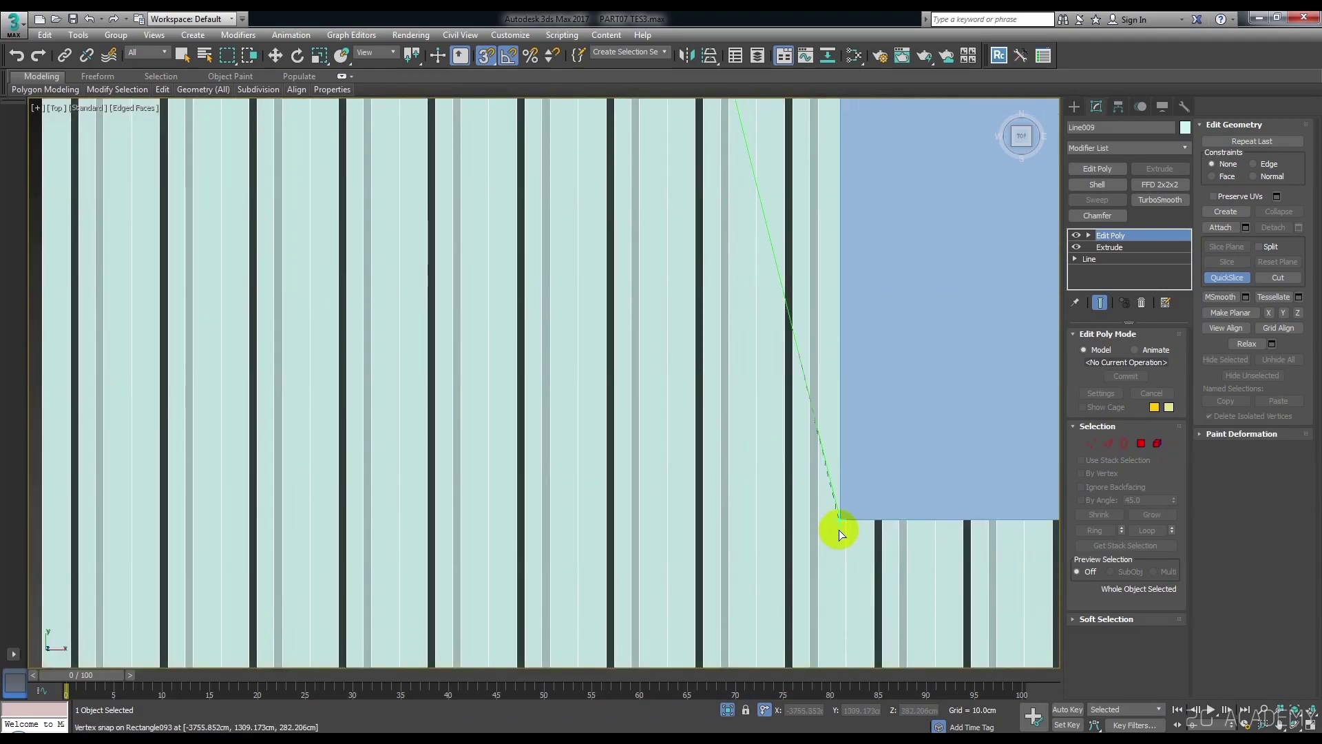
pyautogui.scroll(-4, 840, 527)
pyautogui.scroll(1, 886, 503)
pyautogui.scroll(2, 958, 510)
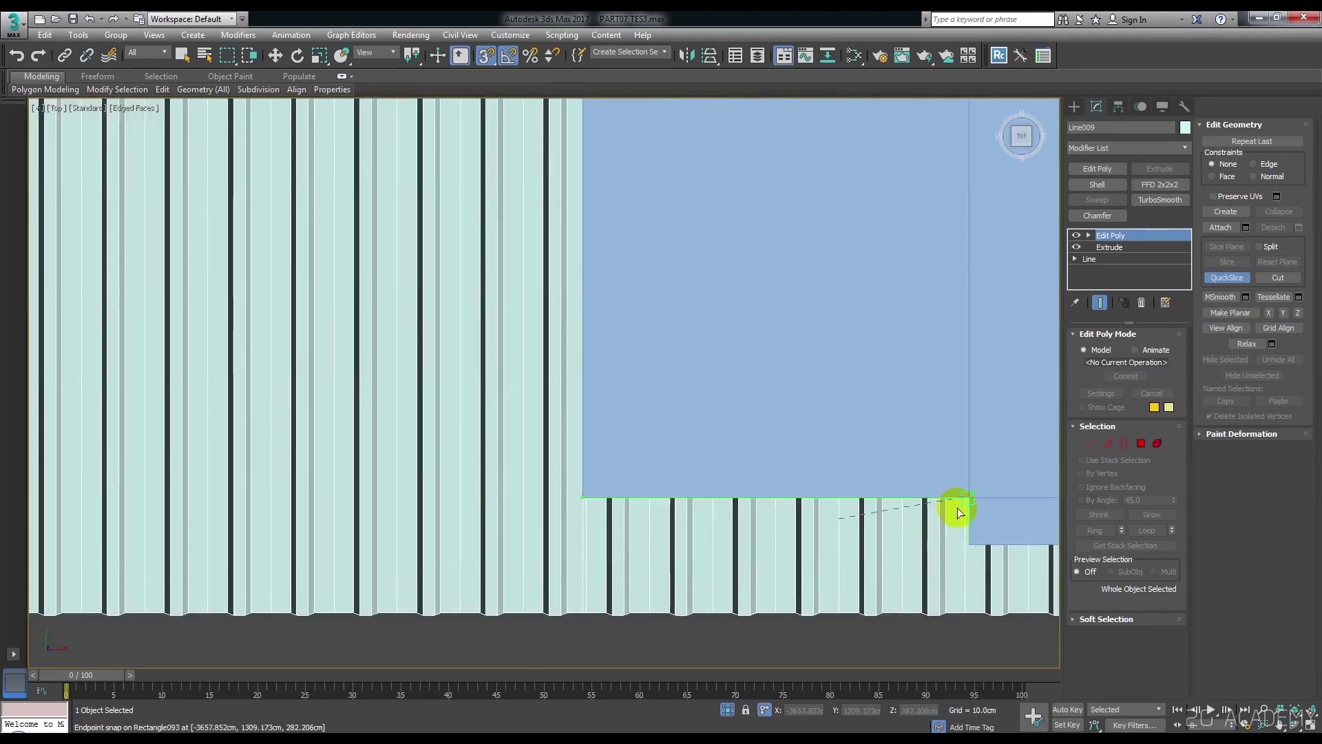
# Slice across the roof panels from the inner corner and from the next panel corner.
pyautogui.click(973, 543)
pyautogui.scroll(-3, 795, 482)
pyautogui.scroll(3, 828, 511)
pyautogui.scroll(2, 828, 511)
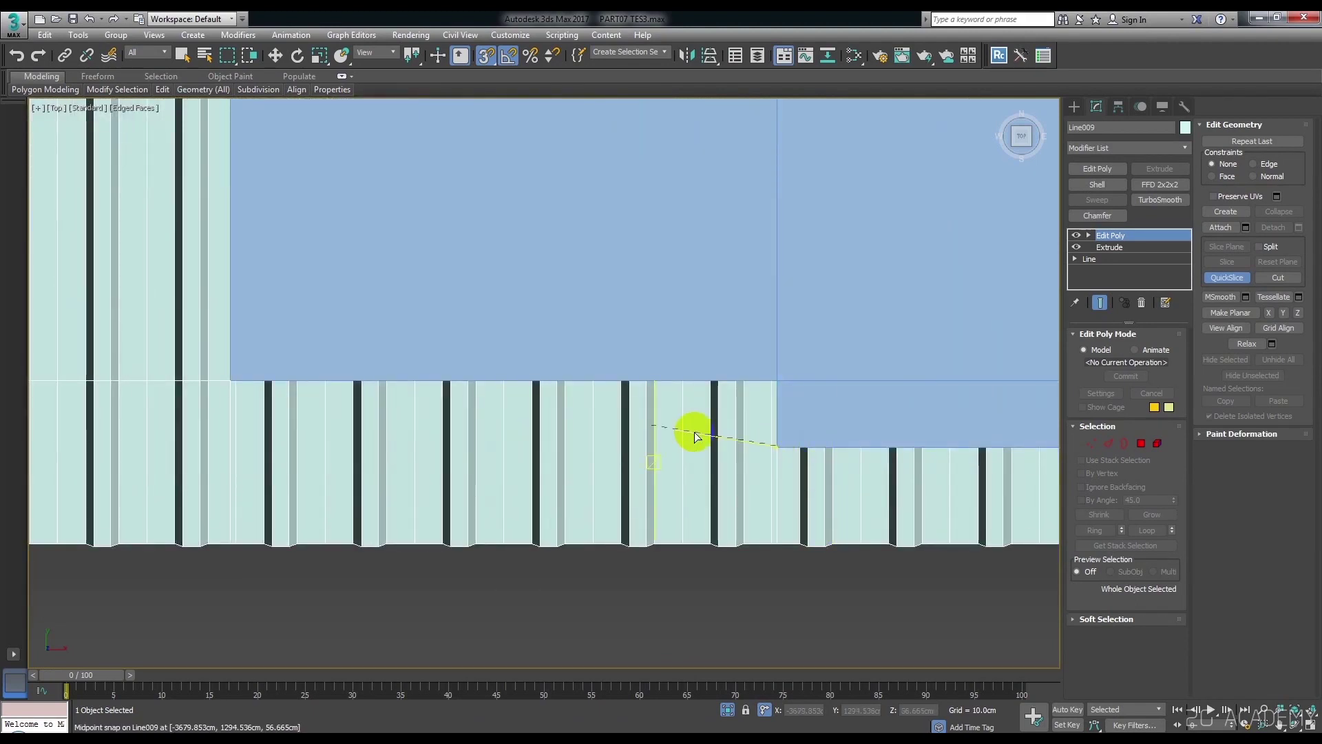
pyautogui.scroll(-4, 698, 437)
pyautogui.scroll(3, 974, 413)
pyautogui.scroll(1, 960, 454)
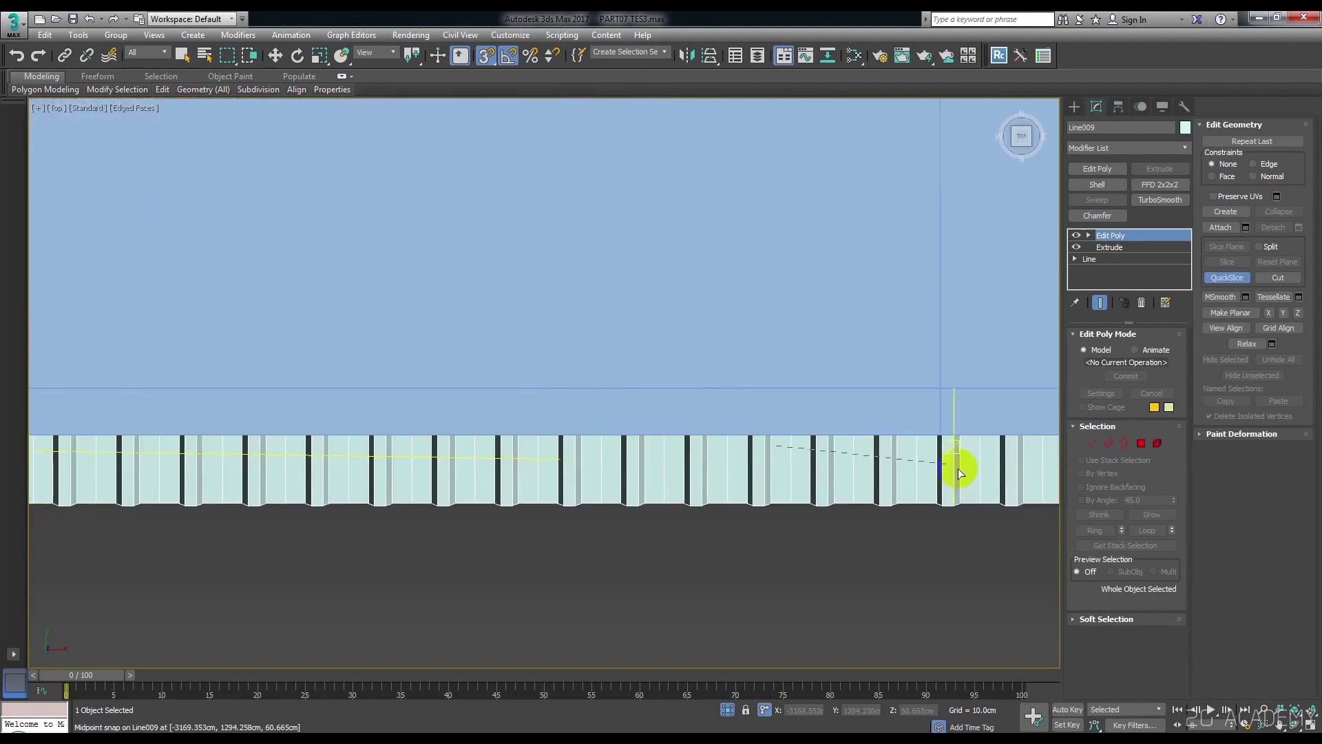
pyautogui.click(941, 437)
pyautogui.scroll(-4, 723, 366)
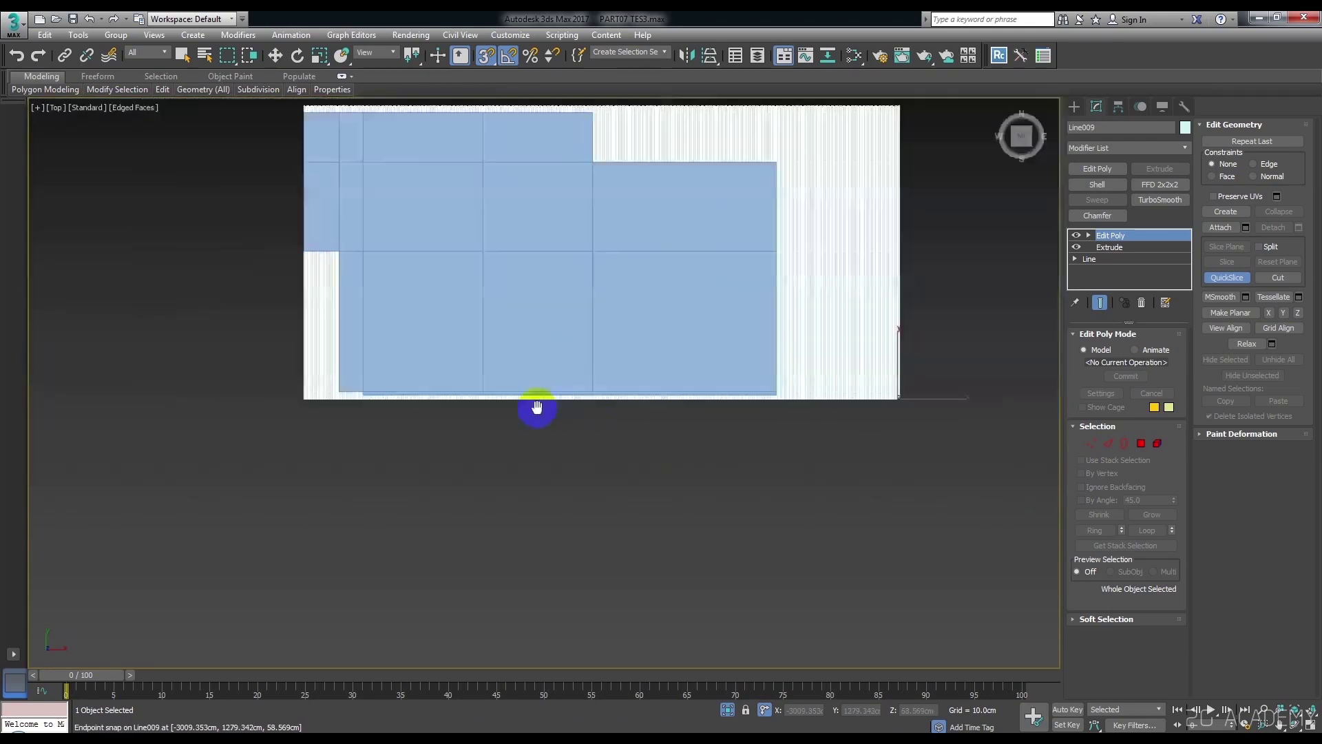
pyautogui.scroll(3, 839, 428)
pyautogui.scroll(2, 599, 304)
pyautogui.scroll(1, 571, 328)
pyautogui.scroll(1, 502, 375)
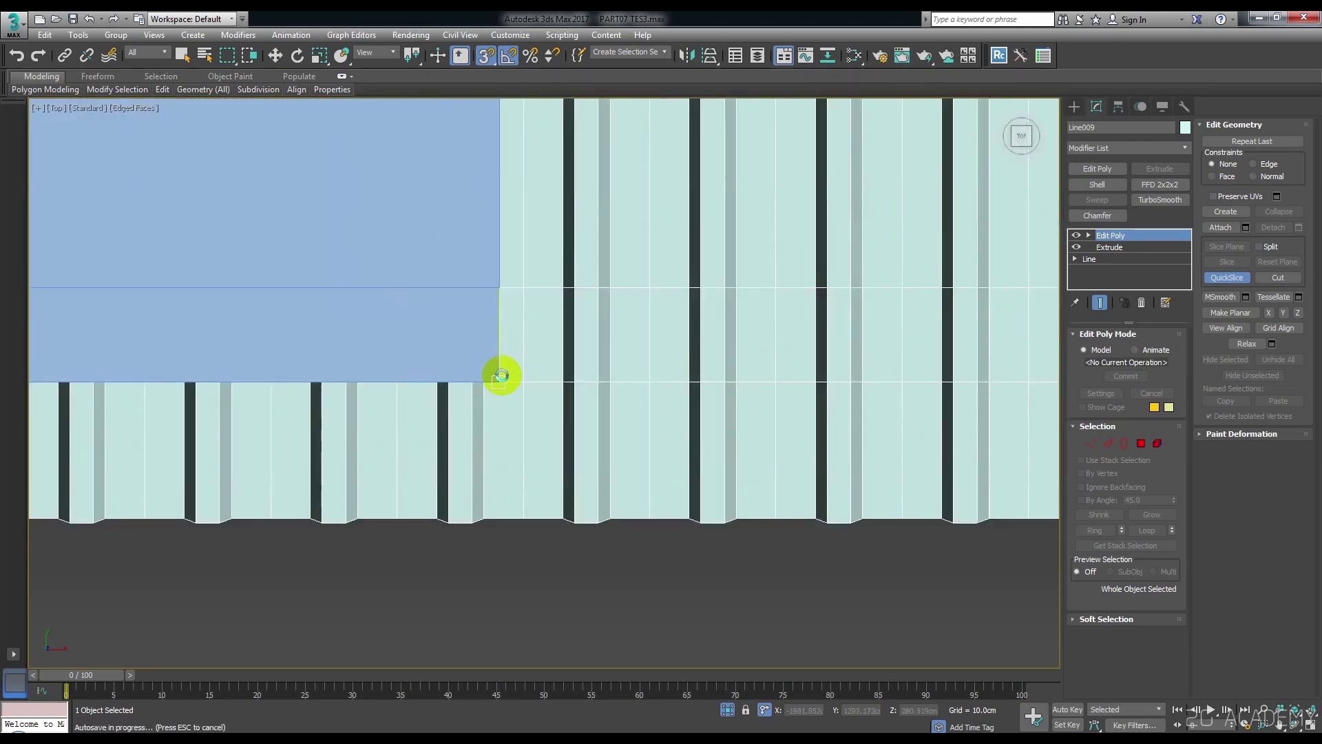
pyautogui.scroll(1, 503, 383)
pyautogui.click(503, 383)
pyautogui.scroll(-2, 597, 438)
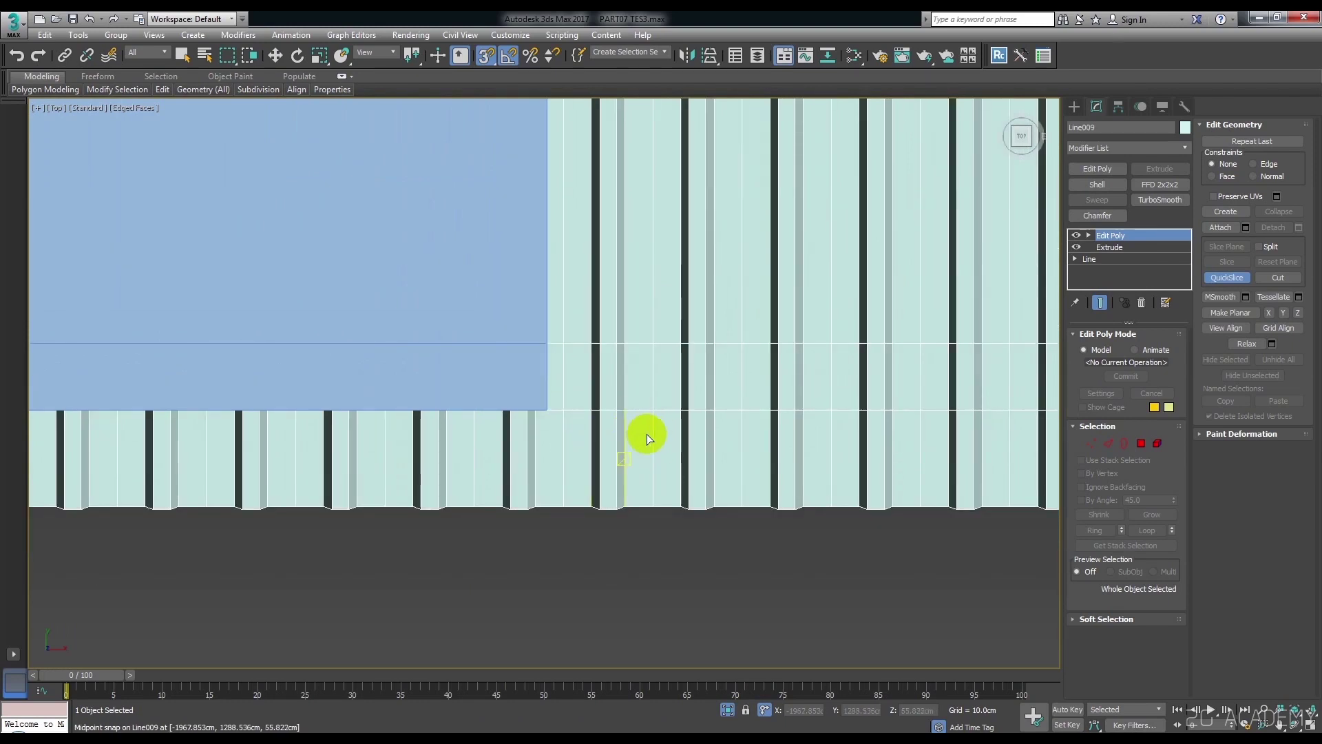
pyautogui.scroll(-3, 644, 436)
pyautogui.scroll(-2, 598, 411)
pyautogui.scroll(3, 579, 482)
pyautogui.scroll(3, 545, 357)
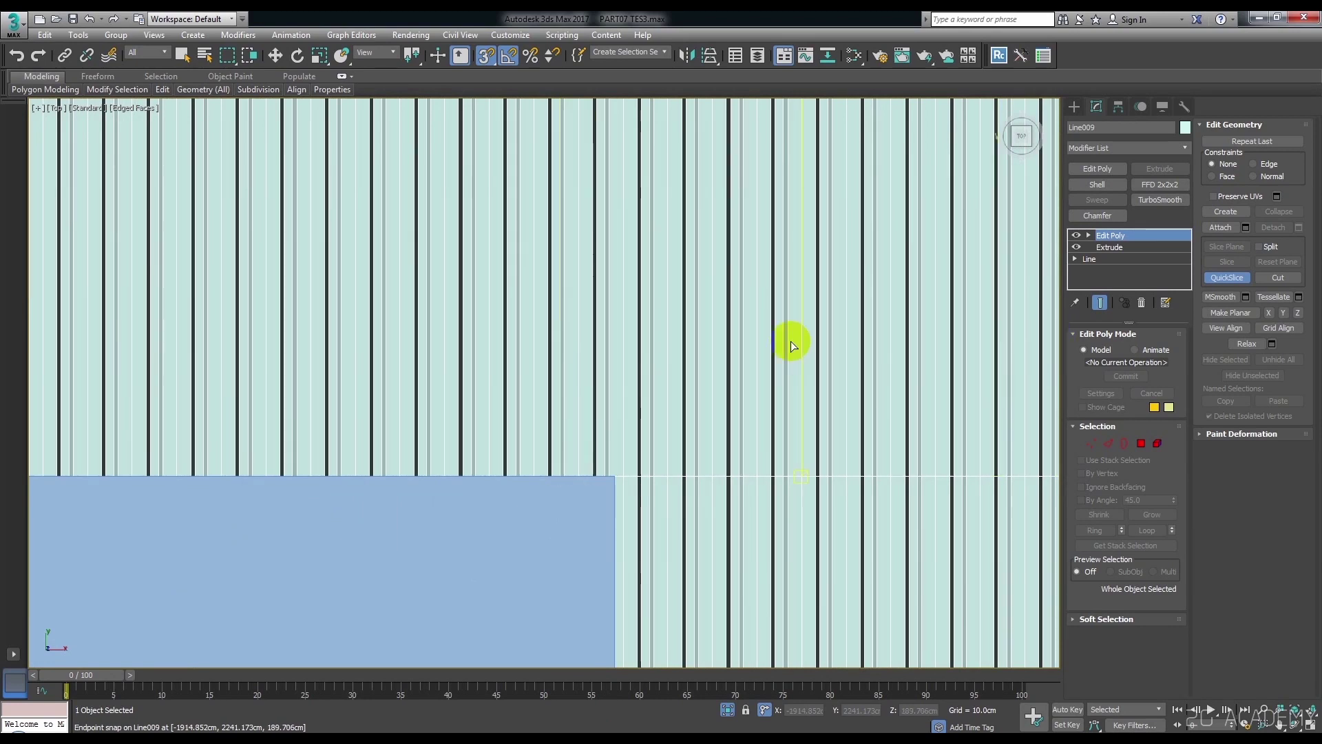
# Convert Line009 to an Editable Poly, collapsing its Extrude and Edit Poly modifiers.
pyautogui.rightClick(724, 290)
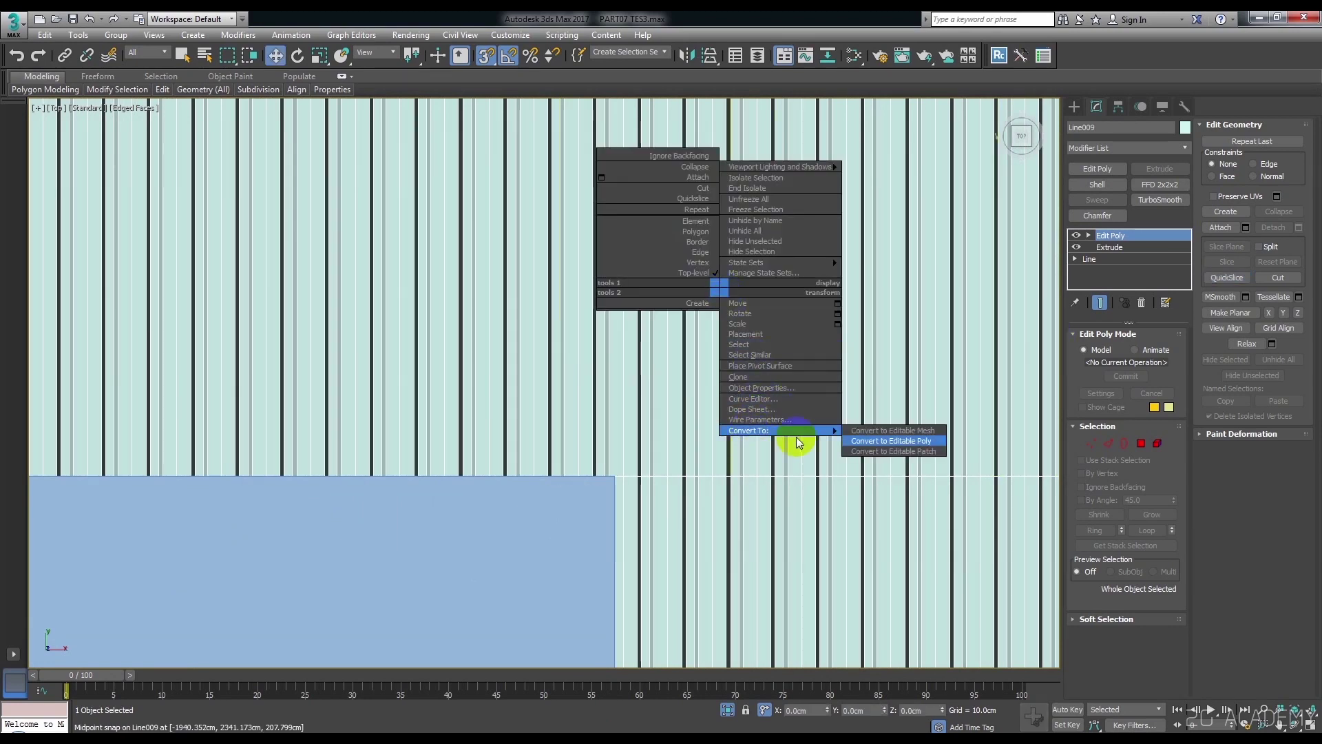
pyautogui.click(888, 444)
pyautogui.scroll(1, 822, 454)
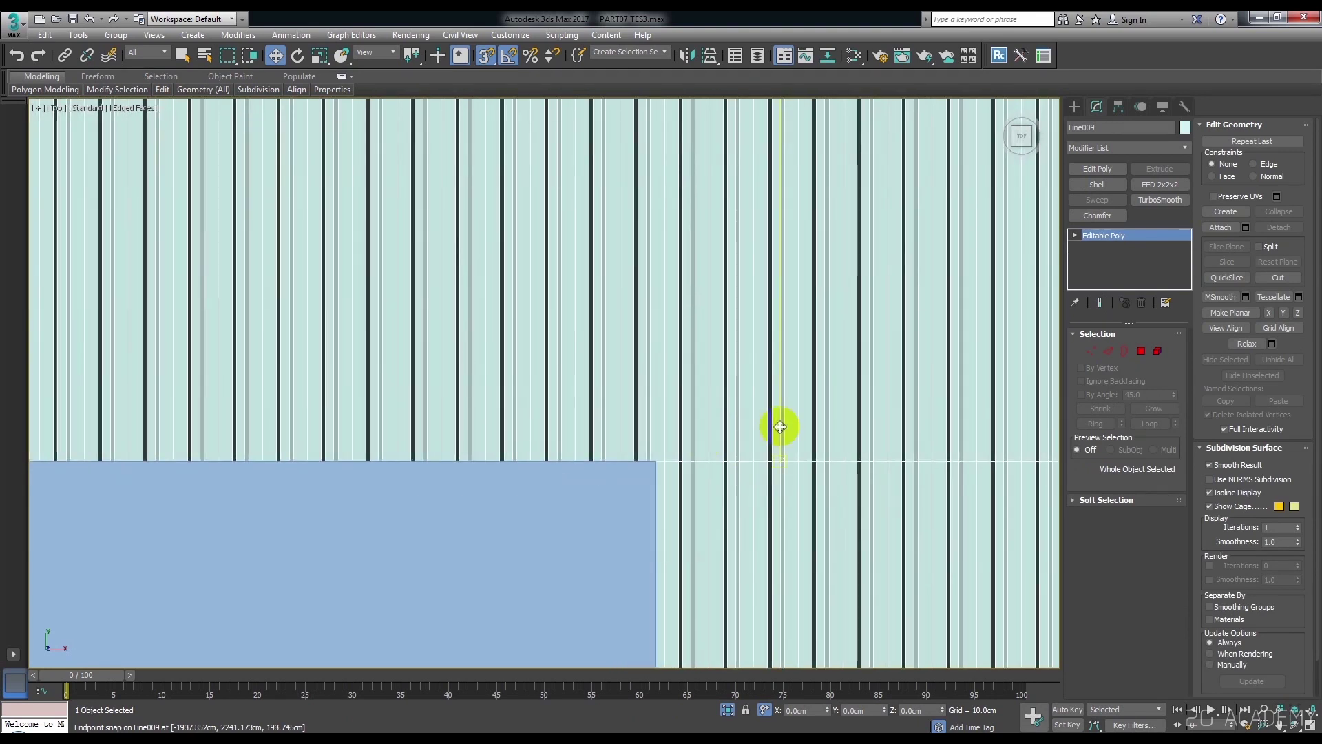
pyautogui.scroll(2, 779, 428)
# Start another QuickSlice at the panel corner, pan around the roof, then cancel it.
pyautogui.click(1216, 281)
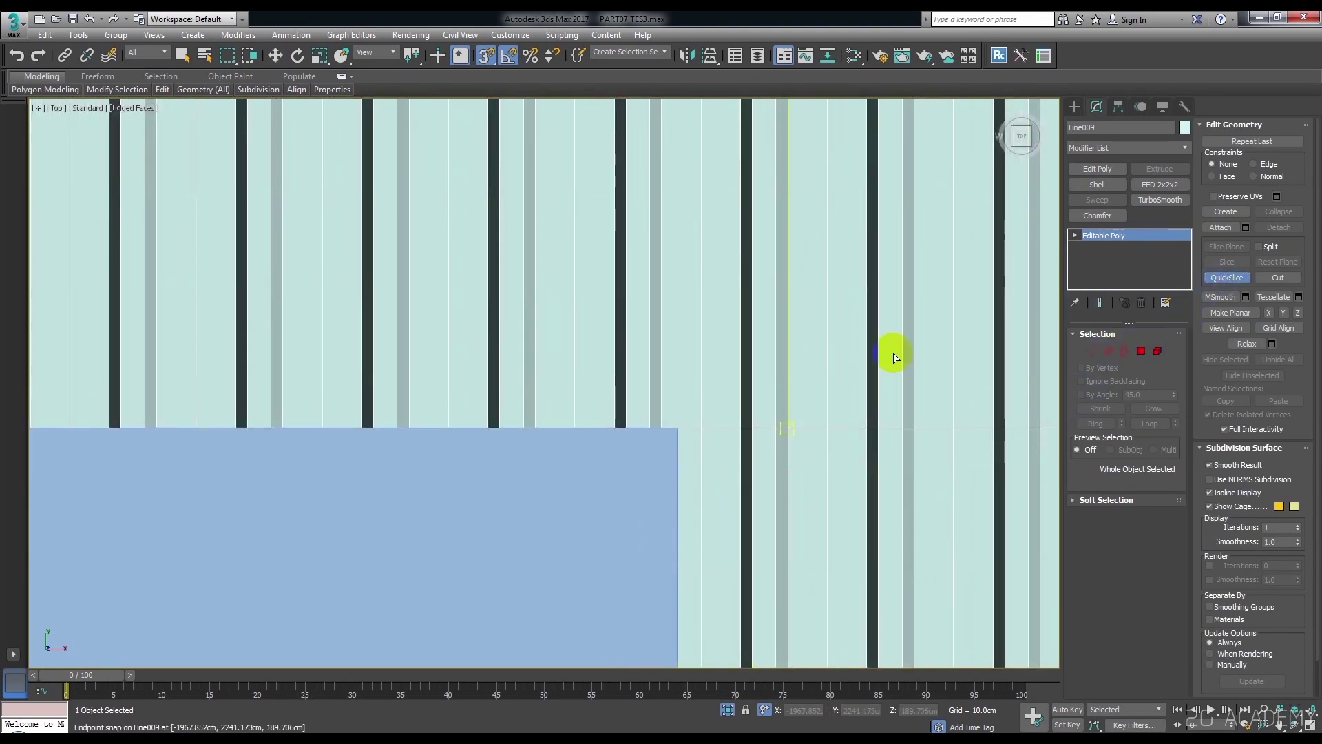
pyautogui.click(675, 424)
pyautogui.scroll(-3, 694, 276)
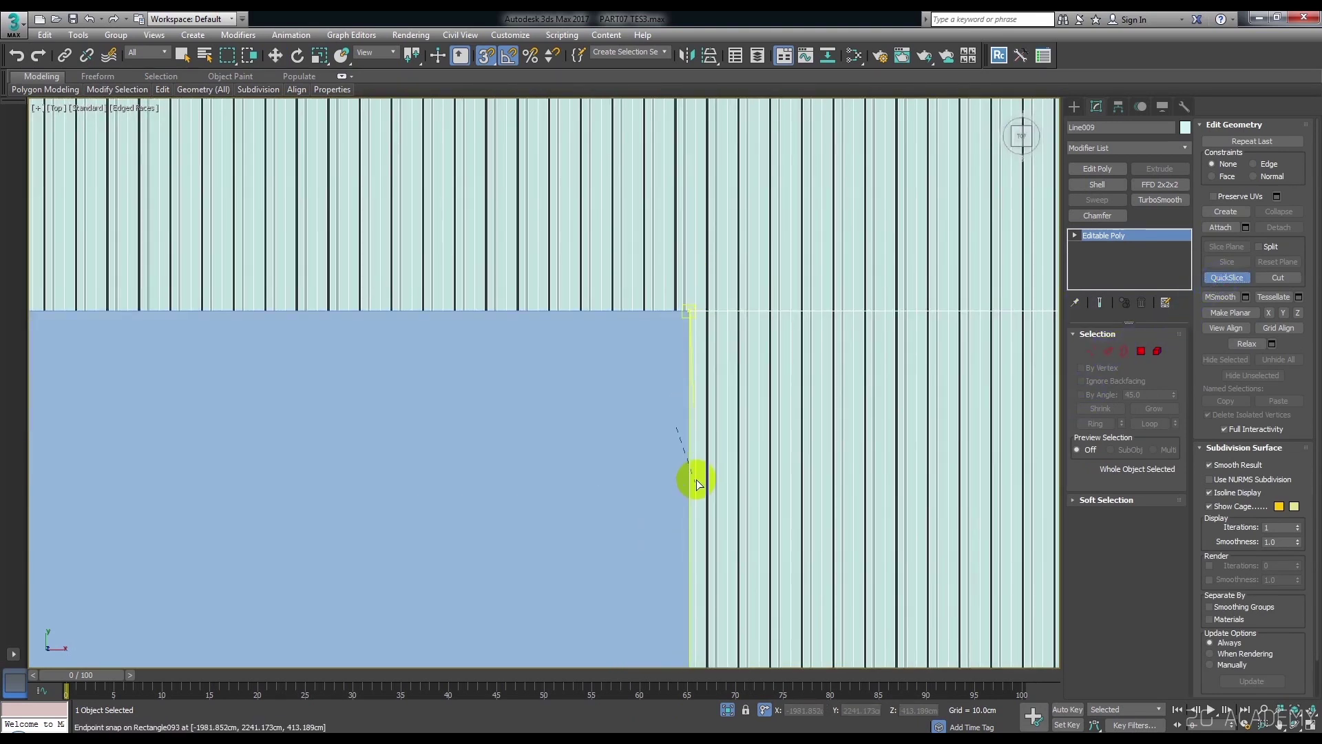
pyautogui.scroll(-3, 629, 168)
pyautogui.scroll(3, 633, 270)
pyautogui.scroll(2, 664, 496)
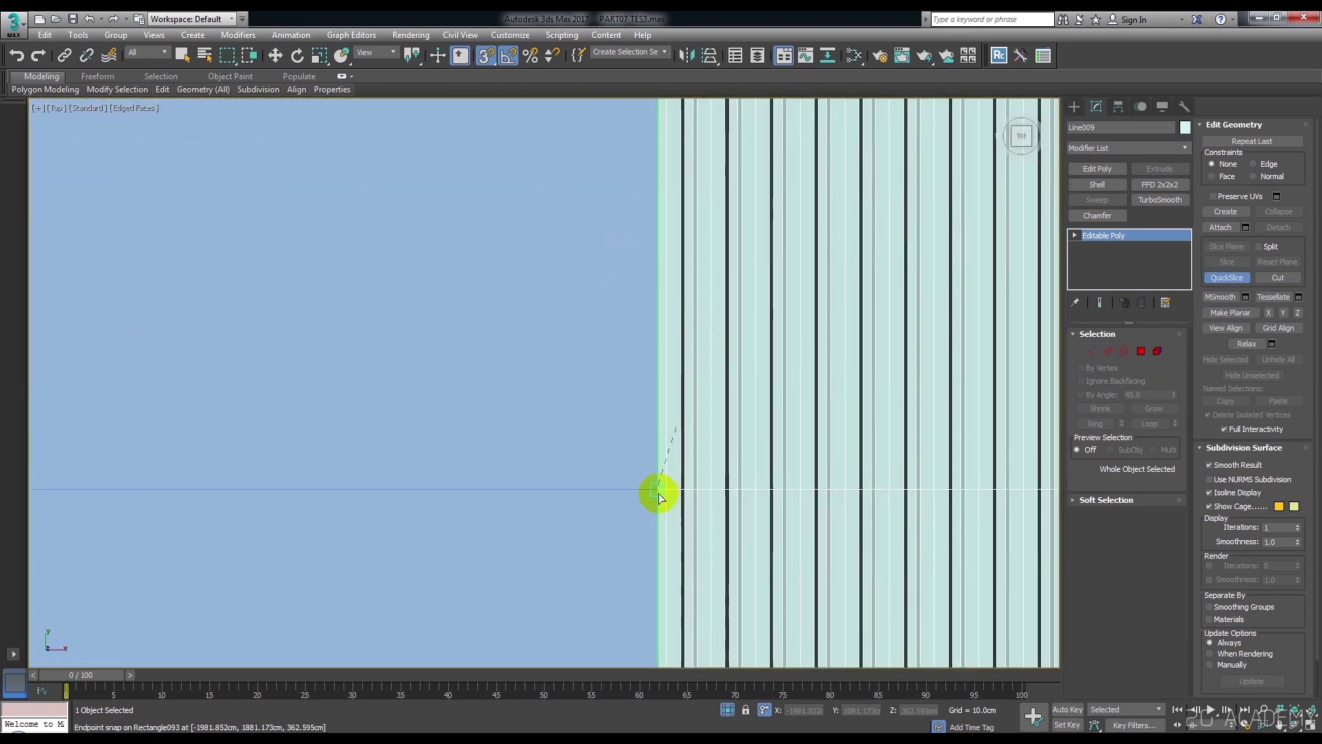
pyautogui.scroll(-4, 659, 458)
pyautogui.scroll(2, 605, 422)
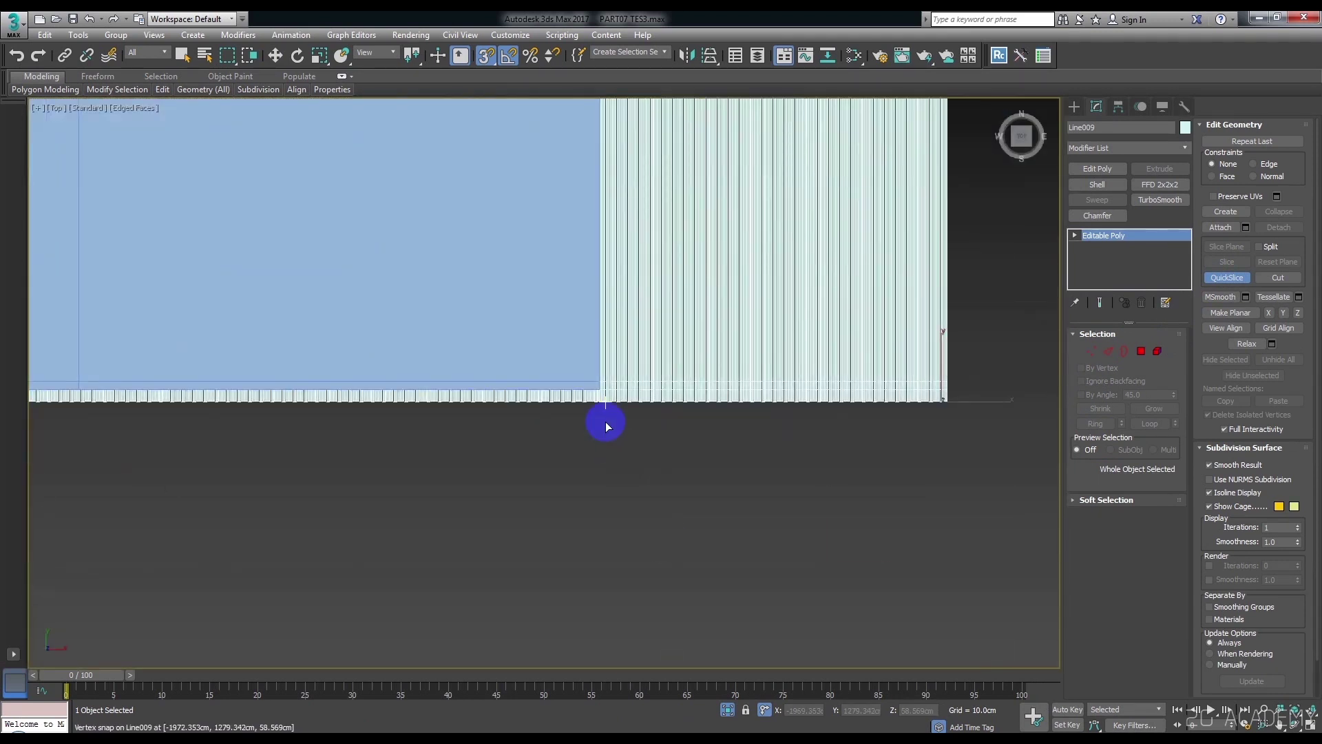
pyautogui.scroll(4, 606, 421)
pyautogui.scroll(-3, 593, 365)
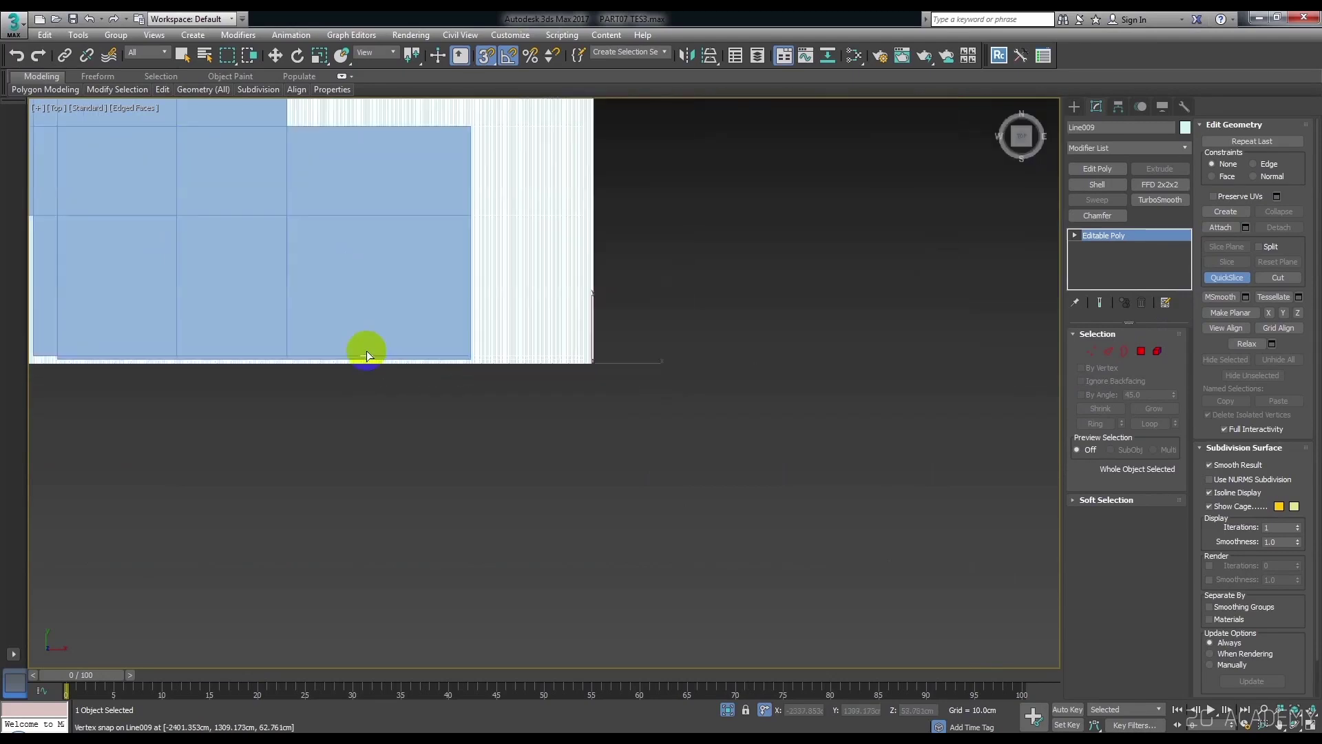
pyautogui.moveTo(437, 461); pyautogui.dragTo(383, 372, button='middle')
pyautogui.scroll(4, 386, 369)
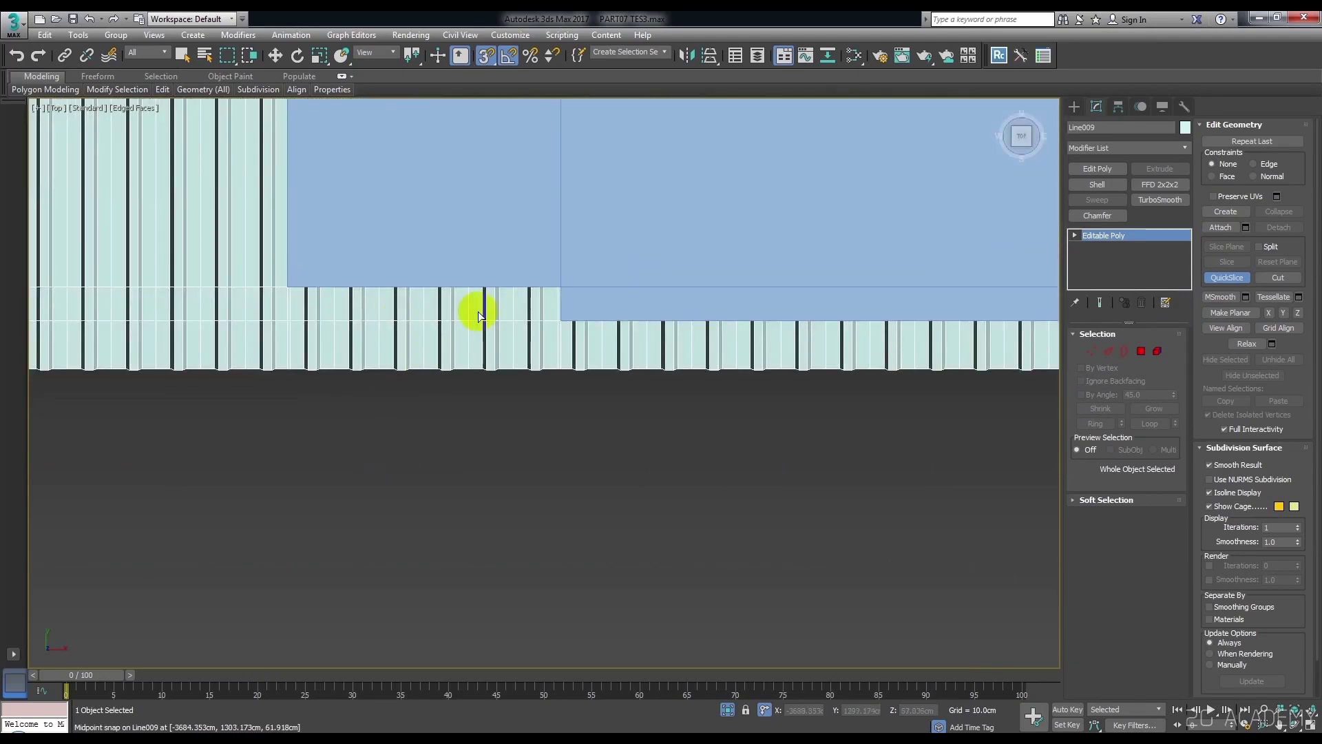
pyautogui.scroll(3, 554, 307)
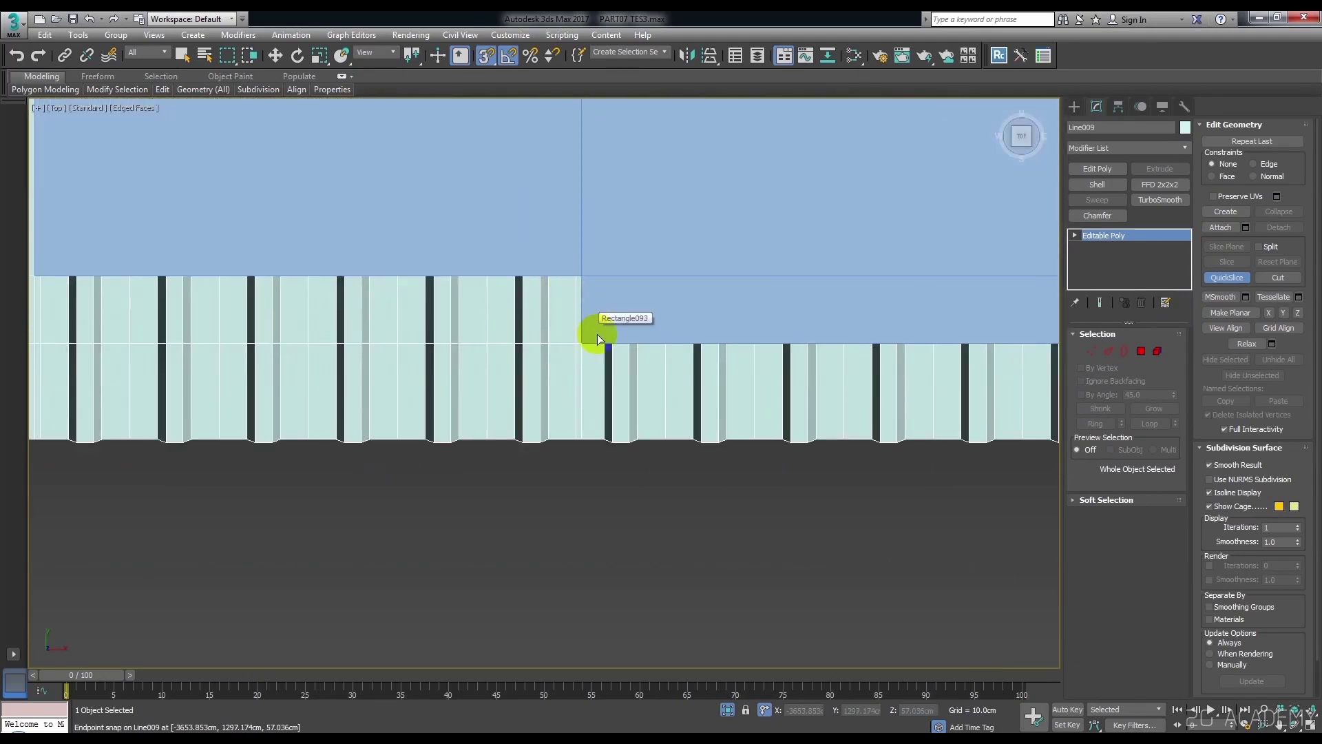
pyautogui.scroll(2, 620, 358)
pyautogui.scroll(2, 425, 363)
pyautogui.scroll(-4, 446, 363)
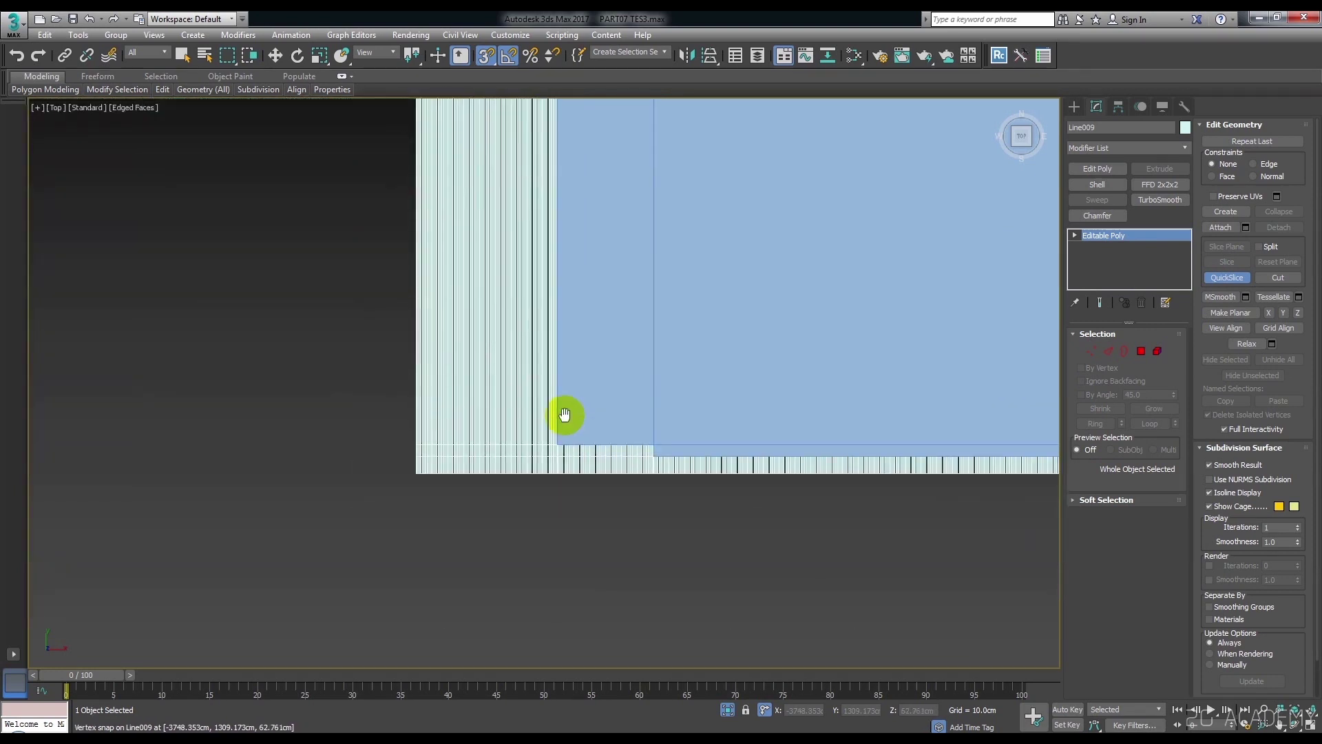
pyautogui.scroll(2, 543, 277)
pyautogui.scroll(2, 551, 242)
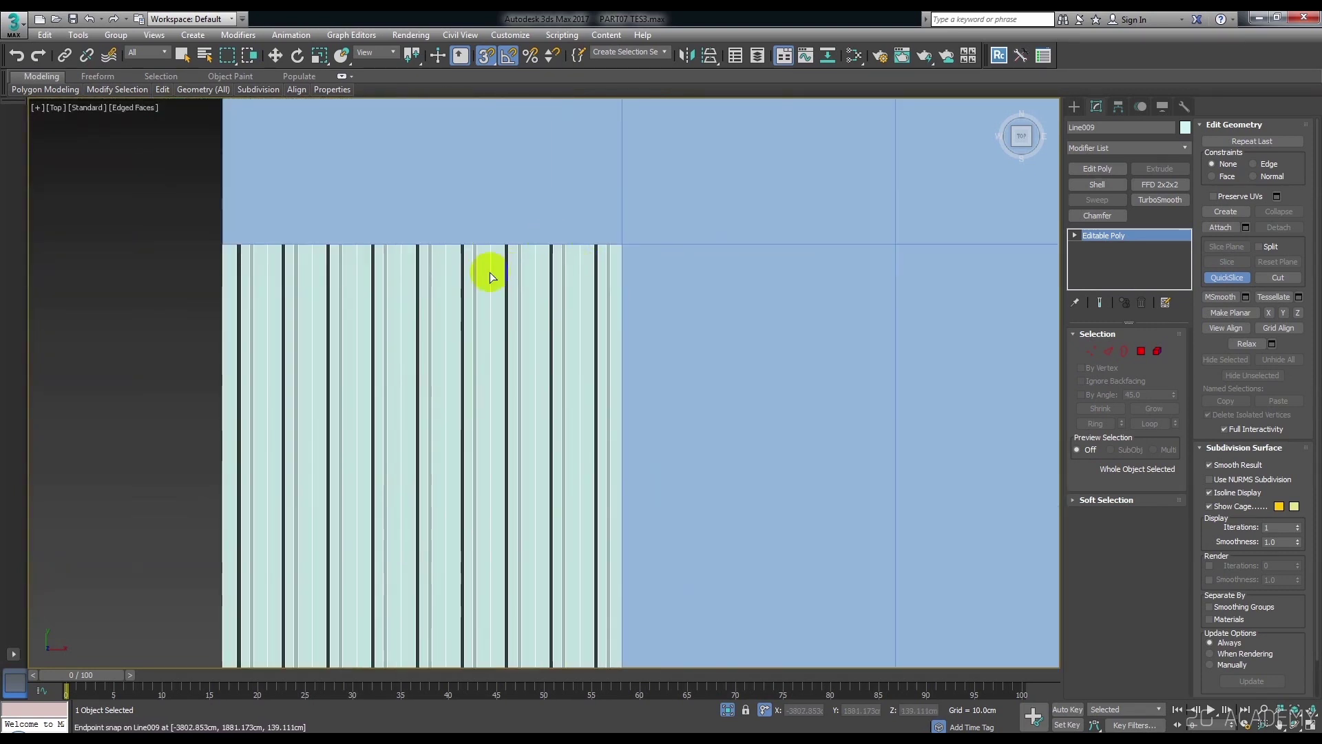
pyautogui.scroll(-3, 507, 319)
pyautogui.scroll(-3, 375, 334)
pyautogui.scroll(2, 590, 298)
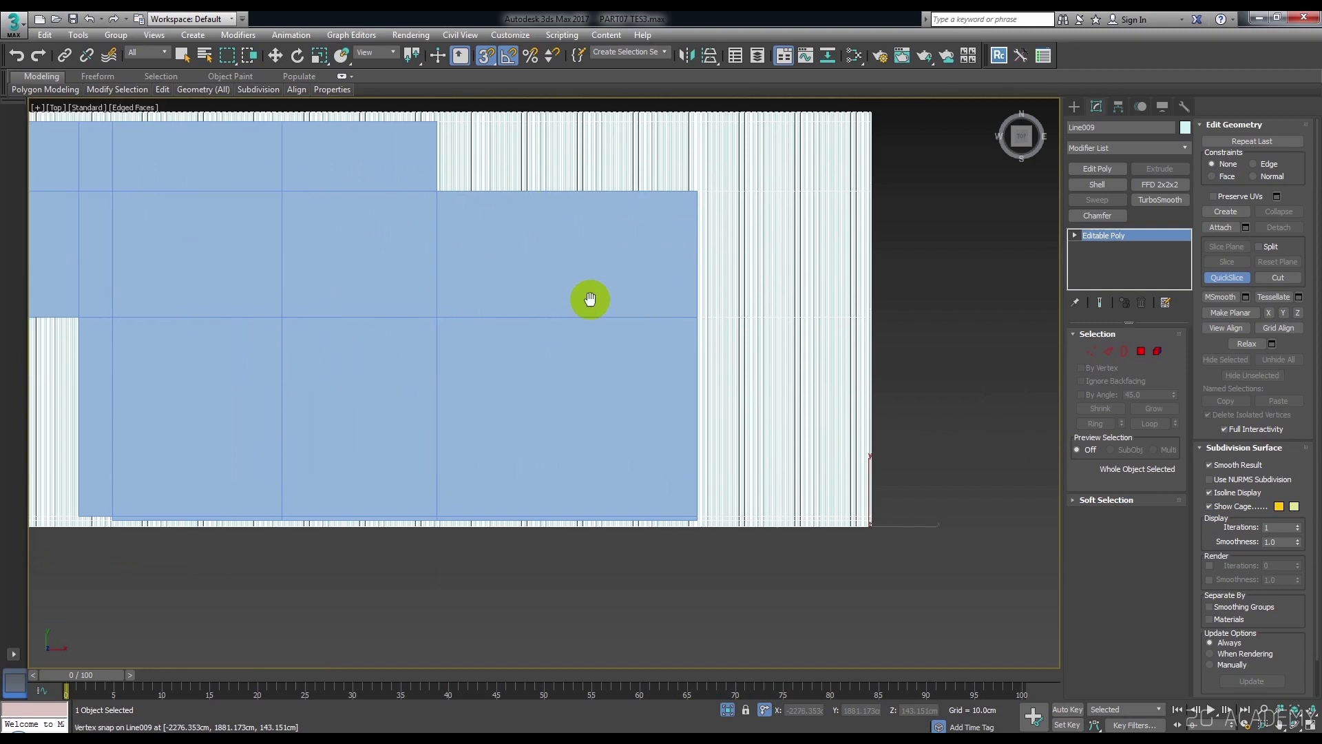
pyautogui.moveTo(590, 298); pyautogui.dragTo(689, 369, button='middle')
pyautogui.scroll(-3, 697, 319)
pyautogui.rightClick(750, 181)
# In Polygon mode, select the sheet's top overhang strip of polygons in the Top view.
pyautogui.click(1155, 354)
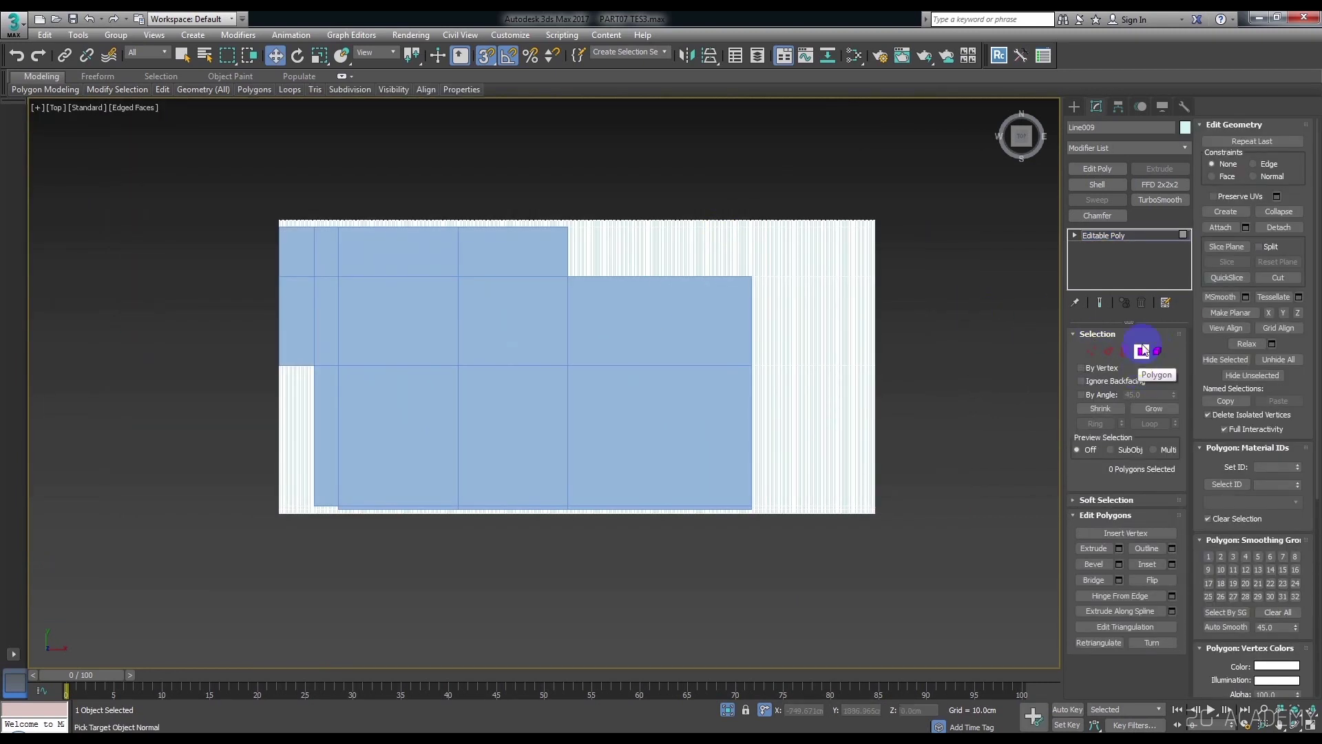
pyautogui.moveTo(832, 245); pyautogui.dragTo(861, 307, button='middle')
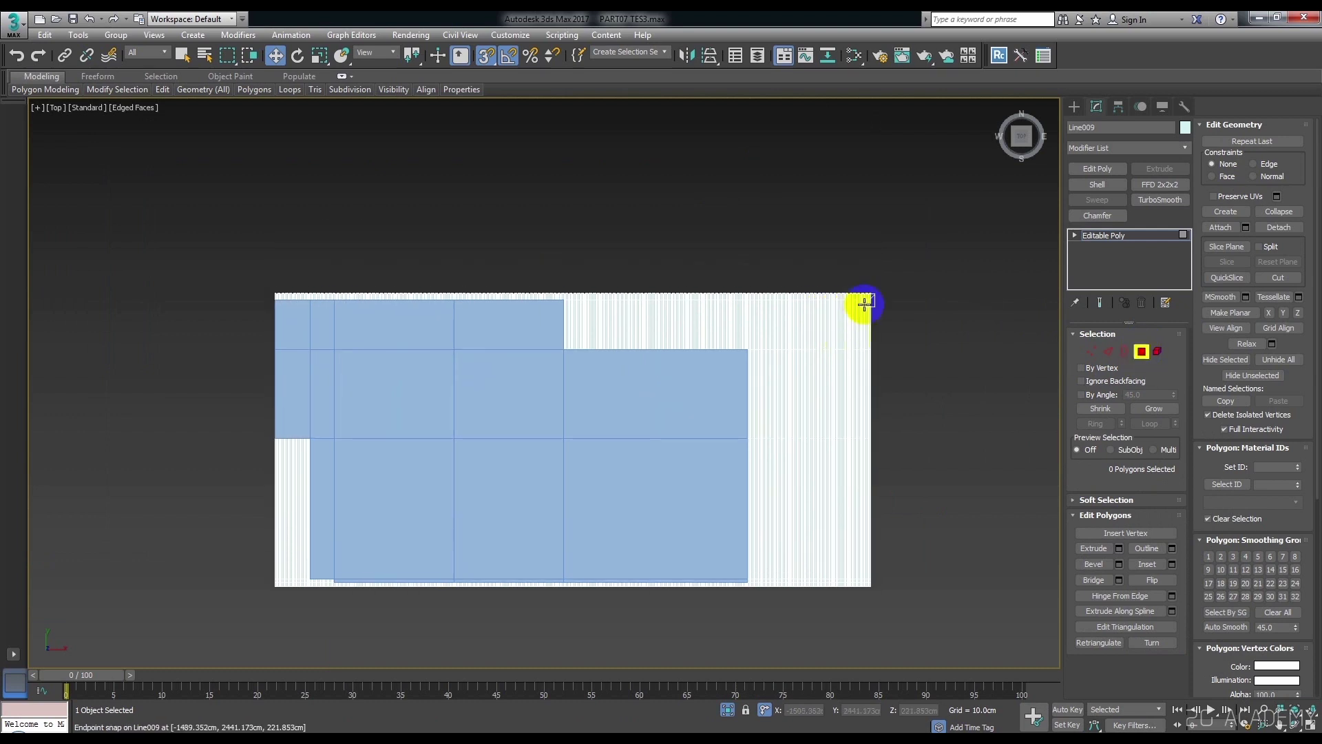
pyautogui.moveTo(874, 295); pyautogui.dragTo(250, 160)
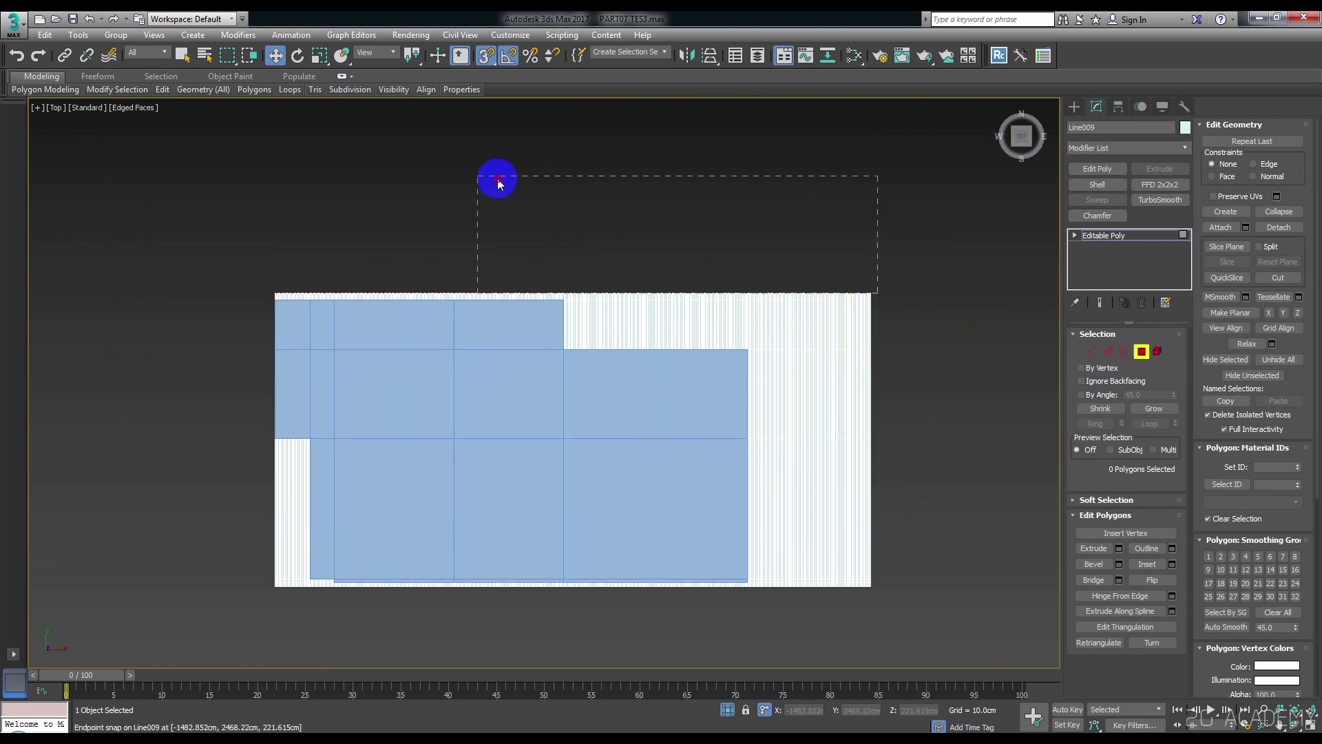
pyautogui.scroll(2, 908, 344)
pyautogui.moveTo(612, 249); pyautogui.dragTo(458, 221)
pyautogui.scroll(2, 436, 292)
pyautogui.scroll(1, 581, 333)
pyautogui.press('q')
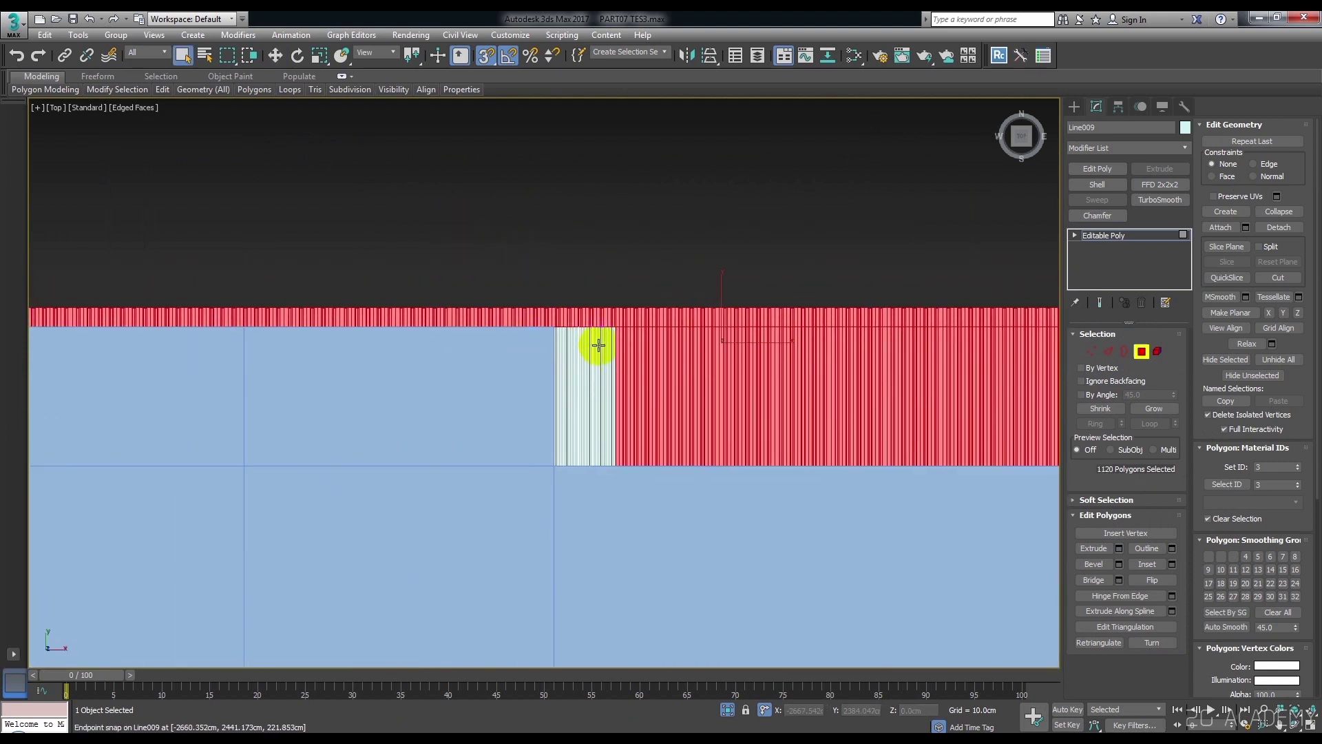
pyautogui.scroll(2, 597, 345)
pyautogui.scroll(1, 620, 307)
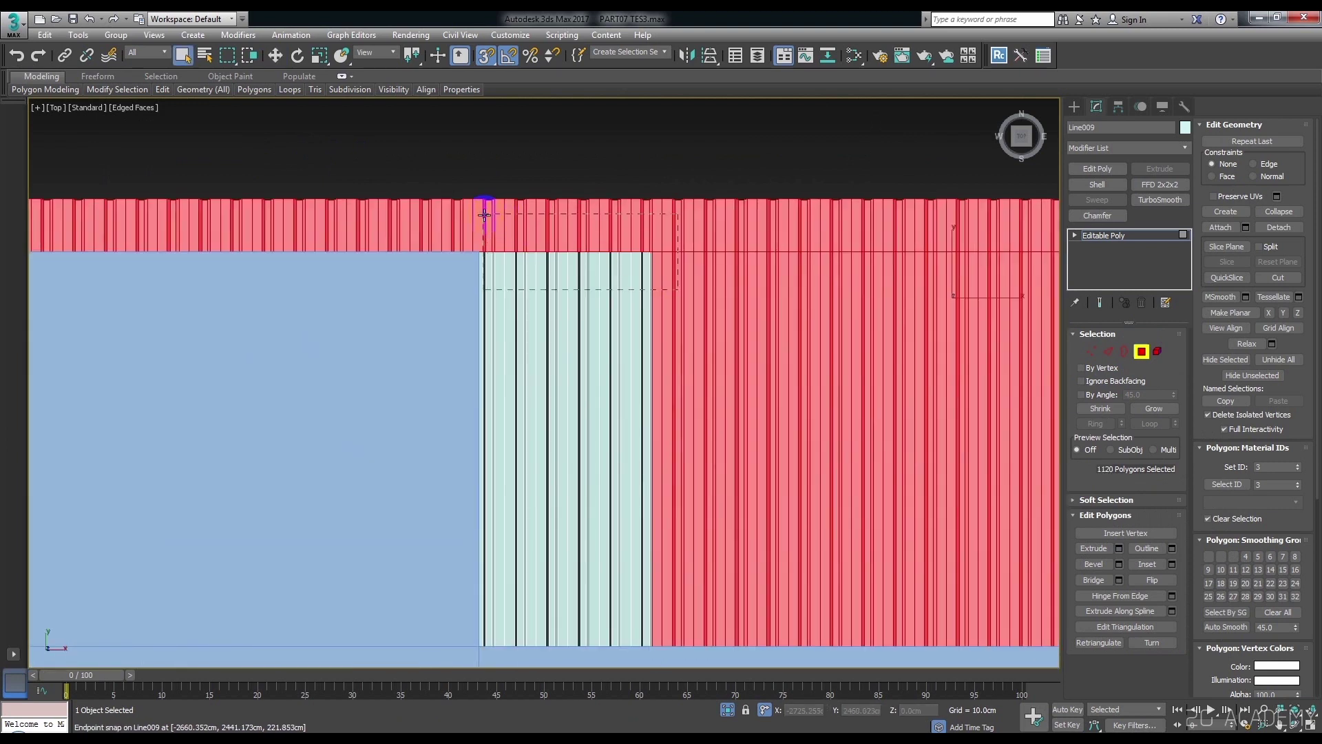
pyautogui.keyDown('ctrl'); pyautogui.moveTo(485, 215); pyautogui.dragTo(486, 219); pyautogui.keyUp('ctrl')
pyautogui.scroll(2, 440, 221)
pyautogui.keyDown('ctrl'); pyautogui.click(401, 179); pyautogui.keyUp('ctrl')
pyautogui.scroll(-4, 406, 175)
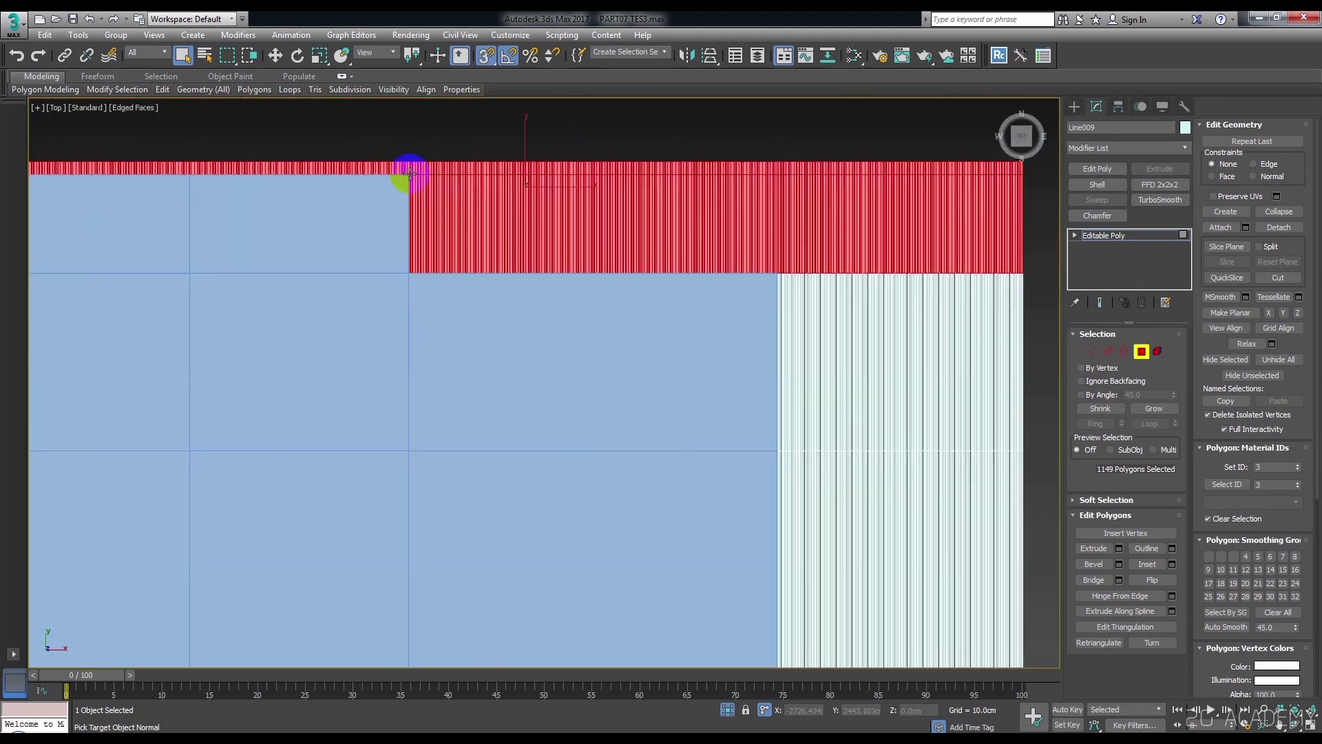
pyautogui.scroll(-1, 501, 238)
# Add the right-side overhang polygons and missed edge polygons to the selection.
pyautogui.keyDown('ctrl'); pyautogui.moveTo(715, 226); pyautogui.dragTo(699, 215); pyautogui.keyUp('ctrl')
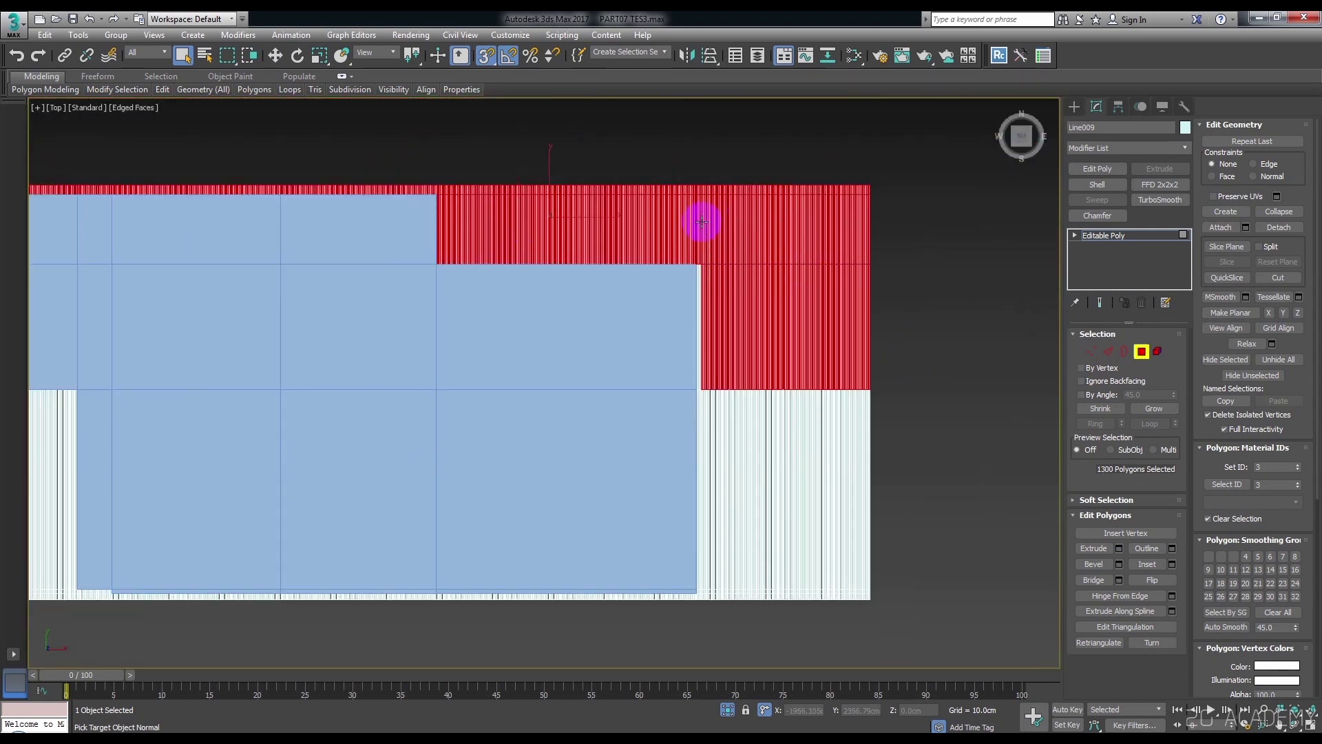
pyautogui.scroll(3, 700, 215)
pyautogui.scroll(2, 630, 284)
pyautogui.keyDown('ctrl'); pyautogui.moveTo(606, 215); pyautogui.dragTo(607, 217); pyautogui.keyUp('ctrl')
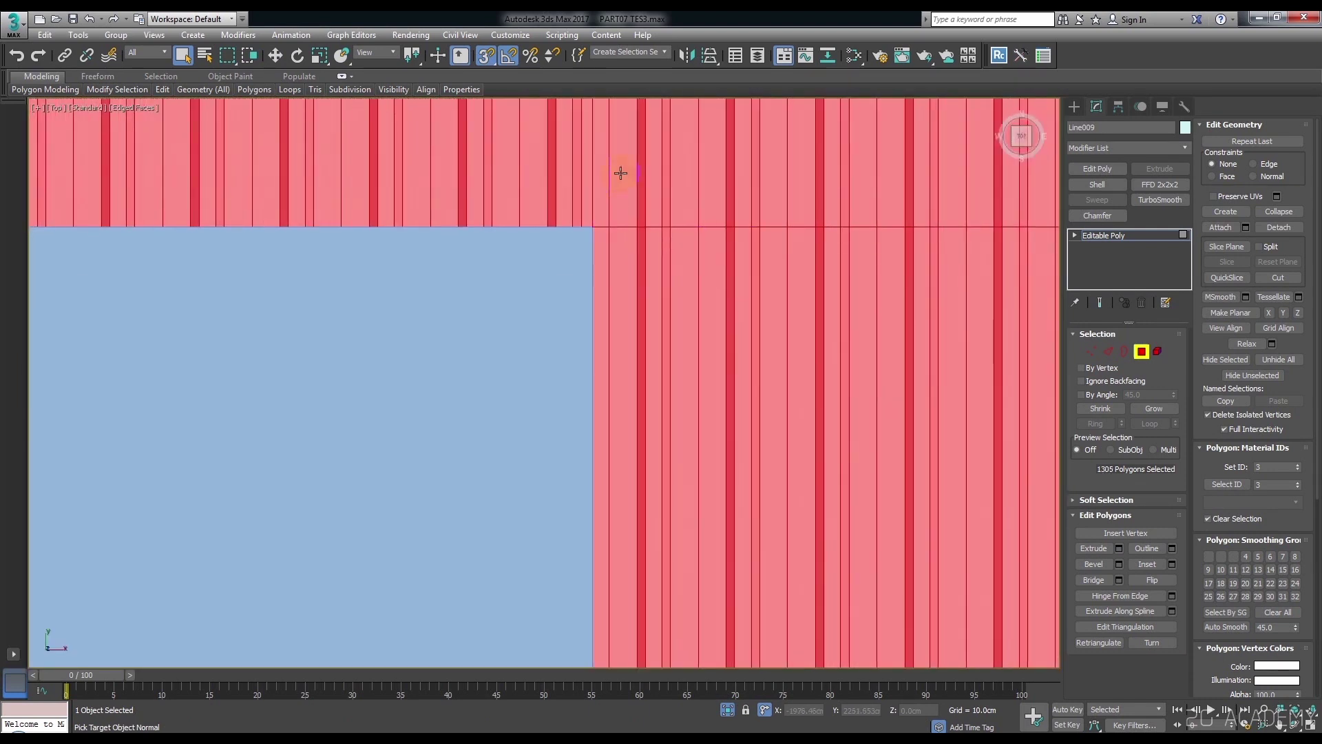
pyautogui.scroll(-4, 641, 186)
pyautogui.scroll(1, 666, 232)
pyautogui.scroll(-1, 765, 453)
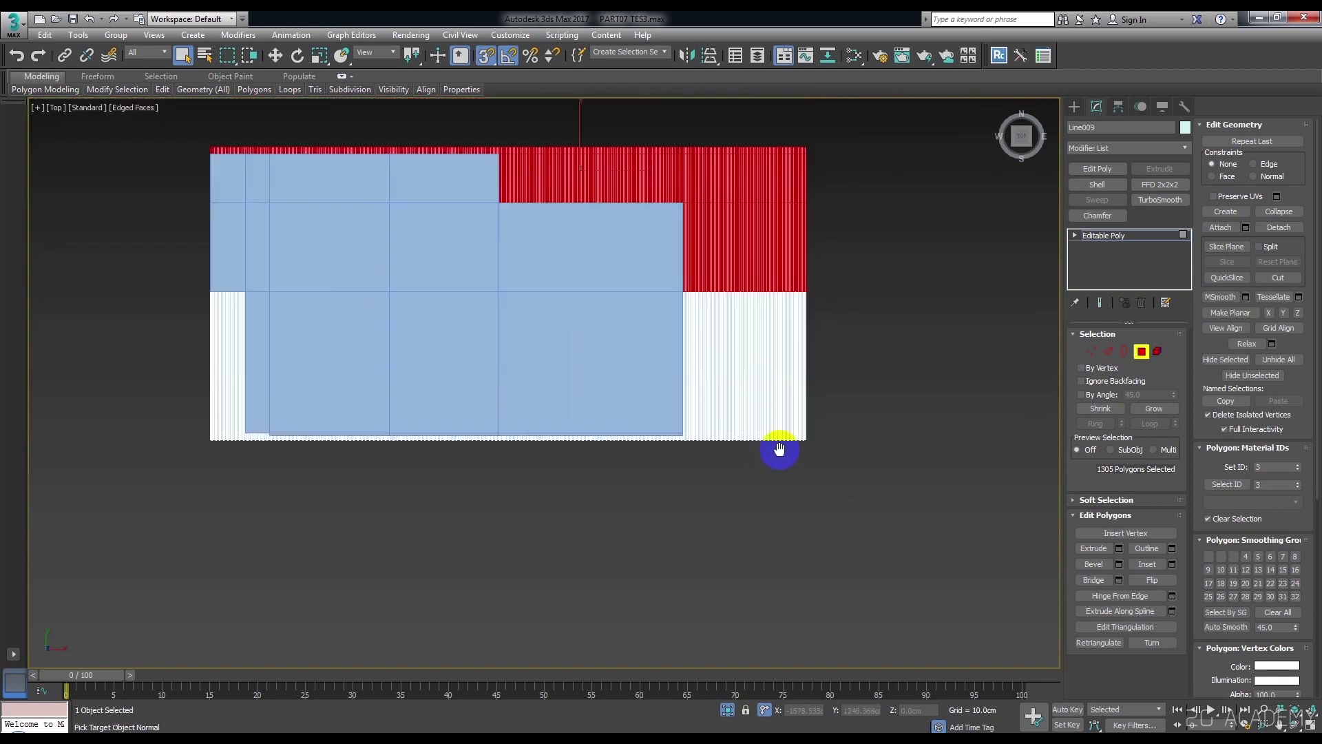
pyautogui.moveTo(780, 449); pyautogui.dragTo(887, 458, button='middle')
pyautogui.keyDown('ctrl'); pyautogui.moveTo(867, 381); pyautogui.dragTo(776, 295); pyautogui.keyUp('ctrl')
pyautogui.scroll(2, 774, 289)
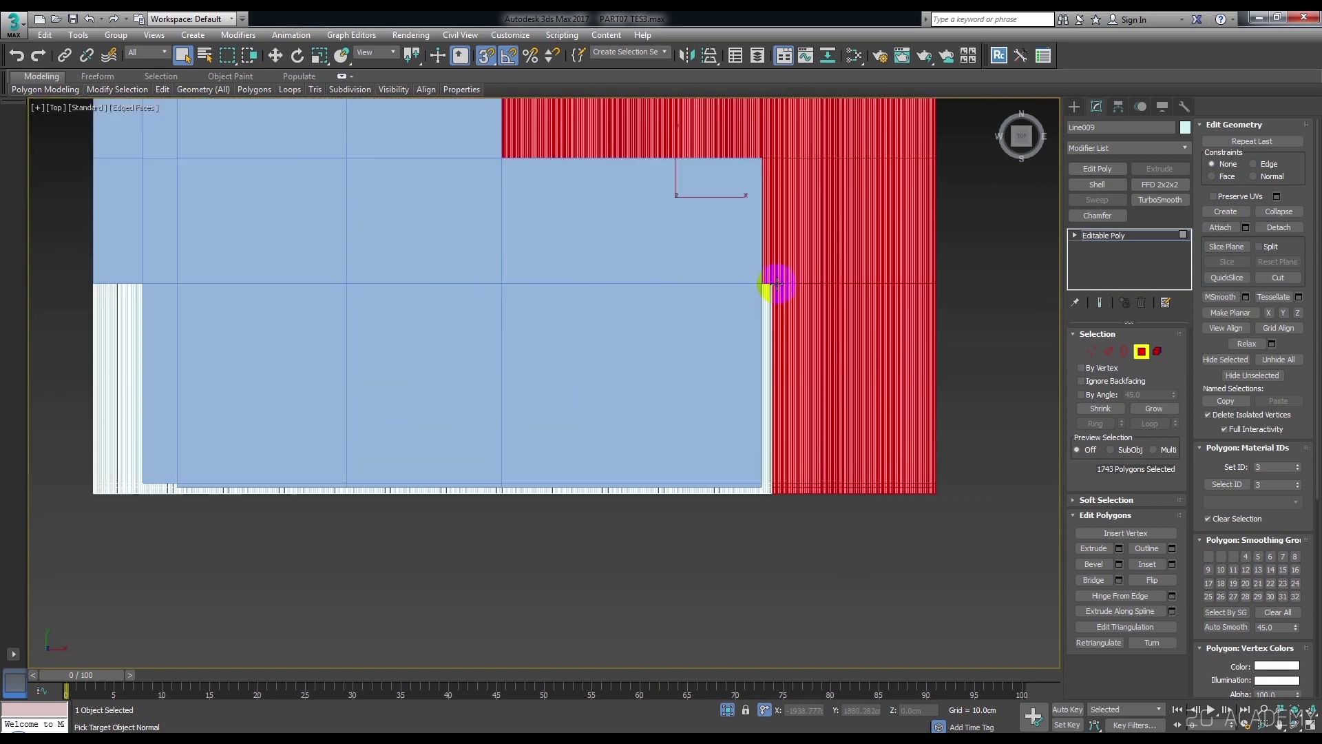
pyautogui.scroll(3, 774, 290)
pyautogui.keyDown('ctrl'); pyautogui.moveTo(650, 241); pyautogui.dragTo(650, 231); pyautogui.keyUp('ctrl')
pyautogui.scroll(-4, 776, 304)
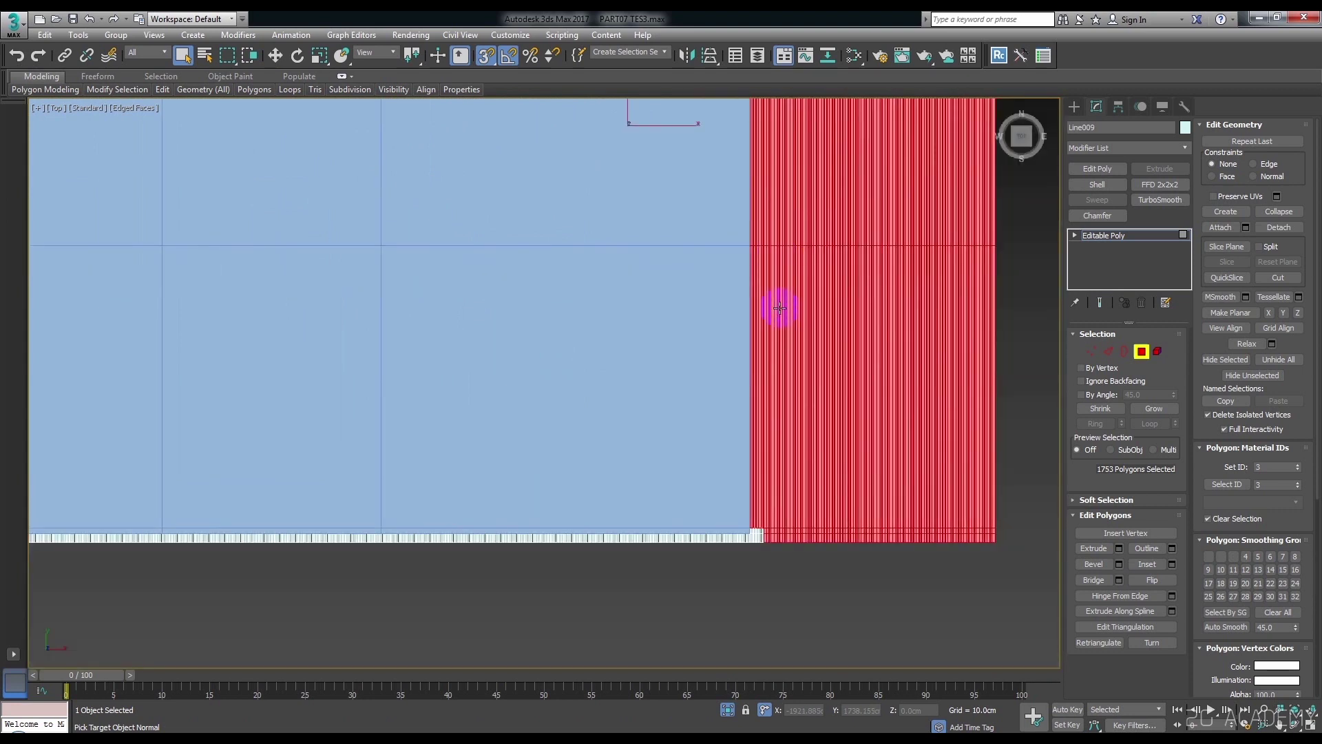
# Add the bottom and left overhang strips to the selection, then view the sheet in 3D.
pyautogui.moveTo(777, 304); pyautogui.dragTo(865, 358, button='middle')
pyautogui.scroll(1, 897, 444)
pyautogui.scroll(1, 897, 444)
pyautogui.keyDown('ctrl'); pyautogui.moveTo(884, 451); pyautogui.dragTo(793, 350); pyautogui.keyUp('ctrl')
pyautogui.scroll(-1, 868, 422)
pyautogui.scroll(-3, 884, 436)
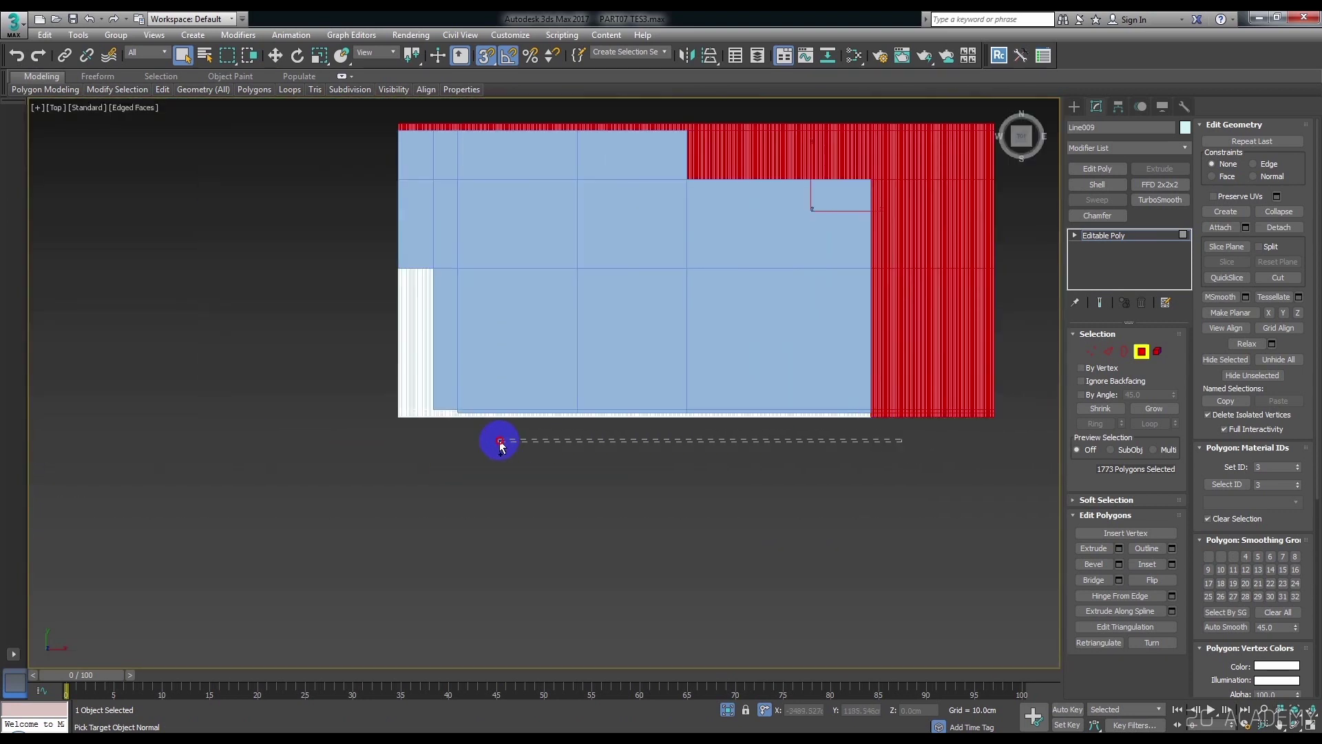
pyautogui.keyDown('ctrl'); pyautogui.moveTo(395, 421); pyautogui.dragTo(387, 416); pyautogui.keyUp('ctrl')
pyautogui.scroll(2, 437, 413)
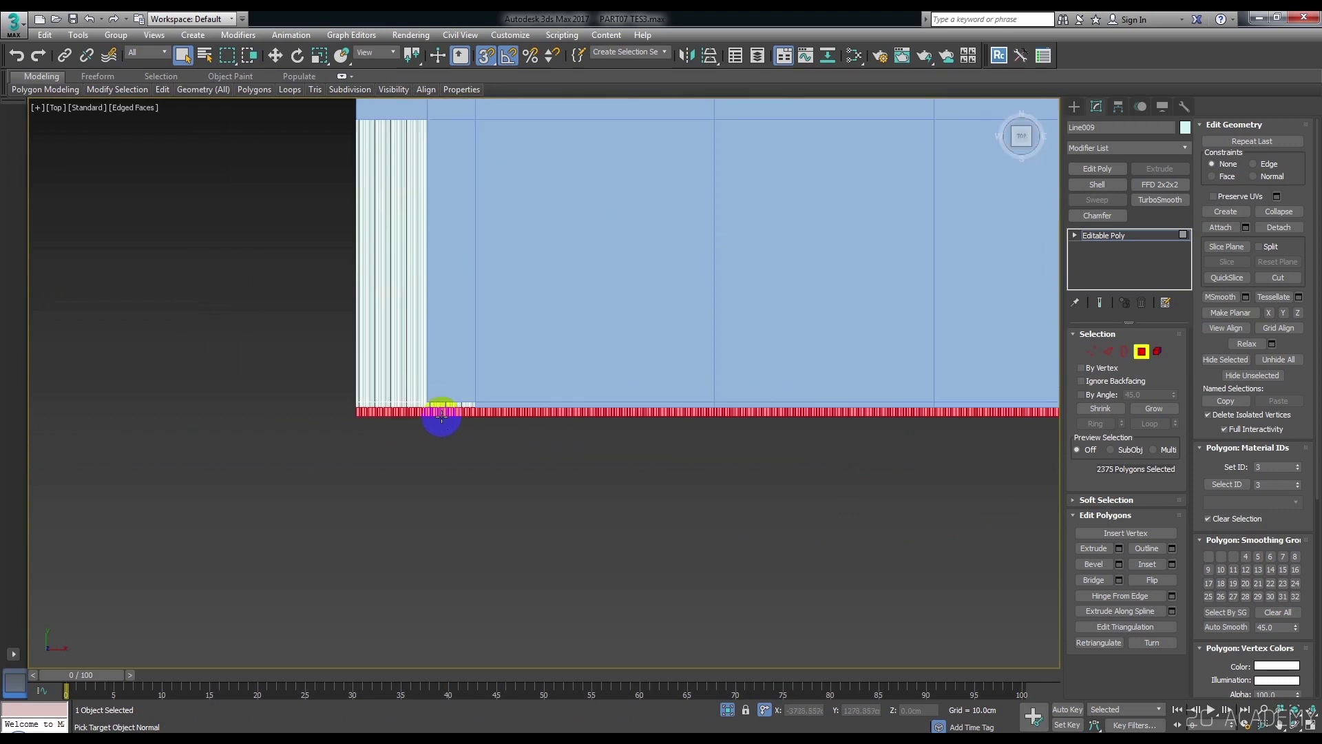
pyautogui.scroll(2, 649, 407)
pyautogui.scroll(2, 740, 389)
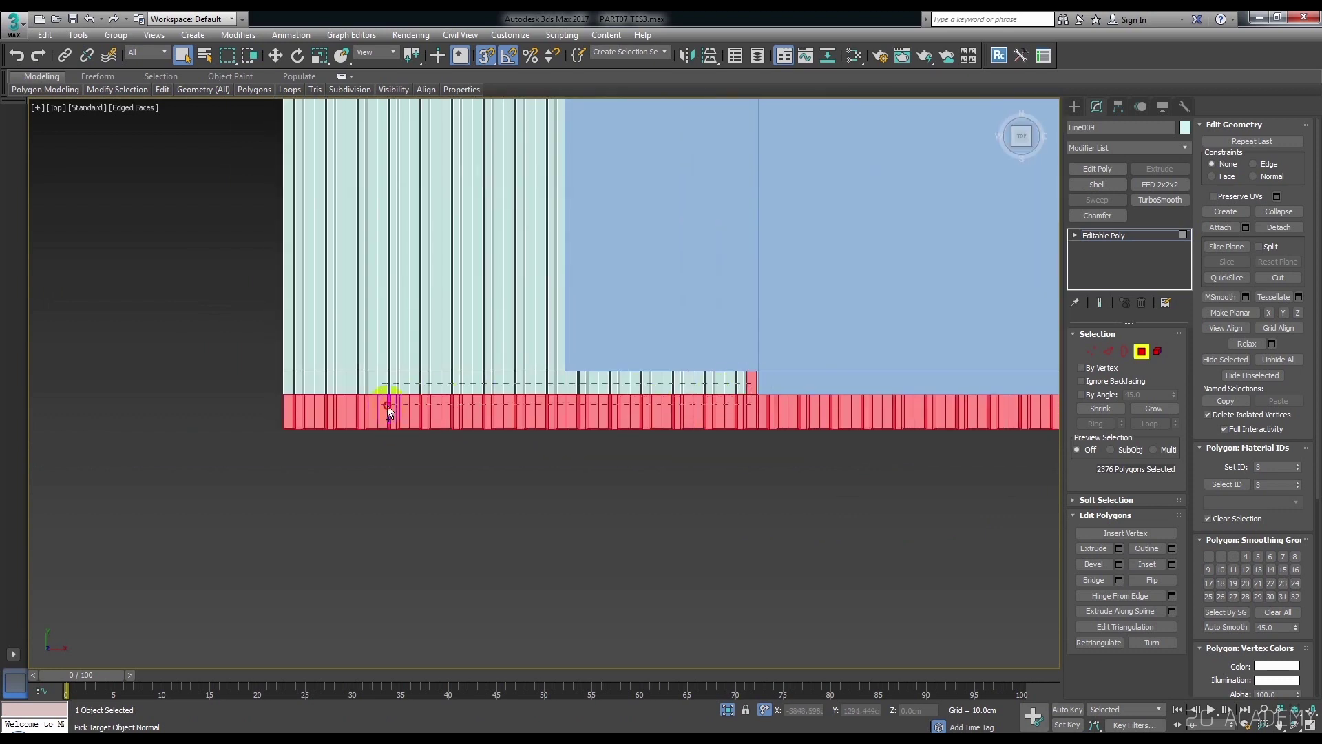
pyautogui.keyDown('ctrl'); pyautogui.moveTo(239, 408); pyautogui.dragTo(266, 399); pyautogui.keyUp('ctrl')
pyautogui.scroll(3, 737, 375)
pyautogui.scroll(3, 737, 381)
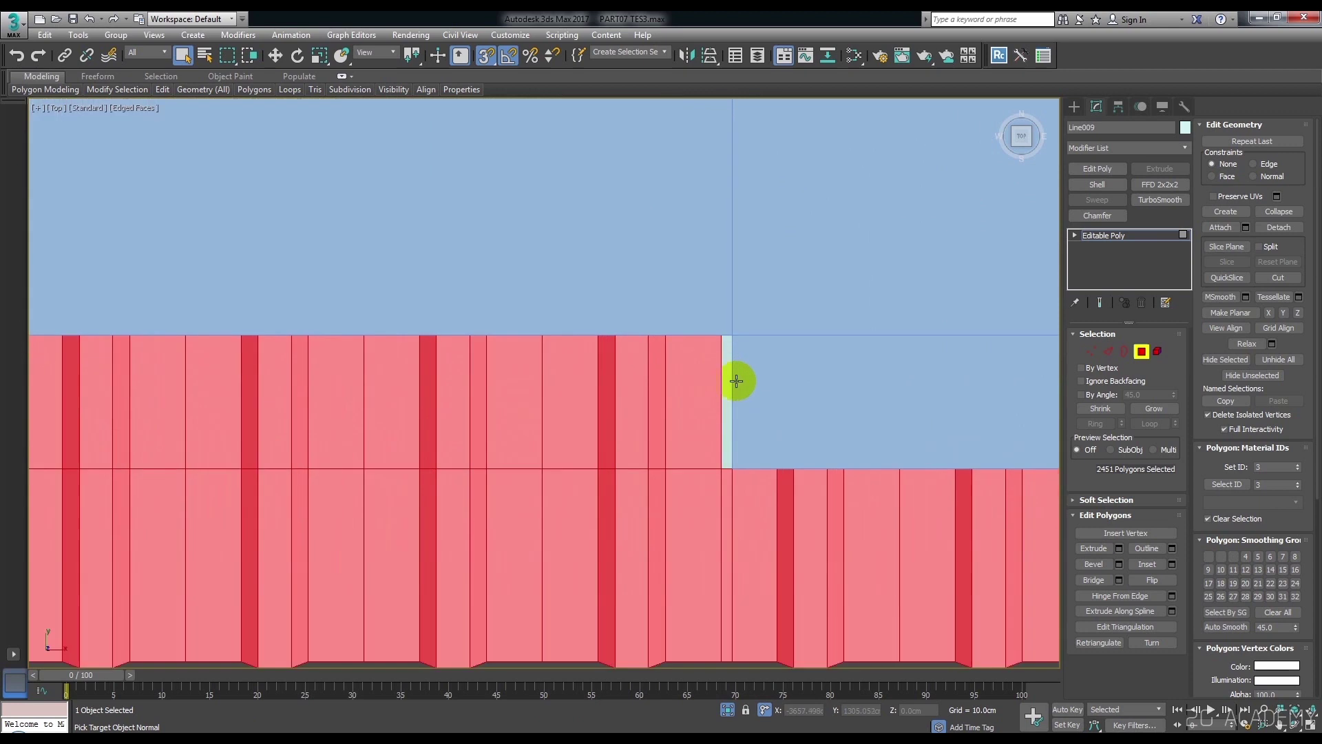
pyautogui.scroll(-4, 930, 508)
pyautogui.scroll(1, 703, 493)
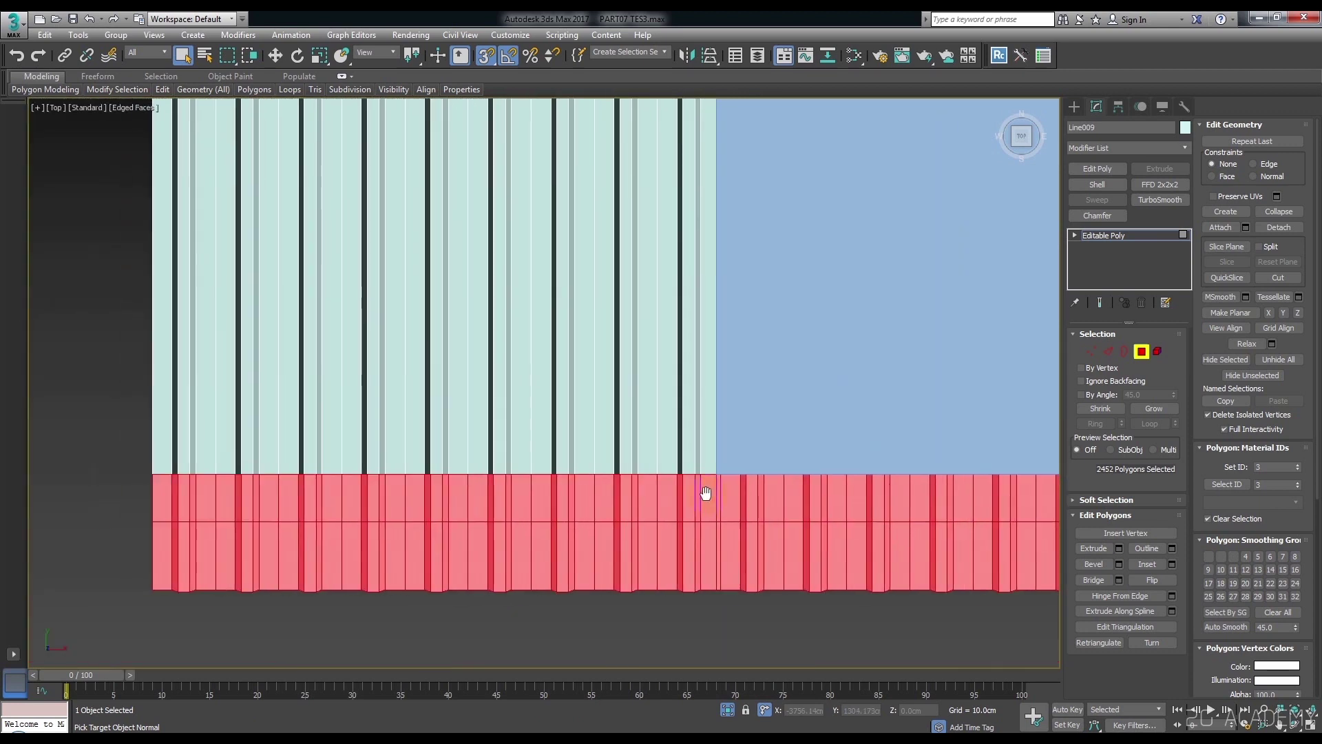
pyautogui.keyDown('ctrl'); pyautogui.moveTo(188, 451); pyautogui.dragTo(187, 451); pyautogui.keyUp('ctrl')
pyautogui.scroll(3, 530, 448)
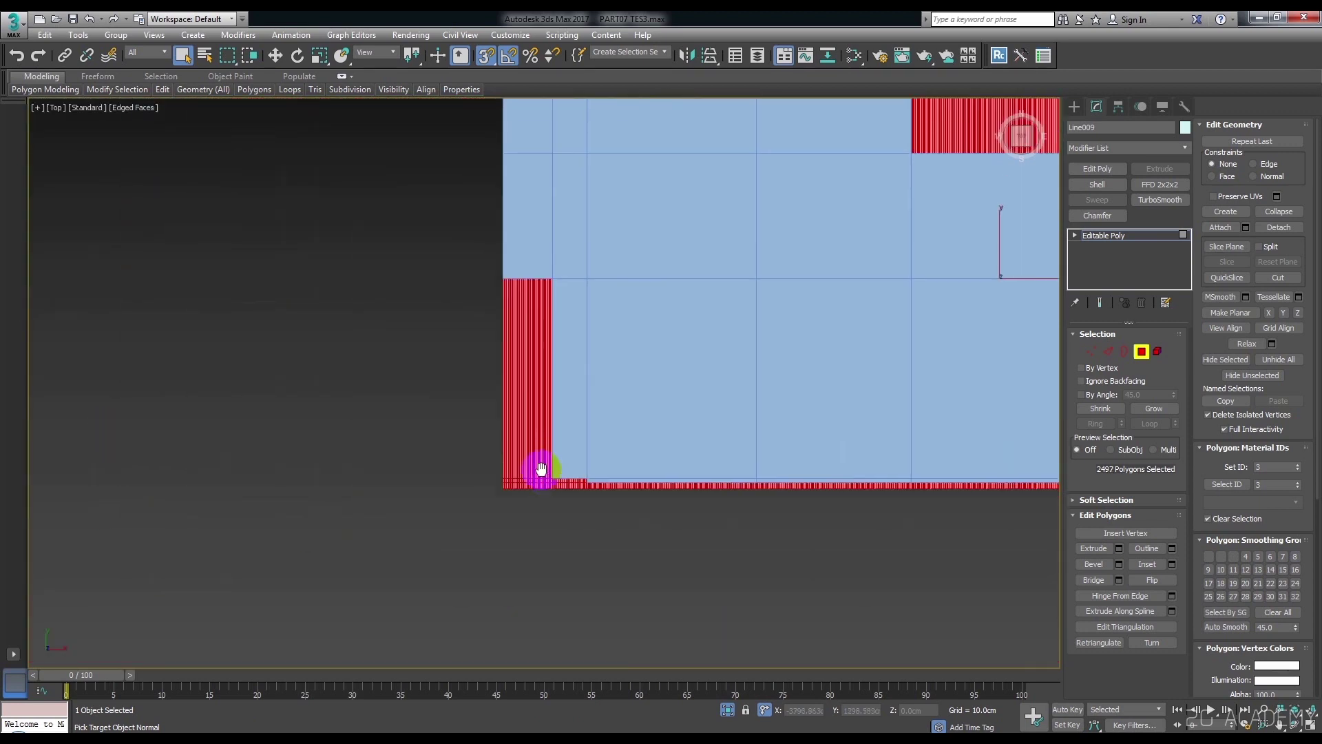
pyautogui.scroll(-3, 571, 455)
pyautogui.moveTo(574, 459)
pyautogui.keyDown('alt'); pyautogui.mouseDown(button='middle')
pyautogui.moveTo(606, 398)
pyautogui.moveTo(622, 462)
pyautogui.mouseUp(button='middle'); pyautogui.keyUp('alt')
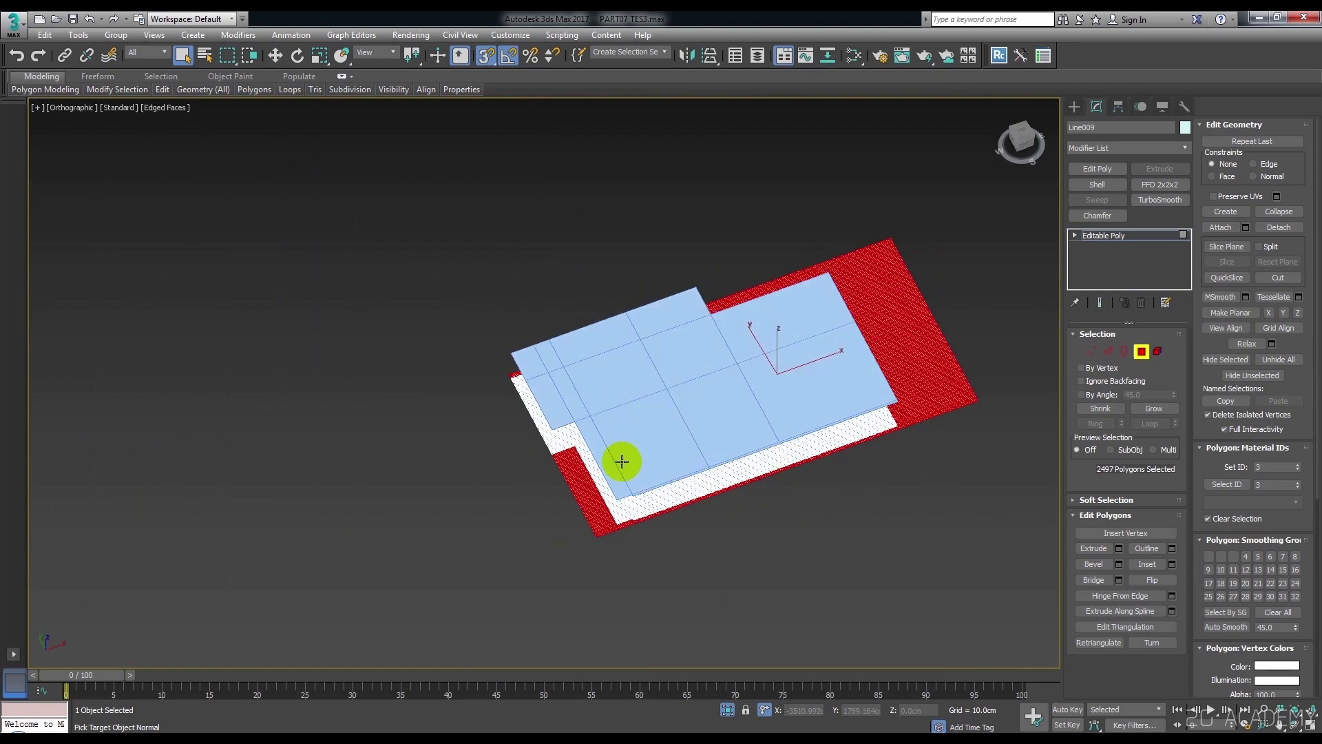
# Delete the overhang polygons from the sheet and exit polygon sub-object level.
pyautogui.press('Delete')
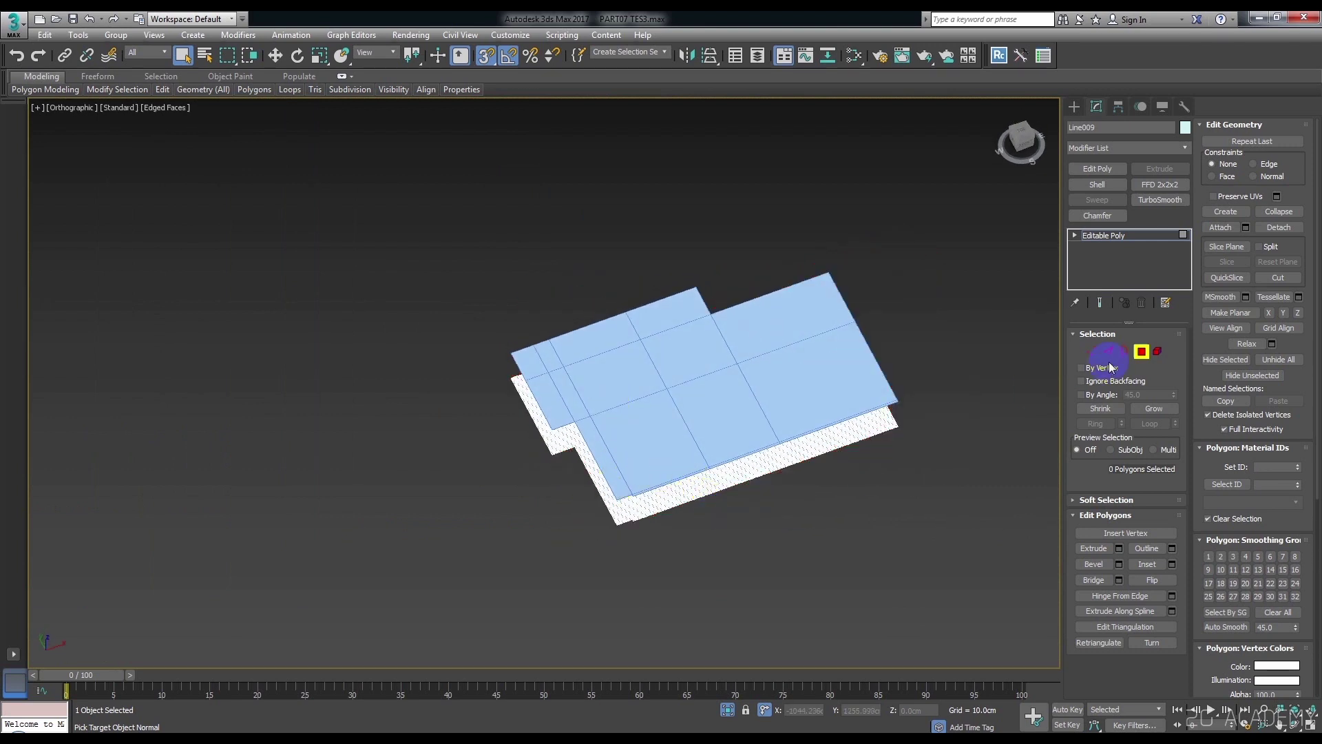
pyautogui.press('6')
pyautogui.moveTo(758, 482)
pyautogui.keyDown('alt'); pyautogui.mouseDown(button='middle')
pyautogui.moveTo(763, 532)
pyautogui.moveTo(796, 438)
pyautogui.mouseUp(button='middle'); pyautogui.keyUp('alt')
# Move the sheet up and snap it down onto the roof corner.
pyautogui.press('w')
pyautogui.moveTo(949, 337); pyautogui.dragTo(945, 257)
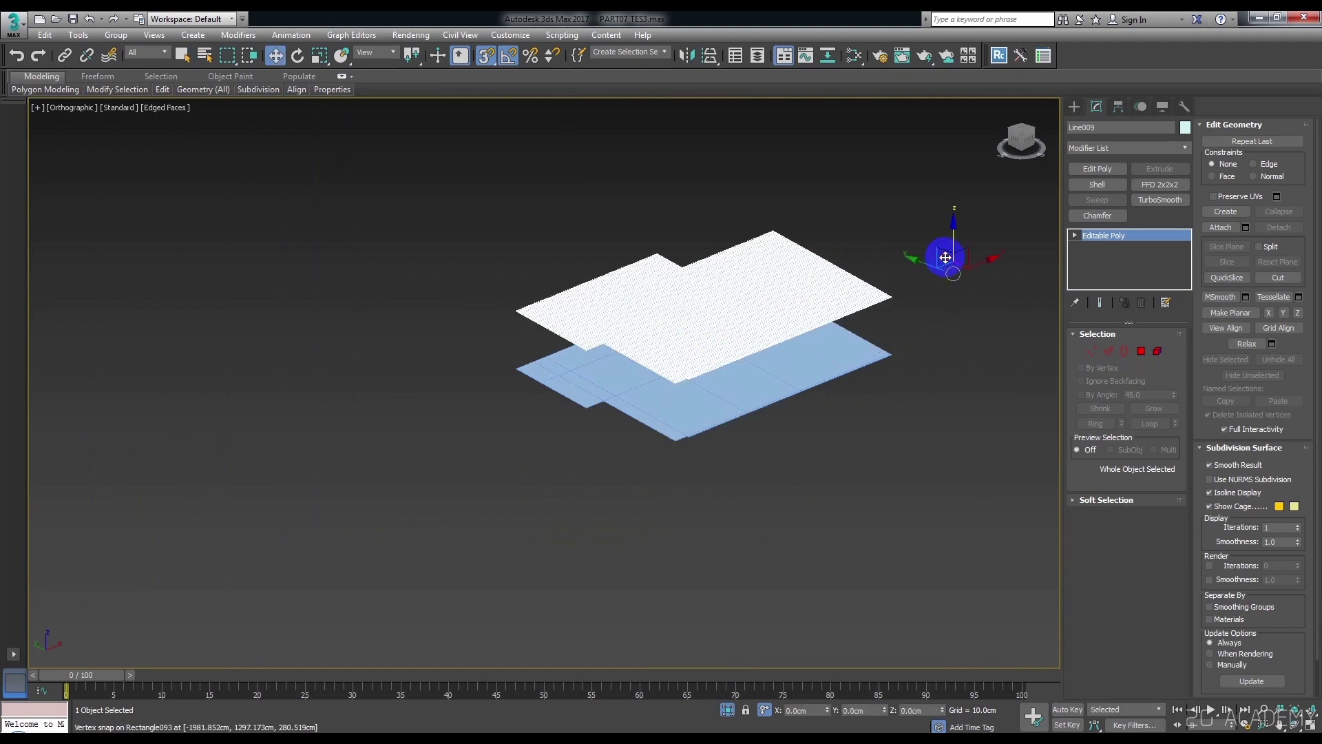
pyautogui.scroll(3, 895, 293)
pyautogui.scroll(3, 868, 313)
pyautogui.scroll(2, 861, 325)
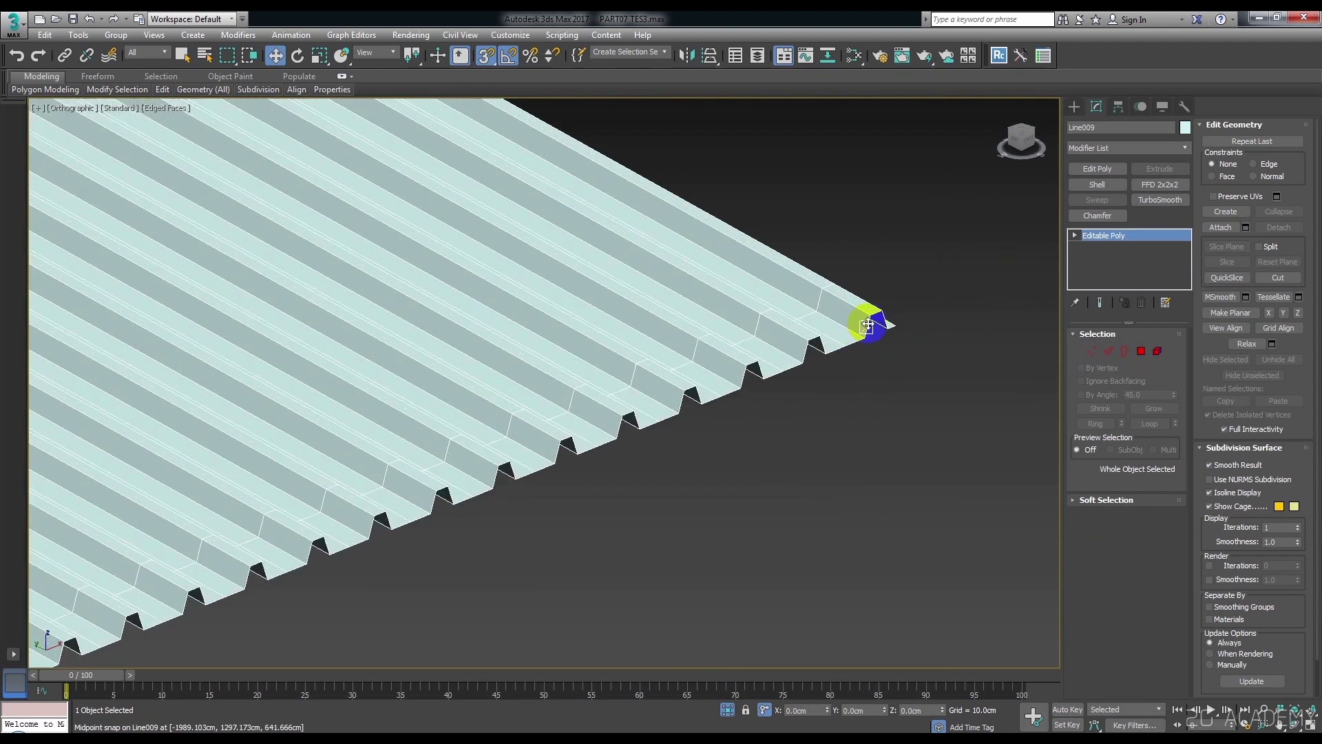
pyautogui.scroll(-5, 854, 344)
pyautogui.moveTo(869, 320)
pyautogui.mouseDown()
pyautogui.moveTo(824, 372)
pyautogui.moveTo(809, 353)
pyautogui.mouseUp()
pyautogui.scroll(5, 824, 373)
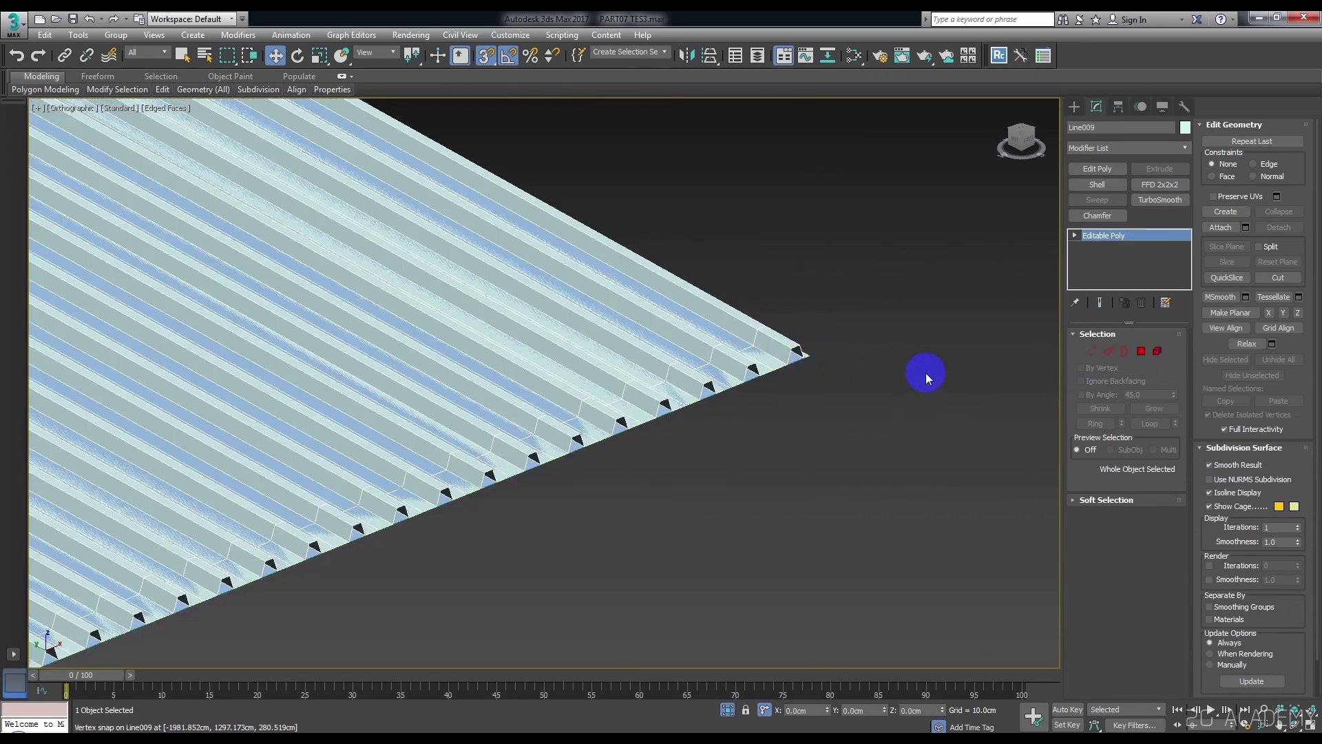
# Add a 1.0 cm Shell modifier to Line009 to give the sheet thickness.
pyautogui.click(1100, 186)
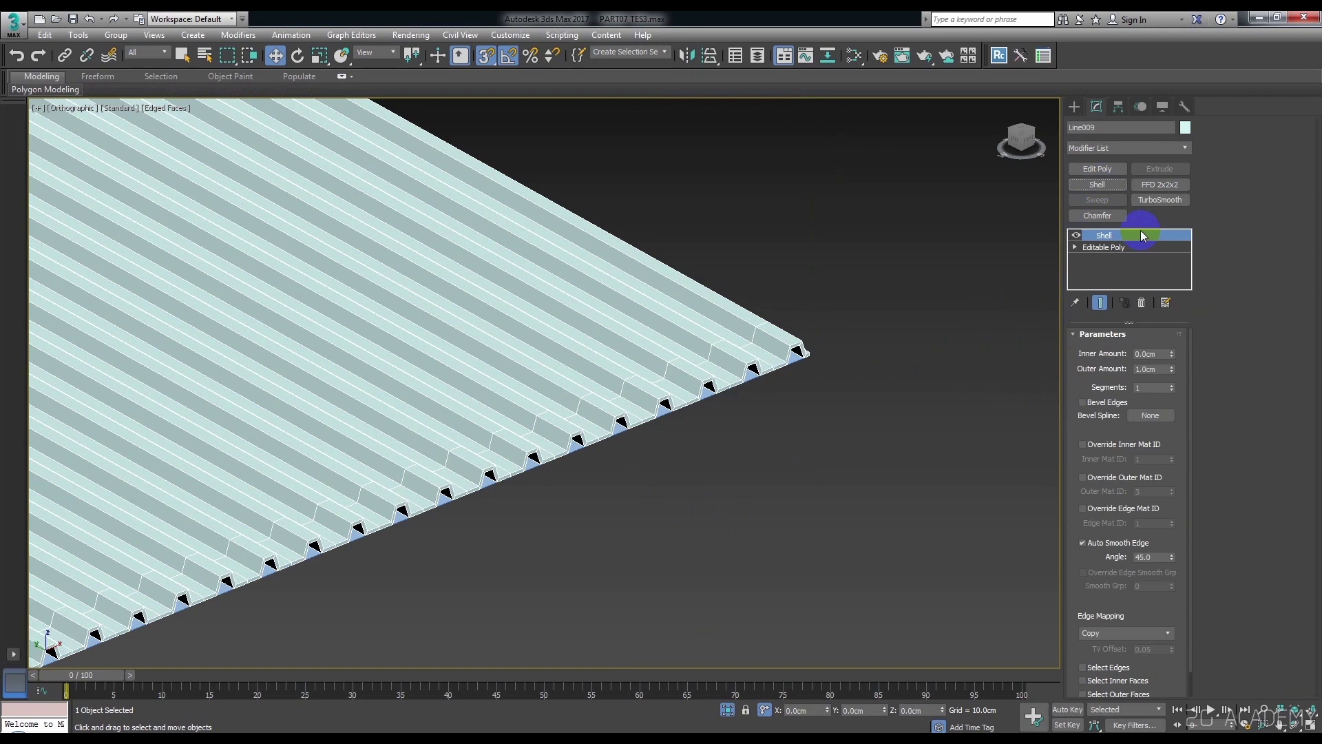
pyautogui.scroll(-2, 1130, 608)
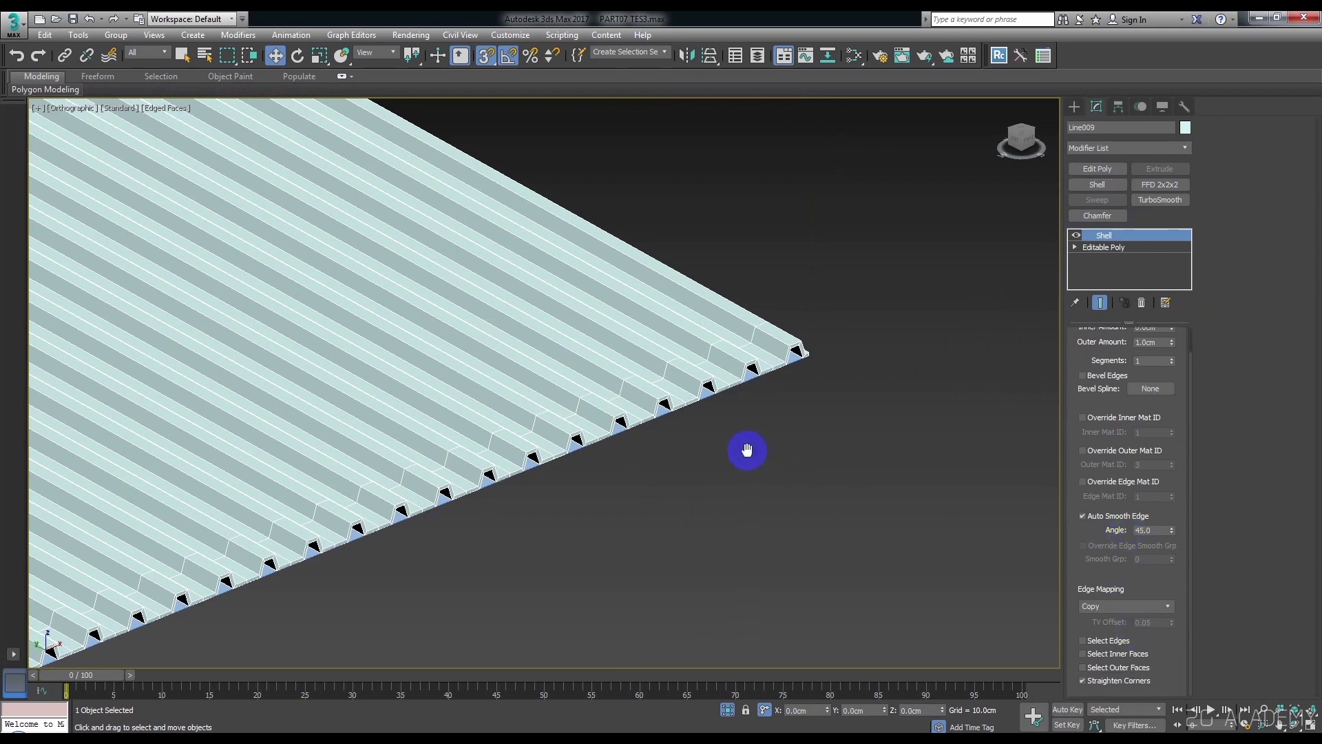
pyautogui.scroll(3, 751, 444)
pyautogui.scroll(-4, 825, 418)
pyautogui.scroll(-2, 826, 418)
pyautogui.scroll(-2, 744, 437)
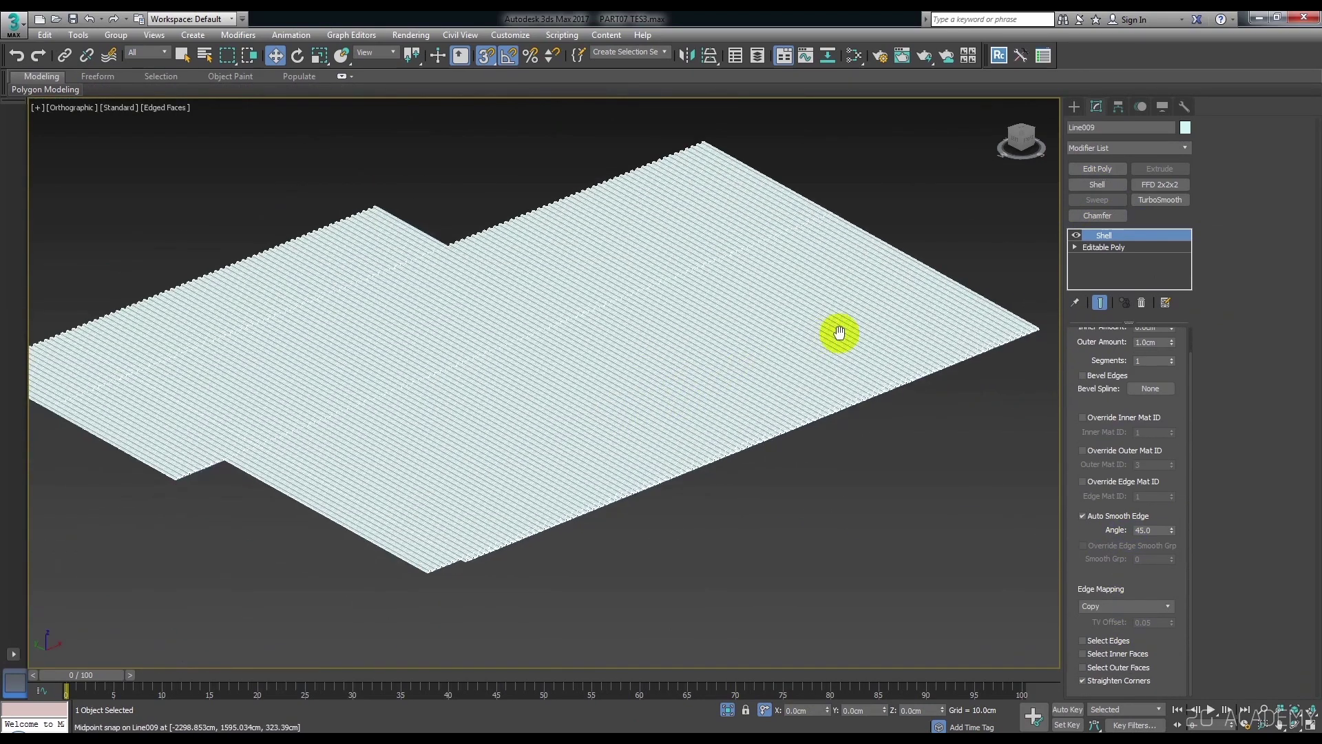
pyautogui.scroll(3, 133, 448)
pyautogui.scroll(2, 370, 430)
pyautogui.scroll(-3, 370, 431)
pyautogui.scroll(2, 457, 384)
pyautogui.scroll(2, 510, 404)
pyautogui.scroll(-1, 511, 404)
pyautogui.scroll(-2, 635, 375)
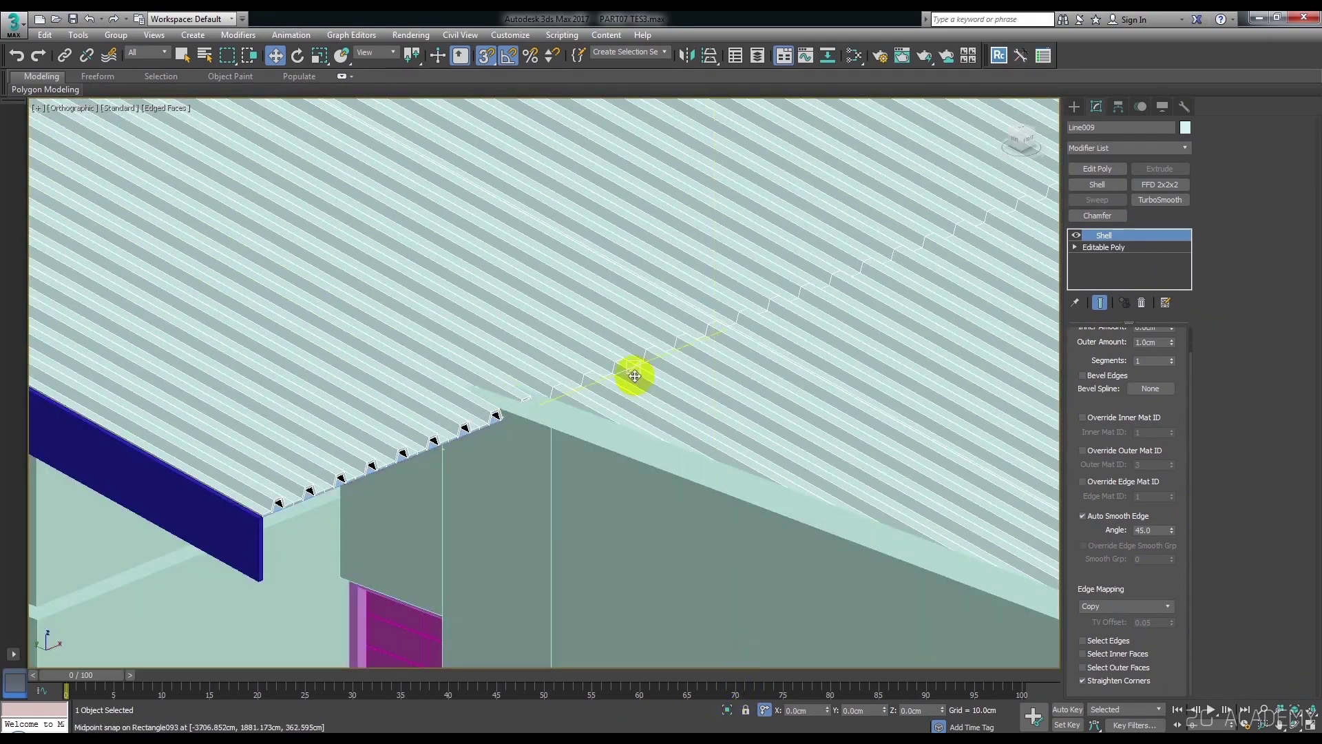
pyautogui.scroll(-2, 634, 375)
pyautogui.scroll(-2, 634, 384)
pyautogui.scroll(1, 612, 392)
# Lower the sheet slightly so its ribs sit on the blue fascia.
pyautogui.keyDown('alt'); pyautogui.moveTo(612, 391); pyautogui.dragTo(443, 378, button='middle'); pyautogui.keyUp('alt')
pyautogui.scroll(-2, 826, 384)
pyautogui.scroll(3, 895, 319)
pyautogui.scroll(3, 895, 319)
pyautogui.keyDown('alt'); pyautogui.moveTo(845, 284); pyautogui.dragTo(796, 303, button='middle'); pyautogui.keyUp('alt')
pyautogui.scroll(-3, 796, 303)
pyautogui.scroll(-2, 771, 329)
pyautogui.scroll(3, 757, 334)
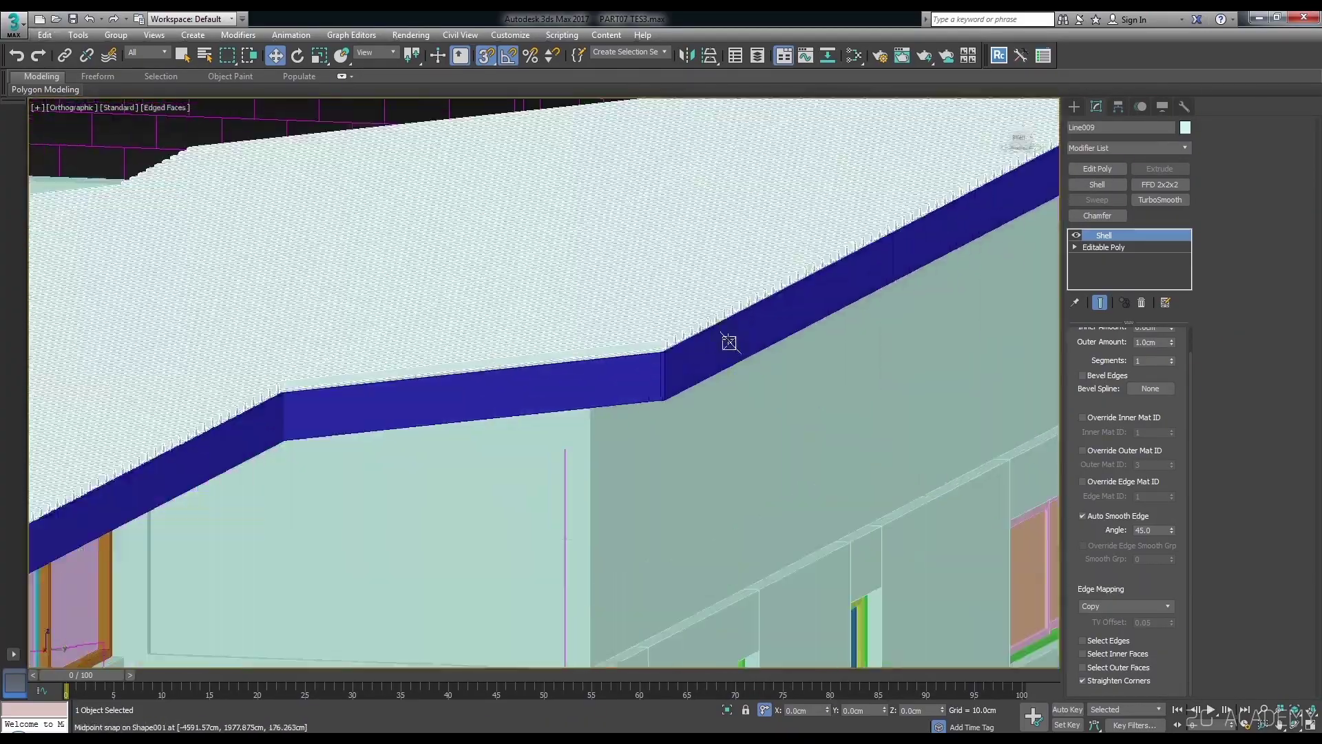
pyautogui.scroll(3, 564, 357)
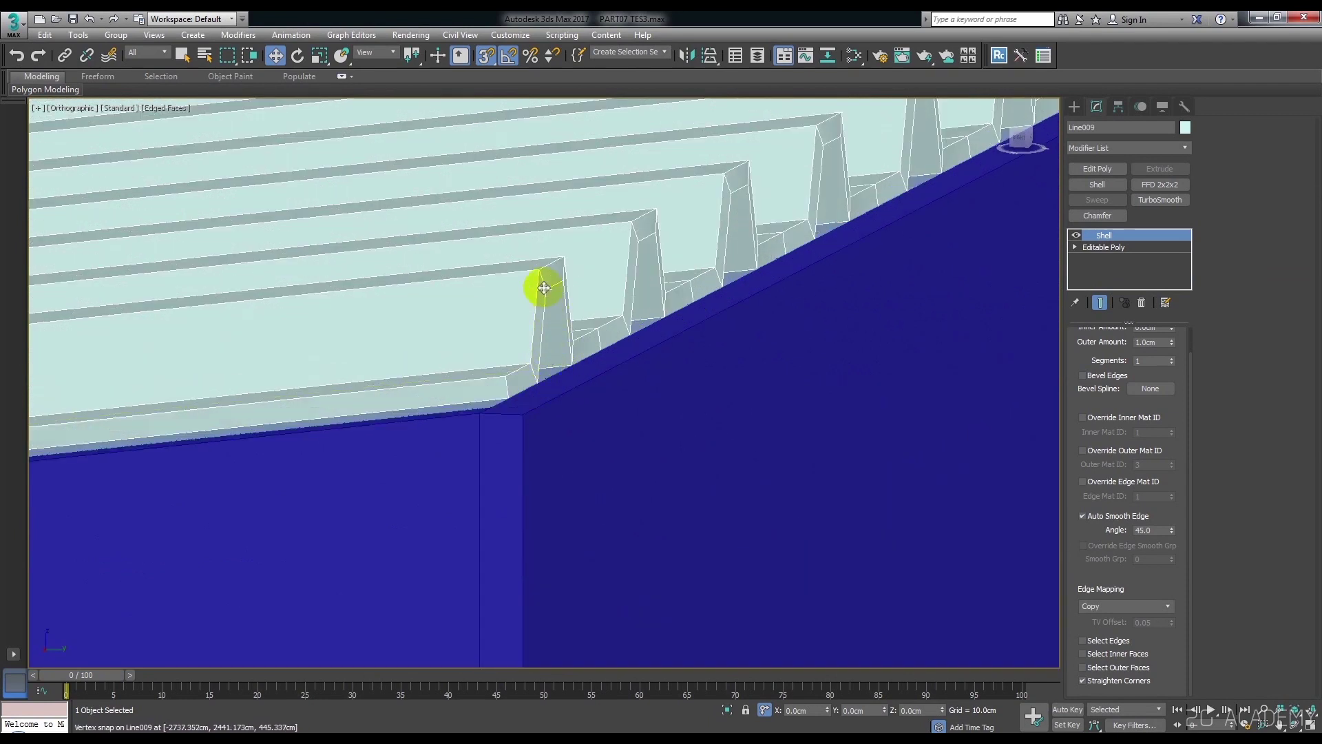
pyautogui.moveTo(544, 288)
pyautogui.mouseDown()
pyautogui.moveTo(545, 330)
pyautogui.moveTo(543, 312)
pyautogui.mouseUp()
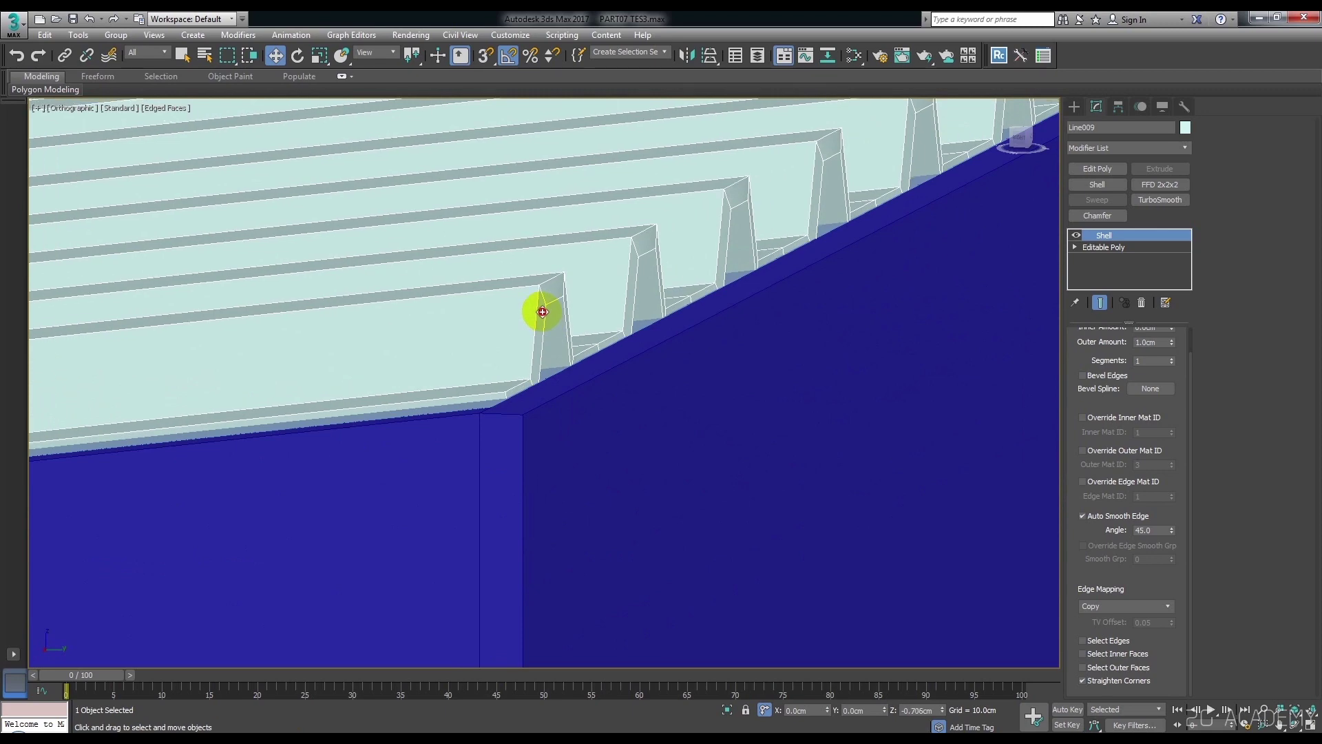
# Select the roof slab Rectangle093 while stepping between roof-edge and whole-house views.
pyautogui.hotkey('shift', 'z')
pyautogui.hotkey('shift', 'z')
pyautogui.hotkey('shift', 'z')
pyautogui.hotkey('shift', 'z')
pyautogui.hotkey('shift', 'z')
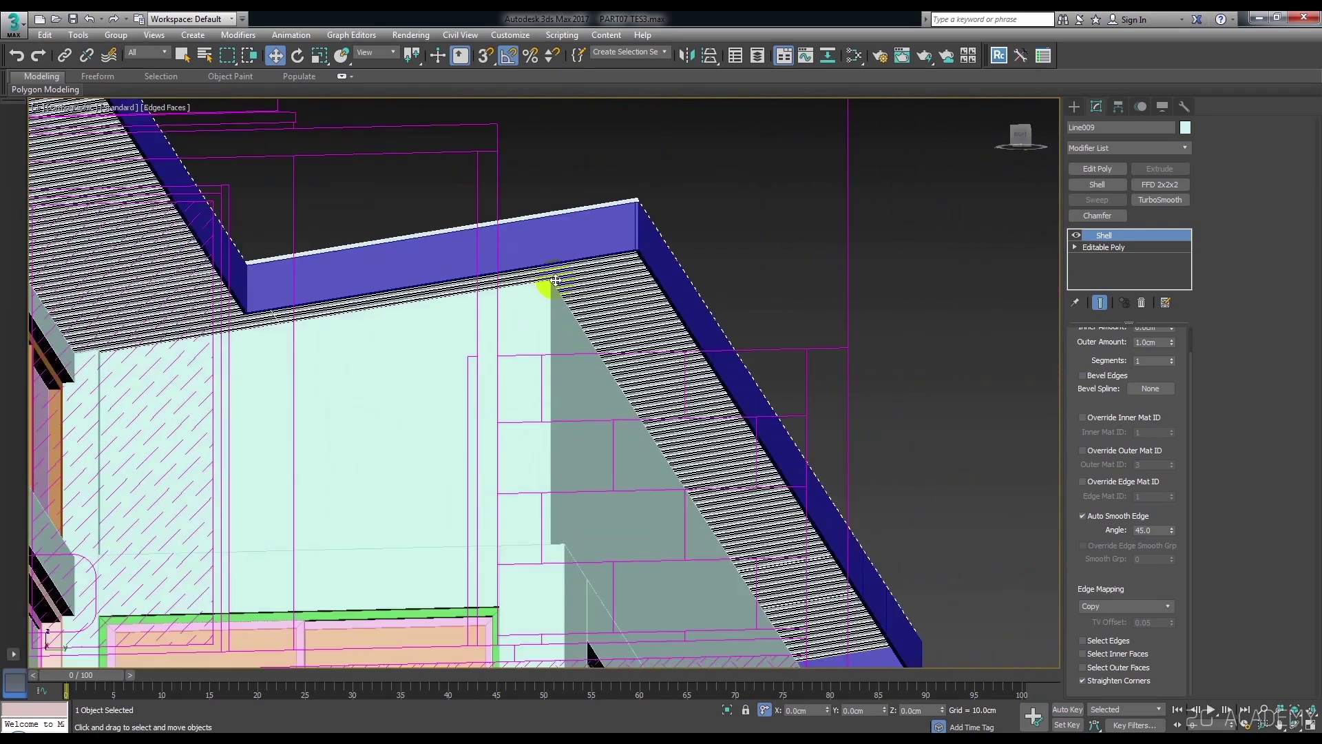
pyautogui.hotkey('shift', 'z')
pyautogui.hotkey('shift', 'z')
pyautogui.hotkey('shift', 'z')
pyautogui.hotkey('shift', 'z')
pyautogui.hotkey('shift', 'z')
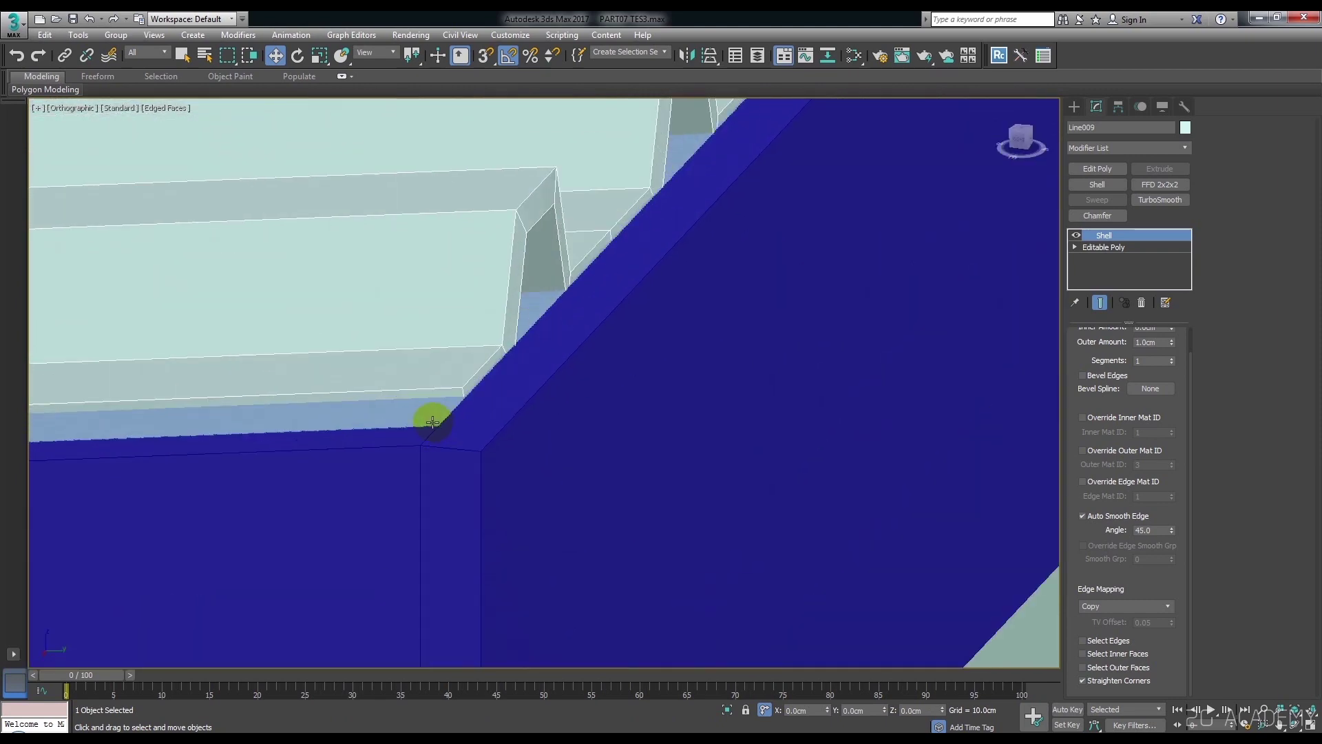
pyautogui.hotkey('shift', 'z')
pyautogui.click(433, 410)
pyautogui.hotkey('shift', 'z')
pyautogui.hotkey('shift', 'z')
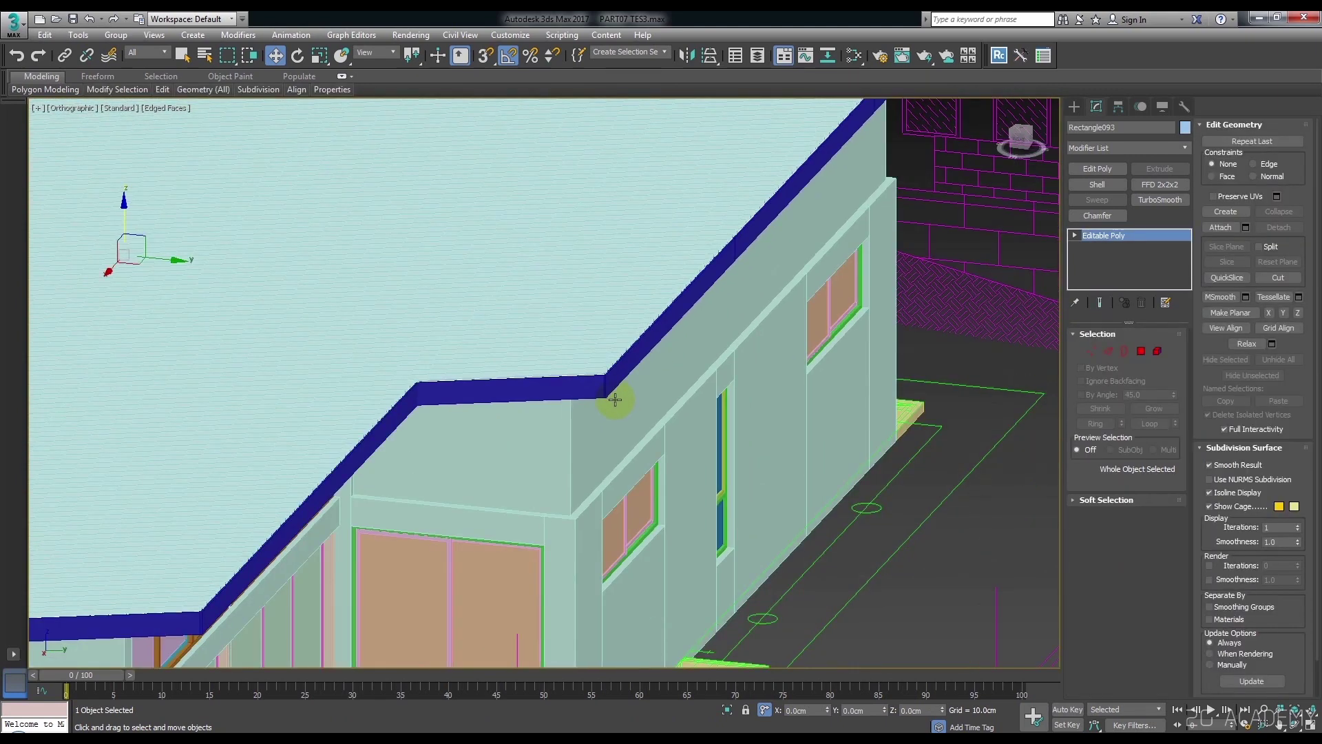
pyautogui.hotkey('shift', 'z')
pyautogui.hotkey('shift', 'z')
pyautogui.hotkey('shift', 'z')
pyautogui.hotkey('shift', 'z')
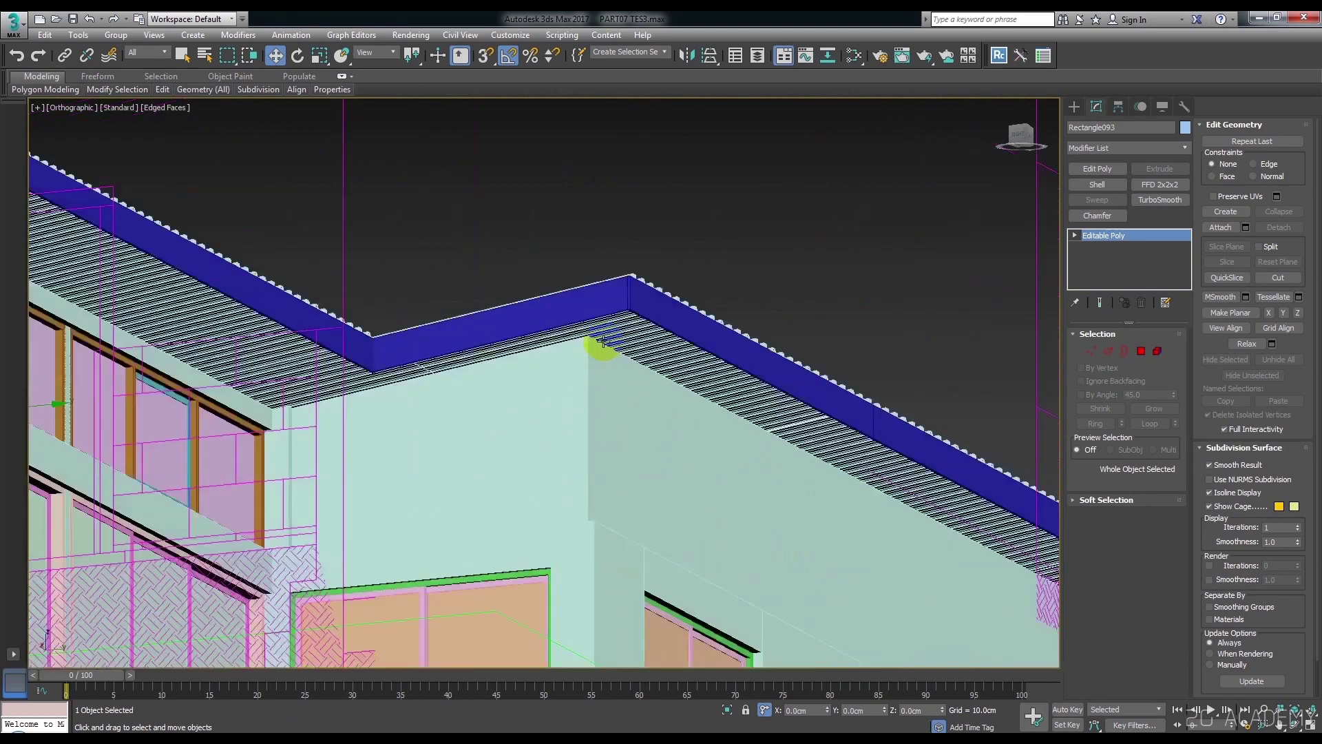
pyautogui.hotkey('shift', 'z')
pyautogui.hotkey('shift', 'z')
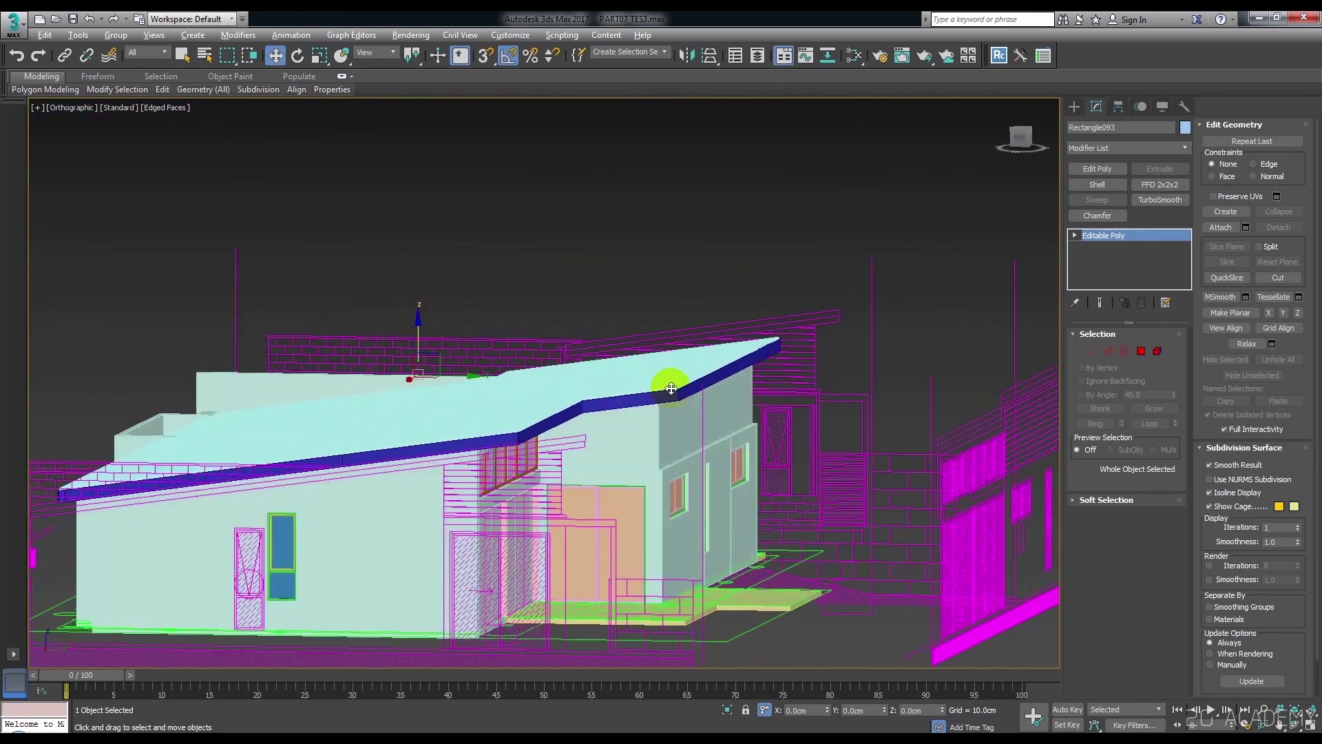
pyautogui.hotkey('shift', 'z')
pyautogui.hotkey('shift', 'z')
pyautogui.hotkey('shift', 'z')
pyautogui.hotkey('shift', 'z')
pyautogui.hotkey('shift', 'z')
# Shift-drag a copy of the slab, Rectangle094, off to the side of the house.
pyautogui.keyDown('shift'); pyautogui.moveTo(752, 394); pyautogui.dragTo(547, 397); pyautogui.keyUp('shift')
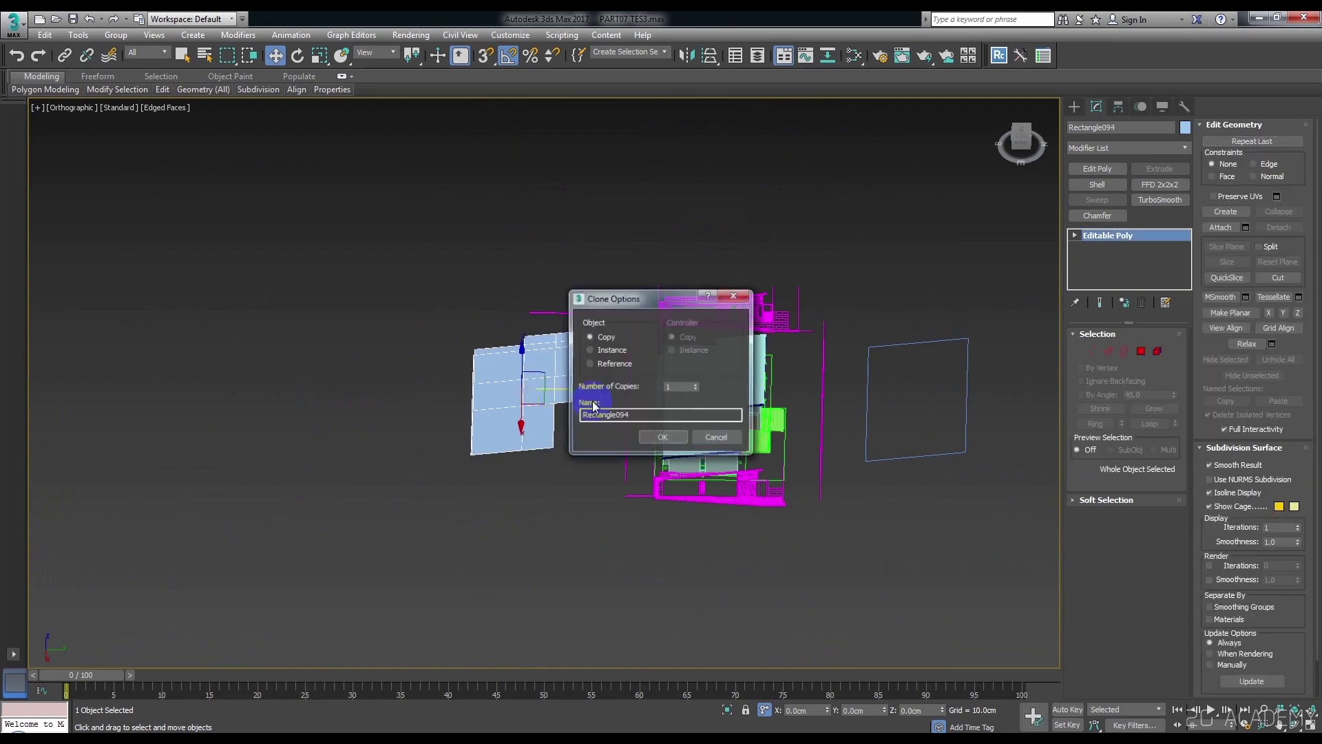
pyautogui.press('Escape')
pyautogui.hotkey('shift', 'y')
pyautogui.hotkey('shift', 'y')
pyautogui.hotkey('shift', 'y')
pyautogui.hotkey('shift', 'y')
pyautogui.hotkey('shift', 'y')
pyautogui.hotkey('shift', 'z')
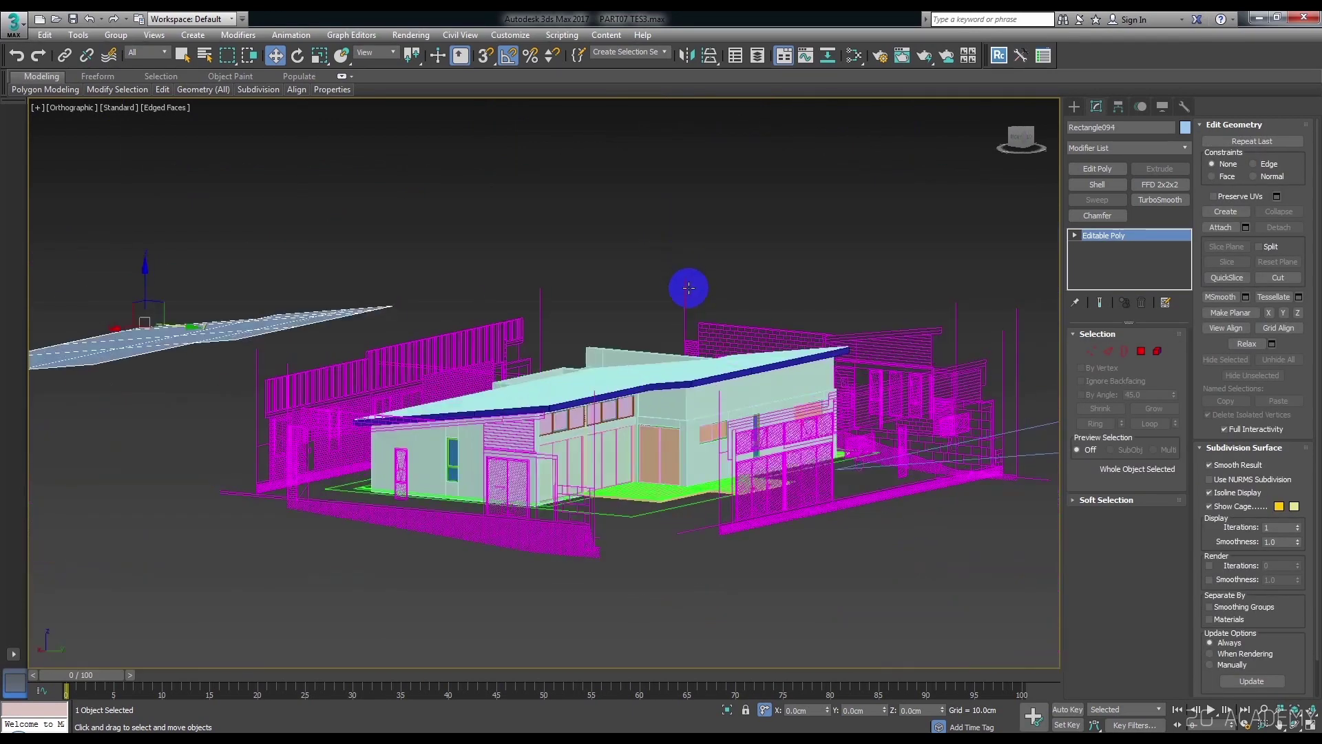
pyautogui.scroll(3, 709, 475)
pyautogui.scroll(3, 799, 626)
pyautogui.scroll(2, 760, 543)
pyautogui.scroll(2, 647, 485)
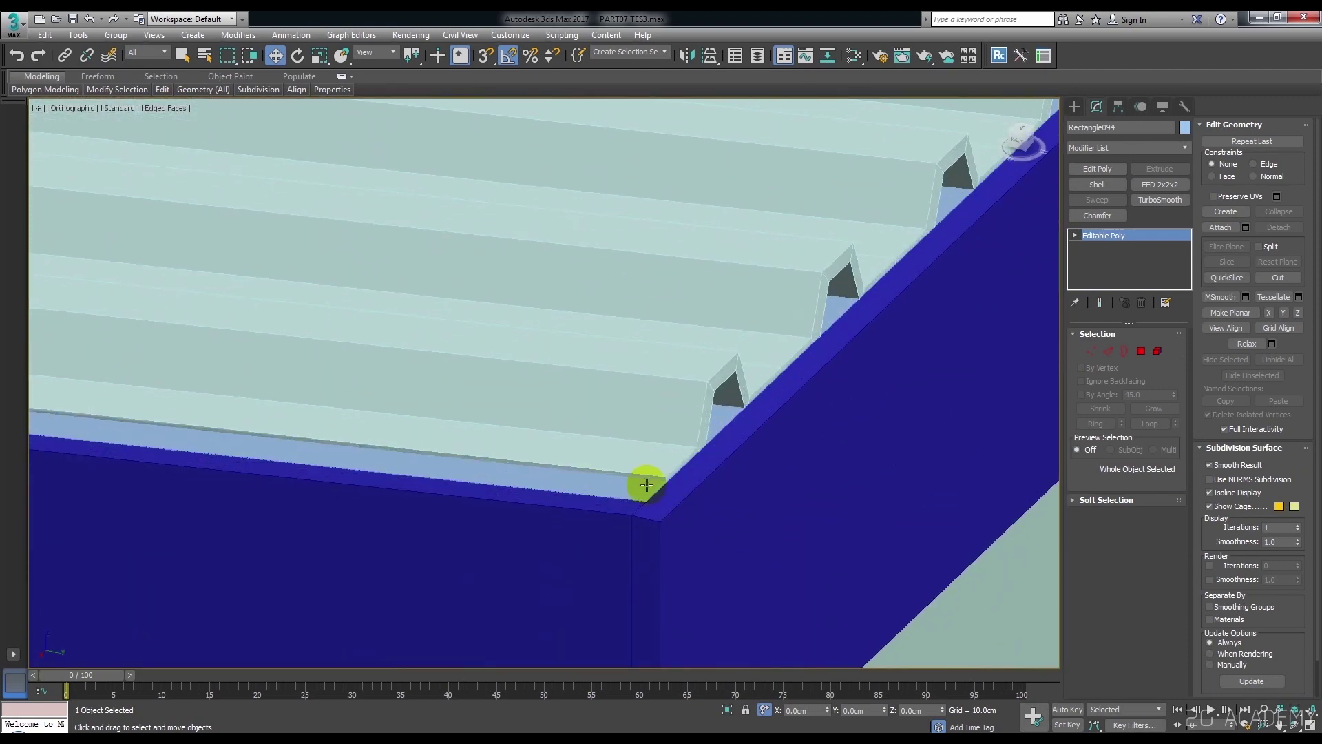
pyautogui.hotkey('shift', 'z')
pyautogui.hotkey('shift', 'z')
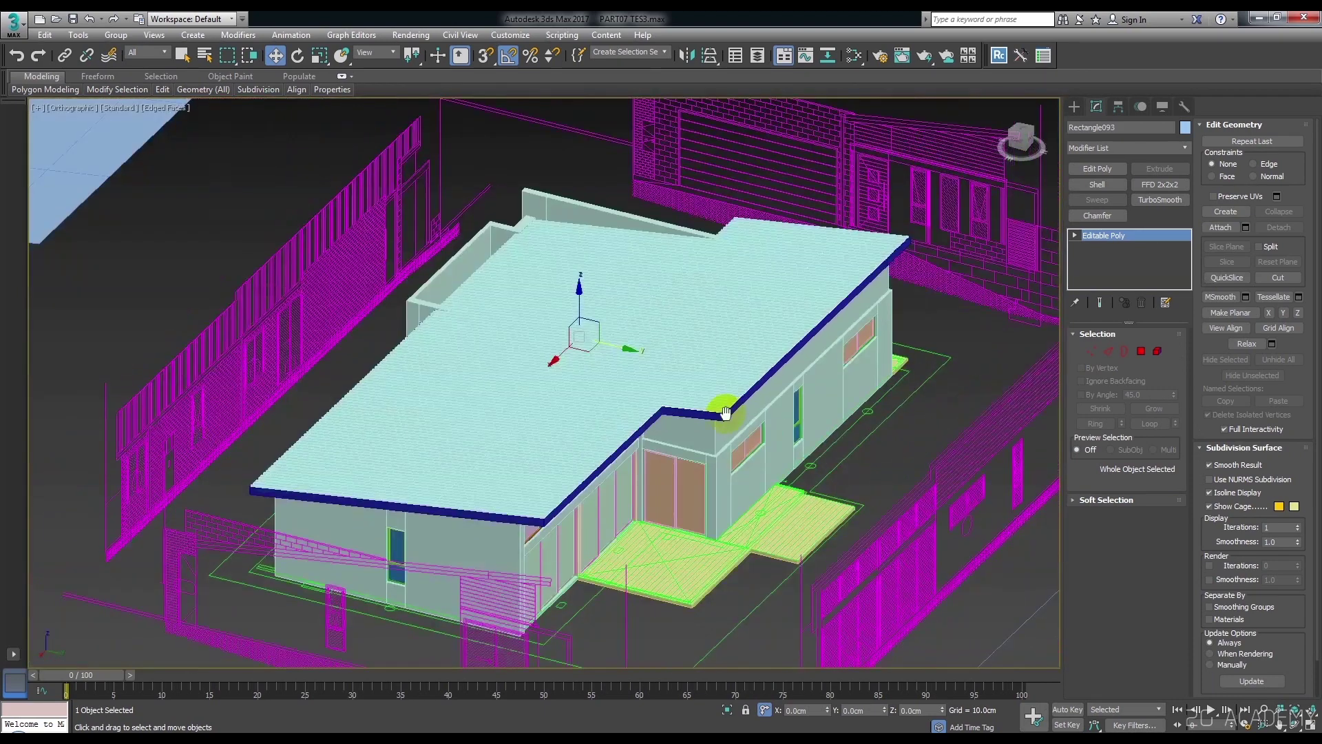
pyautogui.hotkey('shift', 'z')
pyautogui.hotkey('shift', 'z')
# Turn on 3D snapping set to catch vertices.
pyautogui.press('s')
pyautogui.scroll(4, 750, 210)
pyautogui.scroll(2, 754, 214)
pyautogui.scroll(2, 746, 204)
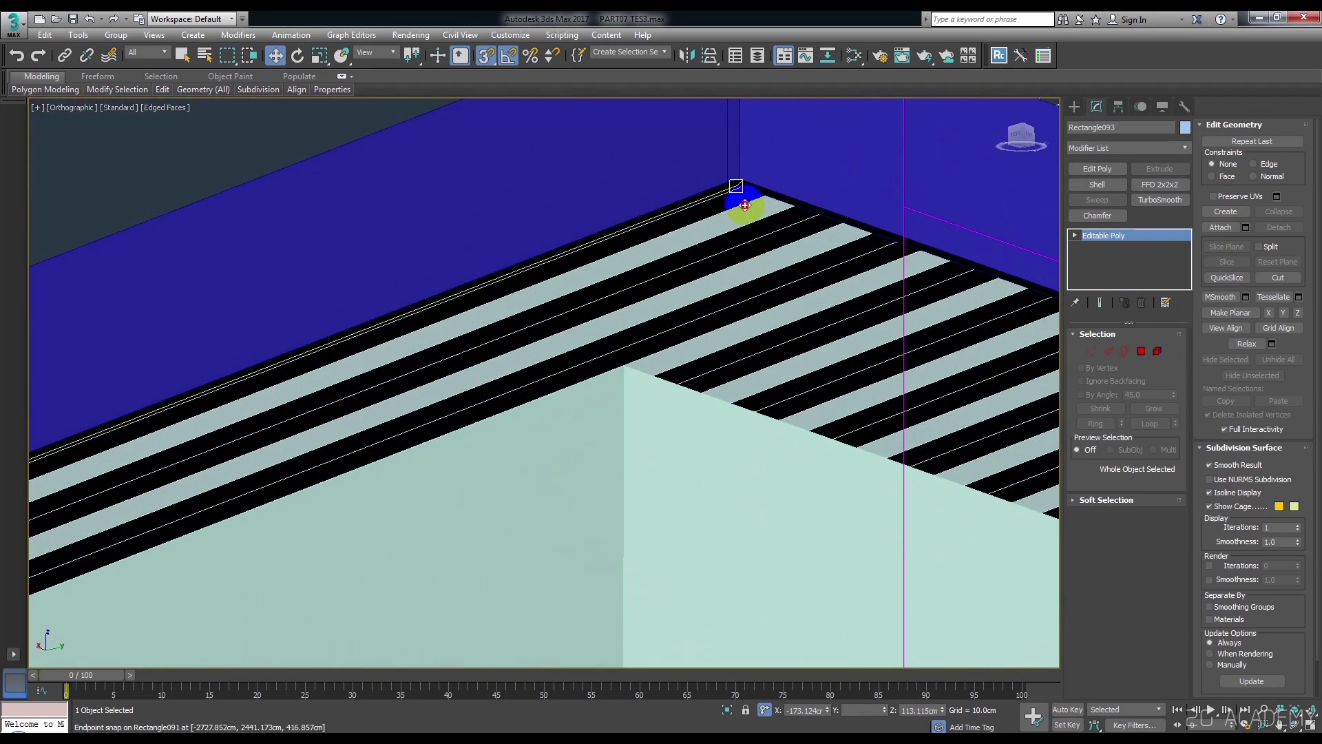
pyautogui.rightClick(741, 194)
pyautogui.scroll(-6, 740, 194)
pyautogui.scroll(2, 761, 319)
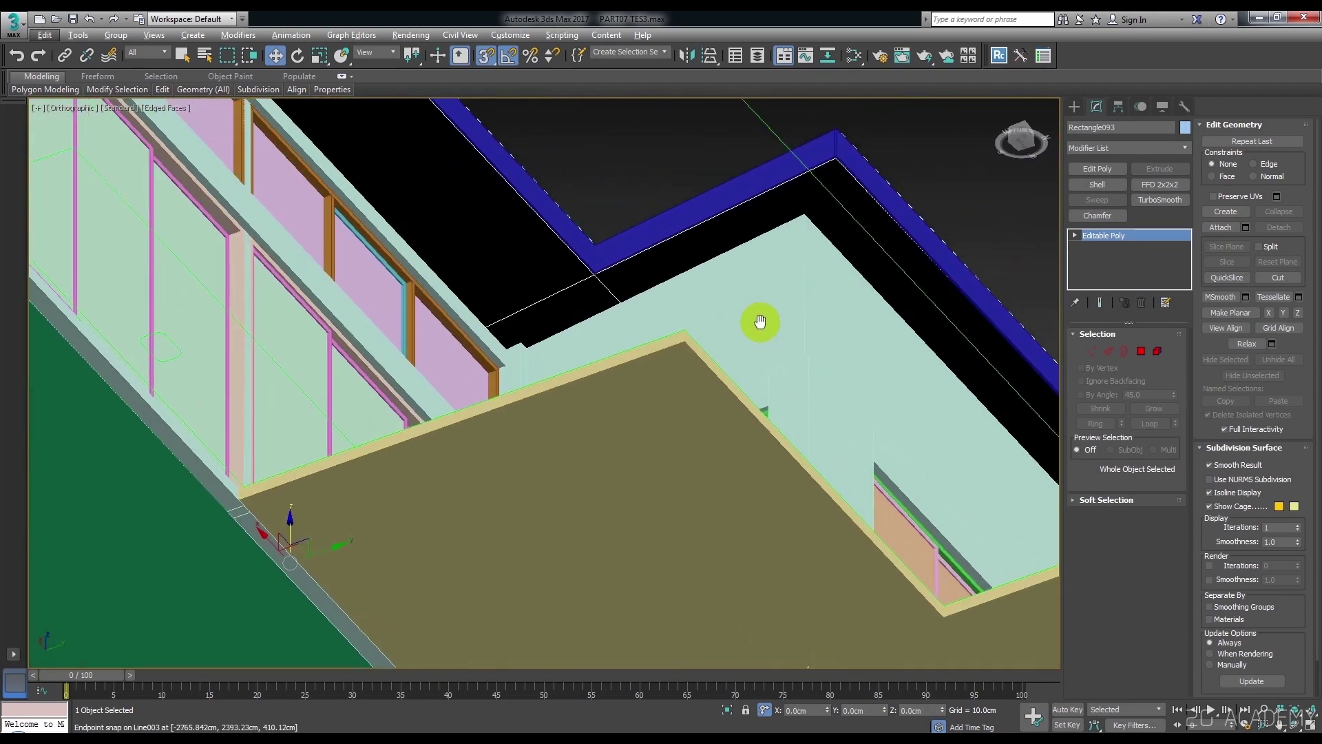
pyautogui.scroll(2, 761, 319)
# Select the 16-polygon roof-edge band in Element mode and inspect the slab from below.
pyautogui.click(1162, 363)
pyautogui.click(797, 486)
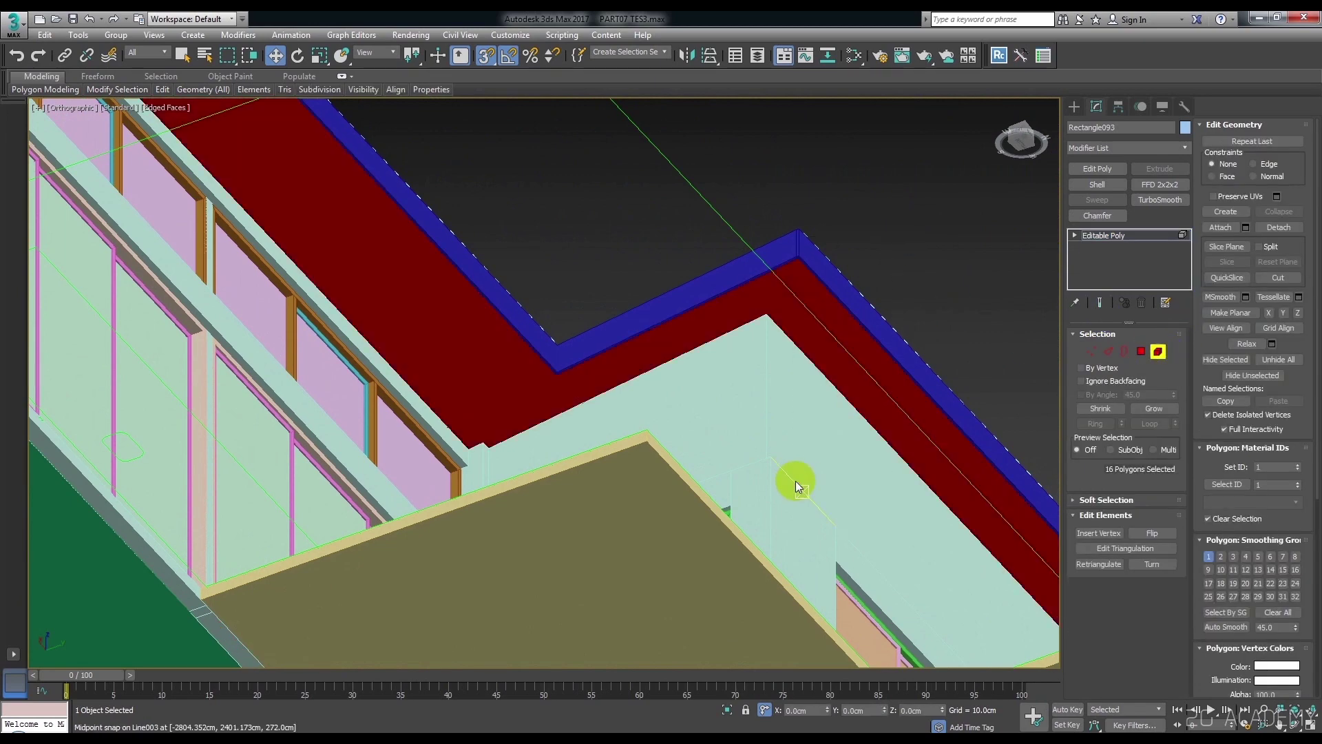
pyautogui.scroll(-3, 791, 316)
pyautogui.moveTo(792, 316)
pyautogui.keyDown('alt'); pyautogui.mouseDown(button='middle')
pyautogui.moveTo(821, 349)
pyautogui.moveTo(900, 325)
pyautogui.mouseUp(button='middle'); pyautogui.keyUp('alt')
pyautogui.scroll(-2, 853, 335)
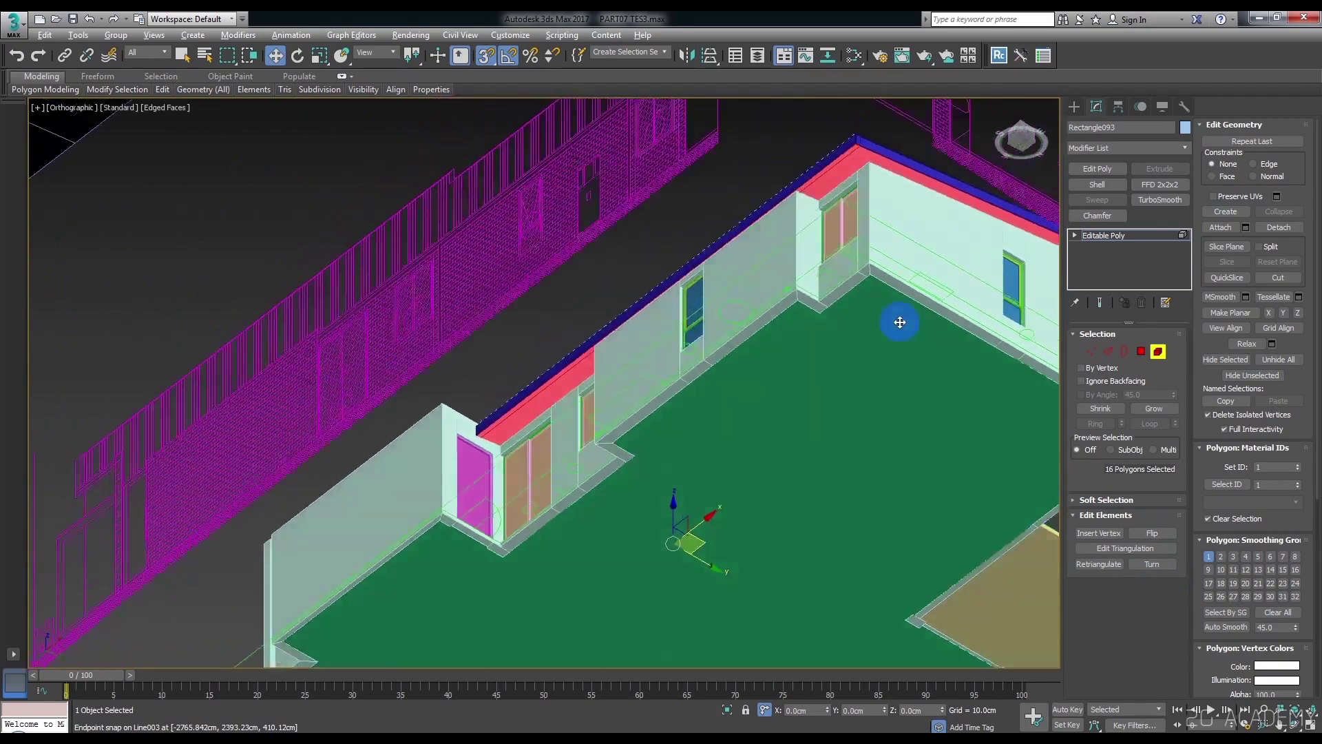
pyautogui.scroll(4, 901, 324)
pyautogui.moveTo(907, 399)
pyautogui.keyDown('alt'); pyautogui.mouseDown(button='middle')
pyautogui.moveTo(871, 425)
pyautogui.moveTo(675, 266)
pyautogui.mouseUp(button='middle'); pyautogui.keyUp('alt')
# Clear the polygon selection and return to the whole roof object at the corner.
pyautogui.click(983, 384)
pyautogui.click(1143, 350)
pyautogui.keyDown('alt'); pyautogui.moveTo(620, 344); pyautogui.dragTo(815, 339, button='middle'); pyautogui.keyUp('alt')
pyautogui.scroll(-3, 814, 339)
pyautogui.keyDown('alt'); pyautogui.moveTo(969, 289); pyautogui.dragTo(815, 301, button='middle'); pyautogui.keyUp('alt')
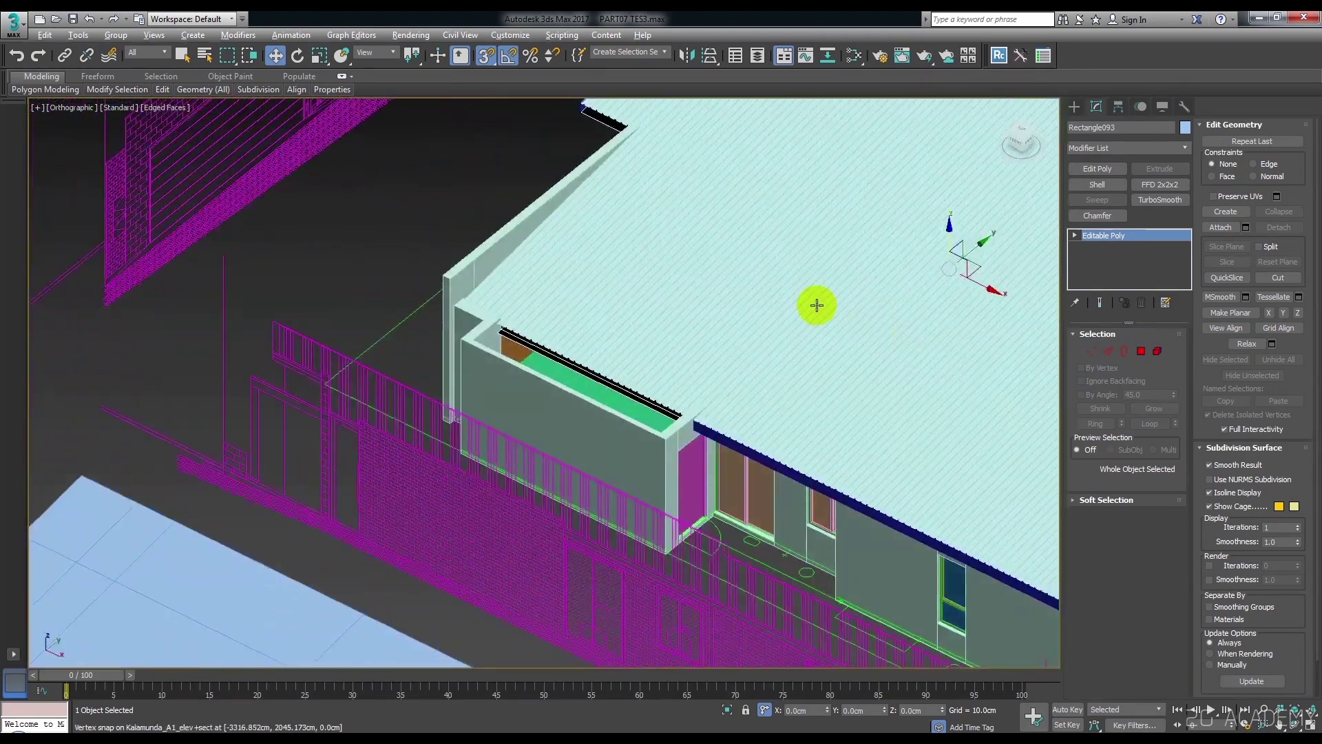
pyautogui.scroll(4, 814, 301)
# Select Rectangle091 and enter Edge level of its Editable Poly.
pyautogui.scroll(4, 629, 230)
pyautogui.click(538, 222)
pyautogui.click(1097, 184)
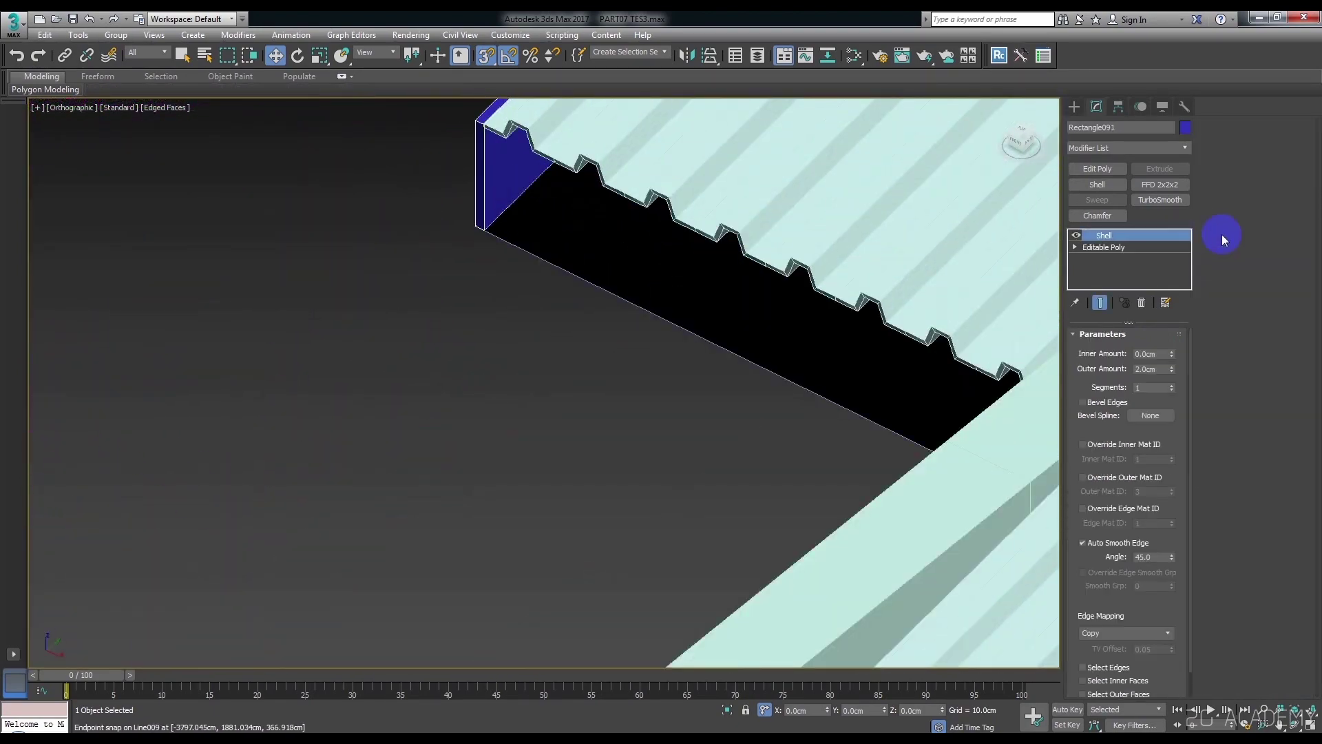
pyautogui.click(1136, 248)
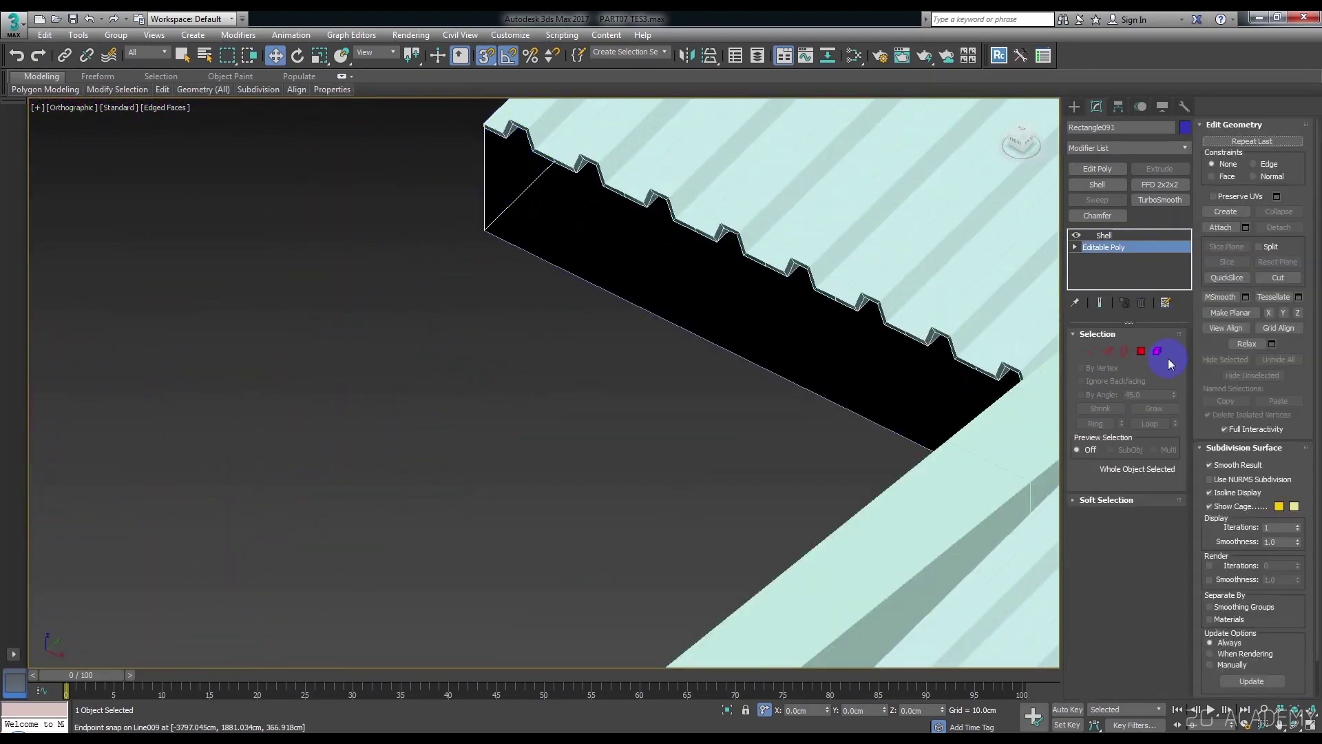
pyautogui.click(1109, 352)
# Snap the selected edge onto the blue box corner and split it.
pyautogui.moveTo(505, 188)
pyautogui.keyDown('alt'); pyautogui.mouseDown(button='middle')
pyautogui.moveTo(478, 241)
pyautogui.moveTo(526, 227)
pyautogui.mouseUp(button='middle'); pyautogui.keyUp('alt')
pyautogui.moveTo(525, 228)
pyautogui.mouseDown()
pyautogui.moveTo(611, 209)
pyautogui.moveTo(809, 234)
pyautogui.mouseUp()
pyautogui.keyDown('alt'); pyautogui.moveTo(809, 234); pyautogui.dragTo(841, 200, button='middle'); pyautogui.keyUp('alt')
pyautogui.moveTo(841, 200)
pyautogui.mouseDown()
pyautogui.moveTo(810, 162)
pyautogui.moveTo(547, 271)
pyautogui.moveTo(615, 162)
pyautogui.mouseUp()
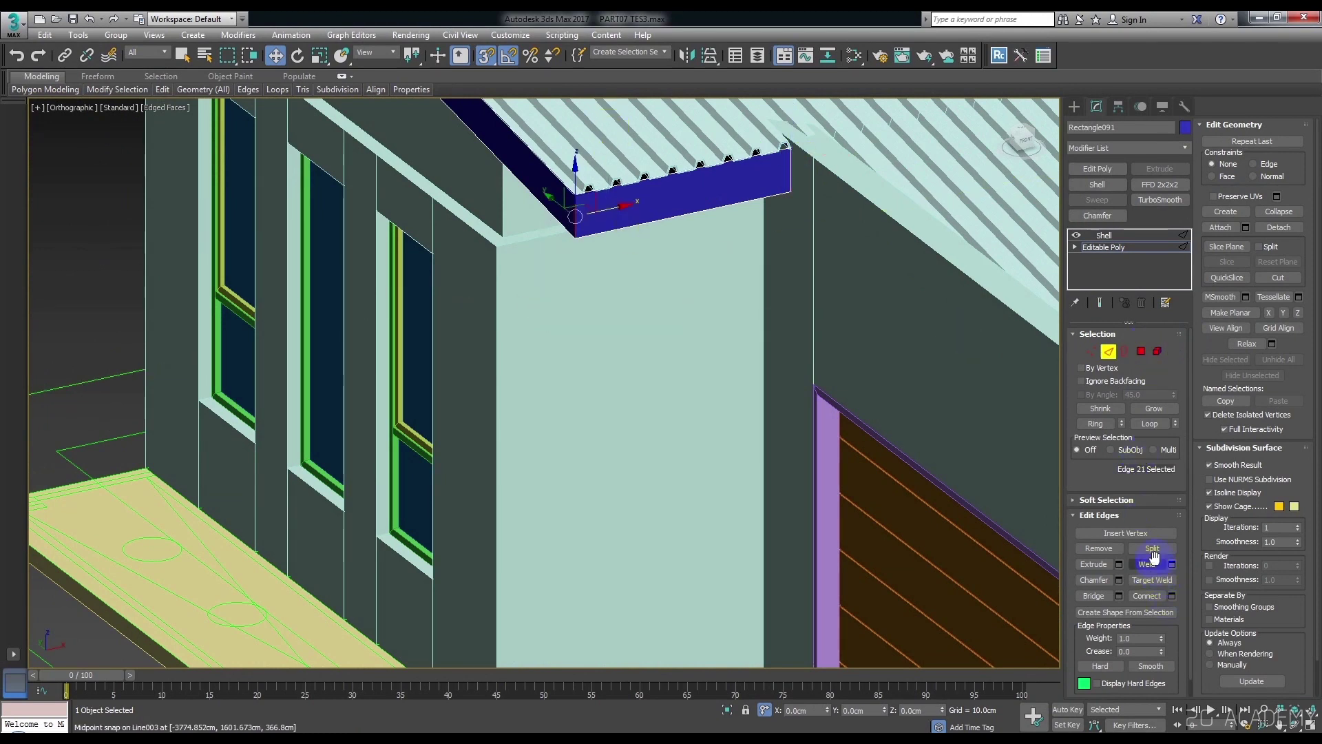
pyautogui.click(610, 377)
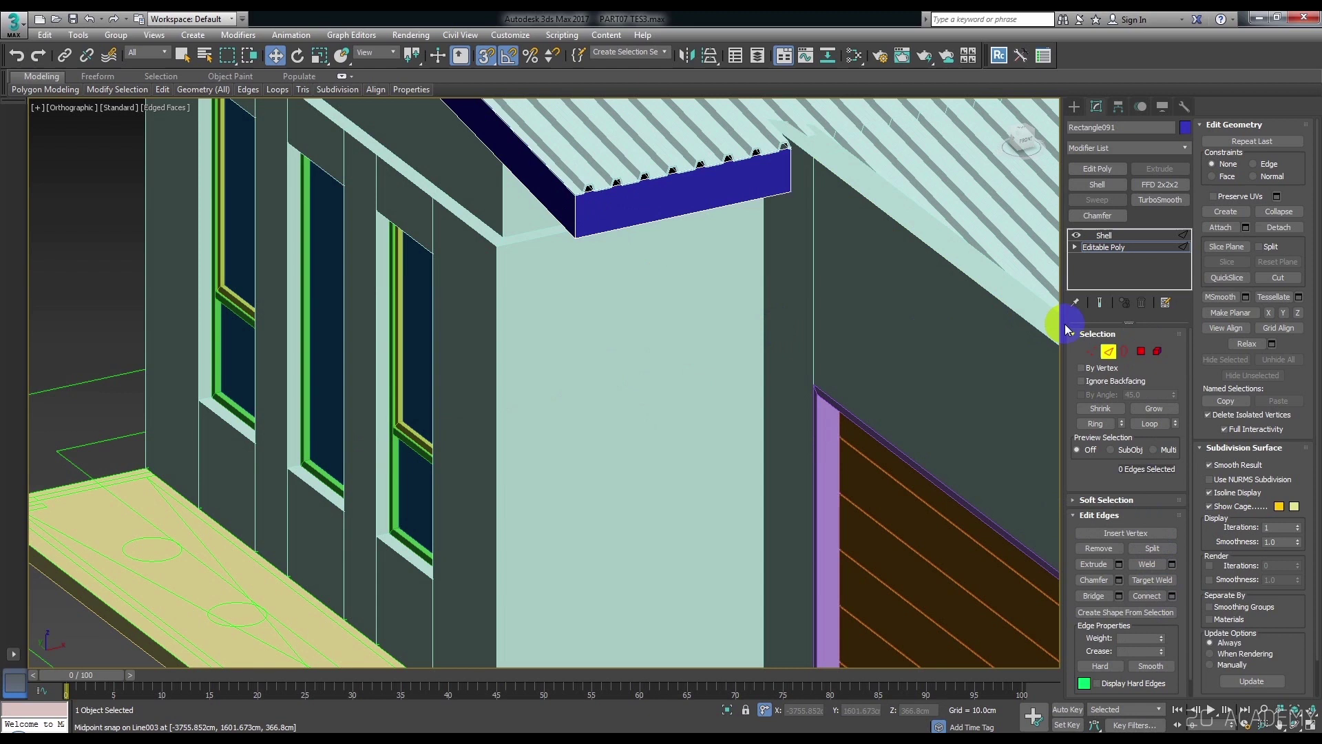
# Slide the edge across the blue fascia face to the box corner.
pyautogui.click(1107, 352)
pyautogui.click(1105, 234)
pyautogui.scroll(2, 590, 260)
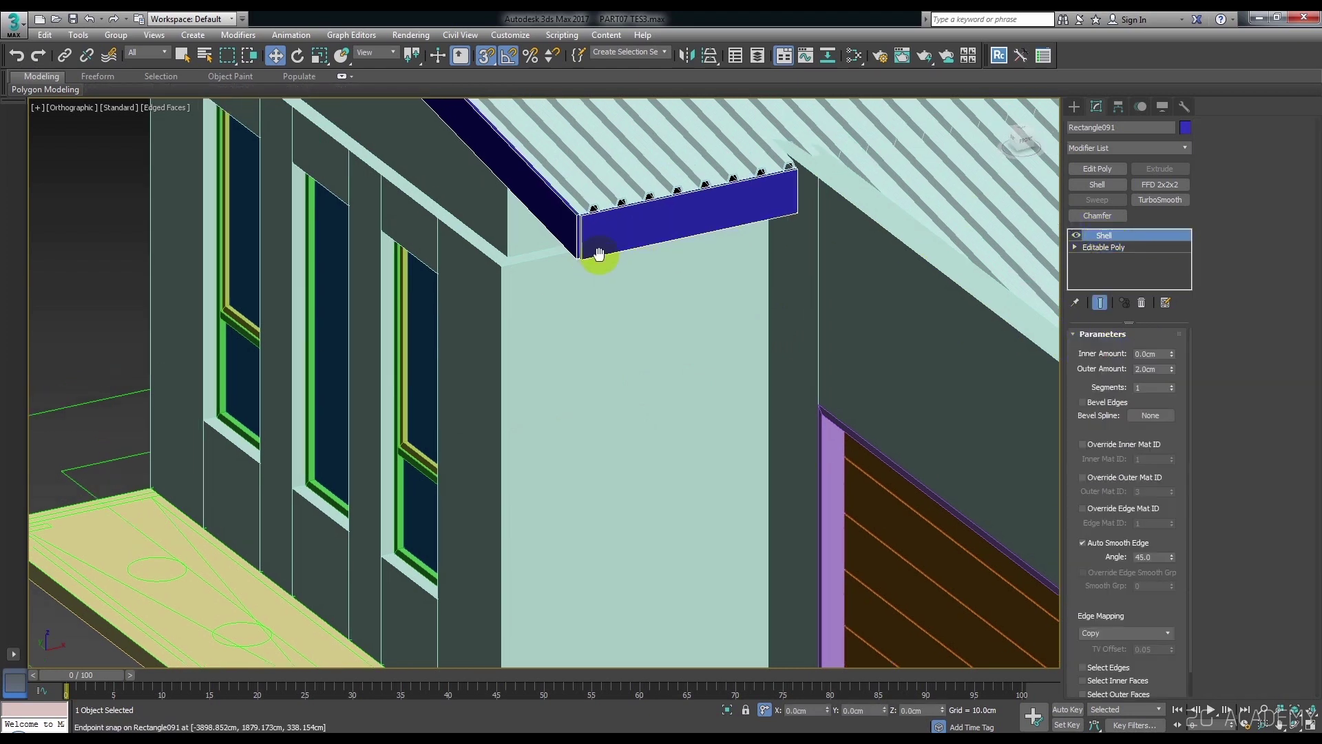
pyautogui.scroll(3, 594, 220)
pyautogui.click(1105, 247)
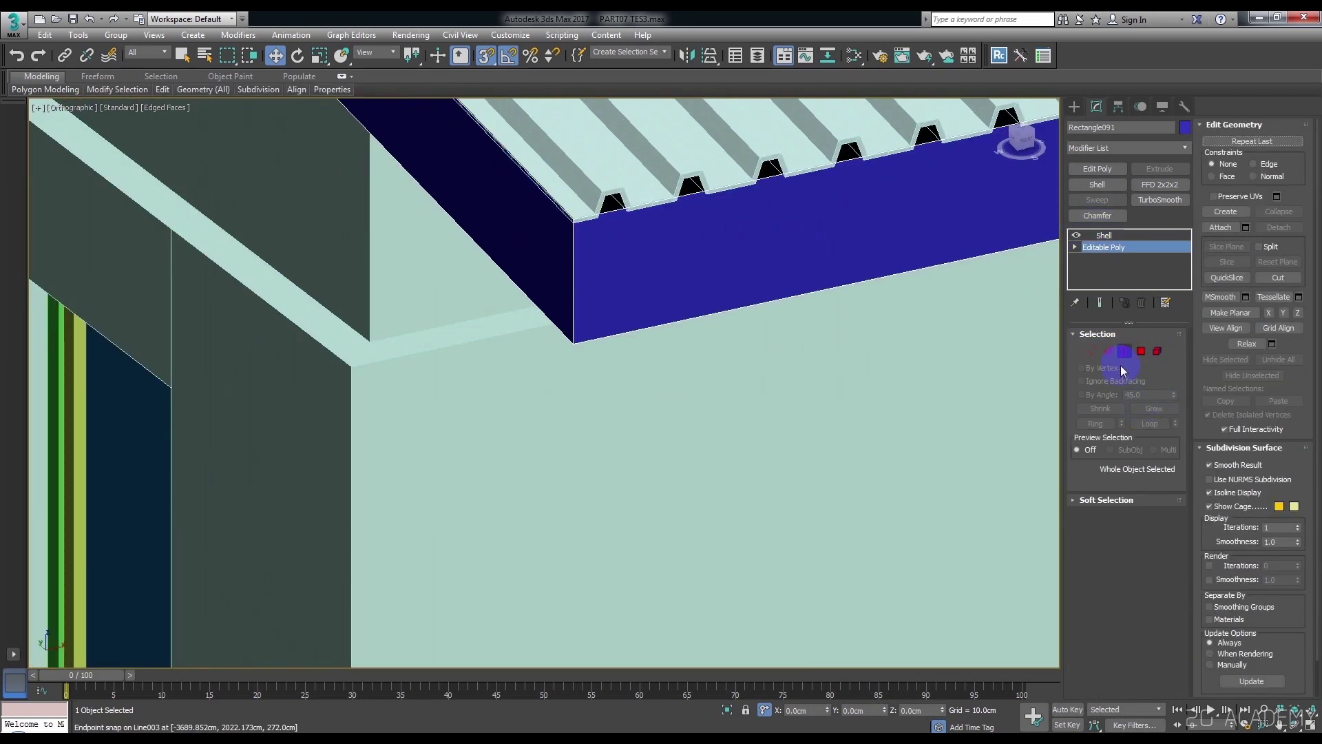
pyautogui.click(1109, 352)
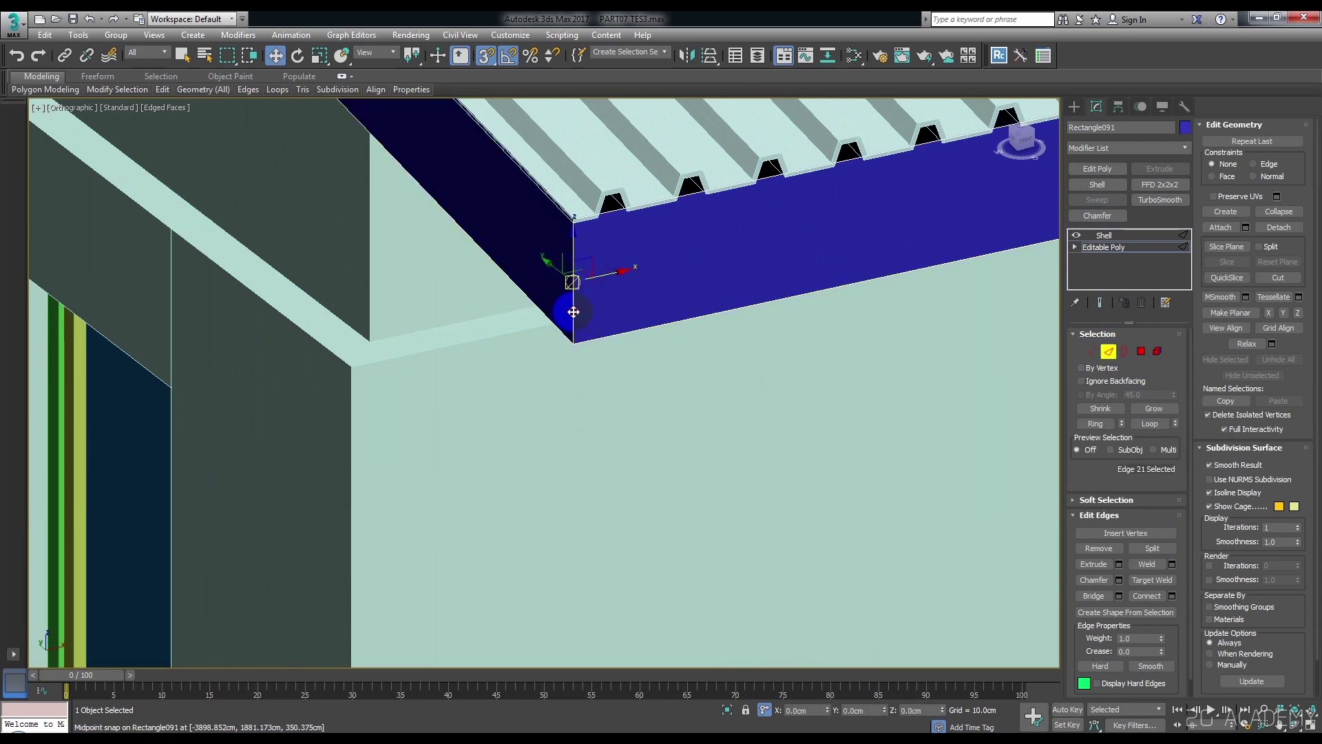
pyautogui.moveTo(574, 312); pyautogui.dragTo(622, 308)
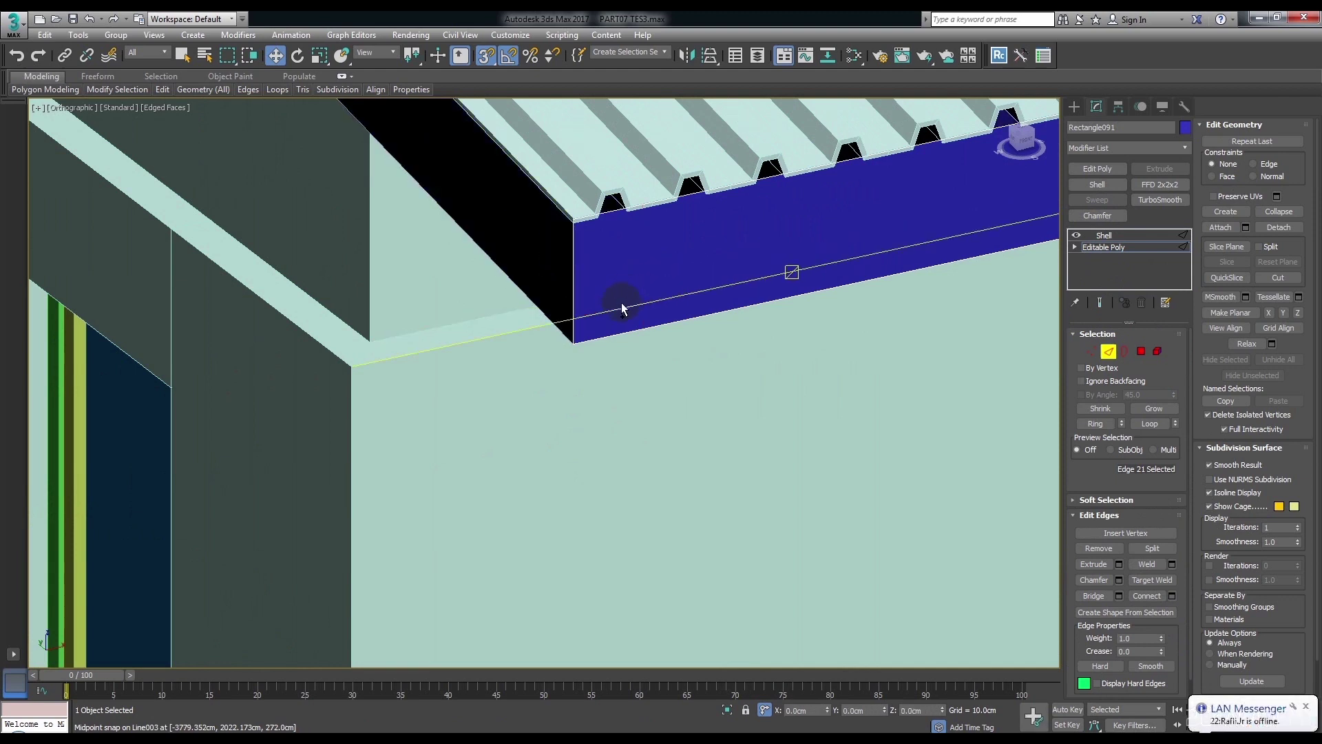
pyautogui.moveTo(622, 308)
pyautogui.keyDown('alt'); pyautogui.mouseDown(button='middle')
pyautogui.moveTo(590, 329)
pyautogui.moveTo(580, 313)
pyautogui.moveTo(556, 316)
pyautogui.moveTo(581, 311)
pyautogui.mouseUp(button='middle'); pyautogui.keyUp('alt')
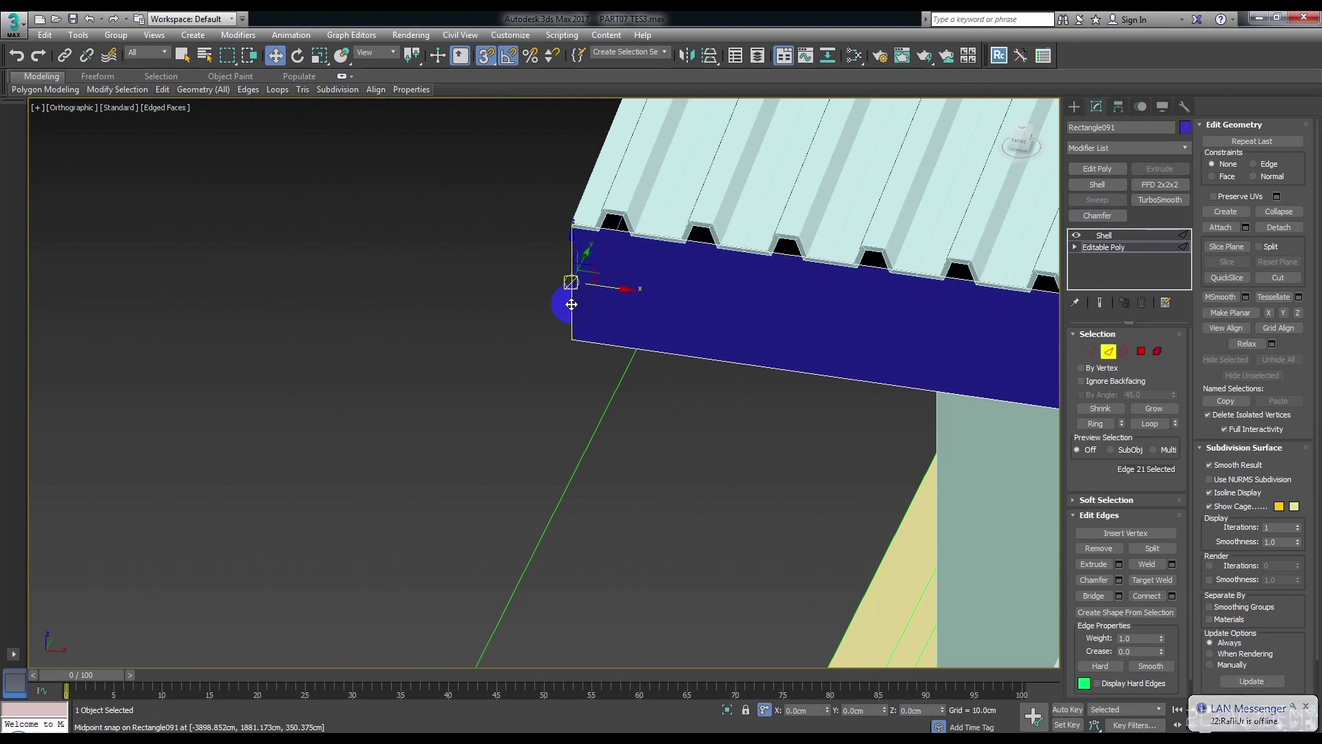
# Detach the blue fascia element from Rectangle091 as Object001.
pyautogui.click(1158, 351)
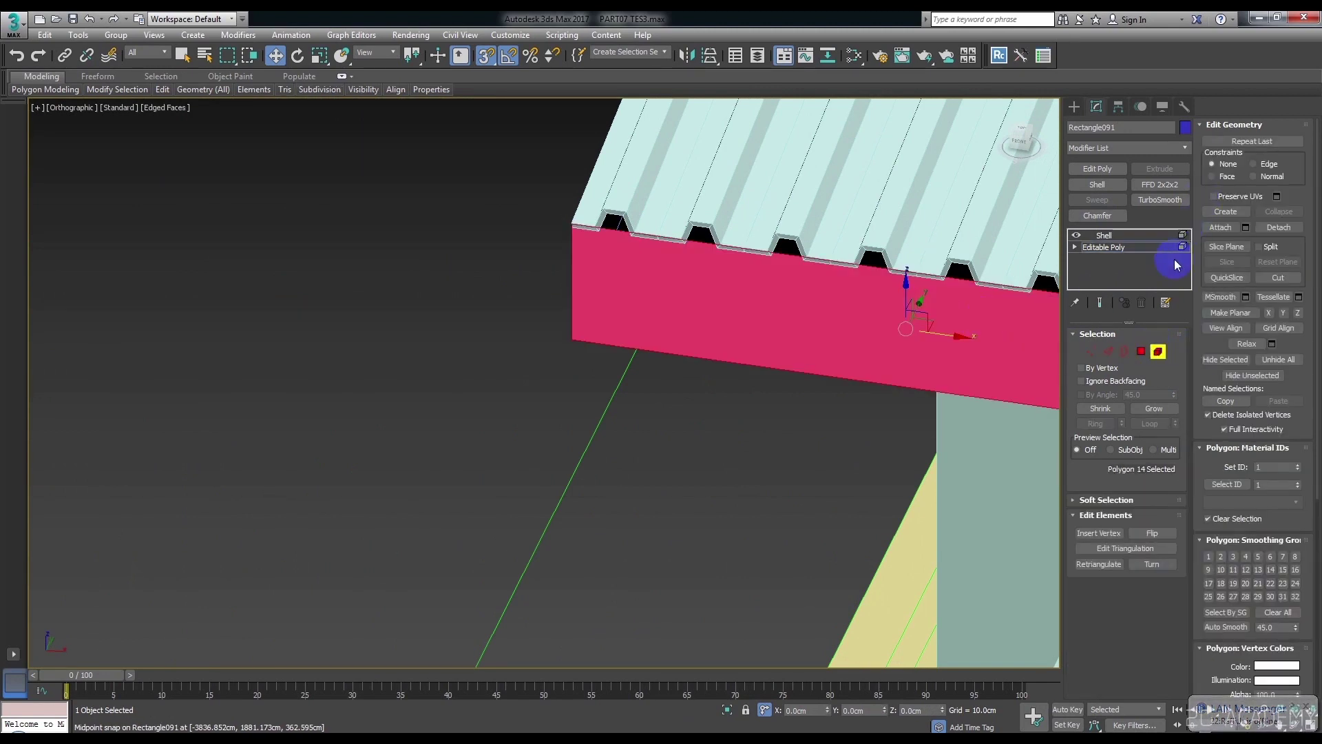
pyautogui.click(1277, 228)
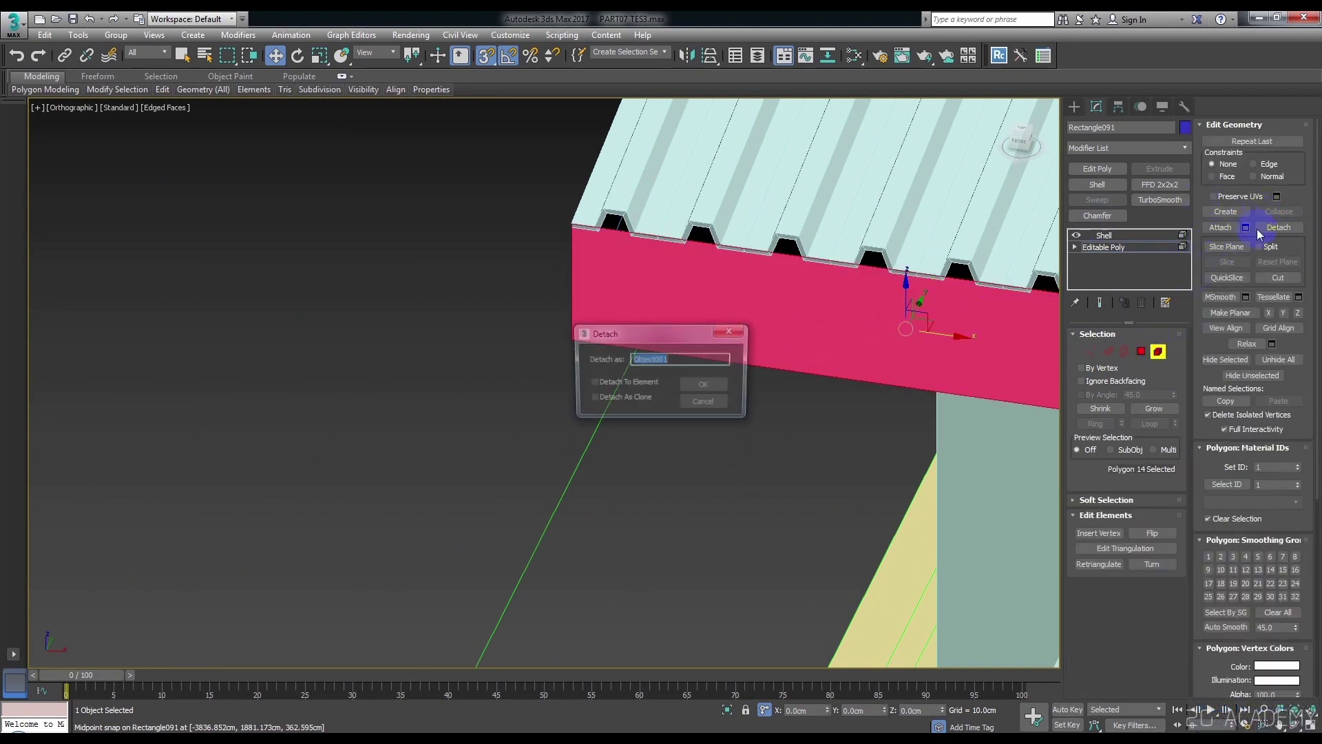
pyautogui.click(712, 391)
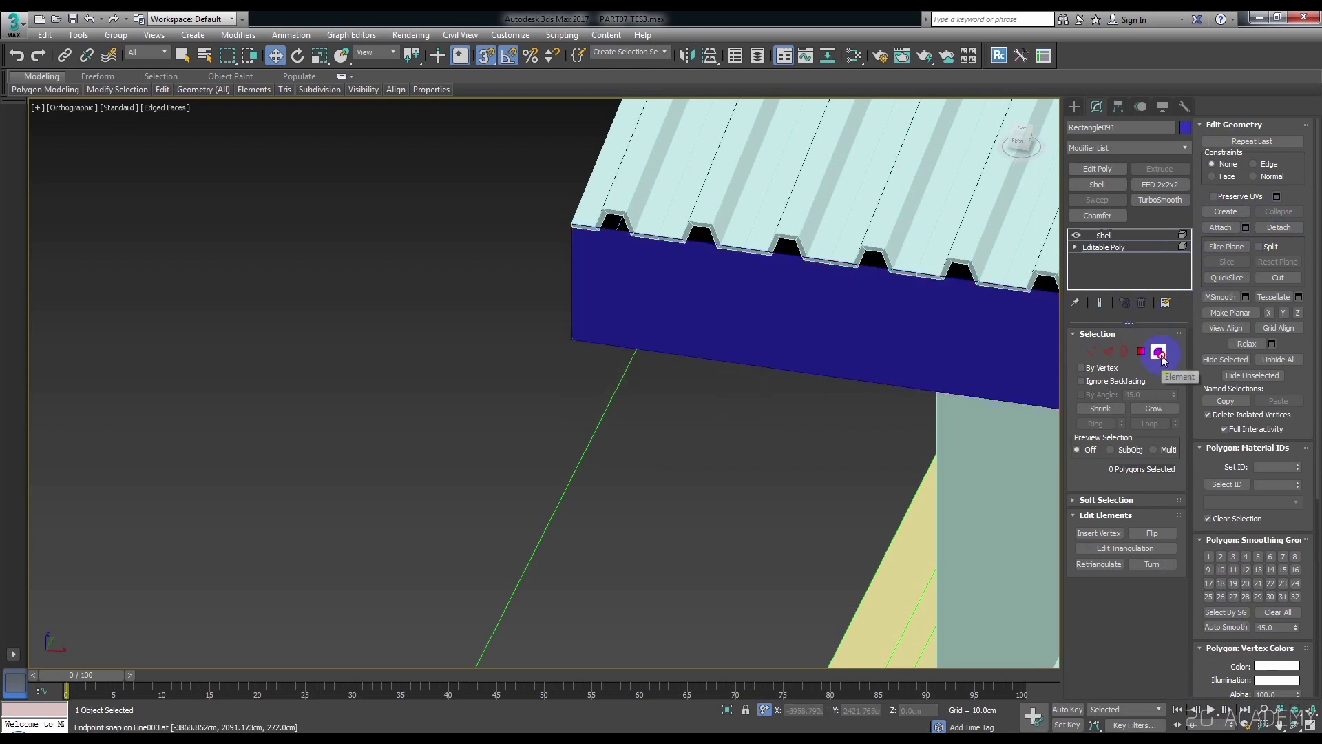
pyautogui.click(1160, 355)
# Snap Object001's four edges flush to the roof sheet's endpoint.
pyautogui.click(833, 316)
pyautogui.keyDown('alt'); pyautogui.moveTo(833, 316); pyautogui.dragTo(813, 333, button='middle'); pyautogui.keyUp('alt')
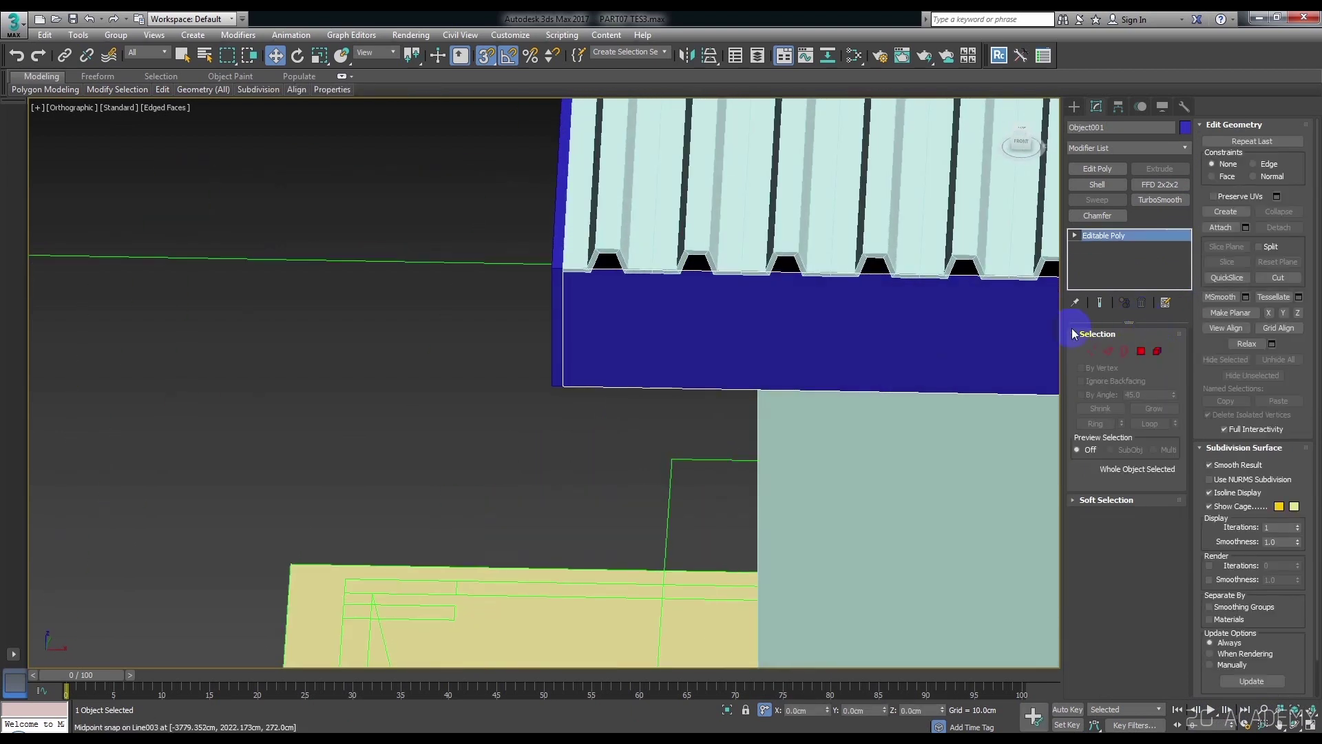
pyautogui.click(1109, 353)
pyautogui.moveTo(531, 238); pyautogui.dragTo(636, 463)
pyautogui.moveTo(586, 393); pyautogui.dragTo(552, 392)
pyautogui.click(1109, 351)
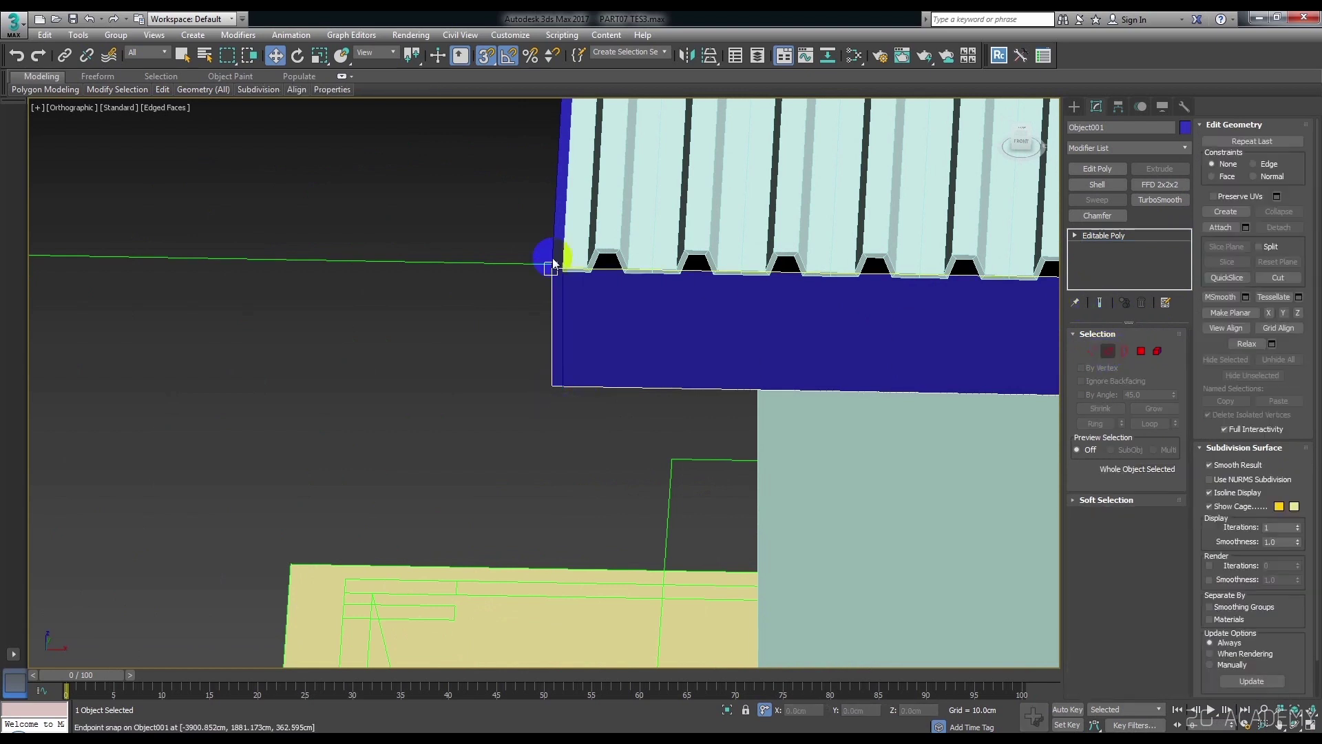
# Select Rectangle091 at Editable Poly level, deselect everything, and view the building.
pyautogui.click(547, 257)
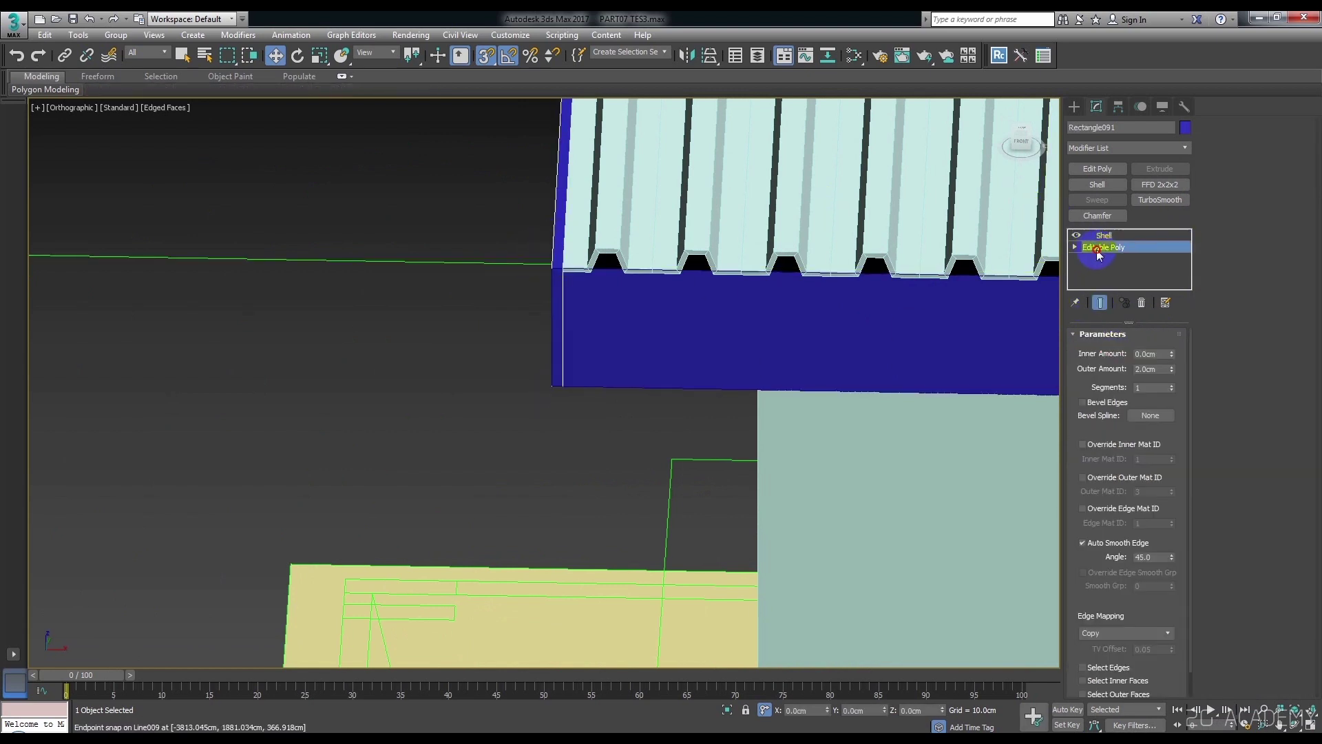
pyautogui.click(1098, 252)
pyautogui.click(575, 399)
pyautogui.moveTo(458, 387)
pyautogui.keyDown('alt'); pyautogui.mouseDown(button='middle')
pyautogui.moveTo(487, 307)
pyautogui.moveTo(794, 346)
pyautogui.mouseUp(button='middle'); pyautogui.keyUp('alt')
pyautogui.scroll(3, 795, 347)
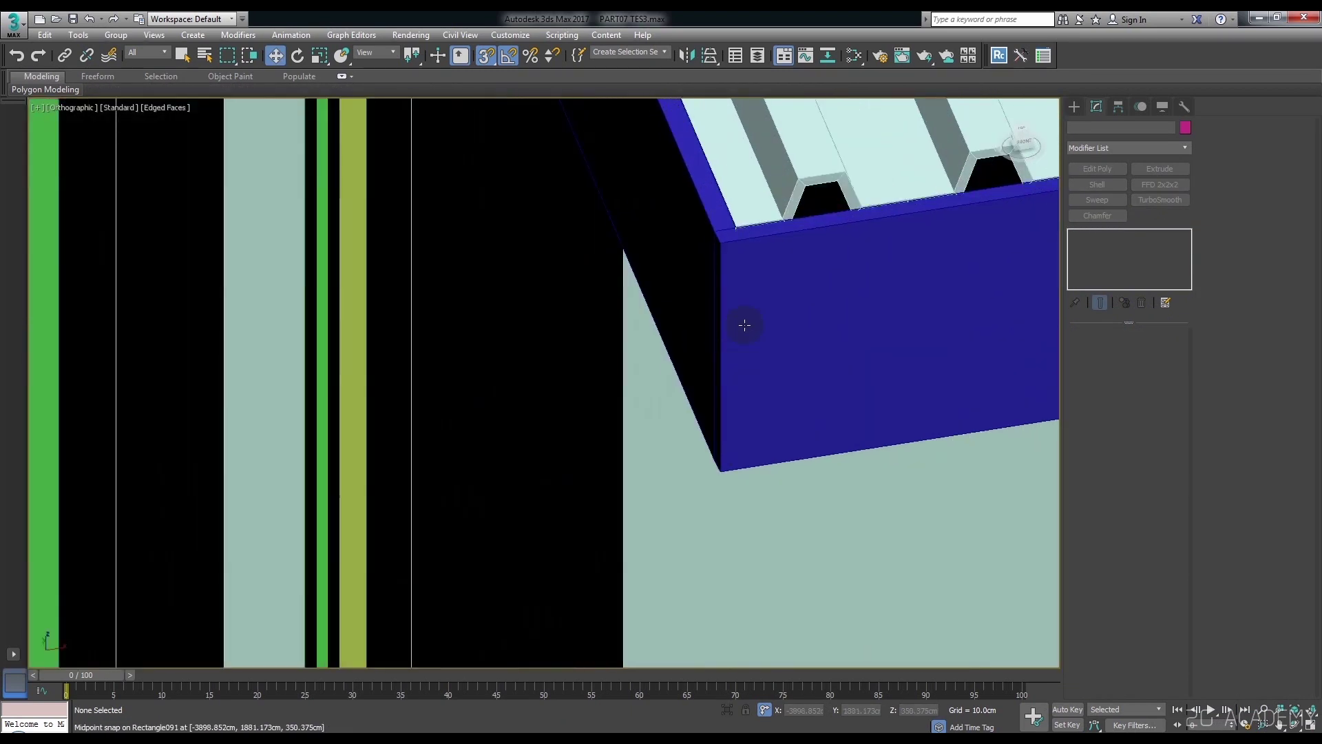
pyautogui.click(774, 304)
pyautogui.scroll(-3, 650, 216)
pyautogui.moveTo(649, 216); pyautogui.dragTo(696, 285, button='middle')
pyautogui.scroll(-3, 696, 284)
pyautogui.scroll(-2, 540, 236)
pyautogui.scroll(-3, 482, 290)
pyautogui.keyDown('alt'); pyautogui.moveTo(459, 314); pyautogui.dragTo(488, 301, button='middle'); pyautogui.keyUp('alt')
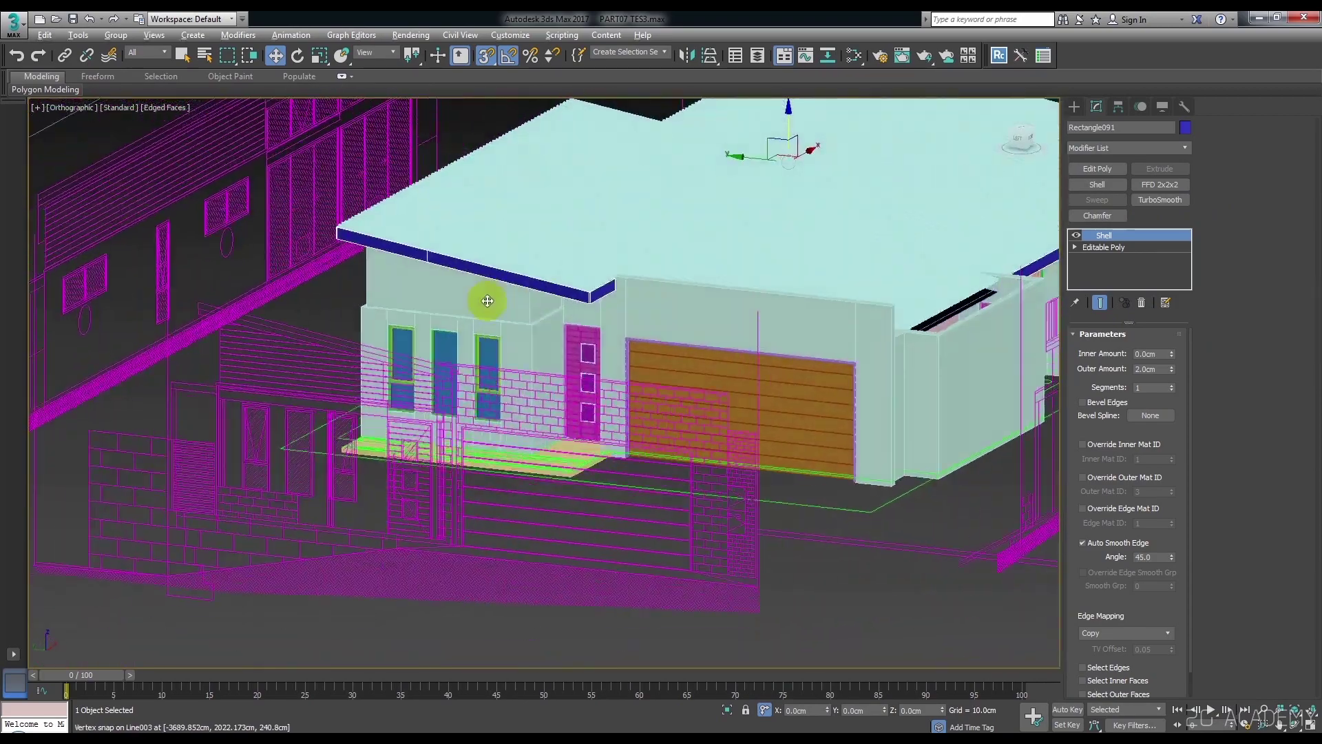
pyautogui.moveTo(966, 350)
pyautogui.keyDown('alt'); pyautogui.mouseDown(button='middle')
pyautogui.moveTo(723, 399)
pyautogui.moveTo(606, 399)
pyautogui.moveTo(565, 352)
pyautogui.mouseUp(button='middle'); pyautogui.keyUp('alt')
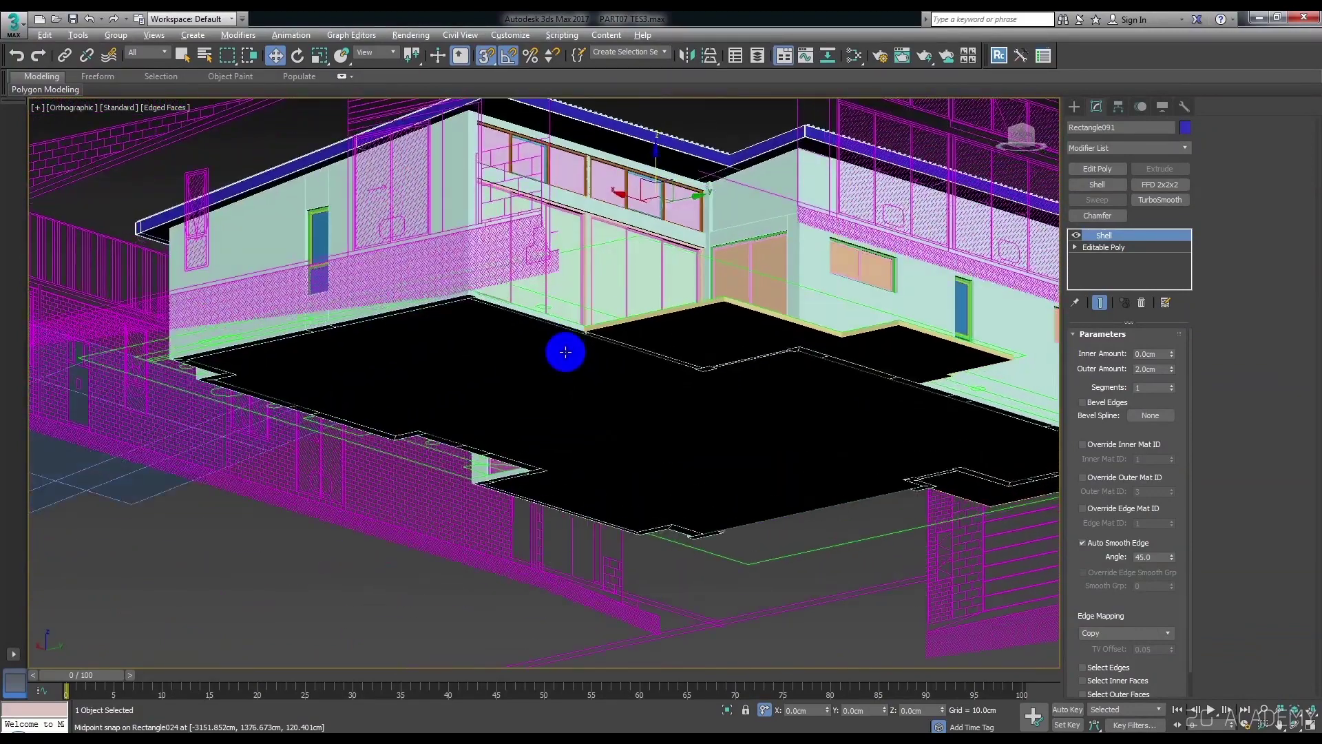
pyautogui.keyDown('alt'); pyautogui.moveTo(758, 468); pyautogui.dragTo(768, 413, button='middle'); pyautogui.keyUp('alt')
pyautogui.scroll(3, 762, 303)
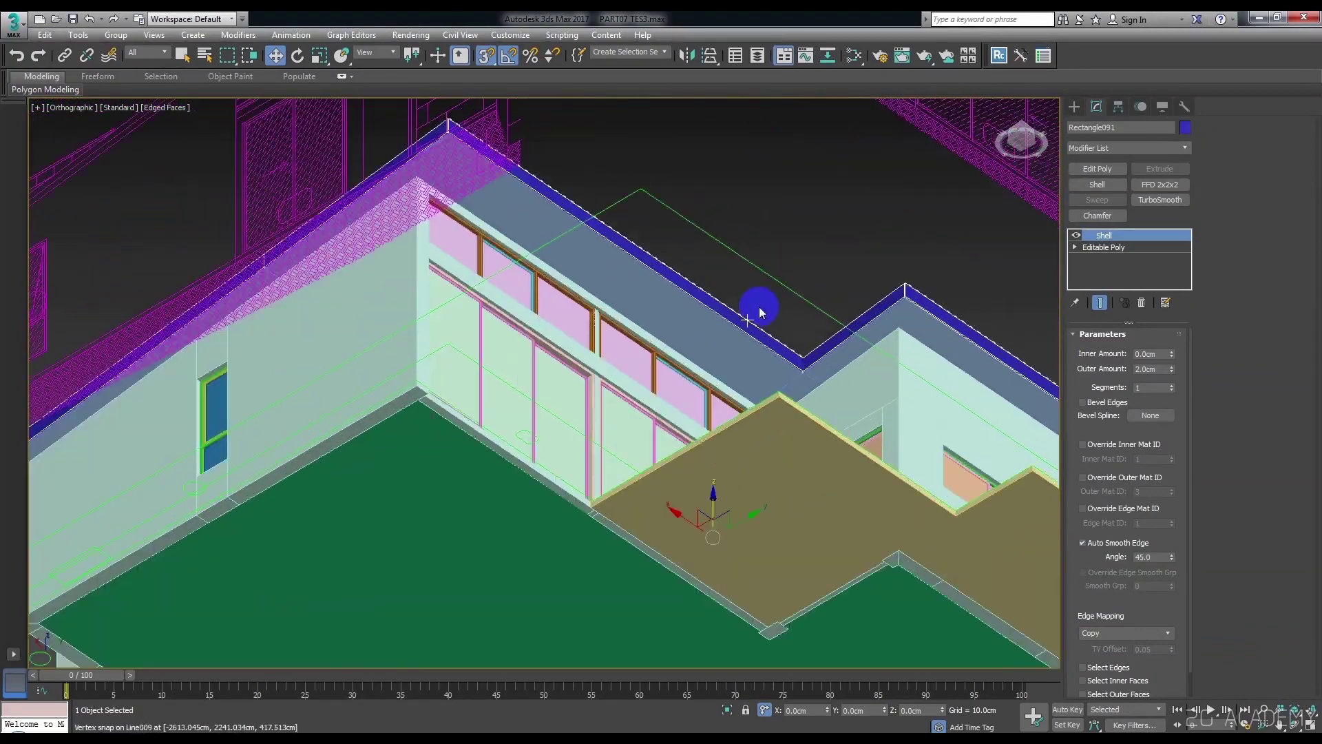
pyautogui.scroll(3, 760, 312)
pyautogui.press('p')
pyautogui.moveTo(751, 293)
pyautogui.keyDown('alt'); pyautogui.mouseDown(button='middle')
pyautogui.moveTo(726, 304)
pyautogui.moveTo(767, 404)
pyautogui.moveTo(806, 413)
pyautogui.moveTo(730, 385)
pyautogui.mouseUp(button='middle'); pyautogui.keyUp('alt')
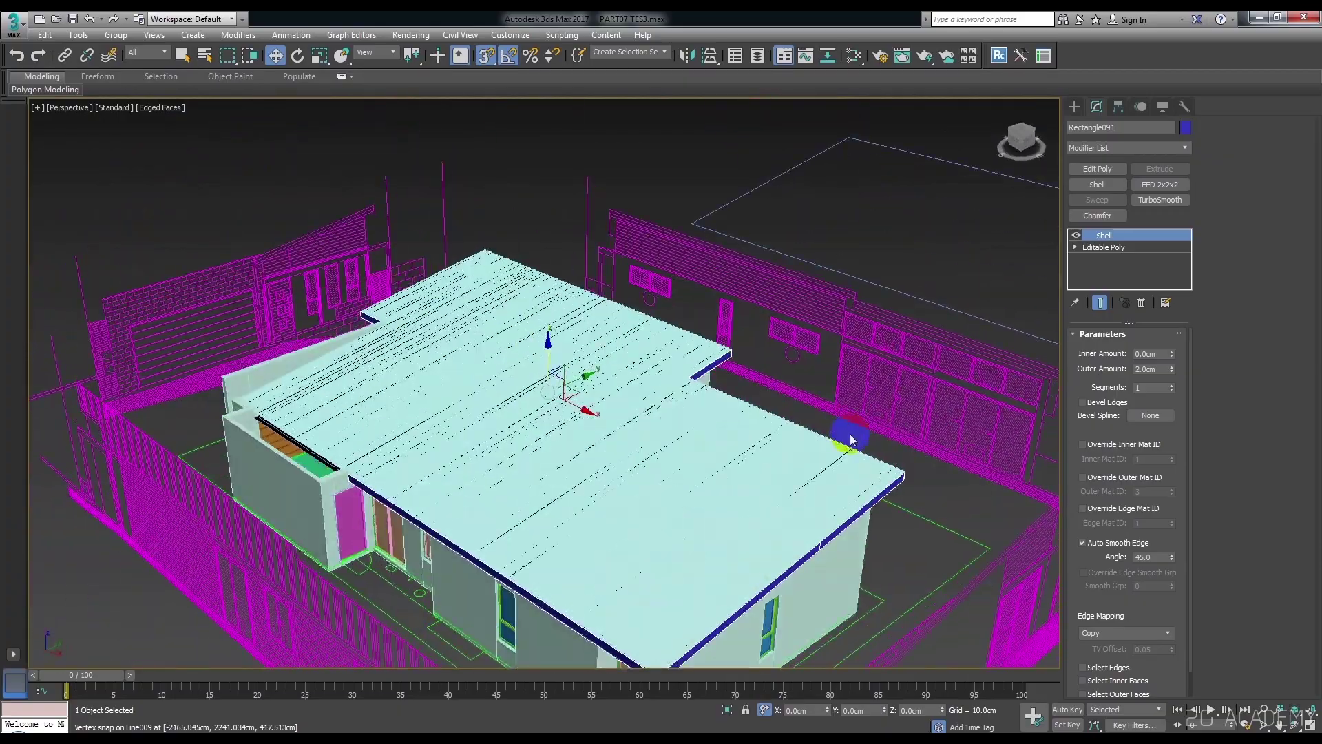
pyautogui.scroll(5, 718, 378)
pyautogui.scroll(-2, 709, 325)
pyautogui.scroll(-5, 703, 333)
pyautogui.moveTo(702, 333)
pyautogui.keyDown('alt'); pyautogui.mouseDown(button='middle')
pyautogui.moveTo(655, 334)
pyautogui.moveTo(720, 354)
pyautogui.moveTo(893, 295)
pyautogui.mouseUp(button='middle'); pyautogui.keyUp('alt')
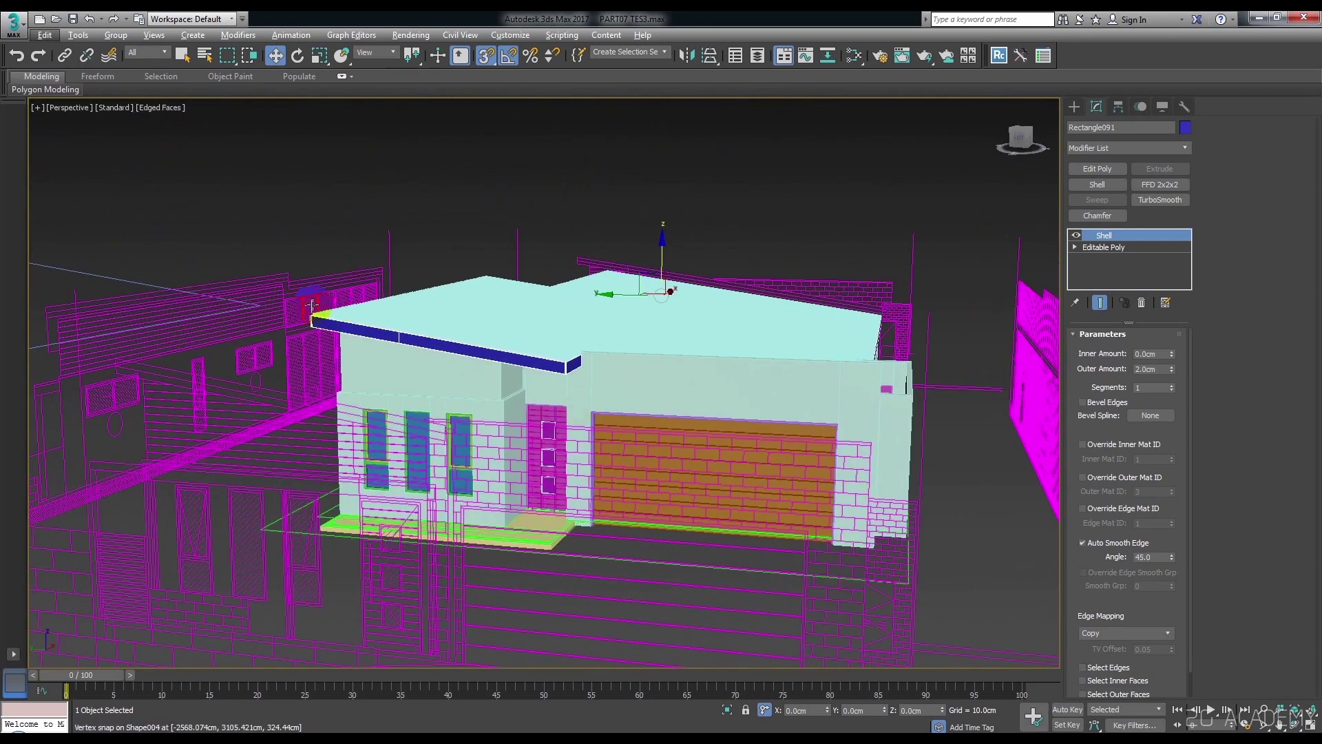
pyautogui.scroll(5, 312, 304)
pyautogui.scroll(-3, 331, 363)
pyautogui.scroll(-2, 378, 348)
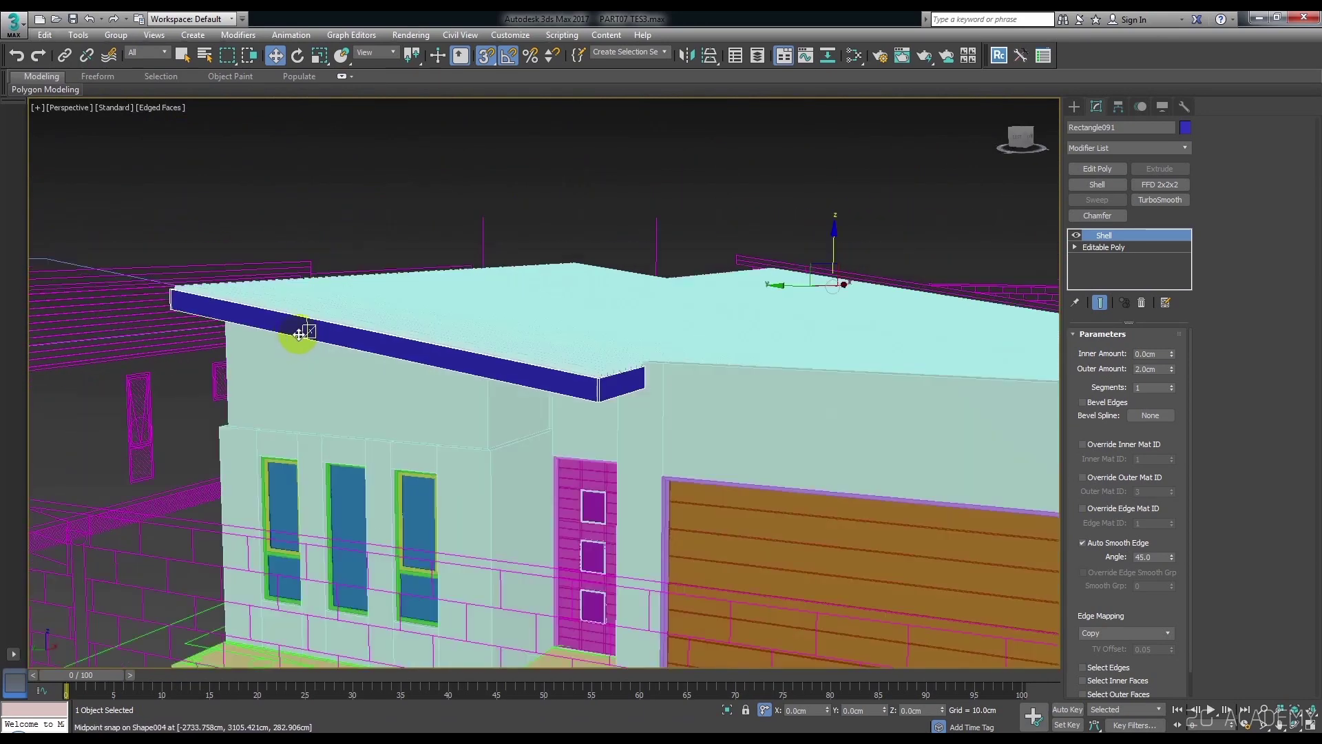
pyautogui.scroll(-2, 298, 335)
pyautogui.scroll(-2, 487, 369)
pyautogui.scroll(-2, 496, 339)
pyautogui.keyDown('alt'); pyautogui.moveTo(475, 350); pyautogui.dragTo(291, 331, button='middle'); pyautogui.keyUp('alt')
pyautogui.moveTo(458, 338)
pyautogui.keyDown('alt'); pyautogui.mouseDown(button='middle')
pyautogui.moveTo(463, 419)
pyautogui.moveTo(449, 422)
pyautogui.moveTo(579, 446)
pyautogui.mouseUp(button='middle'); pyautogui.keyUp('alt')
pyautogui.scroll(-3, 476, 427)
pyautogui.scroll(3, 579, 455)
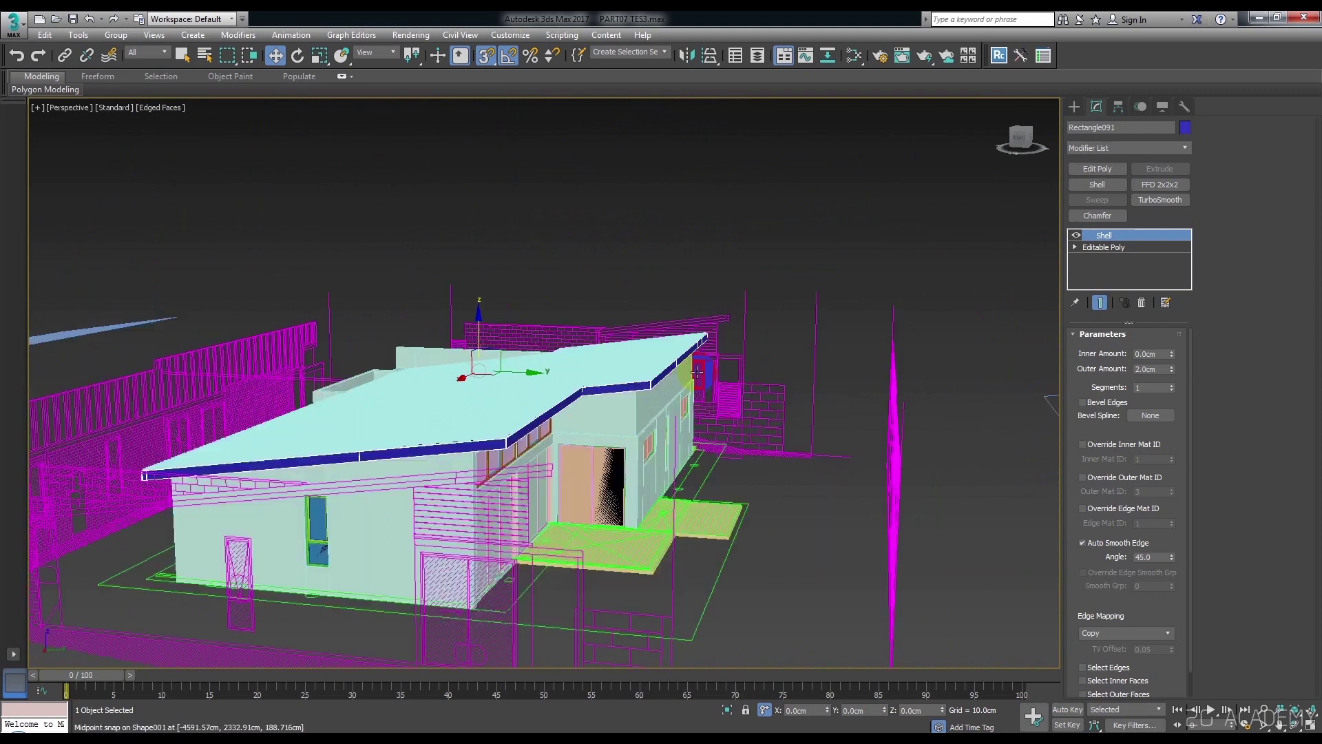
pyautogui.scroll(3, 709, 404)
pyautogui.keyDown('alt'); pyautogui.moveTo(709, 404); pyautogui.dragTo(555, 383, button='middle'); pyautogui.keyUp('alt')
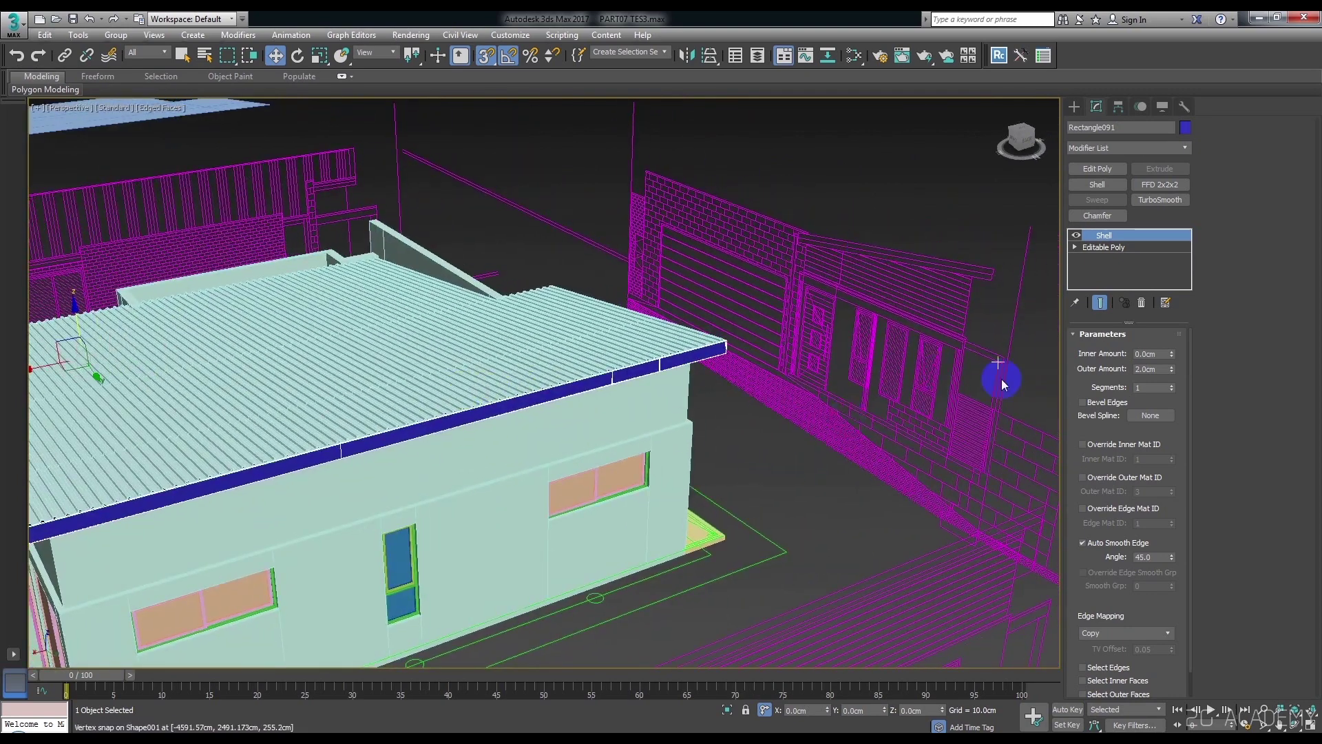
pyautogui.scroll(-5, 1002, 383)
pyautogui.moveTo(896, 414)
pyautogui.keyDown('alt'); pyautogui.mouseDown(button='middle')
pyautogui.moveTo(718, 481)
pyautogui.moveTo(673, 436)
pyautogui.mouseUp(button='middle'); pyautogui.keyUp('alt')
pyautogui.scroll(2, 674, 436)
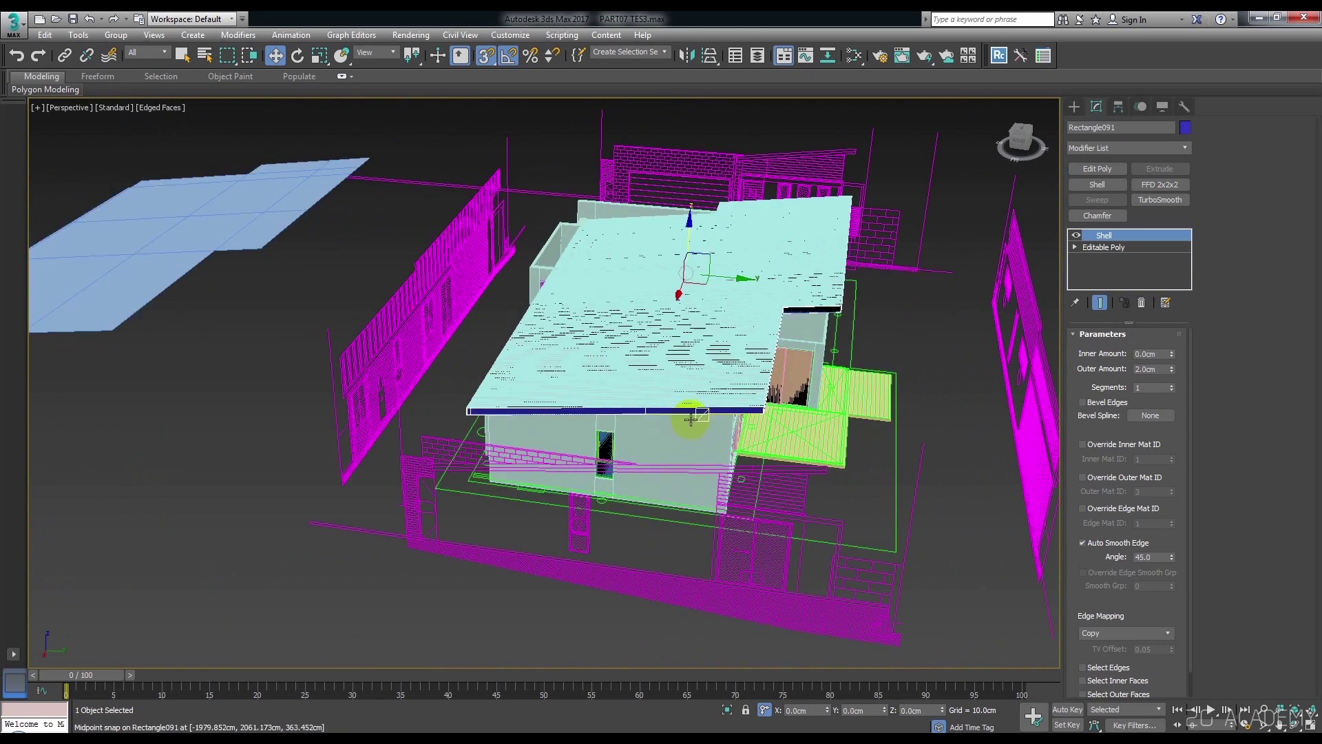
pyautogui.moveTo(689, 413)
pyautogui.keyDown('alt'); pyautogui.mouseDown(button='middle')
pyautogui.moveTo(644, 428)
pyautogui.moveTo(647, 509)
pyautogui.moveTo(641, 482)
pyautogui.mouseUp(button='middle'); pyautogui.keyUp('alt')
pyautogui.scroll(3, 629, 334)
pyautogui.scroll(3, 606, 334)
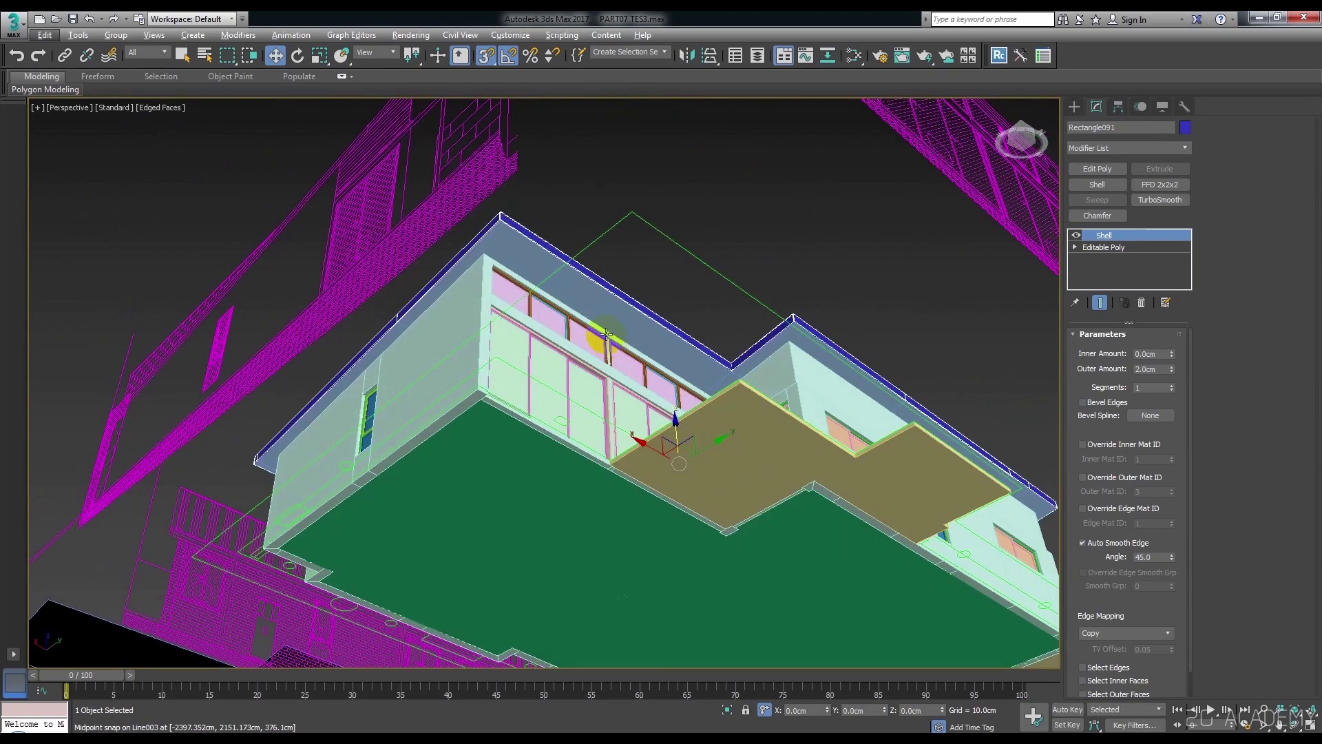
pyautogui.scroll(3, 482, 261)
pyautogui.scroll(1, 514, 273)
pyautogui.scroll(2, 514, 270)
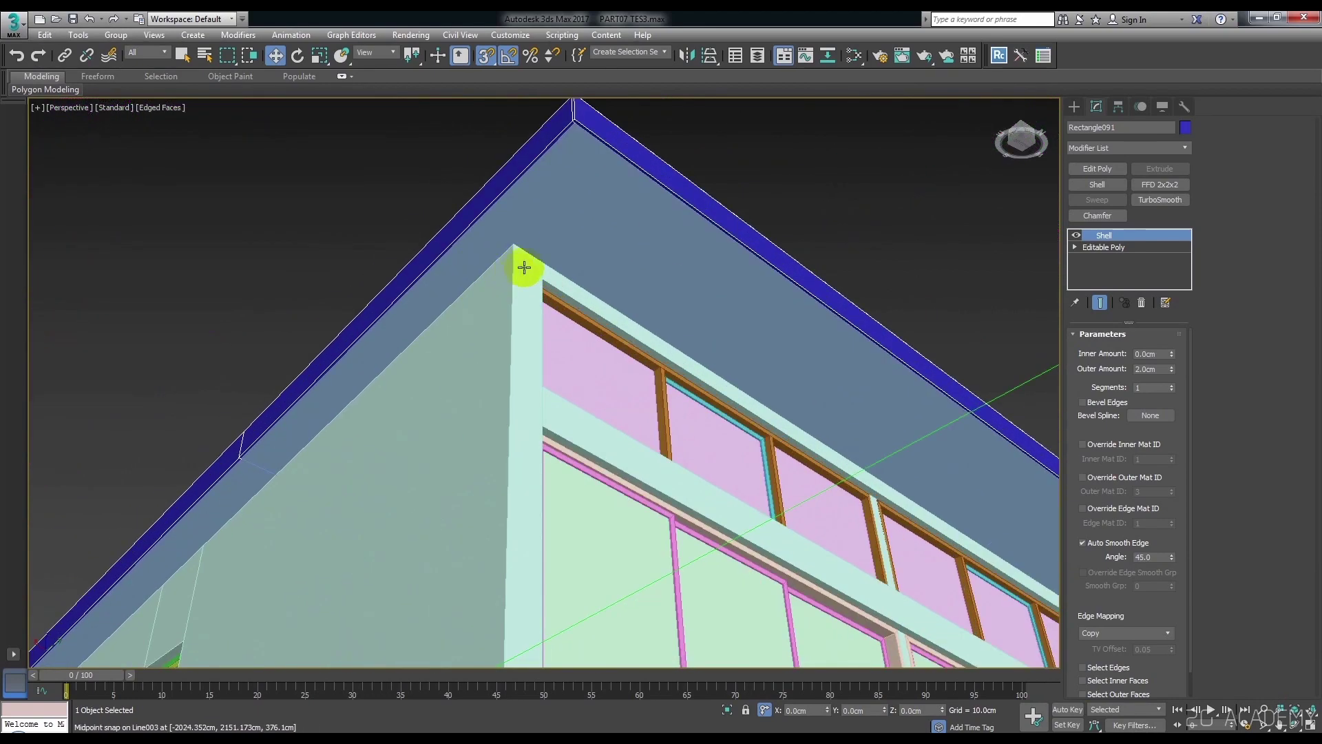
pyautogui.scroll(2, 565, 128)
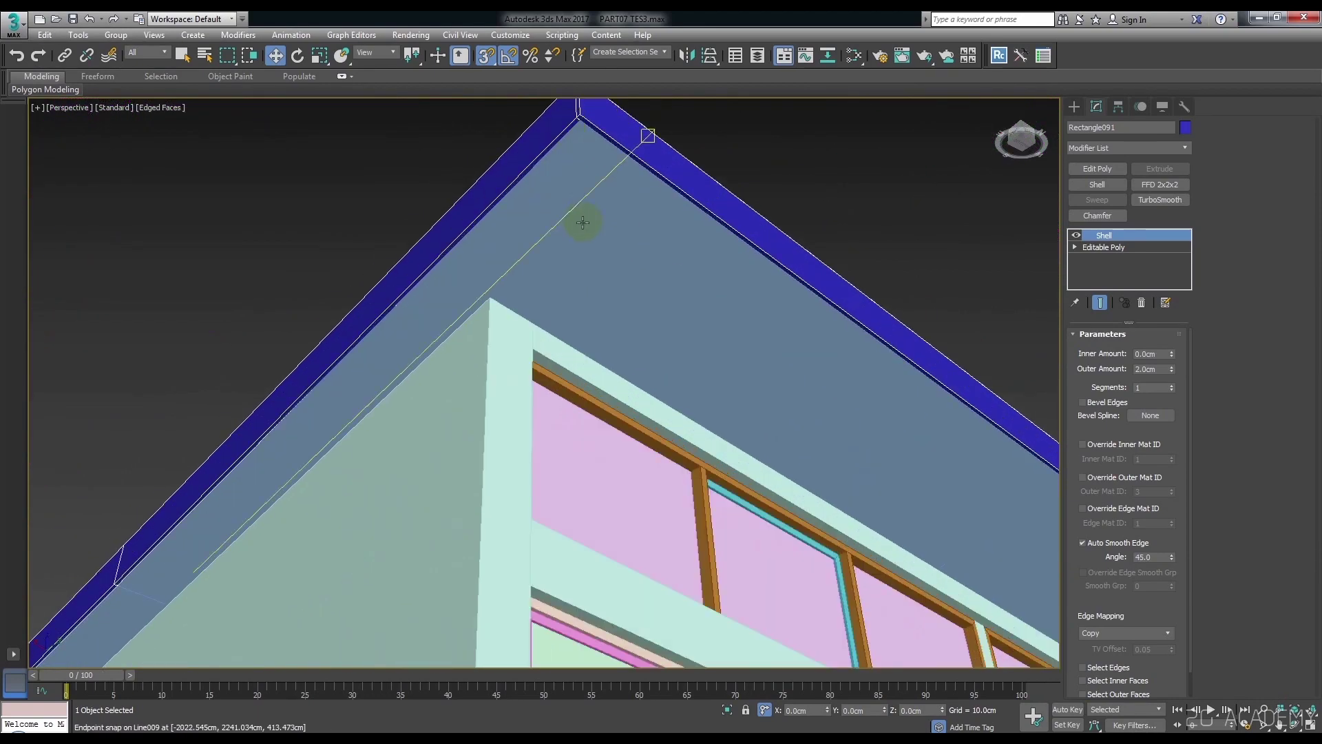
pyautogui.moveTo(583, 222); pyautogui.dragTo(694, 232, button='middle')
# Select Line003 and Shape003, switch to the Top view, then clear the selection.
pyautogui.click(634, 355)
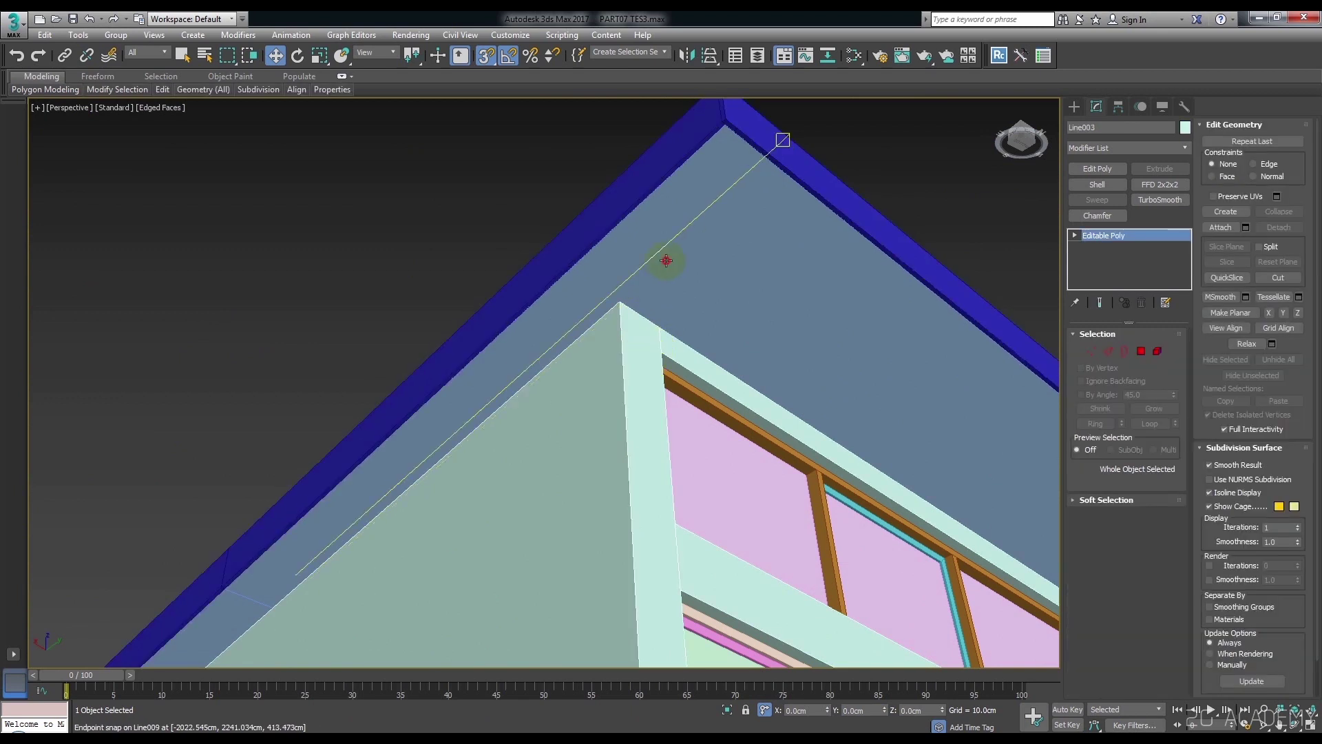
pyautogui.keyDown('ctrl'); pyautogui.click(667, 261); pyautogui.keyUp('ctrl')
pyautogui.scroll(-2, 670, 260)
pyautogui.scroll(-1, 689, 259)
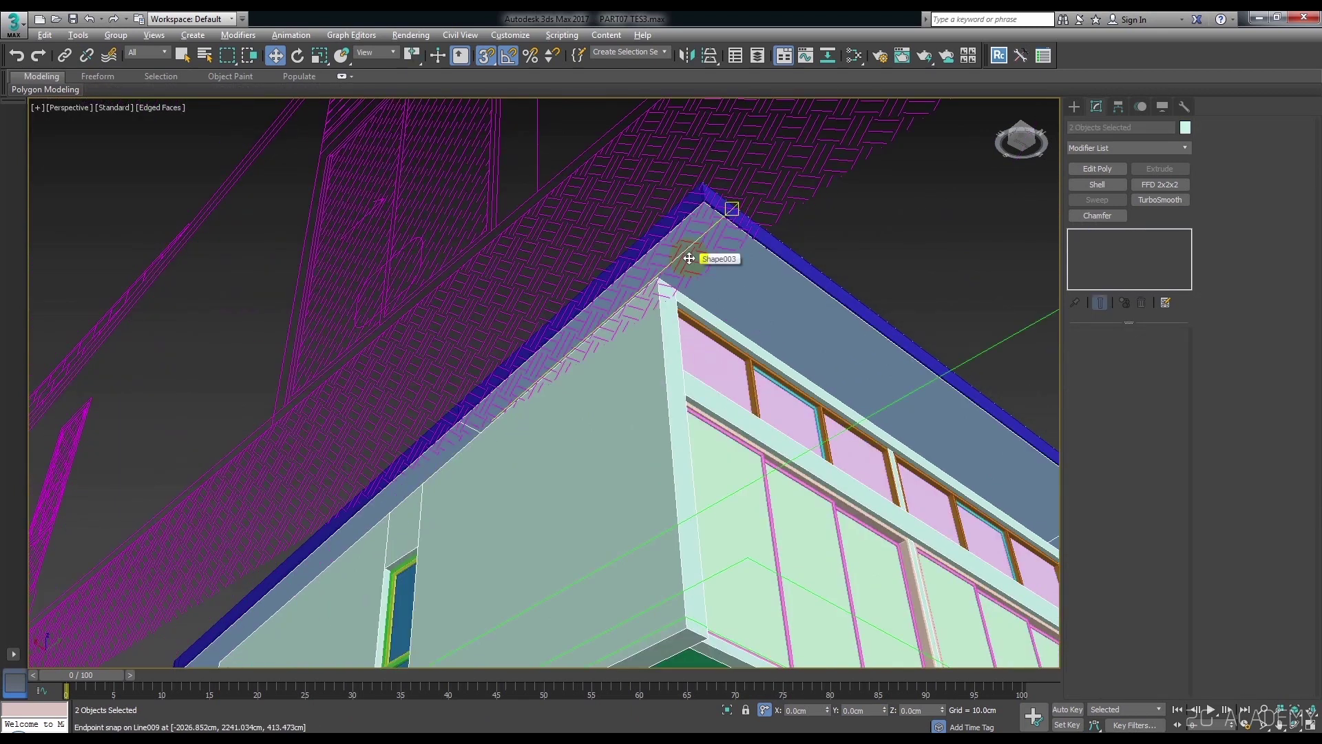
pyautogui.scroll(-5, 688, 258)
pyautogui.keyDown('alt'); pyautogui.moveTo(710, 280); pyautogui.dragTo(777, 381, button='middle'); pyautogui.keyUp('alt')
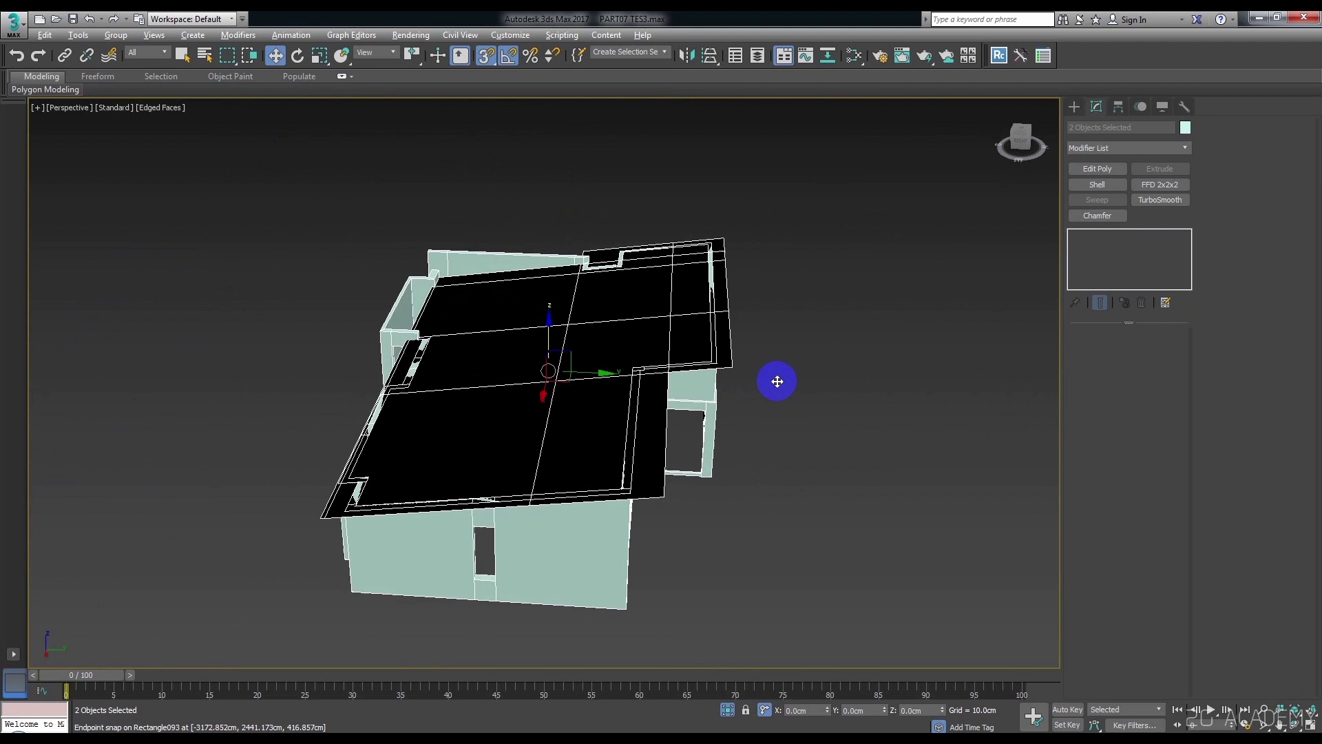
pyautogui.press('t')
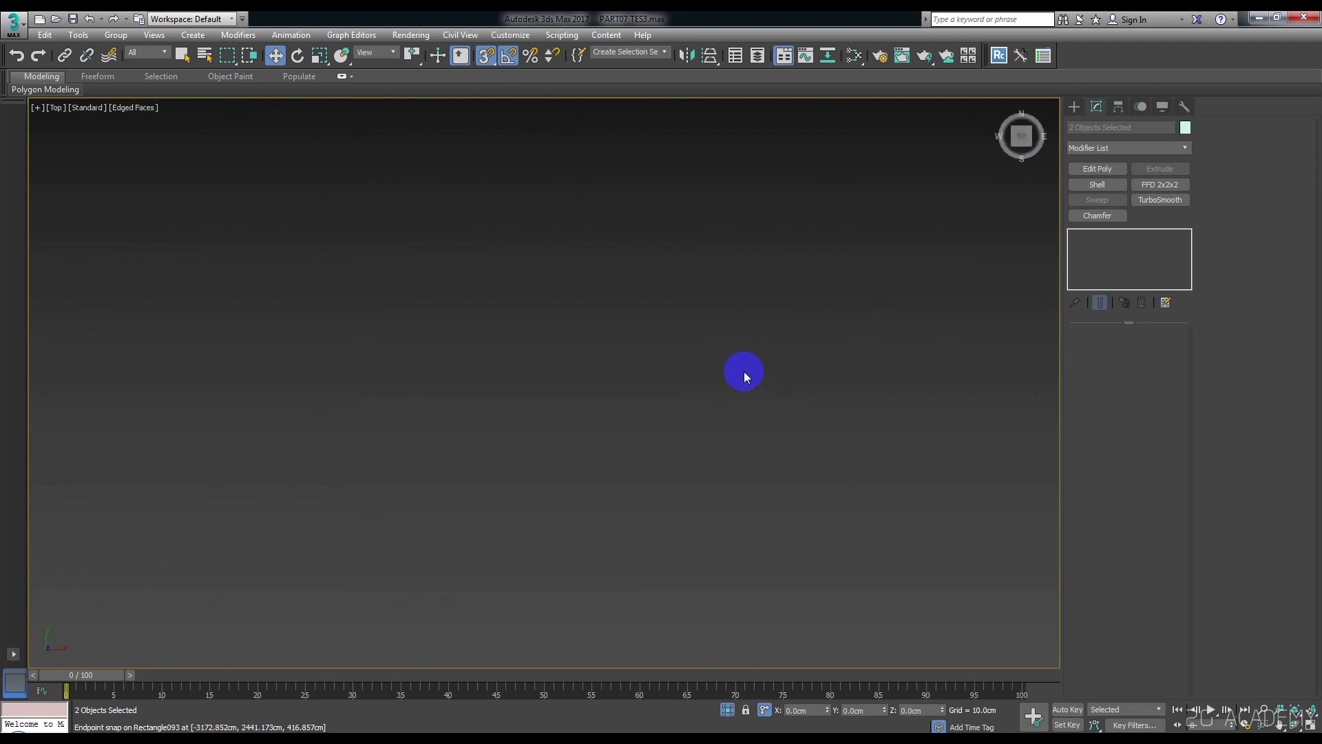
pyautogui.click(994, 281)
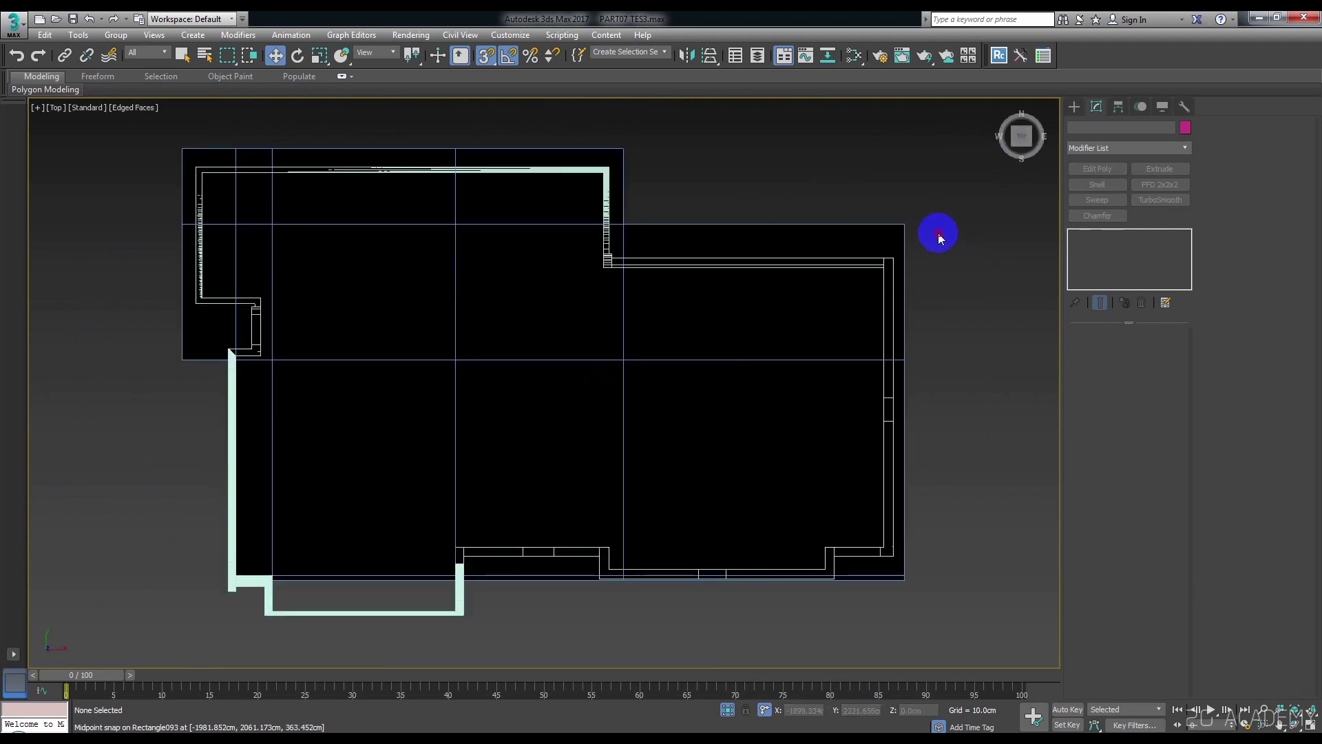
# Select Rectangle093 and QuickSlice the first cuts between wall-corner vertices in the Top view.
pyautogui.click(903, 223)
pyautogui.click(1238, 277)
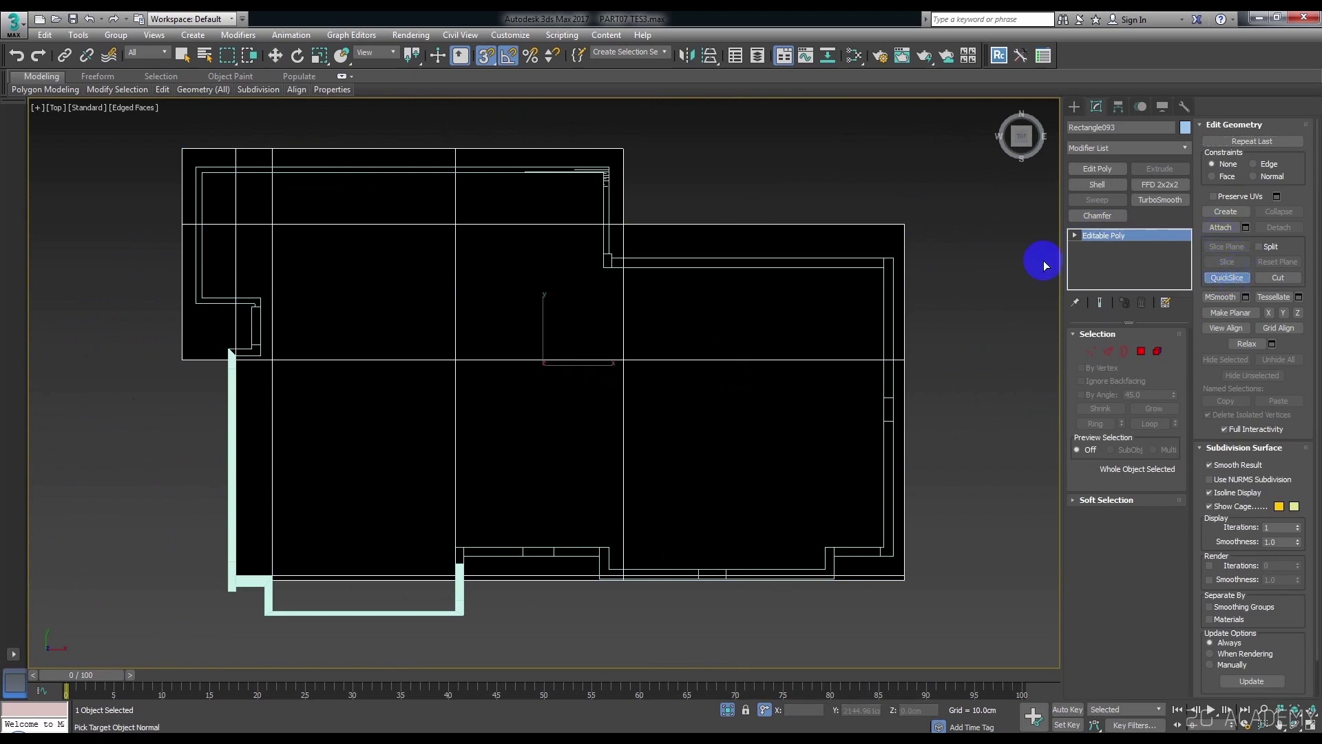
pyautogui.scroll(4, 906, 272)
pyautogui.click(913, 255)
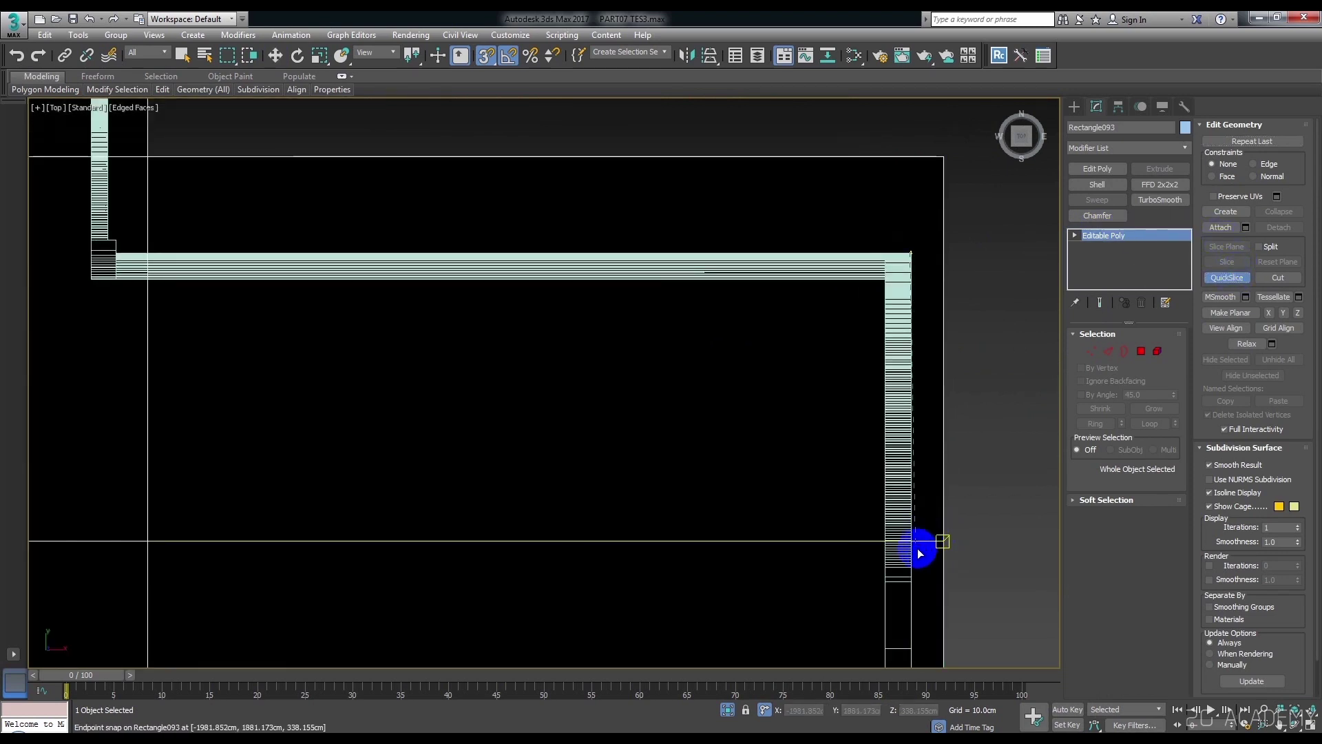
pyautogui.click(912, 646)
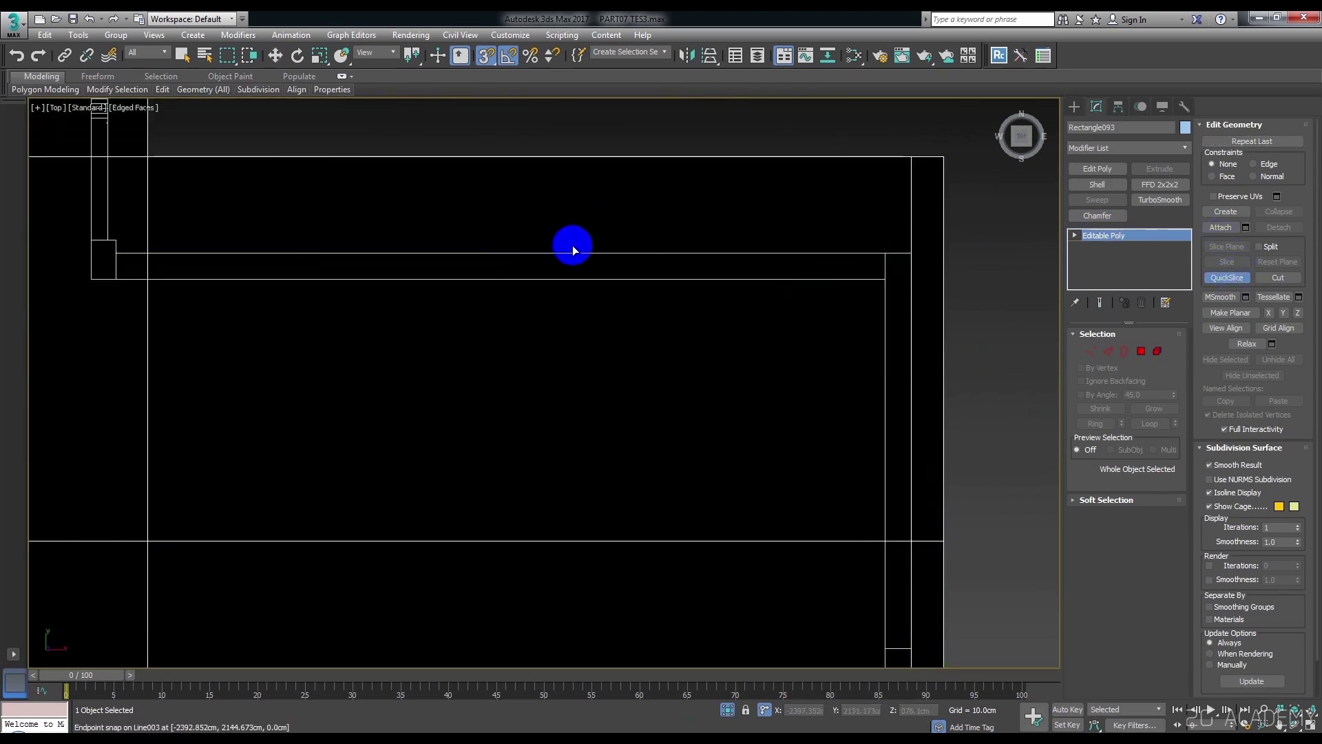
pyautogui.click(501, 254)
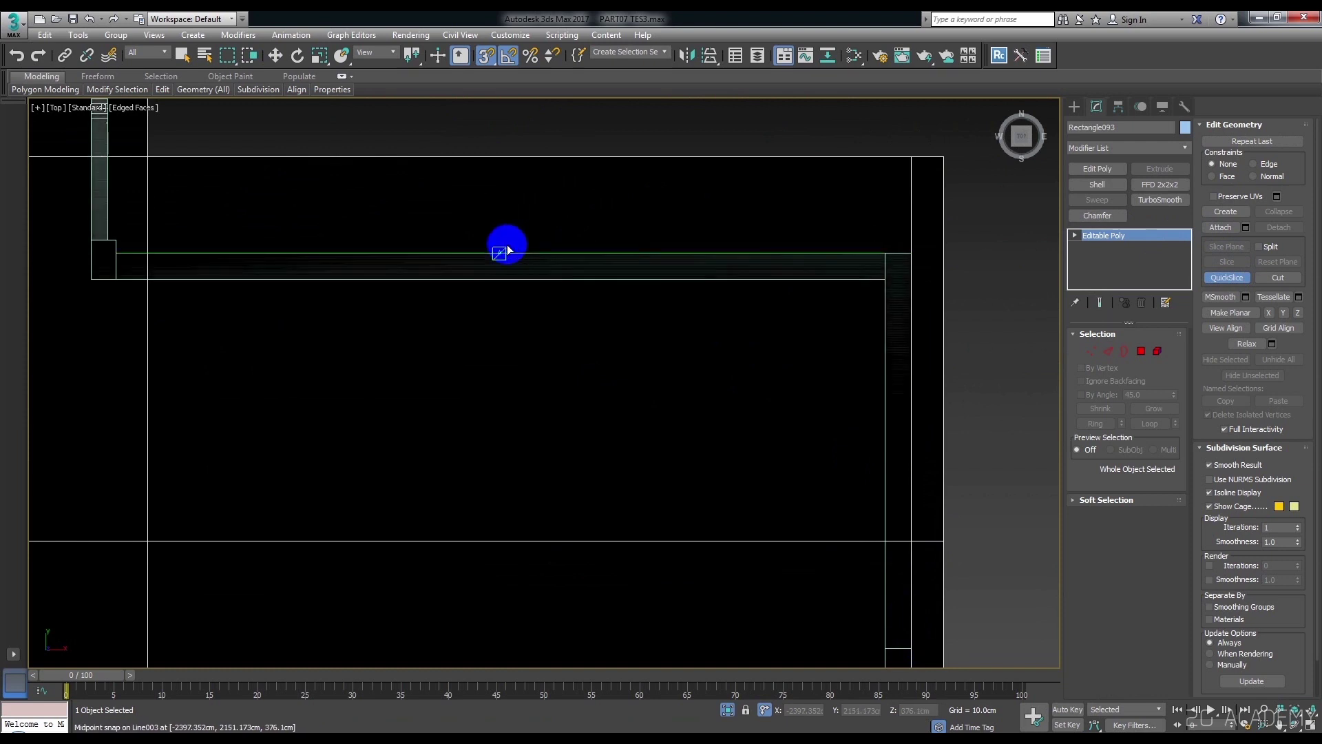
pyautogui.click(885, 254)
pyautogui.scroll(-5, 650, 231)
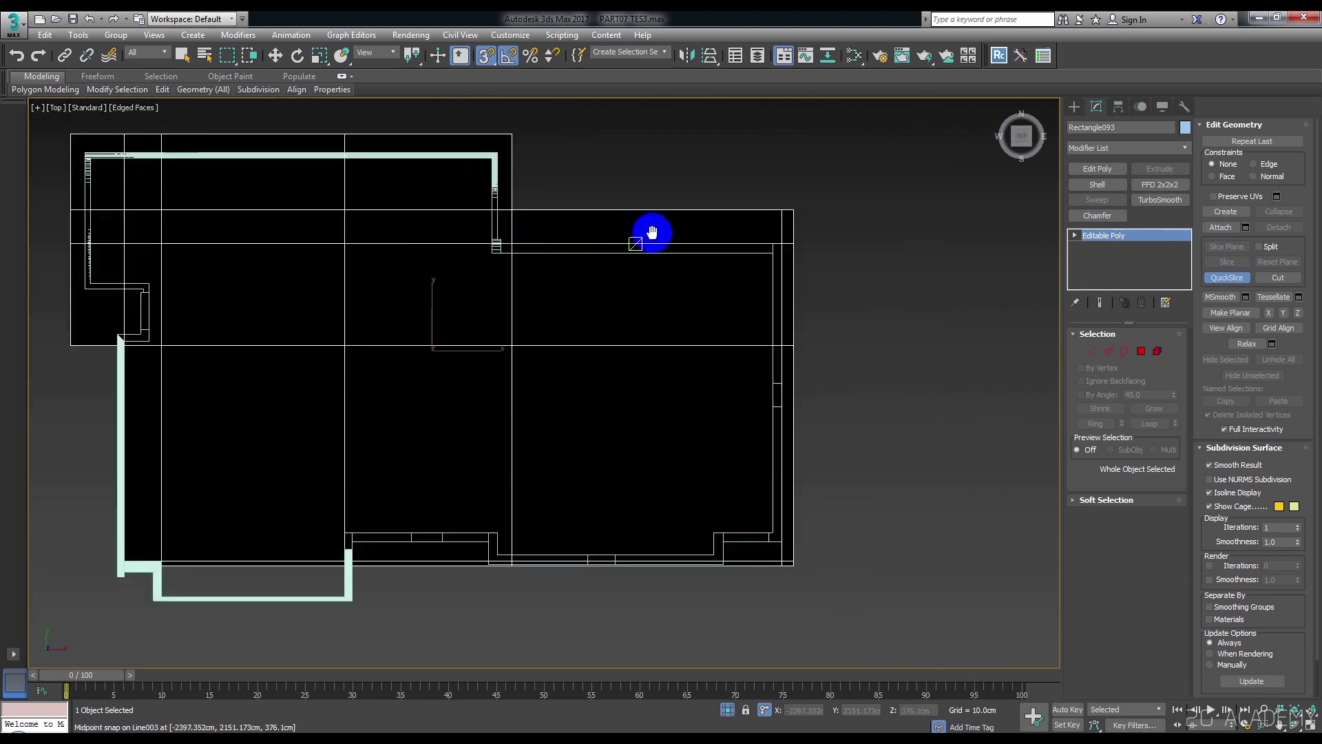
pyautogui.scroll(5, 620, 288)
pyautogui.scroll(4, 649, 319)
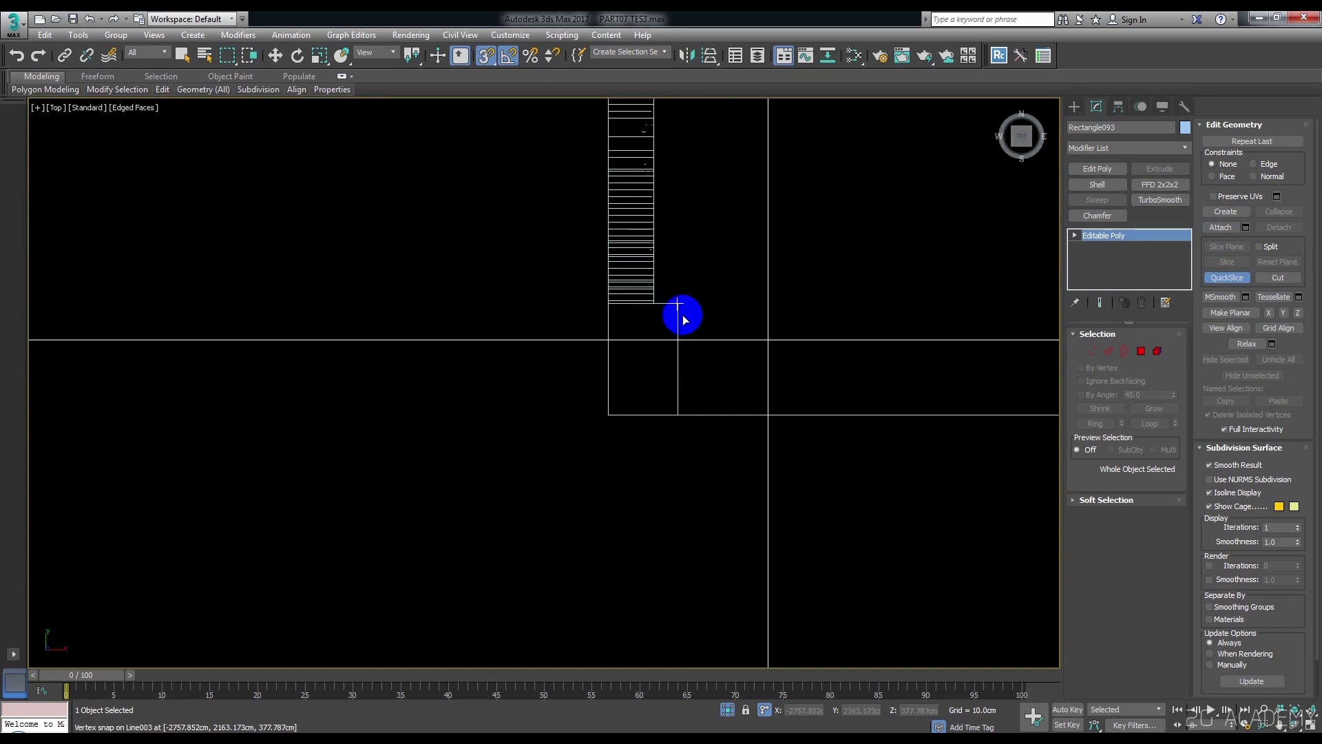
pyautogui.click(686, 340)
pyautogui.click(672, 310)
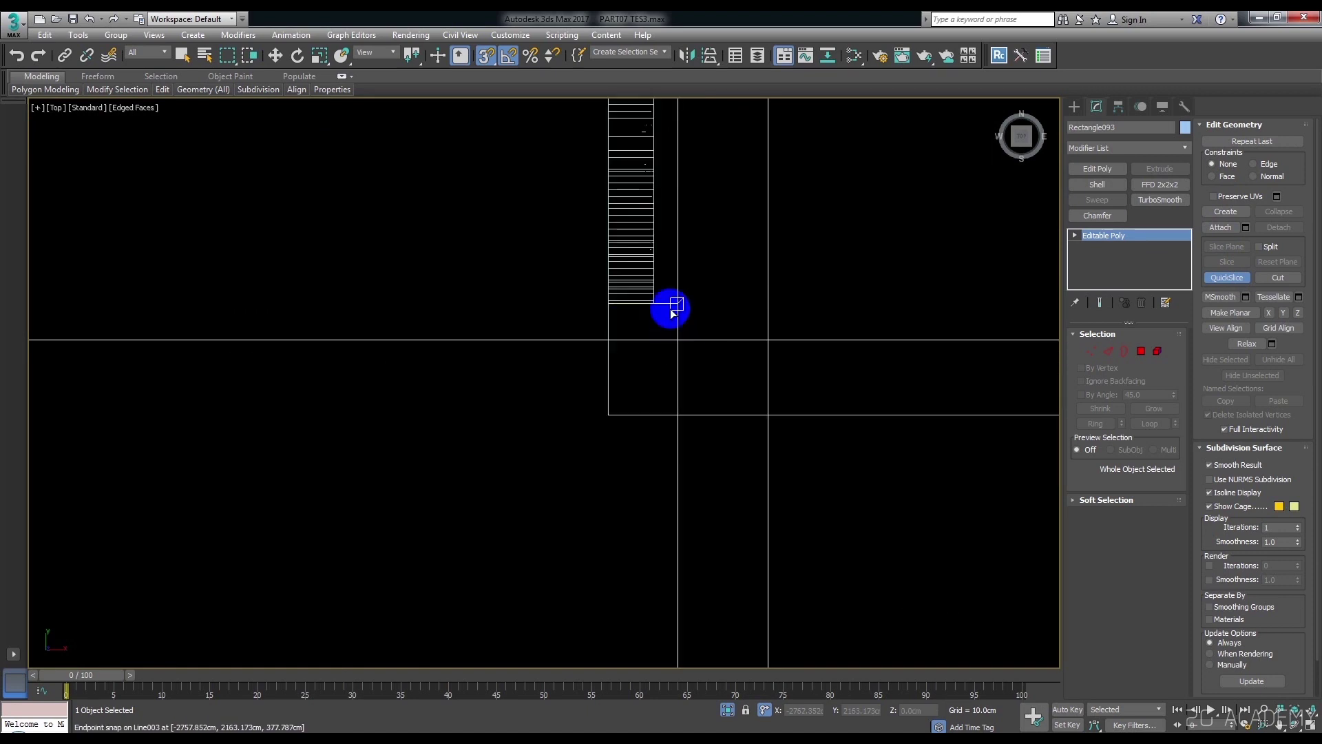
# Slice the slab along another wall corner further across the plan.
pyautogui.scroll(-5, 657, 303)
pyautogui.scroll(2, 672, 331)
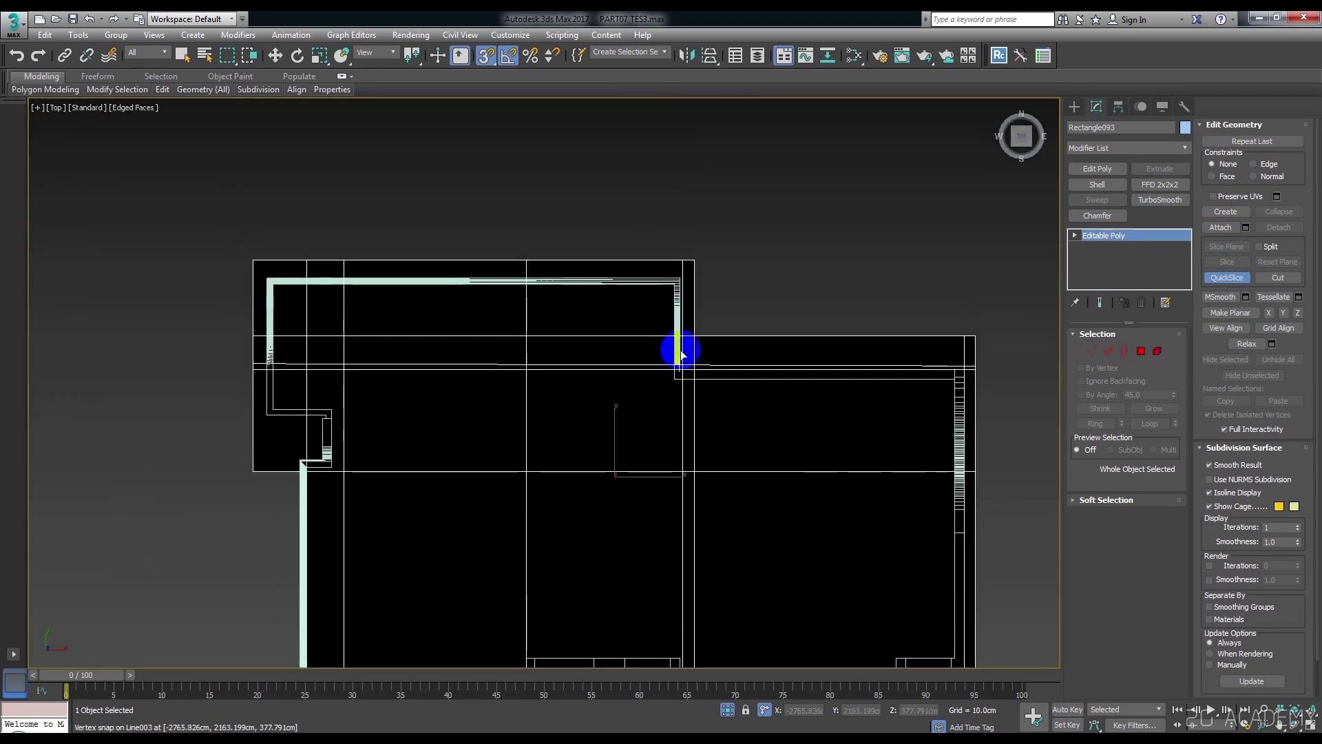
pyautogui.scroll(4, 702, 351)
pyautogui.scroll(-3, 706, 344)
pyautogui.scroll(3, 696, 348)
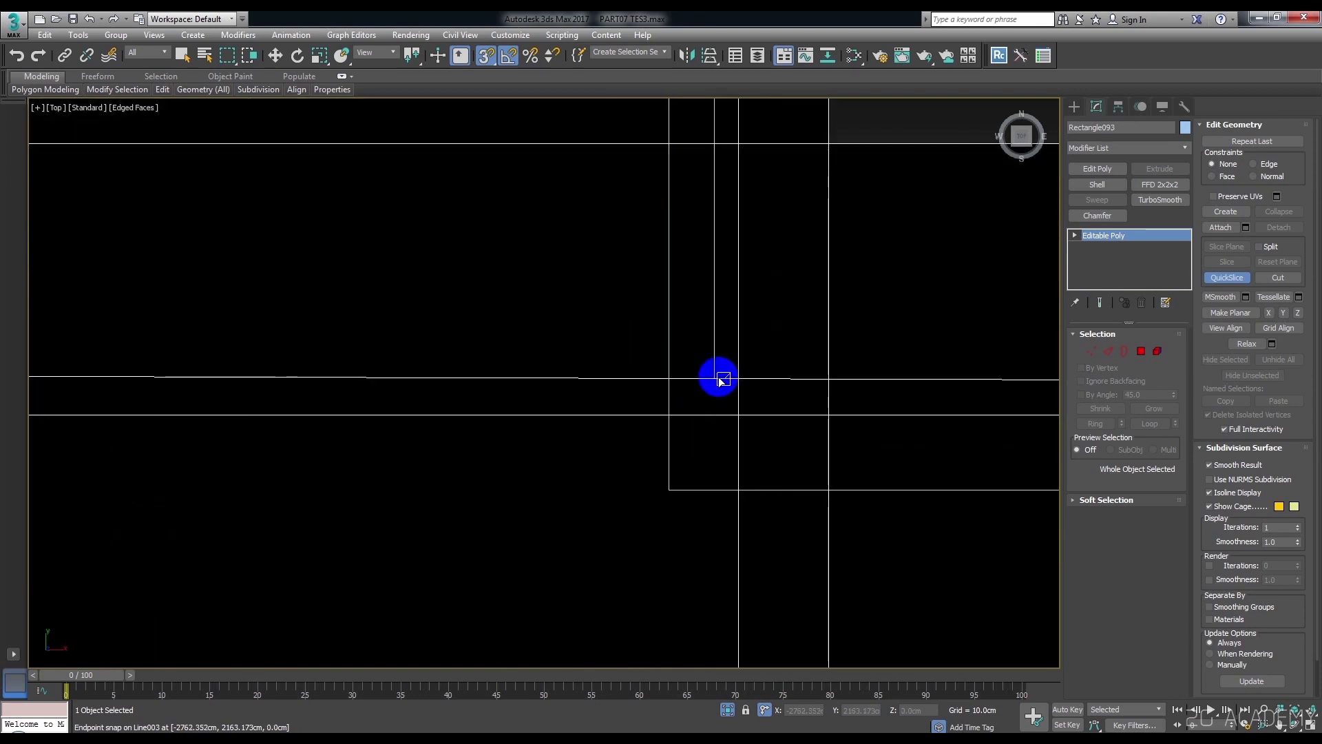
pyautogui.scroll(4, 722, 379)
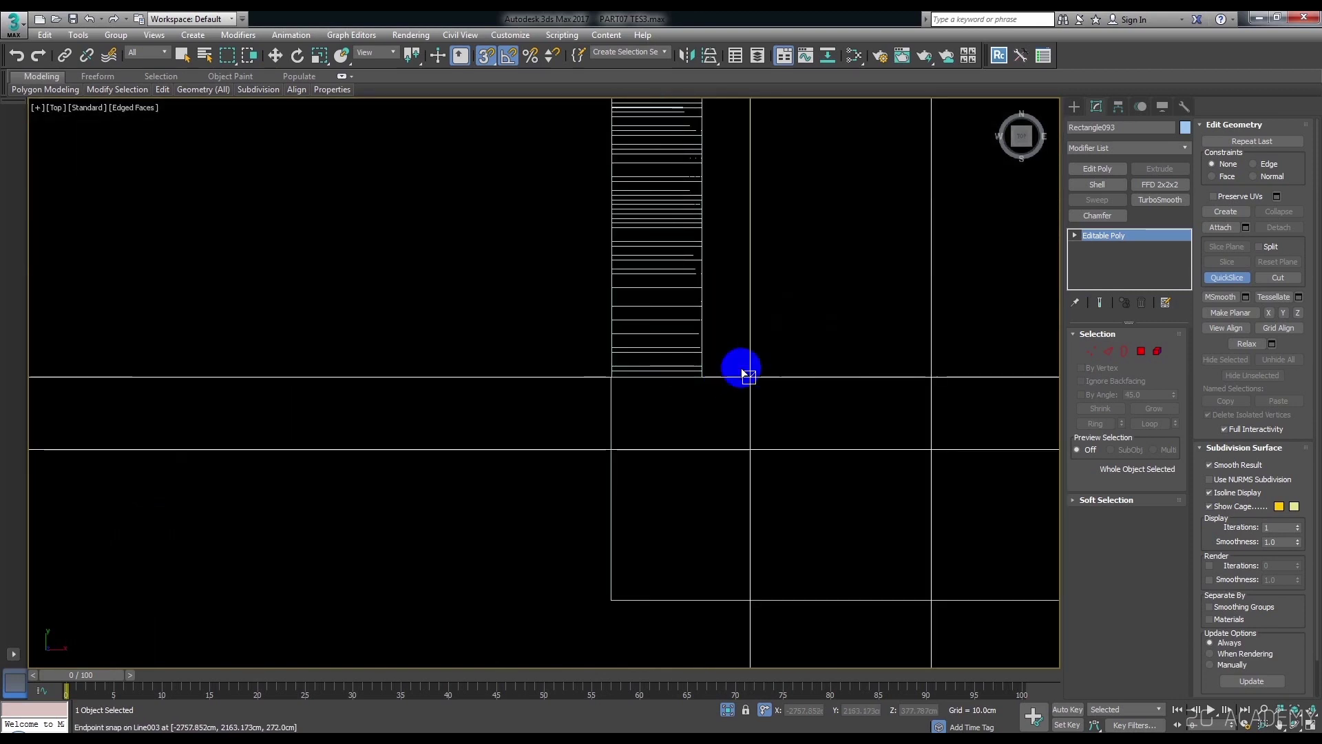
pyautogui.scroll(-3, 730, 358)
pyautogui.scroll(2, 717, 349)
pyautogui.moveTo(717, 348); pyautogui.dragTo(736, 421, button='middle')
pyautogui.scroll(5, 753, 316)
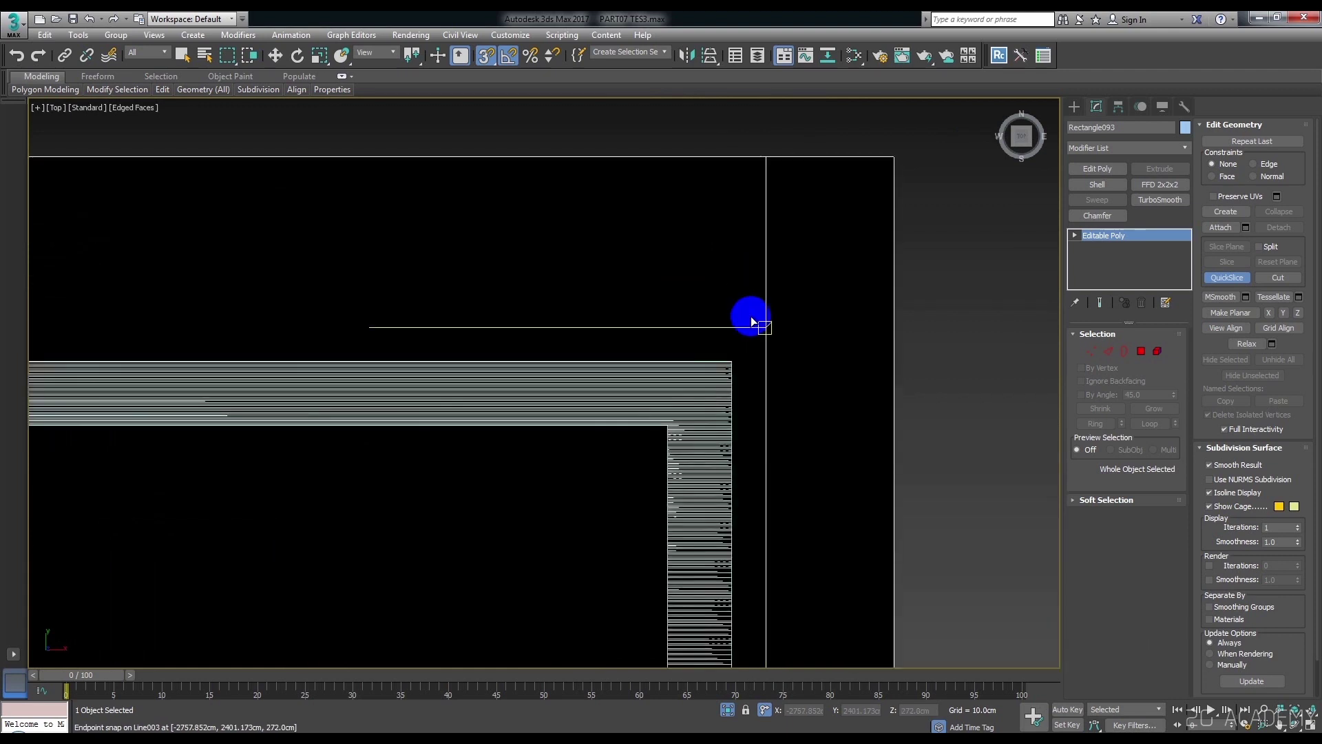
pyautogui.click(741, 359)
pyautogui.scroll(-5, 743, 317)
pyautogui.scroll(2, 744, 482)
pyautogui.scroll(3, 744, 564)
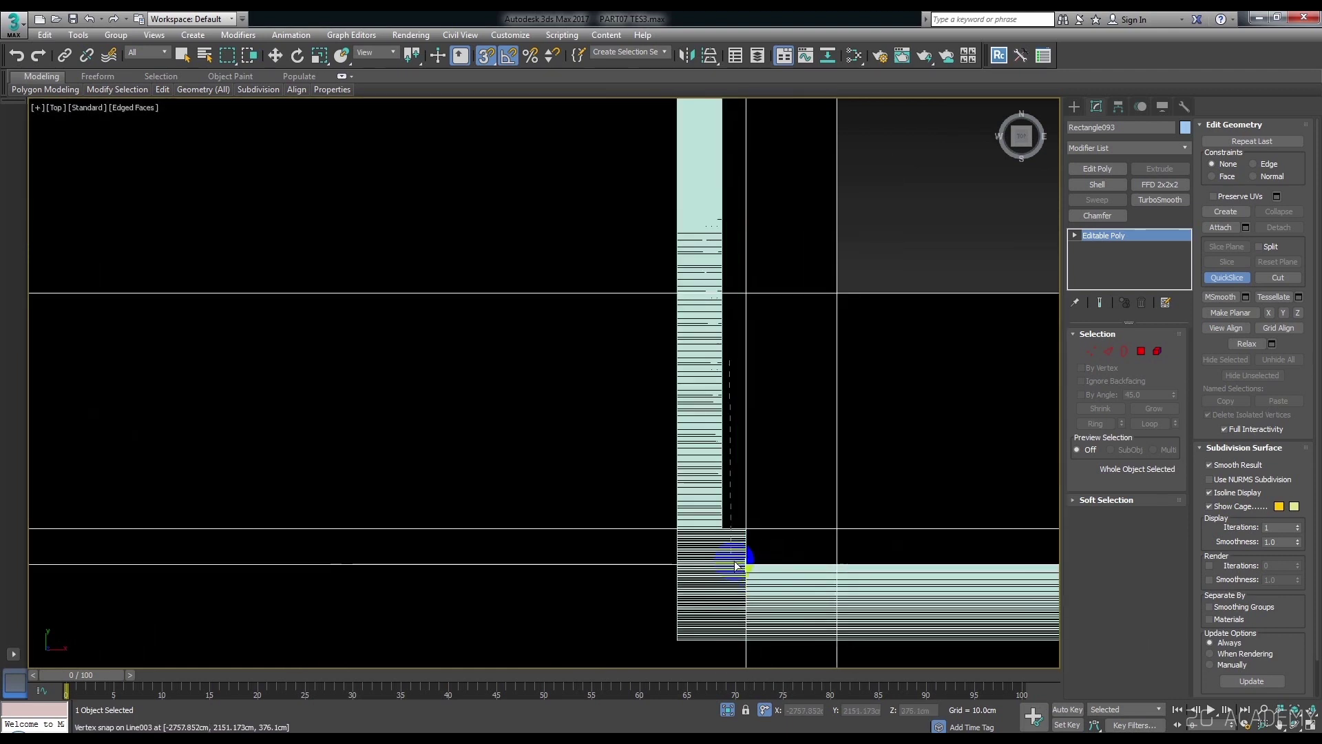
pyautogui.click(725, 536)
pyautogui.scroll(-3, 744, 483)
pyautogui.scroll(3, 762, 385)
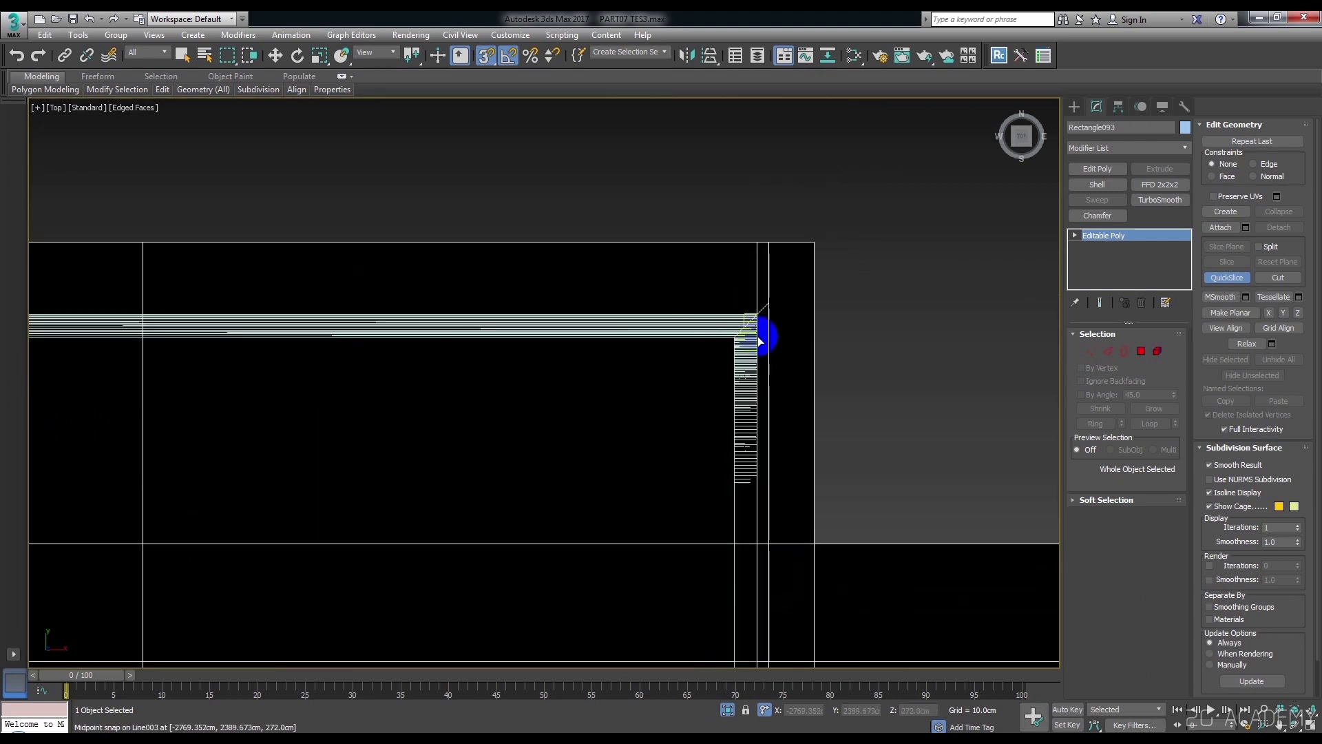
pyautogui.scroll(2, 764, 317)
# Slice from the lower-left wall corner through the wall strip corner vertex.
pyautogui.click(766, 305)
pyautogui.scroll(-2, 785, 305)
pyautogui.scroll(-2, 250, 345)
pyautogui.scroll(3, 517, 383)
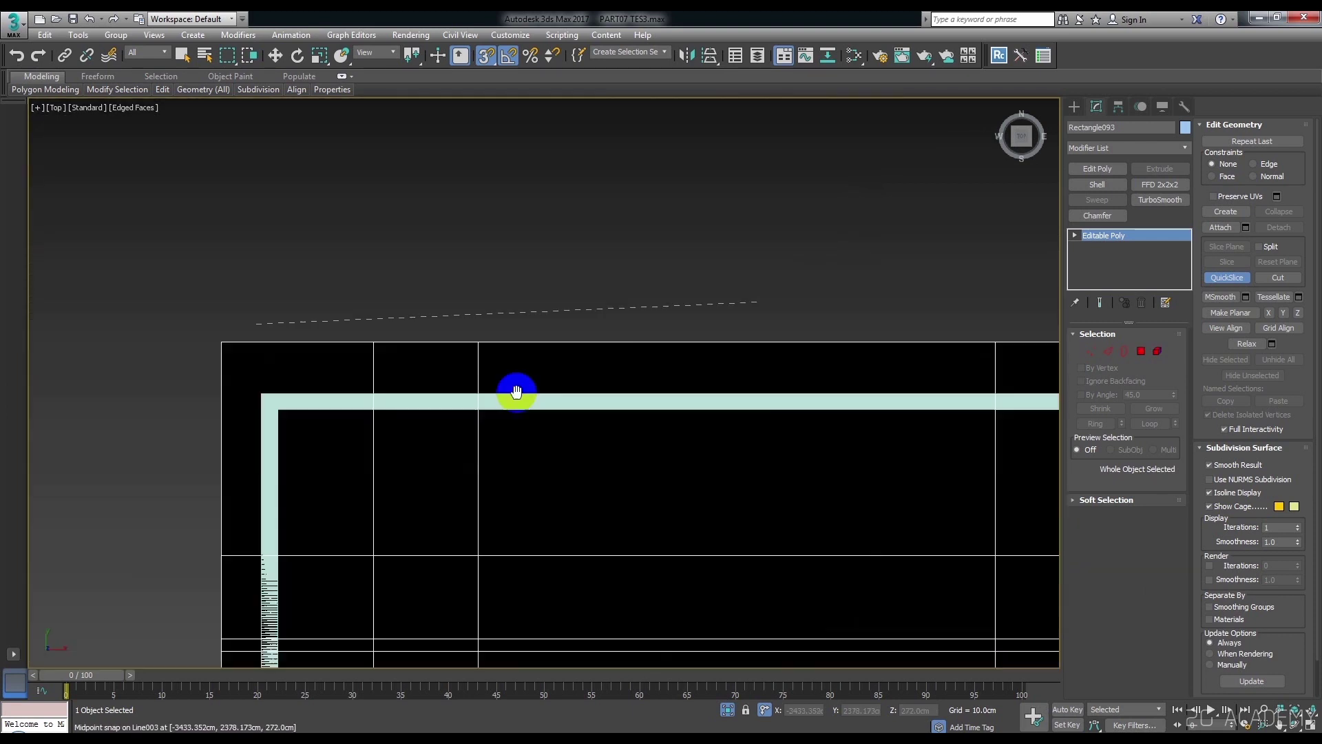
pyautogui.scroll(2, 733, 478)
pyautogui.scroll(5, 682, 431)
pyautogui.click(561, 381)
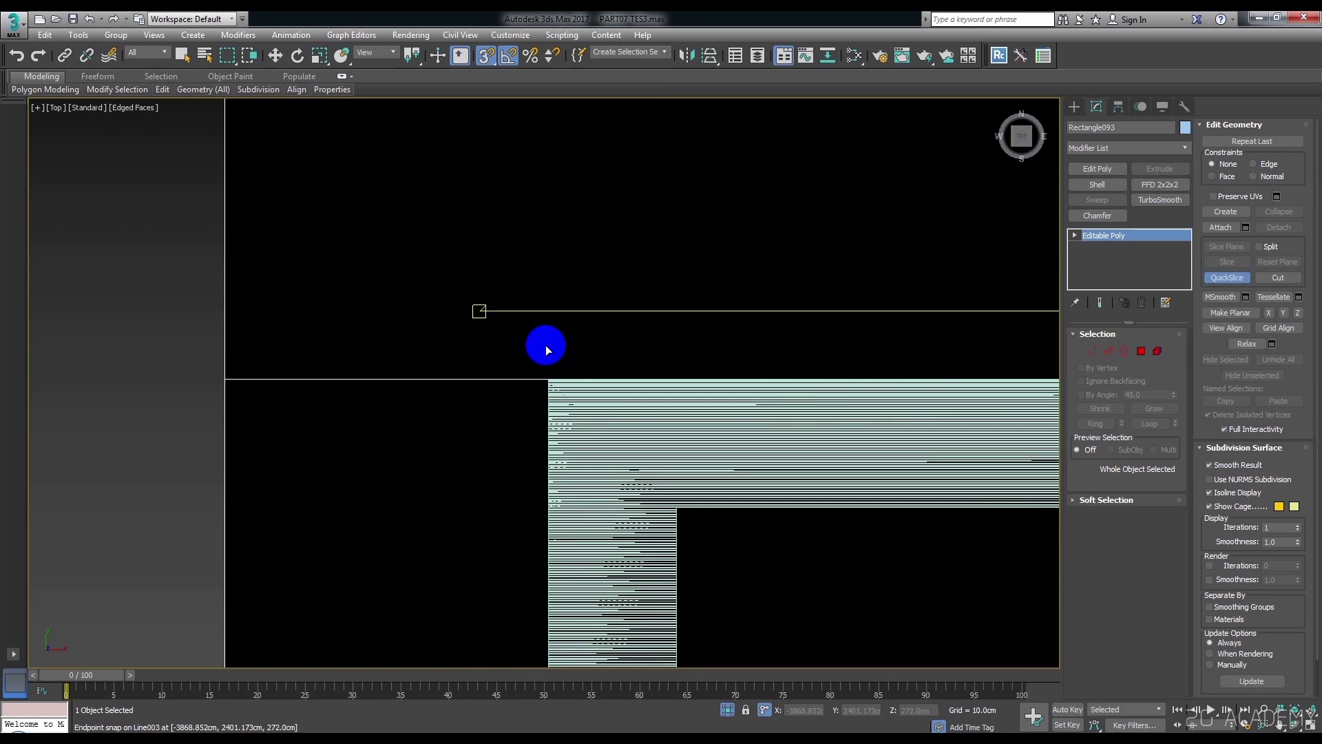
pyautogui.scroll(-4, 535, 302)
pyautogui.scroll(2, 551, 329)
pyautogui.scroll(-2, 545, 310)
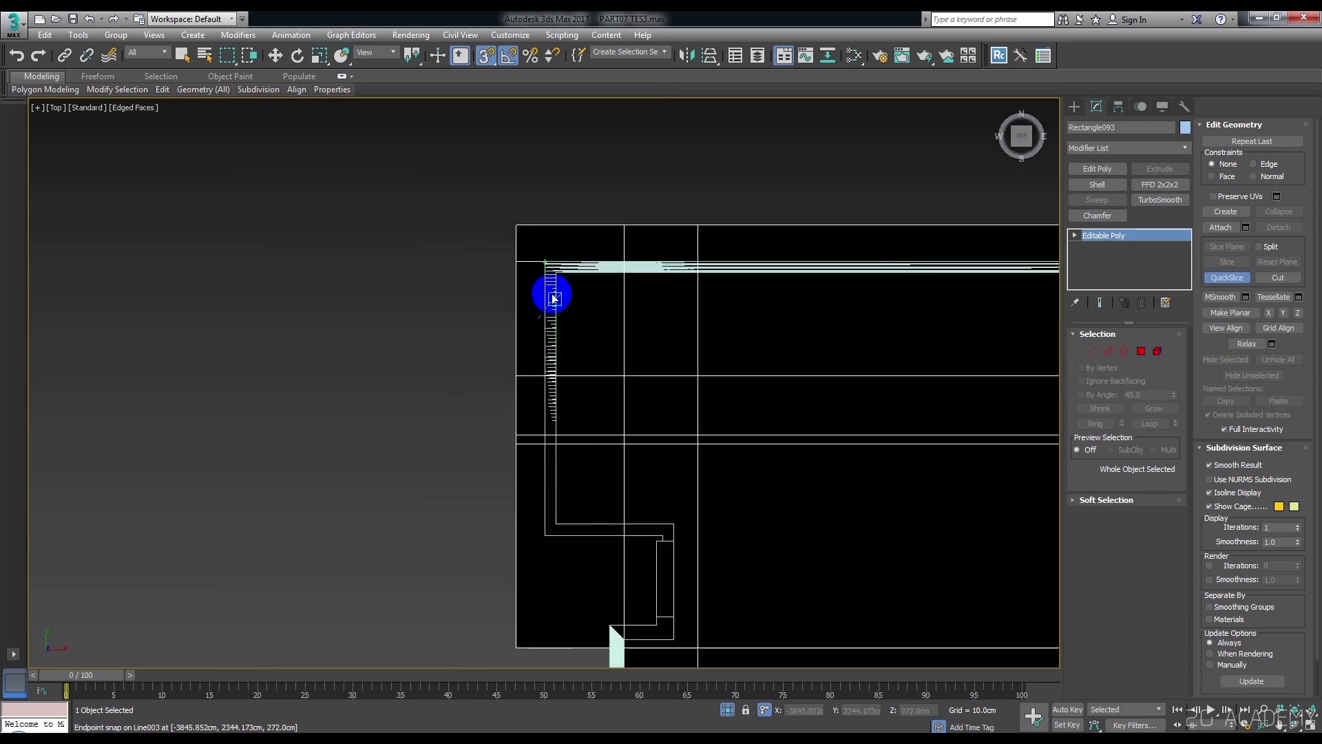
pyautogui.scroll(2, 547, 413)
pyautogui.scroll(2, 585, 386)
pyautogui.click(611, 424)
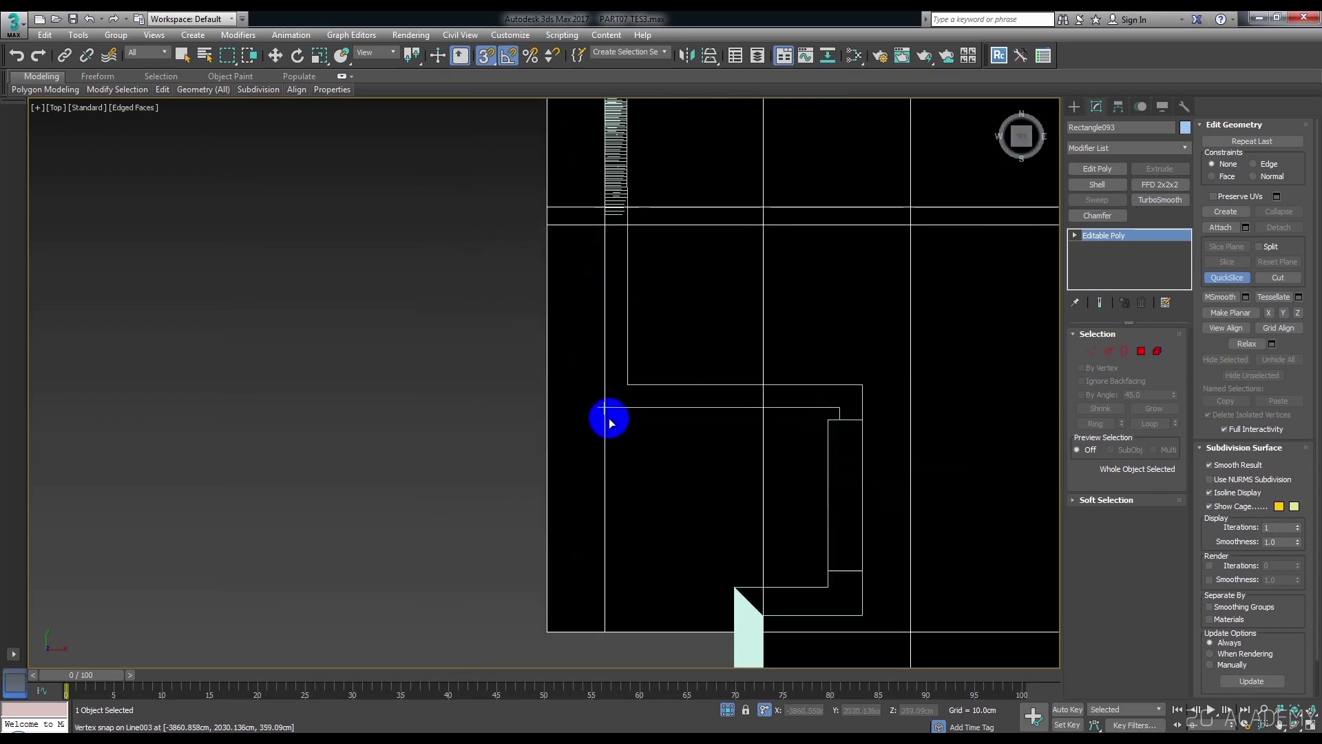
pyautogui.scroll(4, 834, 421)
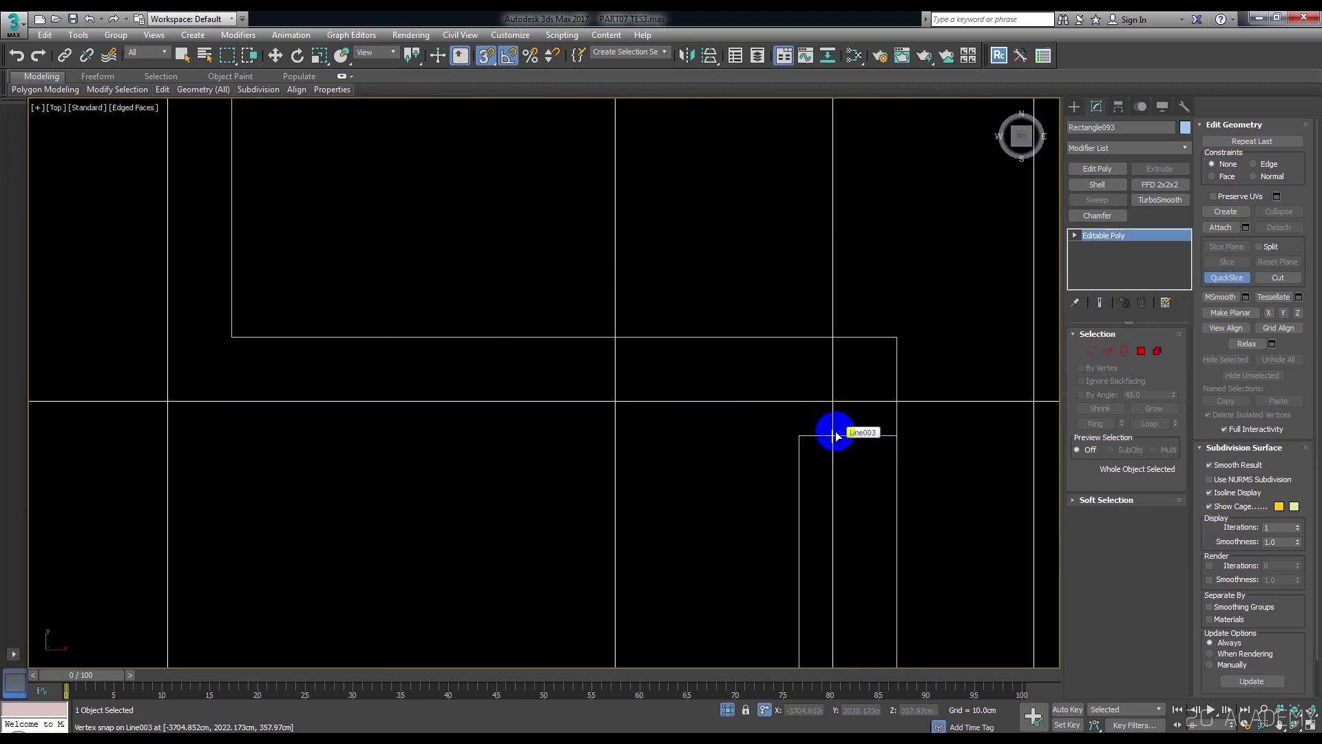
pyautogui.scroll(-3, 711, 205)
pyautogui.scroll(2, 729, 236)
# Cut the slab from the upper to the lower wall vertex and down to a wall midpoint.
pyautogui.click(750, 297)
pyautogui.moveTo(788, 546); pyautogui.dragTo(791, 360, button='middle')
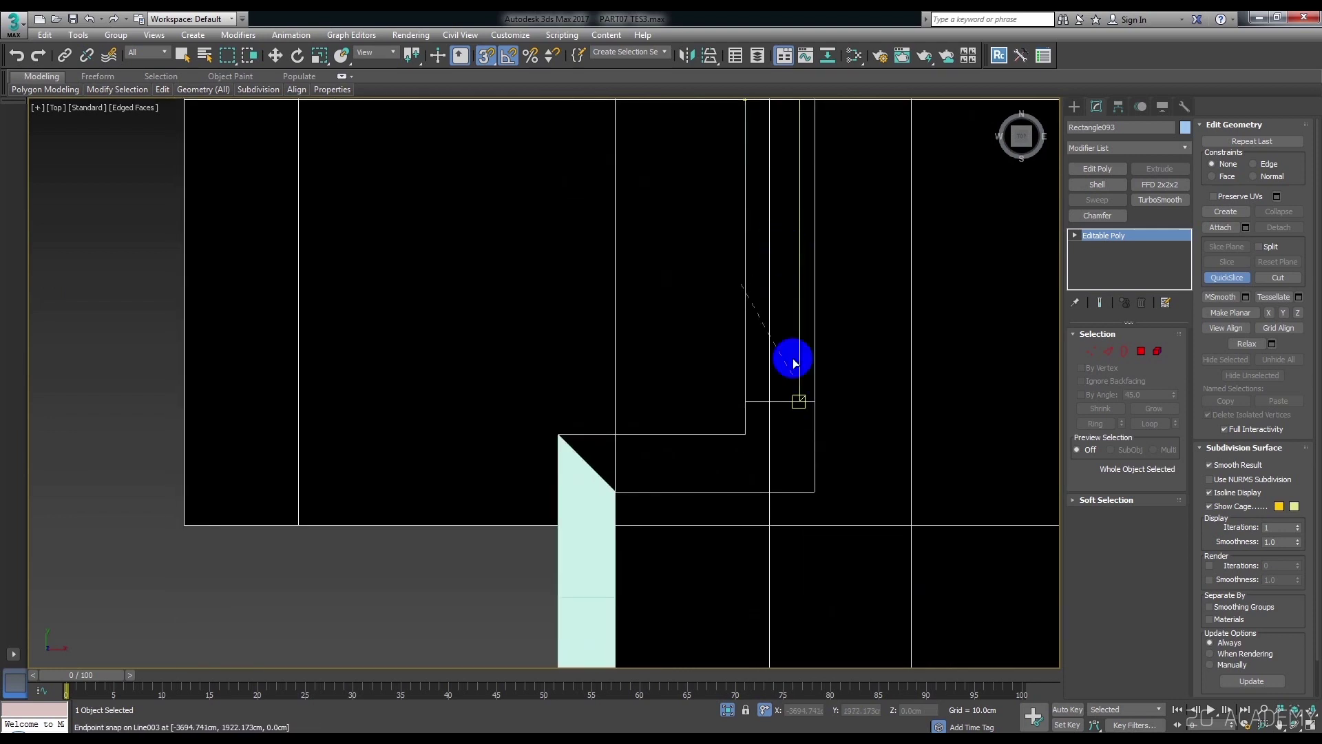
pyautogui.click(753, 435)
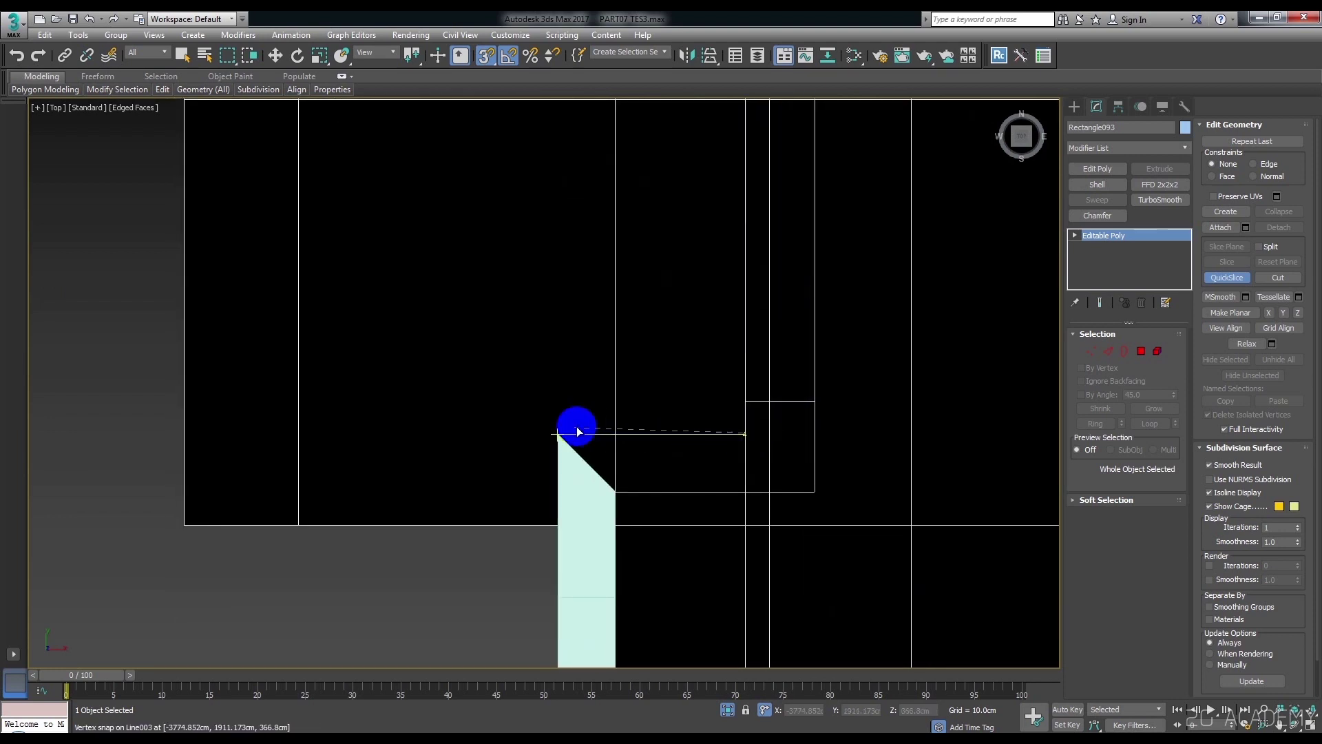
pyautogui.click(558, 435)
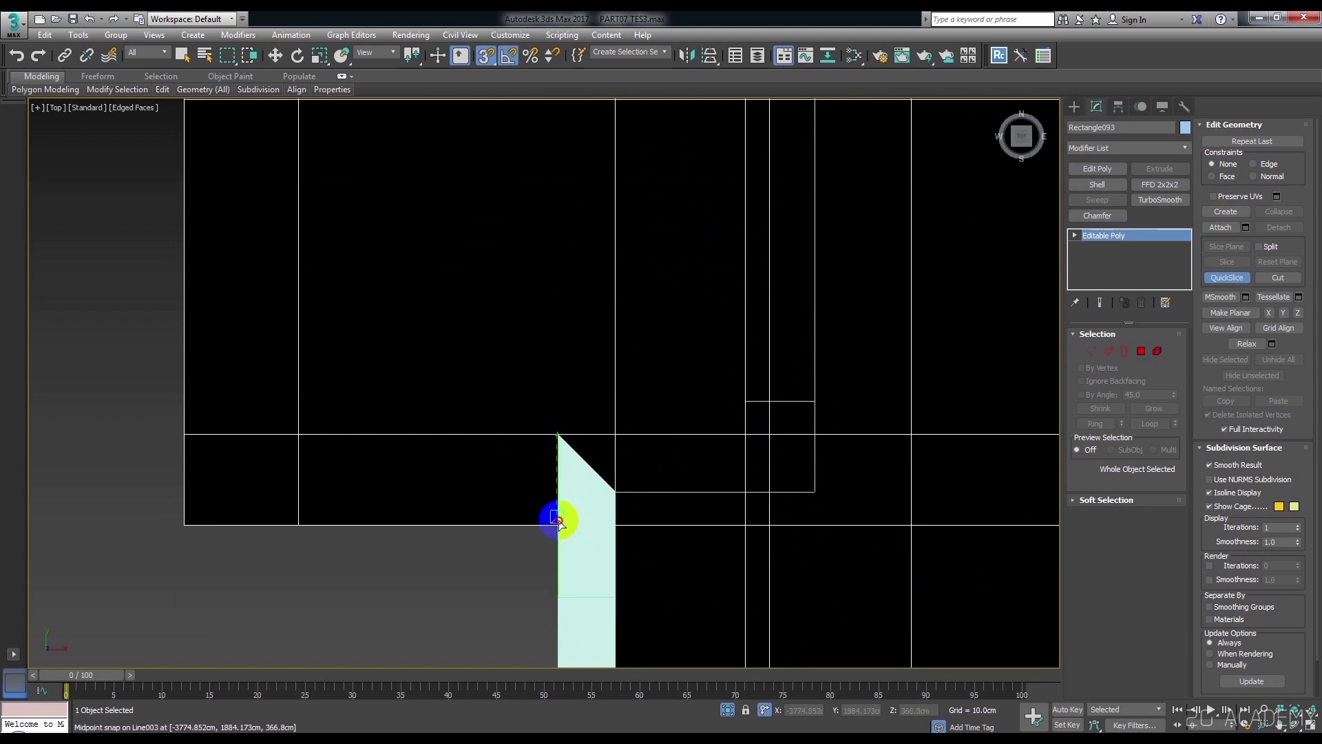
pyautogui.click(559, 521)
pyautogui.scroll(-2, 581, 361)
pyautogui.scroll(-1, 539, 501)
pyautogui.scroll(-3, 574, 373)
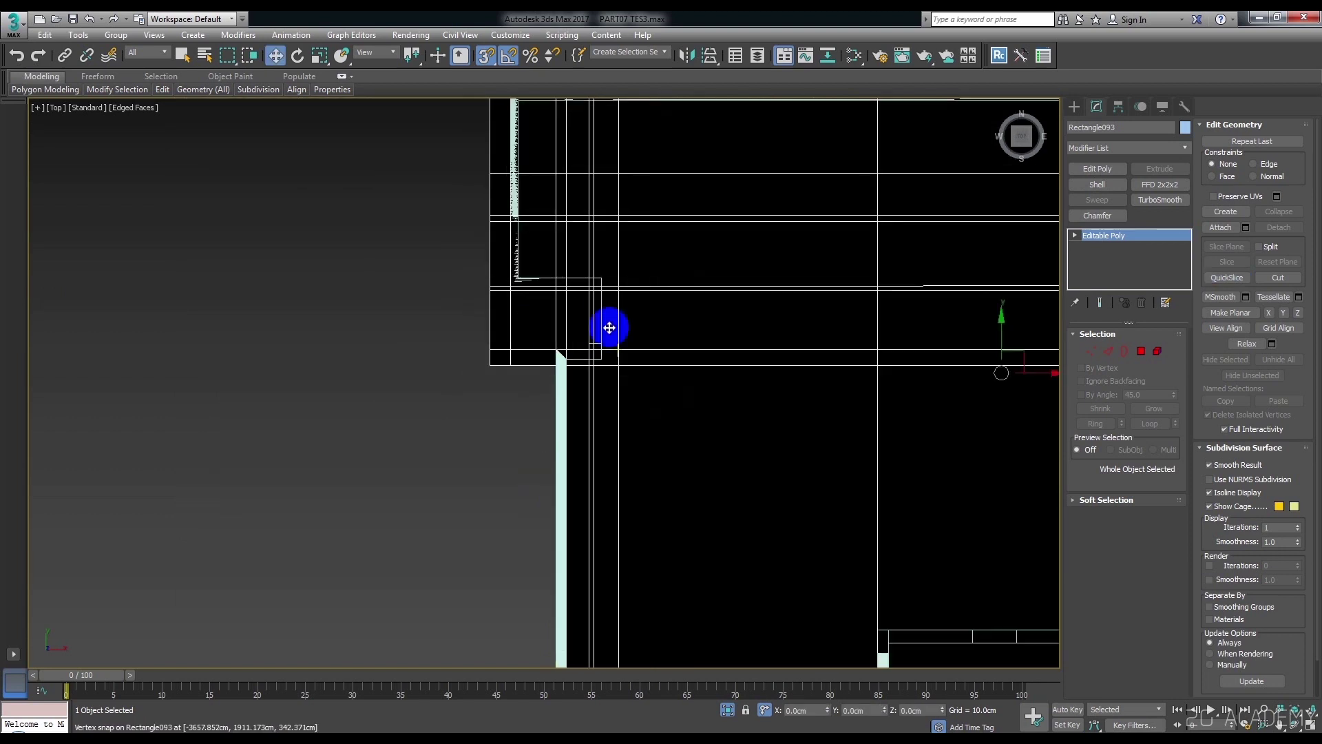
pyautogui.scroll(-1, 571, 325)
# Leave Polygon mode and QuickSlice horizontal and vertical cuts at the bottom wall vertices.
pyautogui.click(1141, 353)
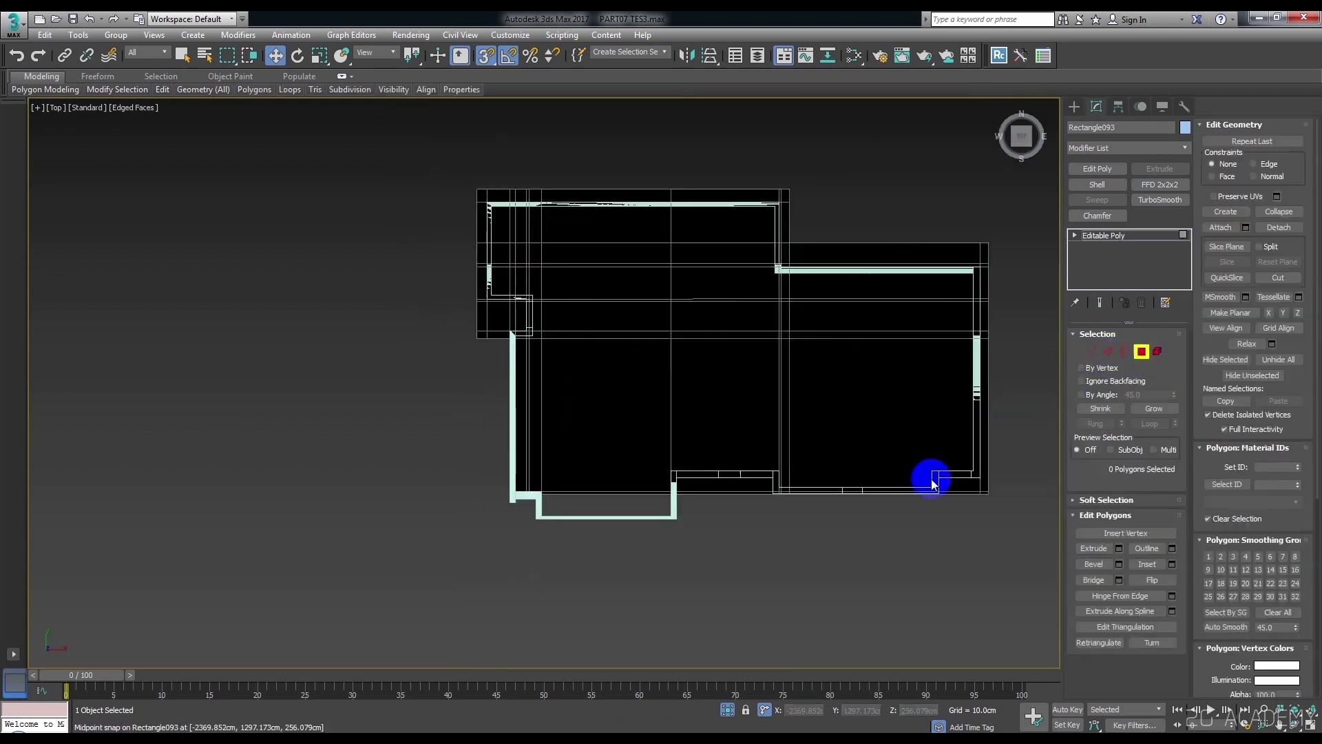
pyautogui.scroll(4, 1008, 469)
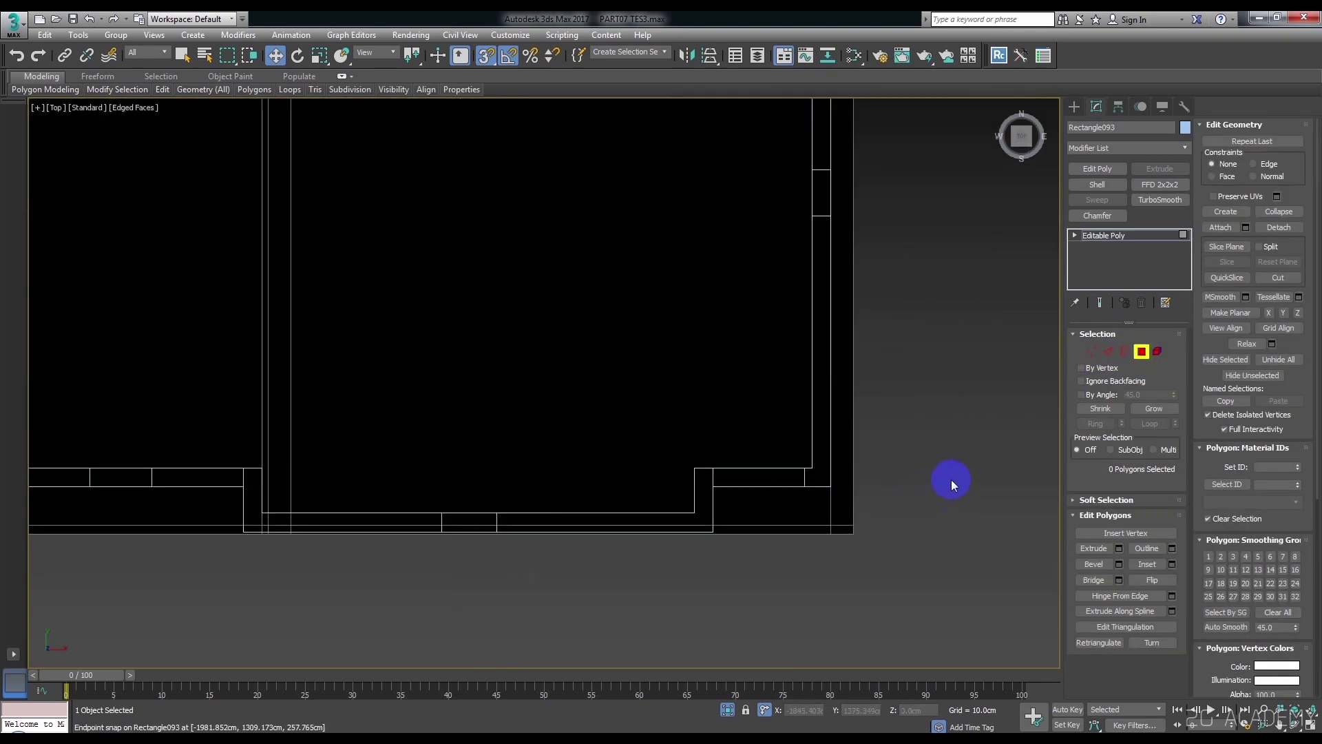
pyautogui.click(1140, 344)
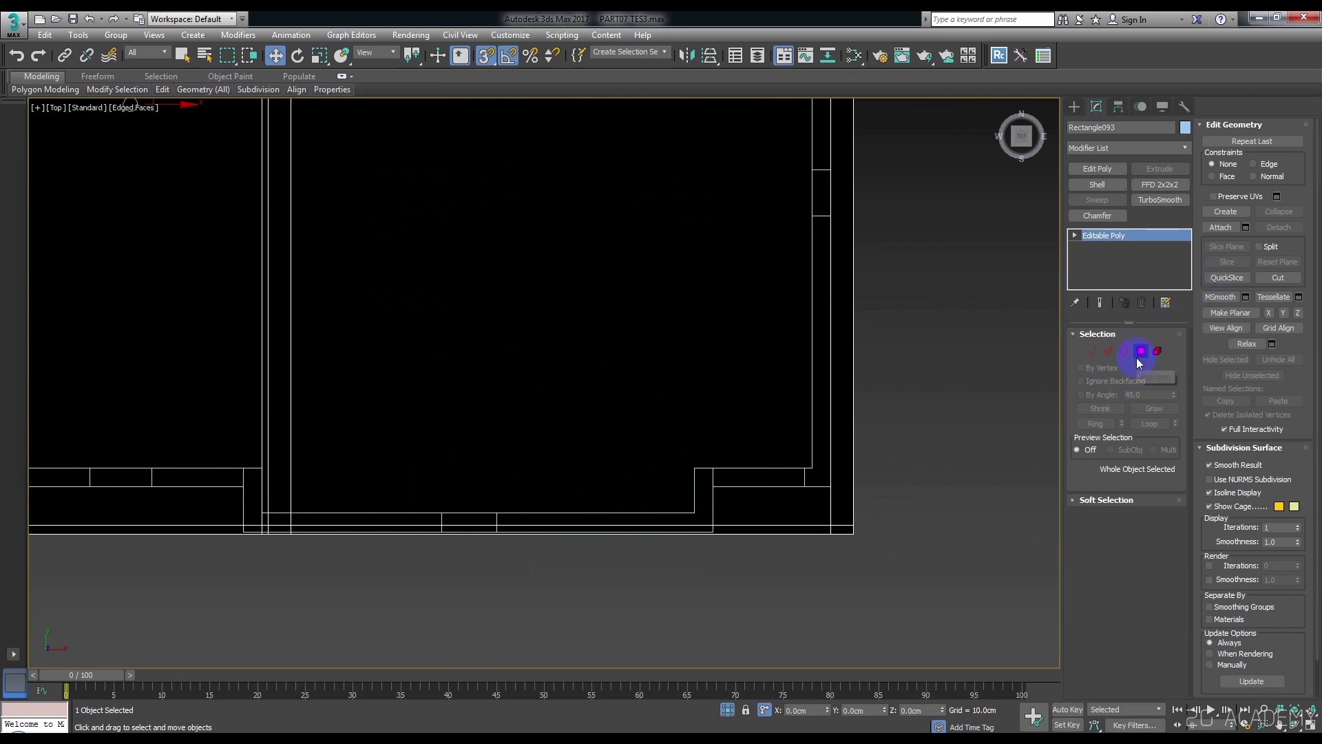
pyautogui.click(1227, 278)
pyautogui.scroll(3, 781, 494)
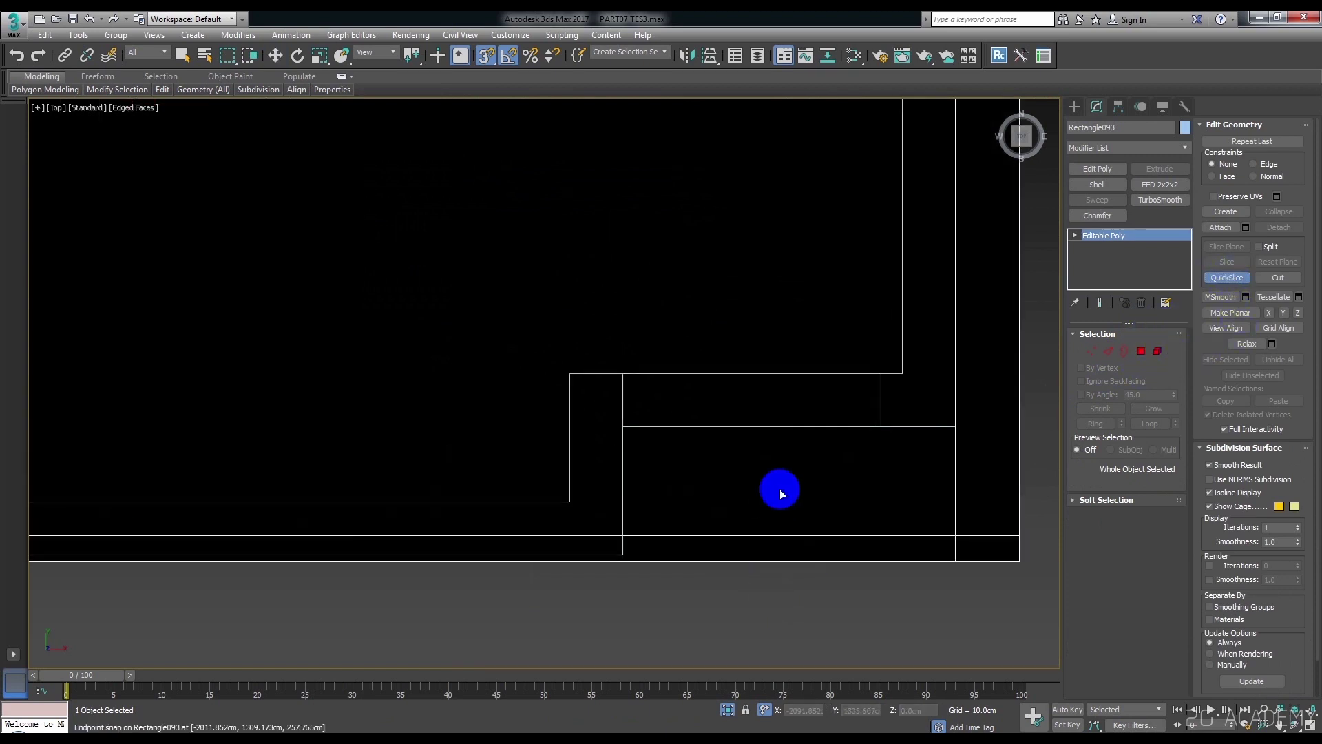
pyautogui.click(795, 436)
pyautogui.click(877, 432)
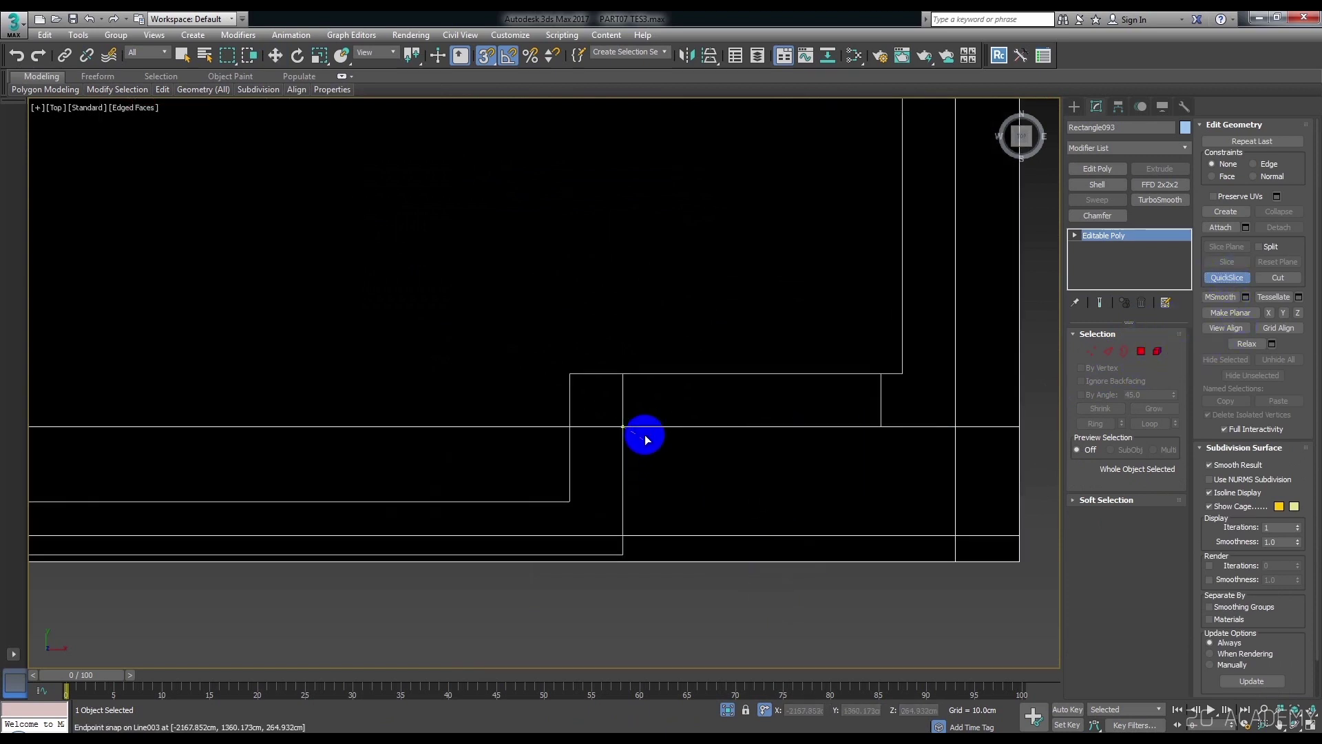
pyautogui.click(630, 559)
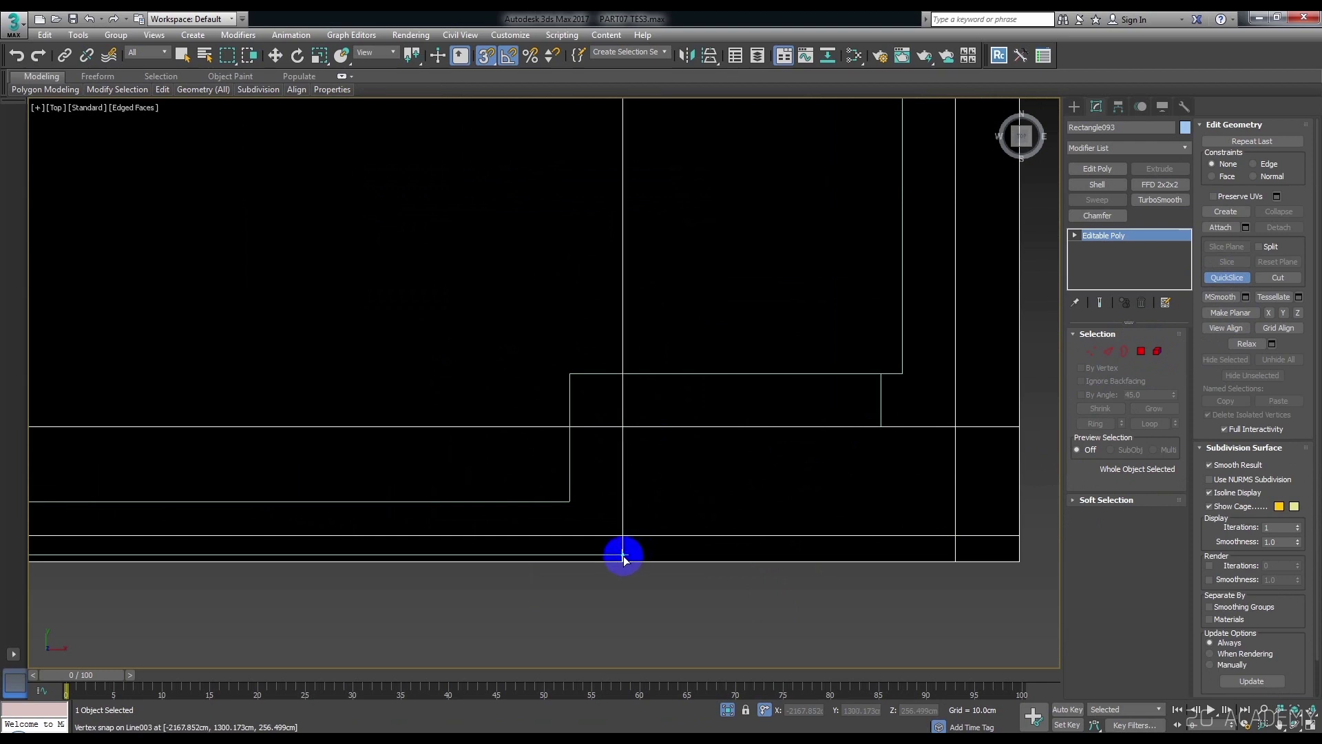
# Slice from a lower wall corner along the adjacent wall edge.
pyautogui.click(623, 556)
pyautogui.scroll(-2, 586, 551)
pyautogui.scroll(2, 534, 543)
pyautogui.scroll(2, 531, 548)
pyautogui.scroll(1, 511, 525)
pyautogui.click(538, 525)
pyautogui.scroll(-2, 525, 510)
pyautogui.scroll(1, 758, 482)
pyautogui.scroll(1, 804, 482)
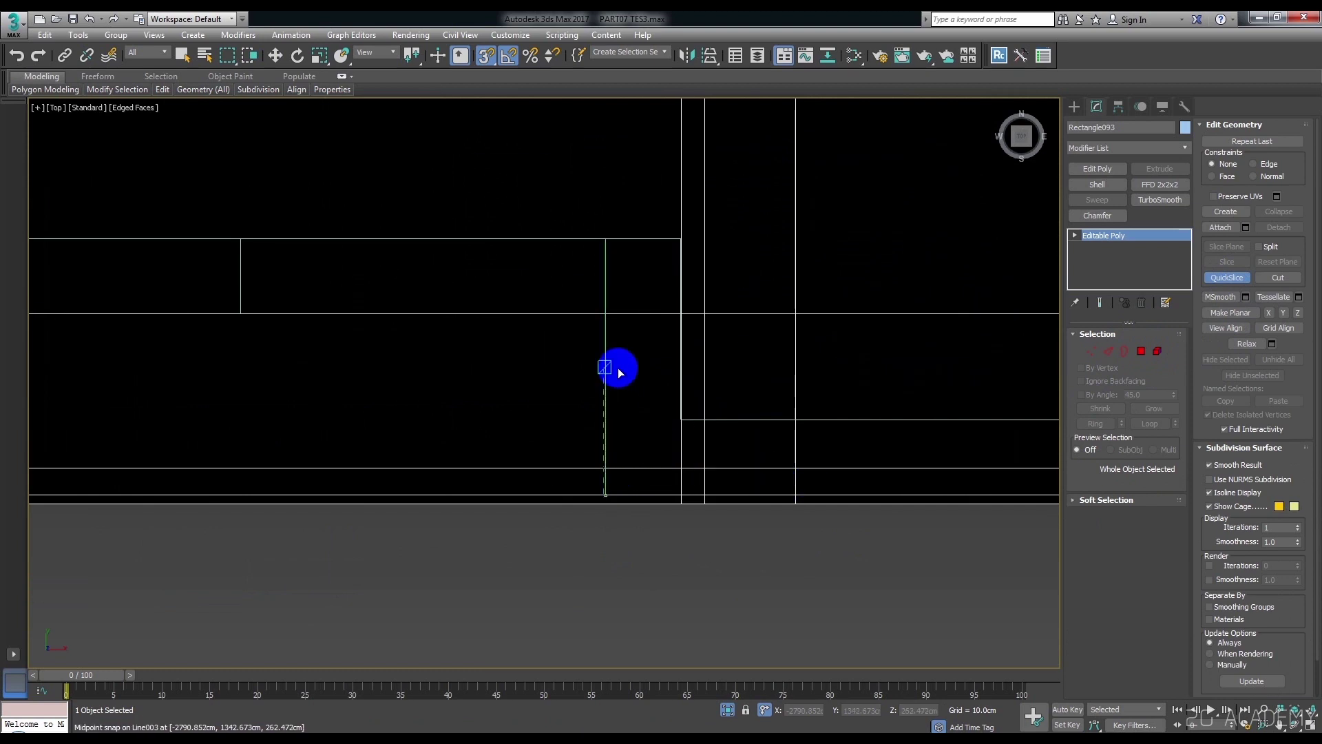
# Cut at the top of the light wall bar, then right-click to exit QuickSlice.
pyautogui.moveTo(609, 376)
pyautogui.mouseDown(button='middle')
pyautogui.moveTo(683, 416)
pyautogui.moveTo(404, 443)
pyautogui.mouseUp(button='middle')
pyautogui.scroll(2, 464, 370)
pyautogui.click(456, 353)
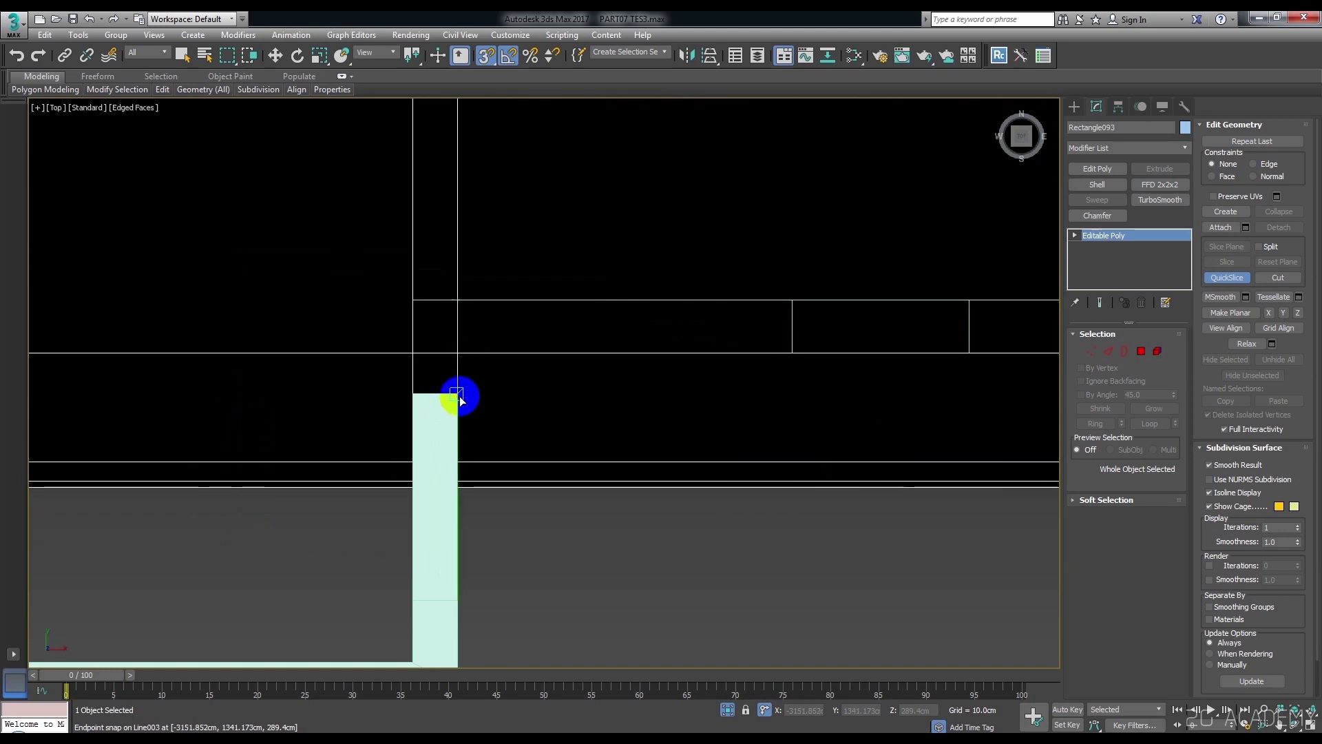
pyautogui.click(456, 394)
pyautogui.scroll(-3, 514, 403)
pyautogui.rightClick(641, 531)
# In Polygon mode with Select Object (Q), select the lower-left room, right strip and central faces.
pyautogui.click(1141, 351)
pyautogui.moveTo(490, 443); pyautogui.dragTo(650, 487, button='middle')
pyautogui.moveTo(531, 506); pyautogui.dragTo(440, 259)
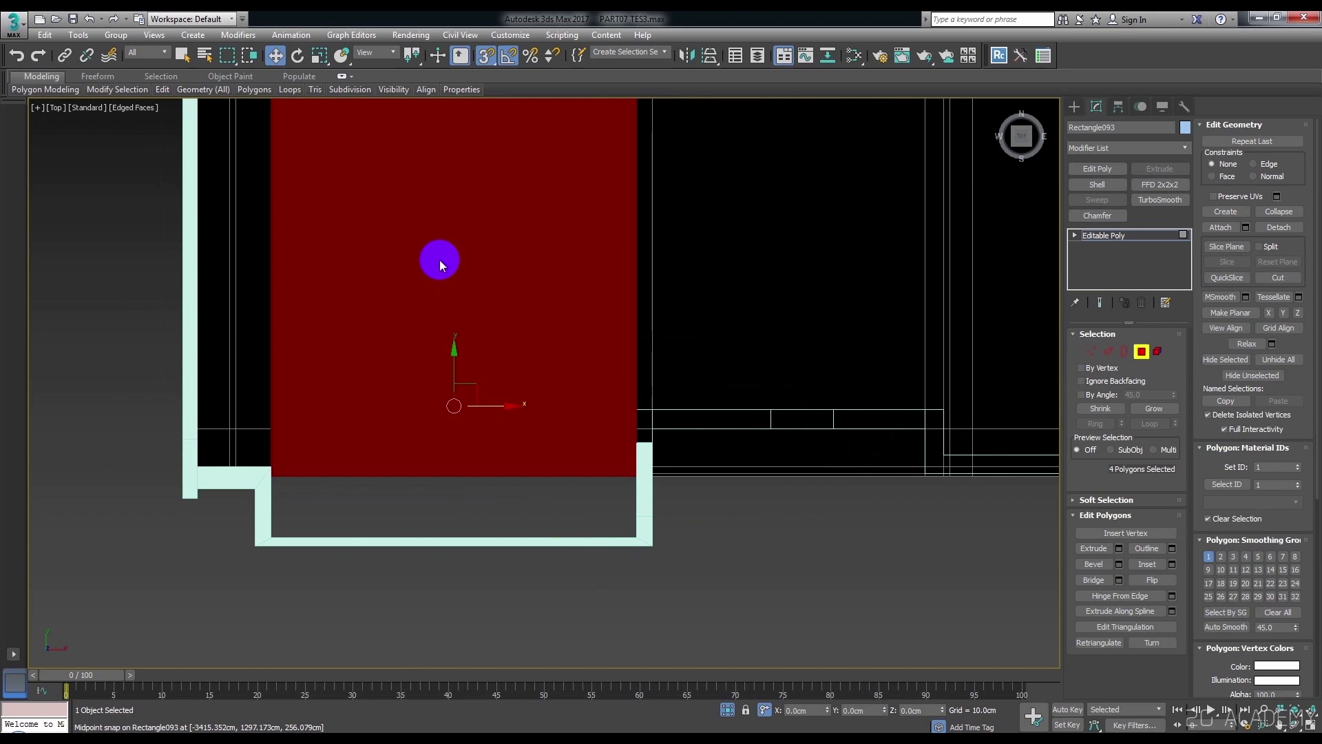
pyautogui.moveTo(439, 259); pyautogui.dragTo(513, 428, button='middle')
pyautogui.press('q')
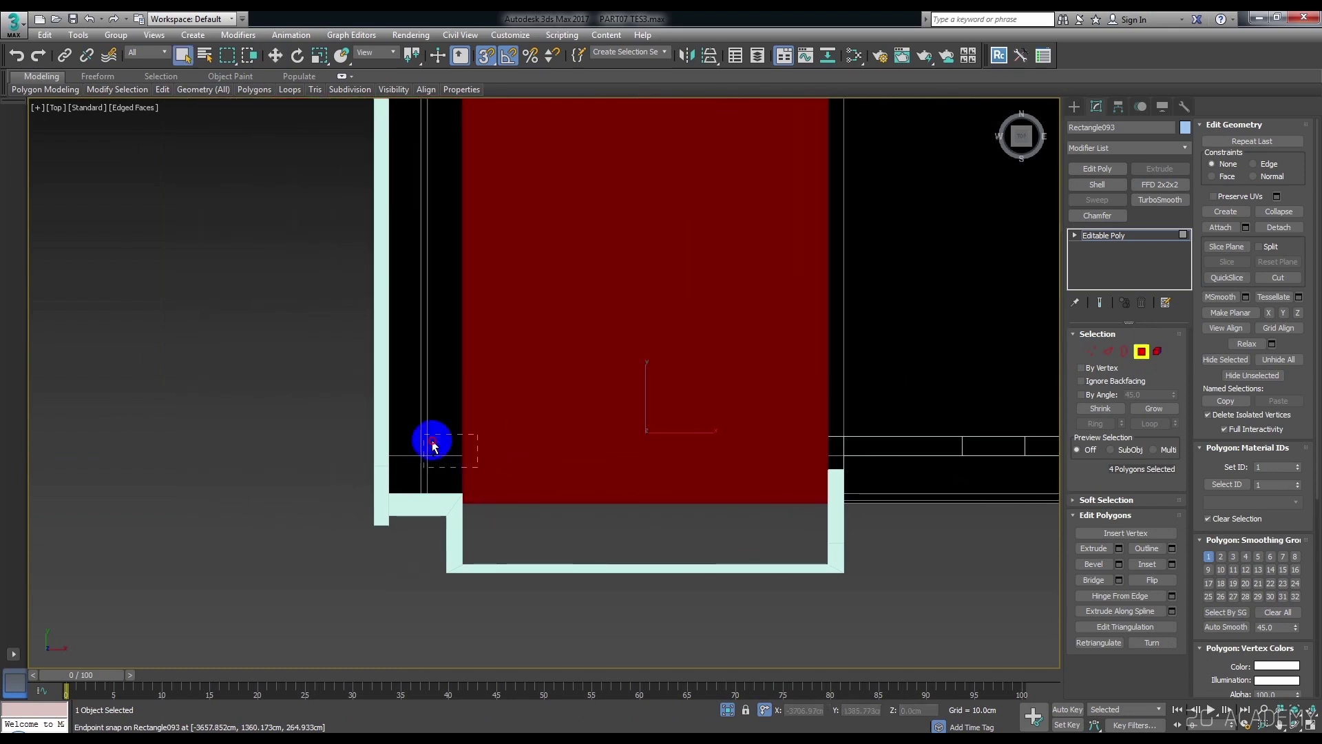
pyautogui.keyDown('ctrl'); pyautogui.moveTo(432, 440); pyautogui.dragTo(425, 434); pyautogui.keyUp('ctrl')
pyautogui.scroll(-3, 581, 387)
pyautogui.moveTo(791, 502); pyautogui.dragTo(737, 458, button='middle')
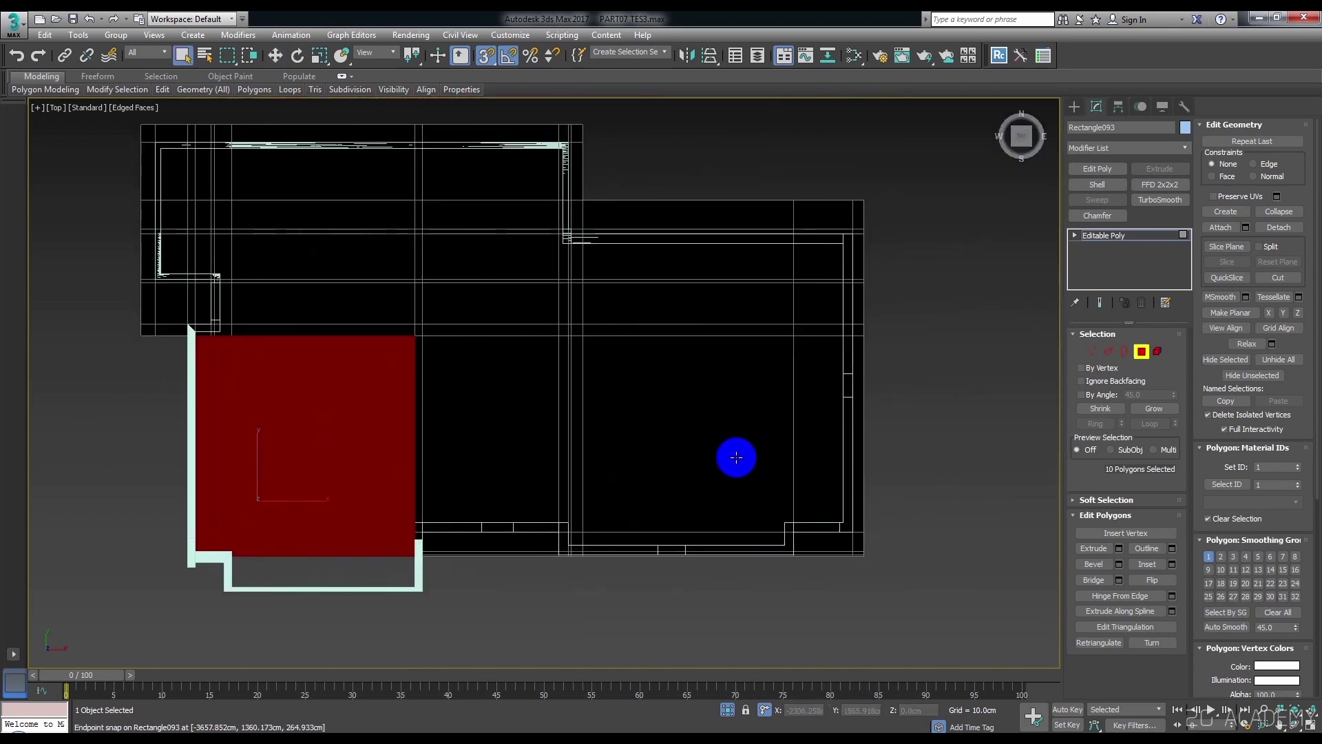
pyautogui.keyDown('ctrl'); pyautogui.click(801, 431); pyautogui.keyUp('ctrl')
pyautogui.keyDown('ctrl'); pyautogui.click(320, 279); pyautogui.keyUp('ctrl')
pyautogui.moveTo(535, 254); pyautogui.dragTo(664, 395, button='middle')
pyautogui.scroll(3, 580, 292)
pyautogui.moveTo(658, 388)
pyautogui.mouseDown()
pyautogui.moveTo(560, 155)
pyautogui.moveTo(490, 127)
pyautogui.mouseUp()
pyautogui.scroll(-4, 629, 348)
pyautogui.scroll(2, 660, 454)
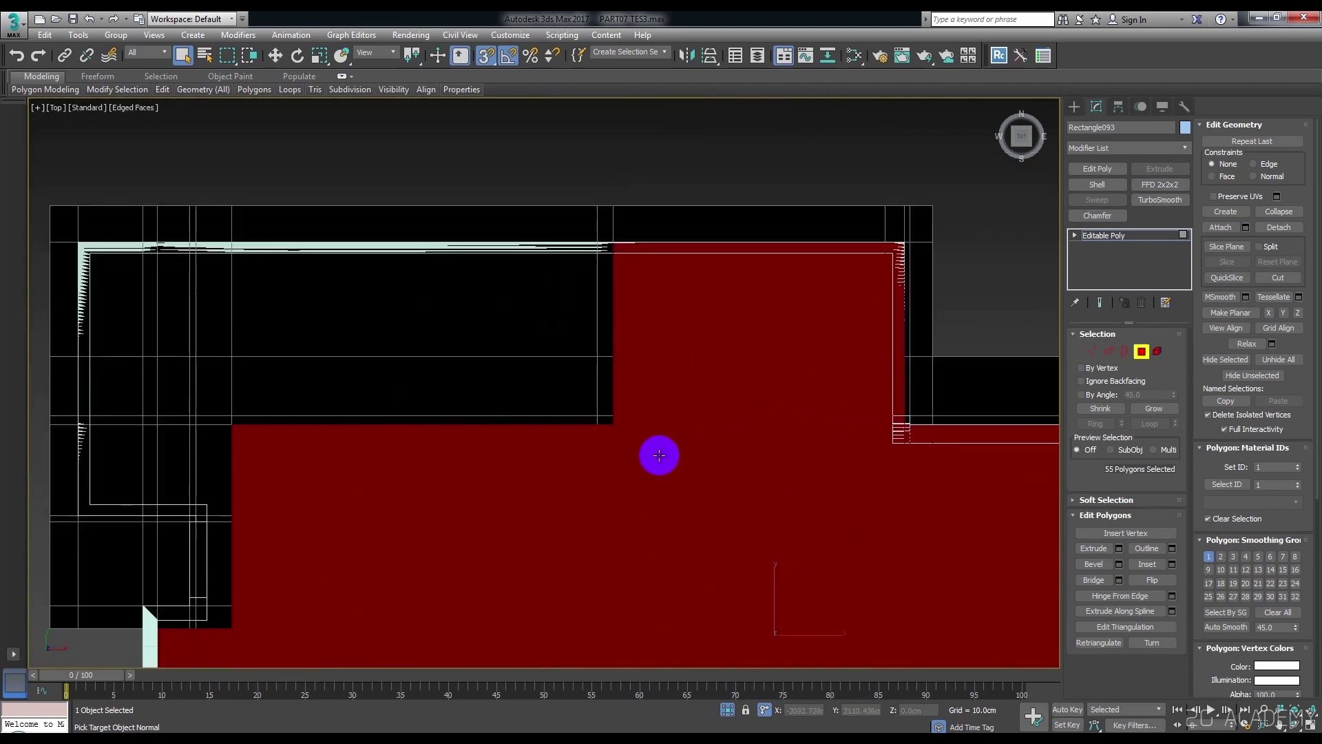
# Add the top-left, right-column, triangle and top-edge interior faces to the selection.
pyautogui.keyDown('ctrl'); pyautogui.click(109, 277); pyautogui.keyUp('ctrl')
pyautogui.moveTo(209, 306)
pyautogui.mouseDown(button='middle')
pyautogui.moveTo(350, 320)
pyautogui.moveTo(324, 236)
pyautogui.mouseUp(button='middle')
pyautogui.scroll(1, 422, 372)
pyautogui.scroll(2, 641, 466)
pyautogui.scroll(2, 699, 632)
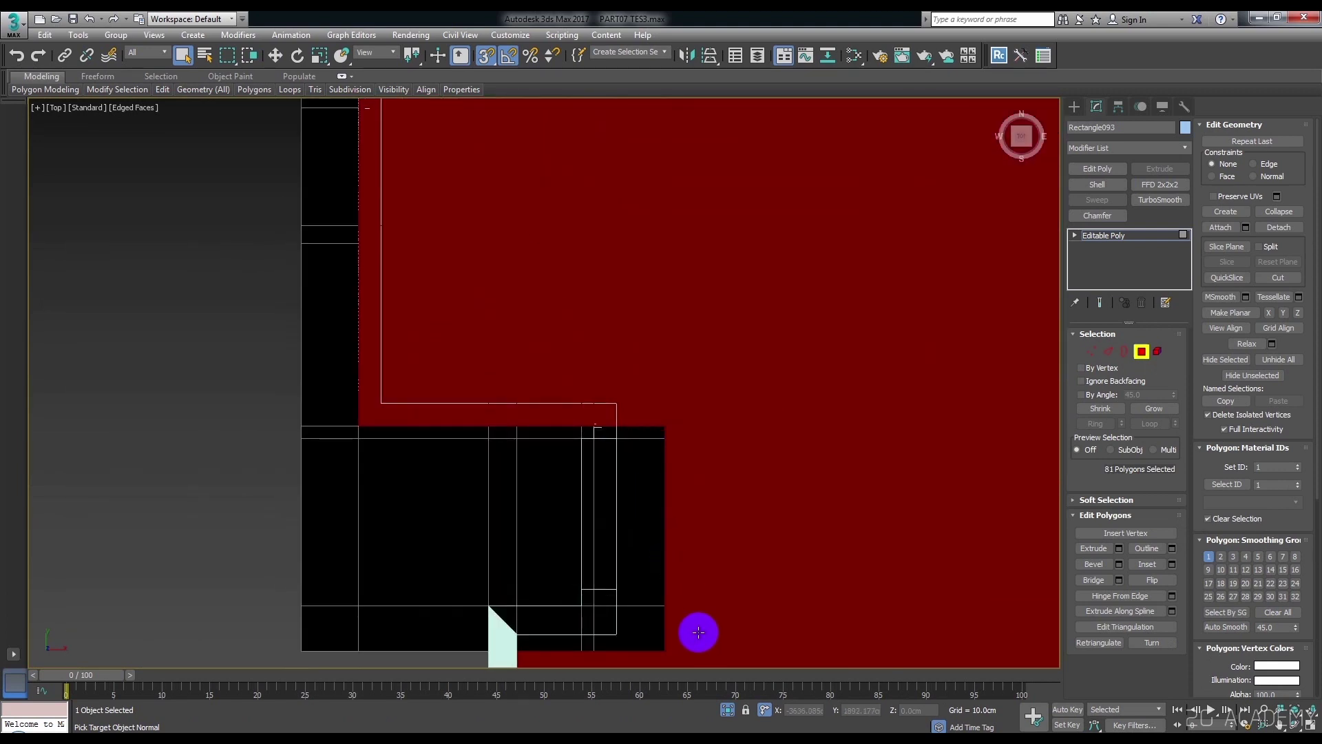
pyautogui.moveTo(698, 631); pyautogui.dragTo(711, 475, button='middle')
pyautogui.keyDown('ctrl'); pyautogui.moveTo(705, 504); pyautogui.dragTo(609, 216); pyautogui.keyUp('ctrl')
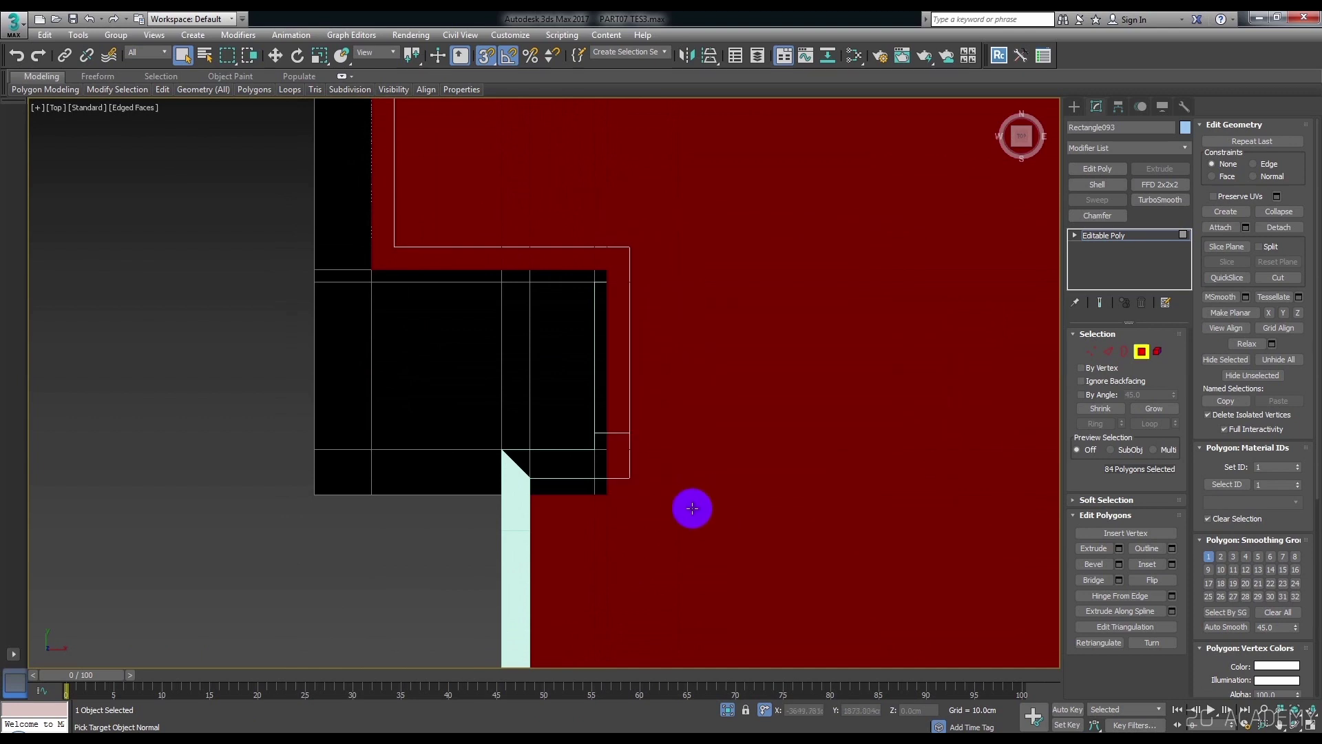
pyautogui.keyDown('ctrl'); pyautogui.click(514, 463); pyautogui.keyUp('ctrl')
pyautogui.keyDown('ctrl'); pyautogui.moveTo(643, 473); pyautogui.dragTo(605, 230); pyautogui.keyUp('ctrl')
pyautogui.keyDown('ctrl'); pyautogui.moveTo(640, 274); pyautogui.dragTo(381, 242); pyautogui.keyUp('ctrl')
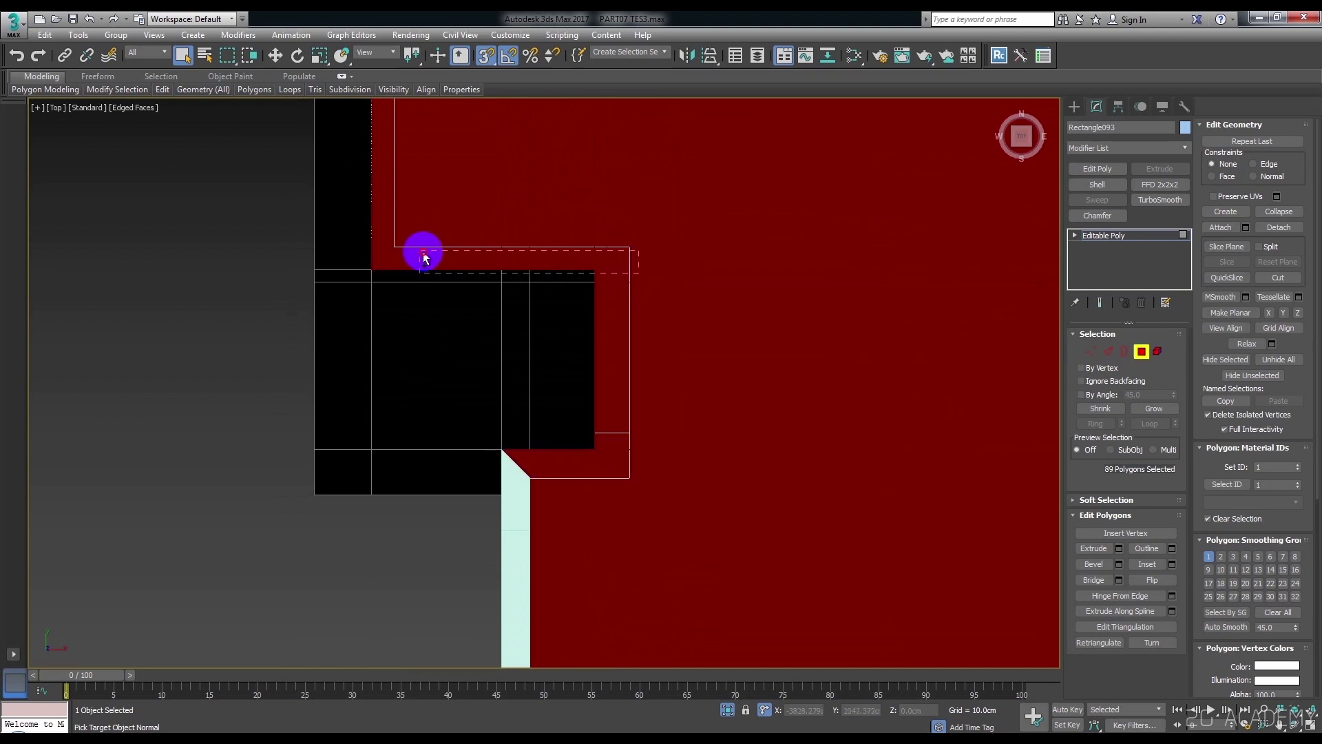
pyautogui.moveTo(381, 242)
pyautogui.mouseDown(button='middle')
pyautogui.moveTo(443, 229)
pyautogui.moveTo(387, 207)
pyautogui.mouseUp(button='middle')
# Add the right-notch strip and bottom strips to the polygon selection, then recentre the plan.
pyautogui.moveTo(1054, 338)
pyautogui.mouseDown(button='middle')
pyautogui.moveTo(796, 280)
pyautogui.moveTo(502, 171)
pyautogui.moveTo(493, 283)
pyautogui.mouseUp(button='middle')
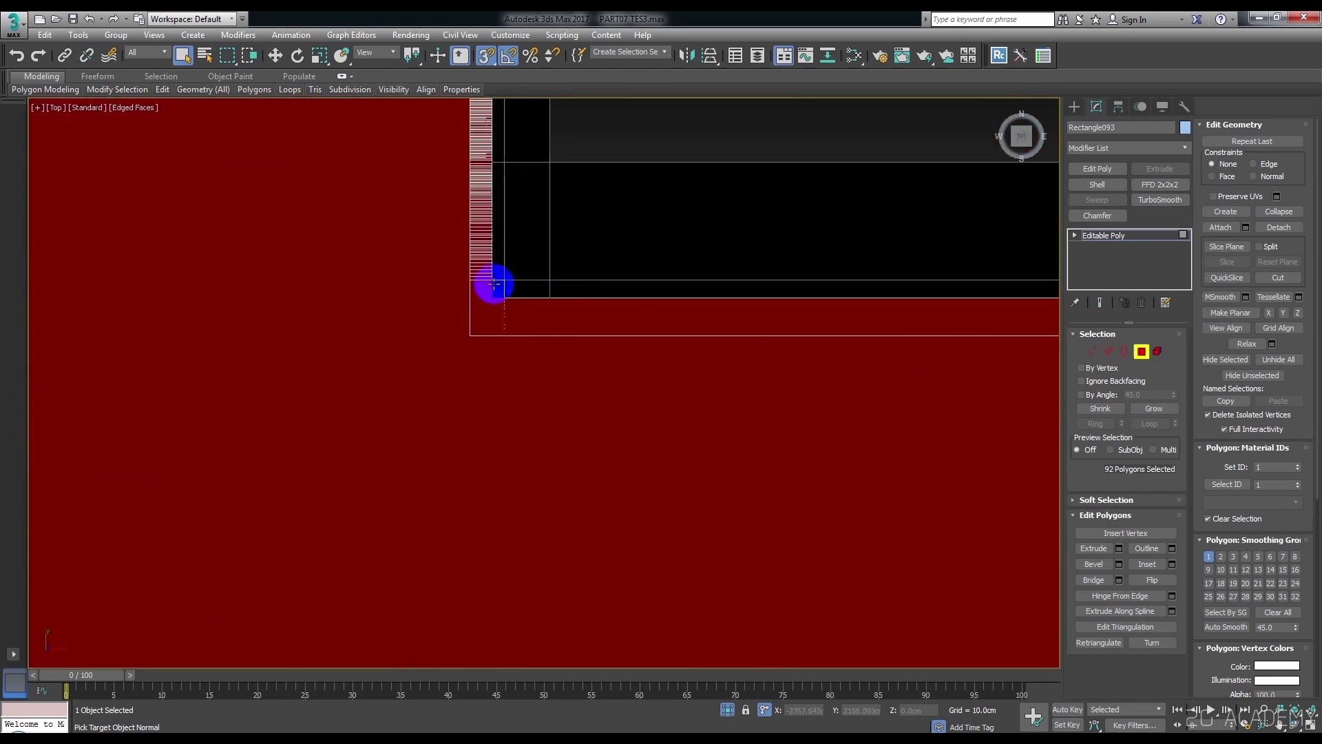
pyautogui.keyDown('ctrl'); pyautogui.click(473, 292); pyautogui.keyUp('ctrl')
pyautogui.scroll(4, 874, 289)
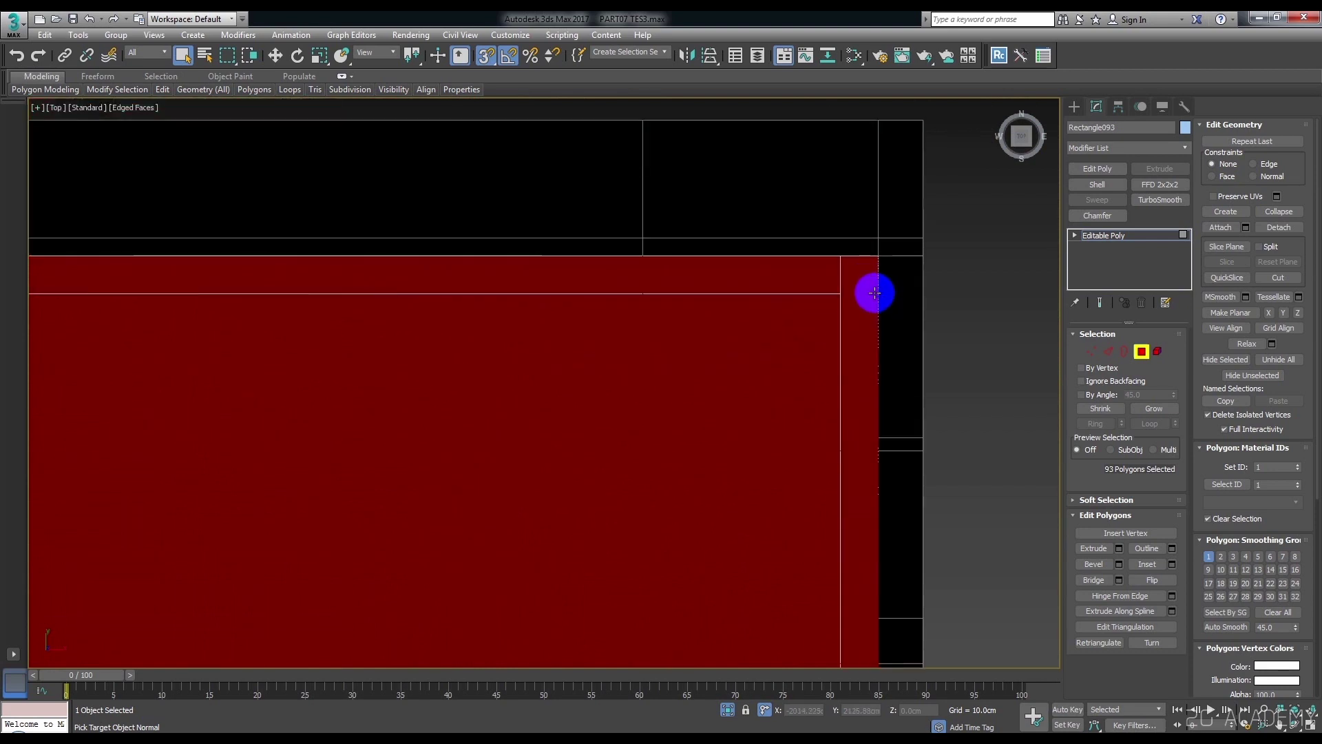
pyautogui.scroll(-6, 744, 225)
pyautogui.scroll(3, 753, 508)
pyautogui.scroll(1, 693, 496)
pyautogui.moveTo(692, 496); pyautogui.dragTo(717, 464, button='middle')
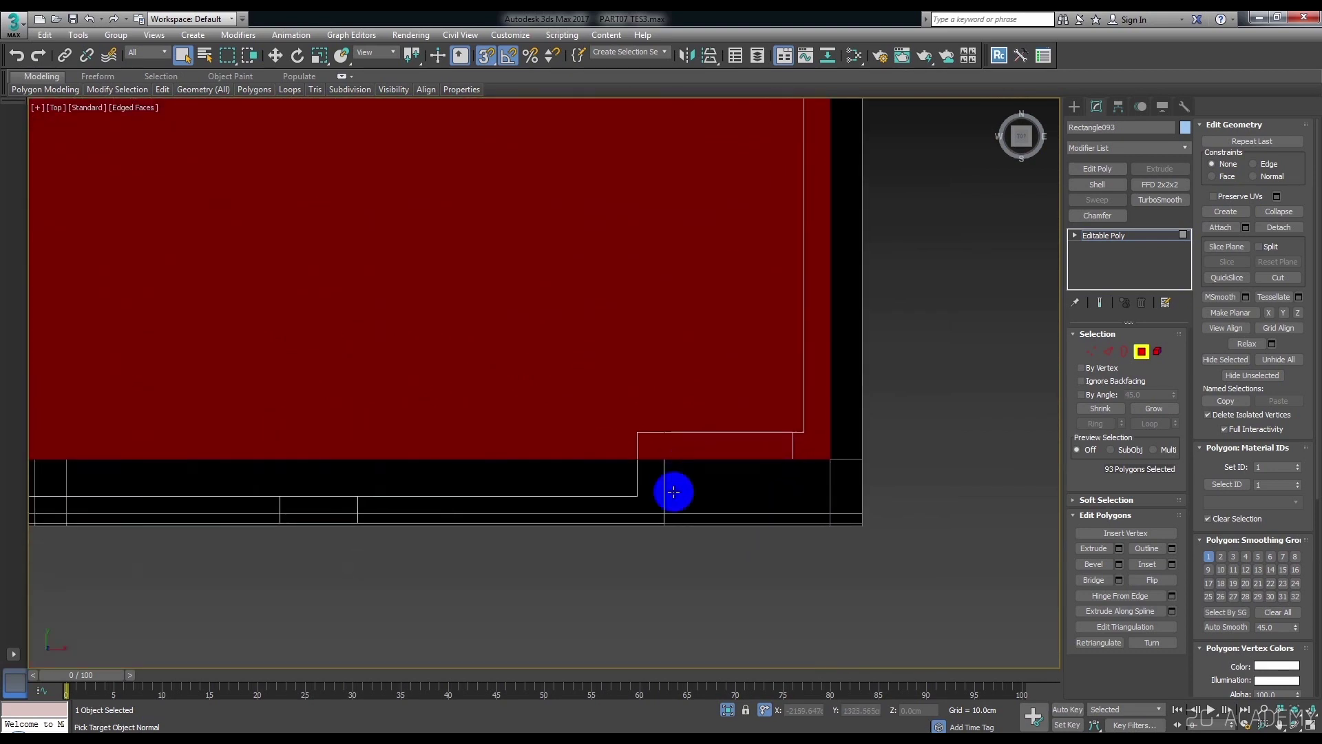
pyautogui.keyDown('ctrl'); pyautogui.click(655, 517); pyautogui.keyUp('ctrl')
pyautogui.keyDown('ctrl'); pyautogui.click(482, 475); pyautogui.keyUp('ctrl')
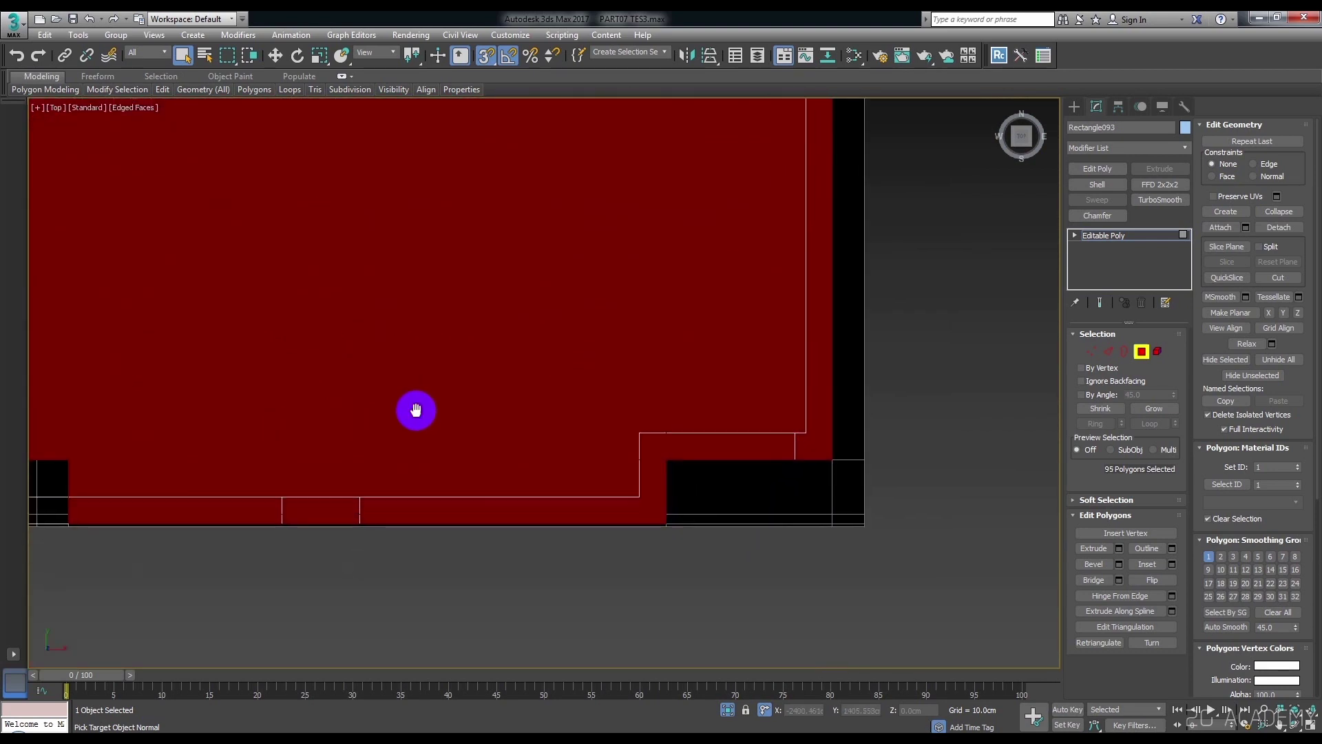
pyautogui.moveTo(141, 514); pyautogui.dragTo(756, 416, button='middle')
pyautogui.keyDown('ctrl'); pyautogui.click(634, 372); pyautogui.keyUp('ctrl')
pyautogui.scroll(2, 279, 358)
pyautogui.keyDown('ctrl'); pyautogui.click(307, 381); pyautogui.keyUp('ctrl')
pyautogui.scroll(-3, 464, 345)
pyautogui.scroll(-2, 520, 369)
pyautogui.scroll(-2, 559, 384)
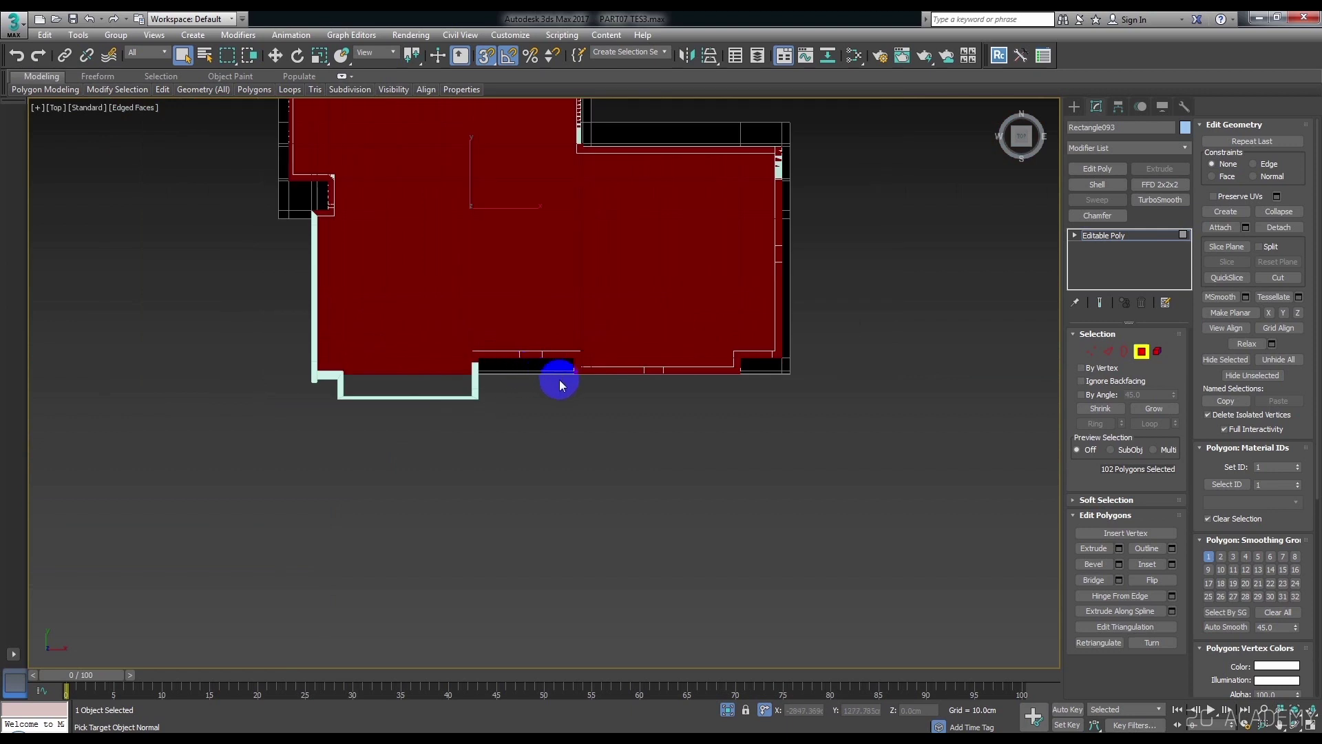
pyautogui.moveTo(697, 402); pyautogui.dragTo(654, 468, button='middle')
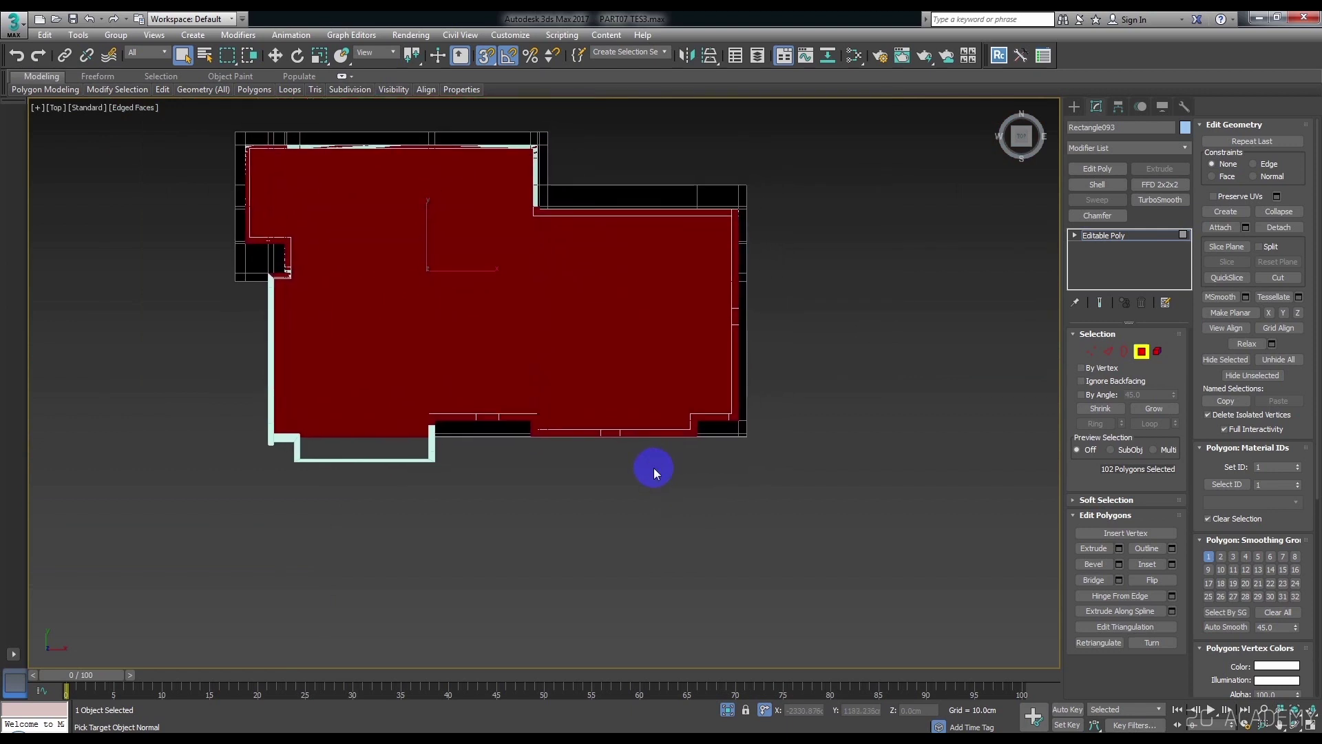
pyautogui.click(655, 468)
pyautogui.scroll(2, 541, 442)
pyautogui.scroll(-2, 560, 427)
# Switch the roof slab to Border sub-object mode and select all its outer border edges.
pyautogui.keyDown('alt'); pyautogui.moveTo(560, 427); pyautogui.dragTo(497, 339, button='middle'); pyautogui.keyUp('alt')
pyautogui.scroll(2, 721, 320)
pyautogui.scroll(3, 775, 317)
pyautogui.scroll(3, 775, 316)
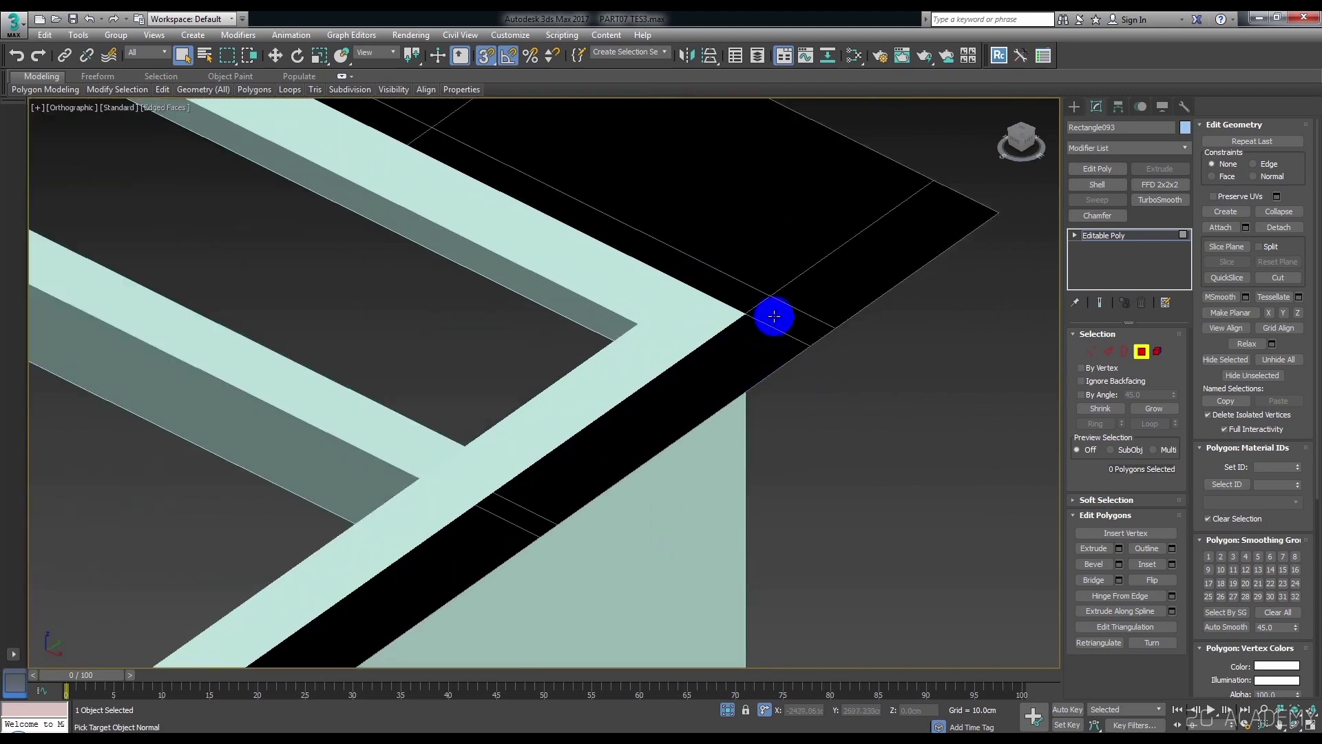
pyautogui.scroll(-2, 775, 317)
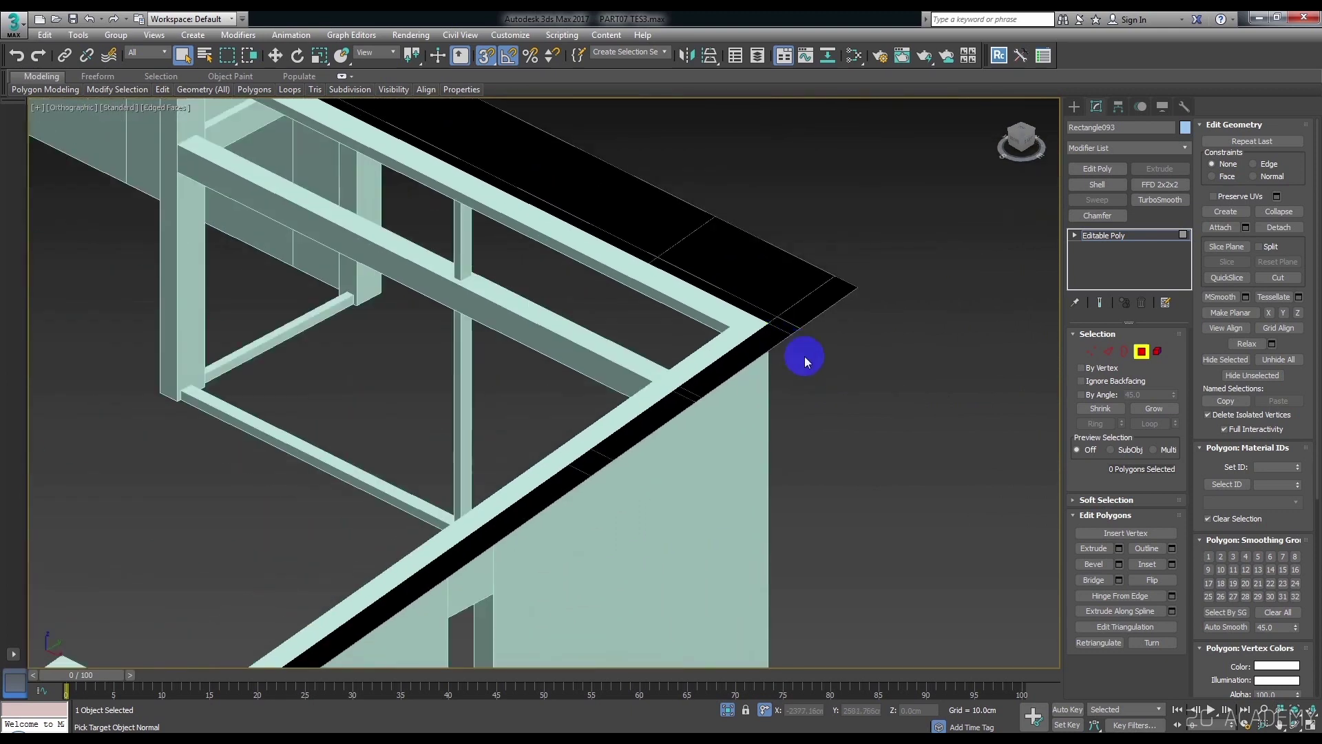
pyautogui.click(1124, 352)
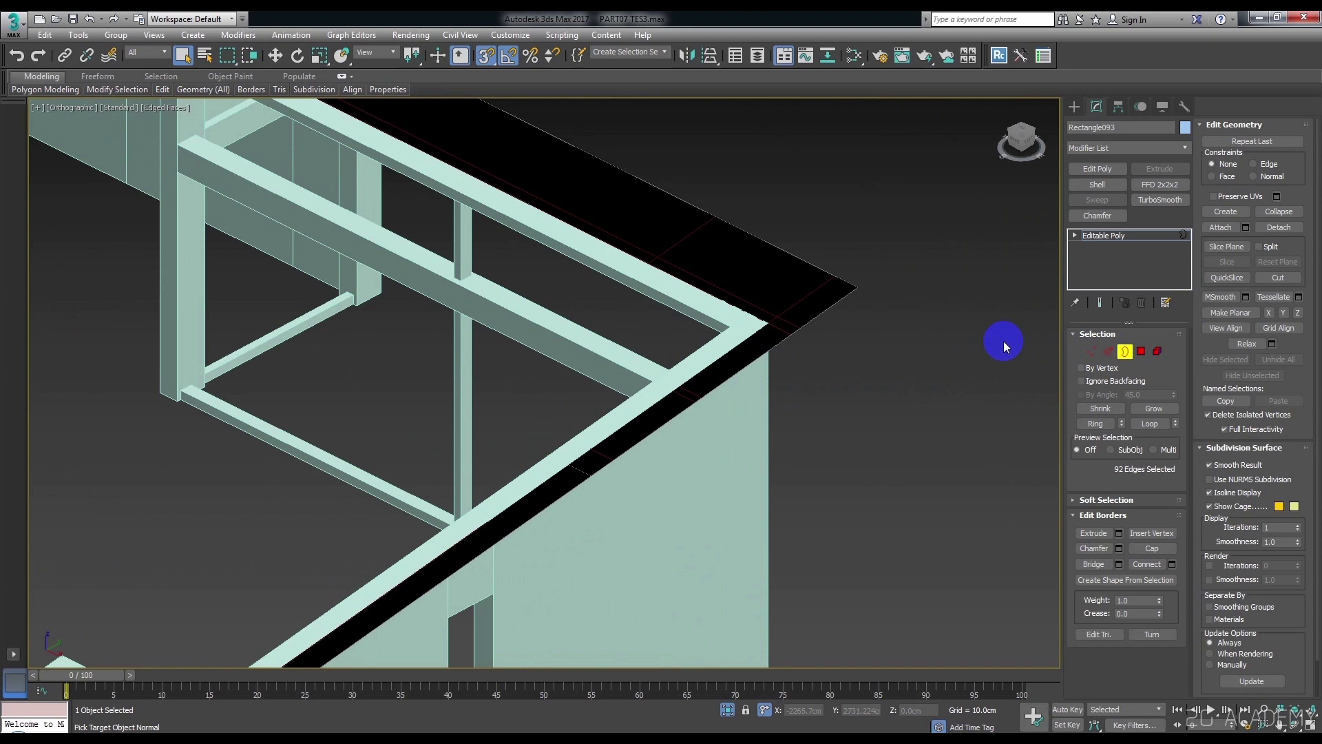
pyautogui.scroll(-5, 878, 360)
pyautogui.scroll(-2, 863, 367)
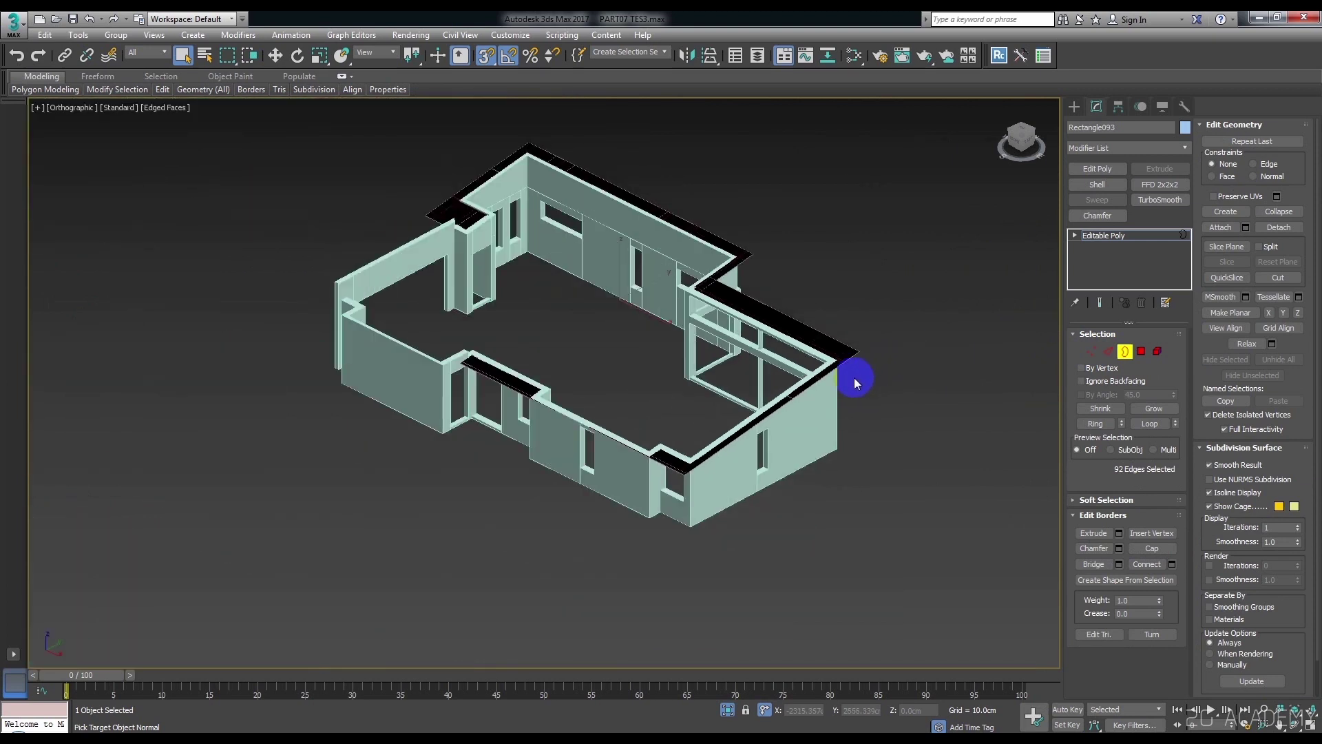
pyautogui.moveTo(213, 74); pyautogui.dragTo(214, 77)
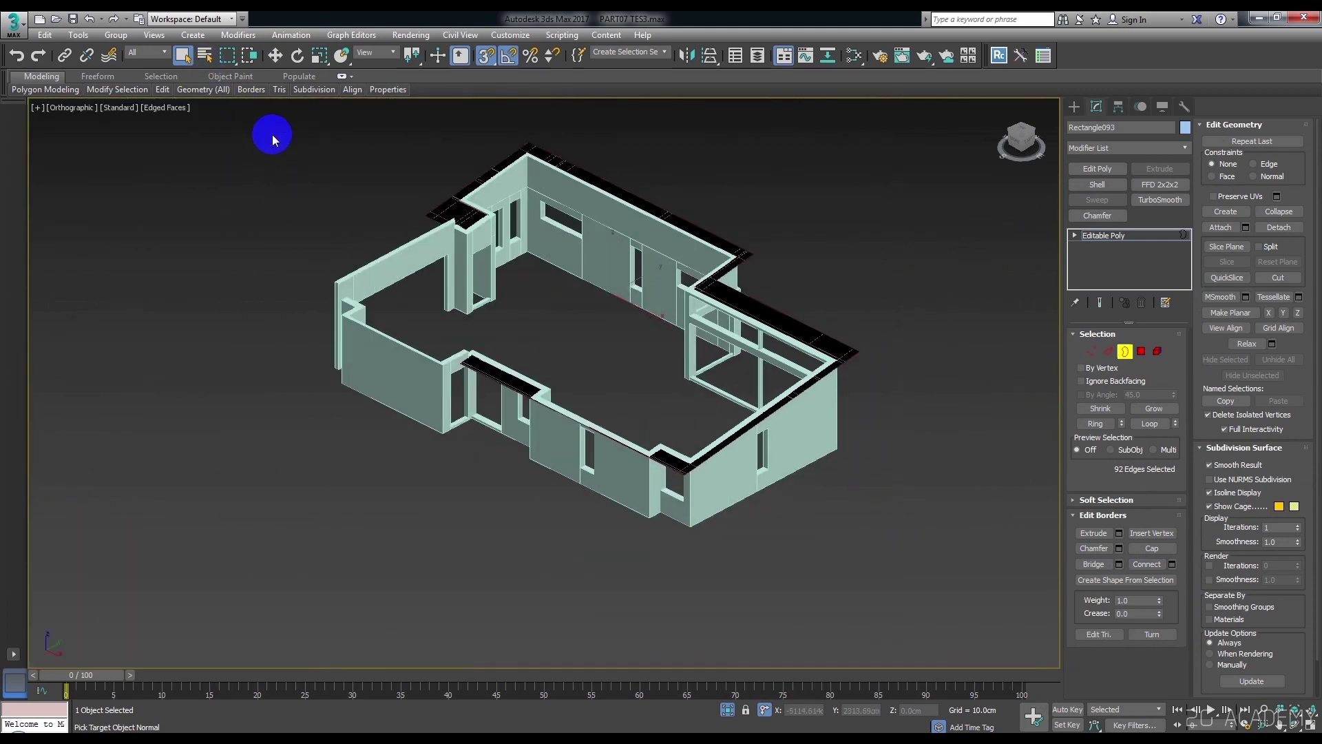
pyautogui.scroll(3, 774, 399)
pyautogui.scroll(-3, 825, 383)
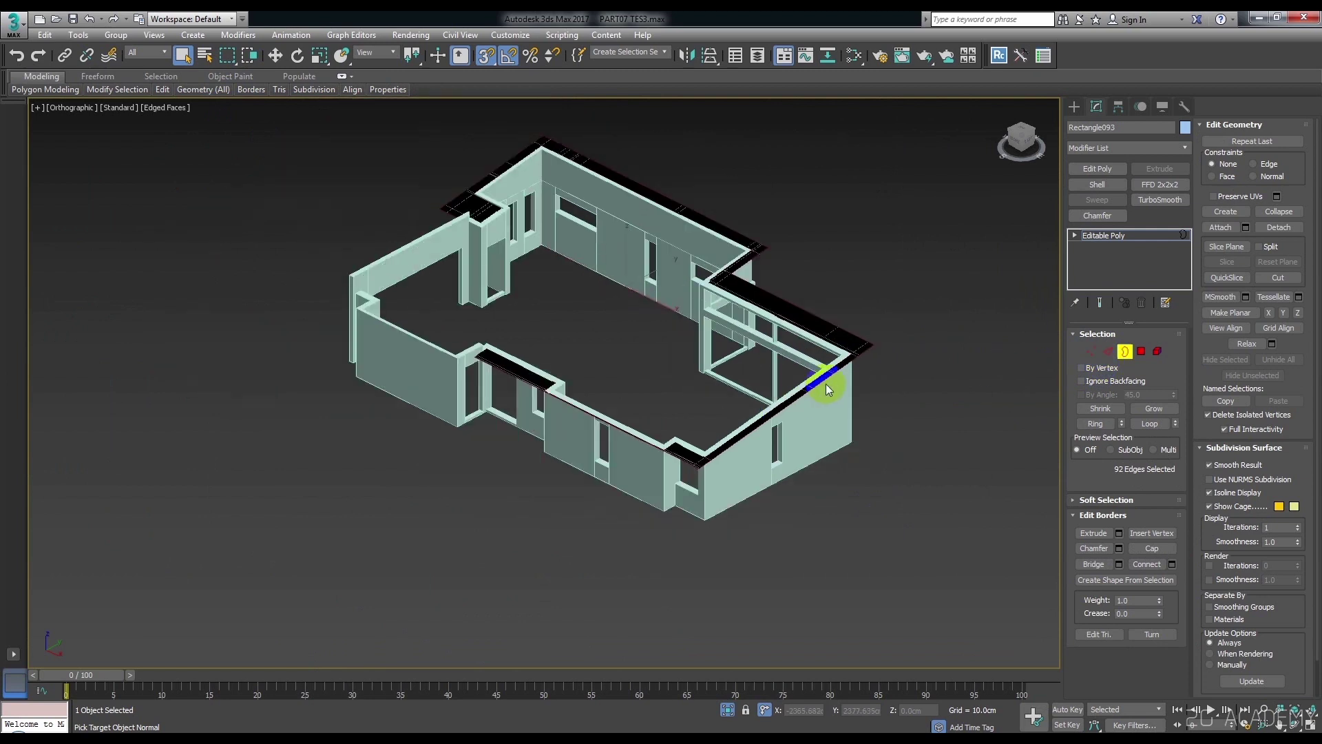
pyautogui.moveTo(825, 383); pyautogui.dragTo(803, 413, button='middle')
# Snap-move the border edges down along Z to the fascia's lower corner, then add a small Z offset.
pyautogui.press('w')
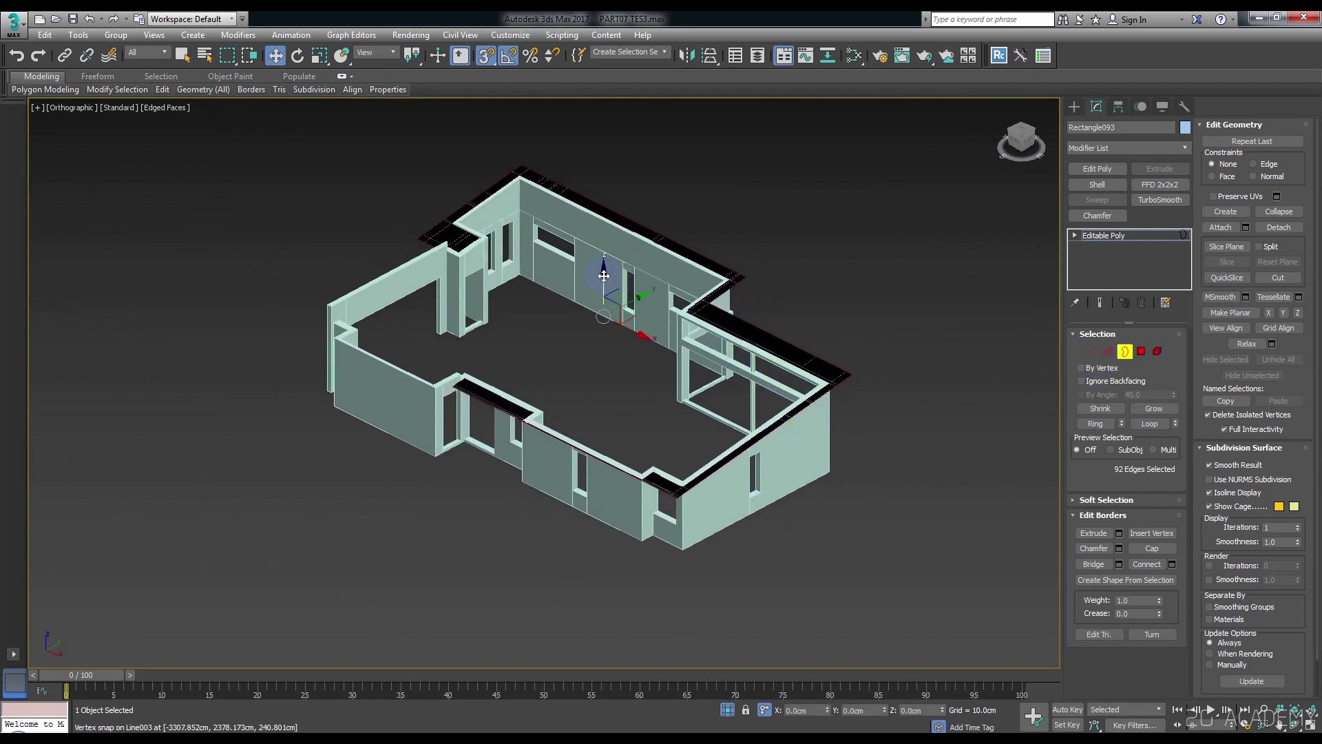
pyautogui.scroll(3, 900, 401)
pyautogui.scroll(2, 813, 357)
pyautogui.moveTo(797, 348)
pyautogui.mouseDown()
pyautogui.moveTo(789, 190)
pyautogui.moveTo(803, 355)
pyautogui.mouseUp()
pyautogui.scroll(3, 803, 354)
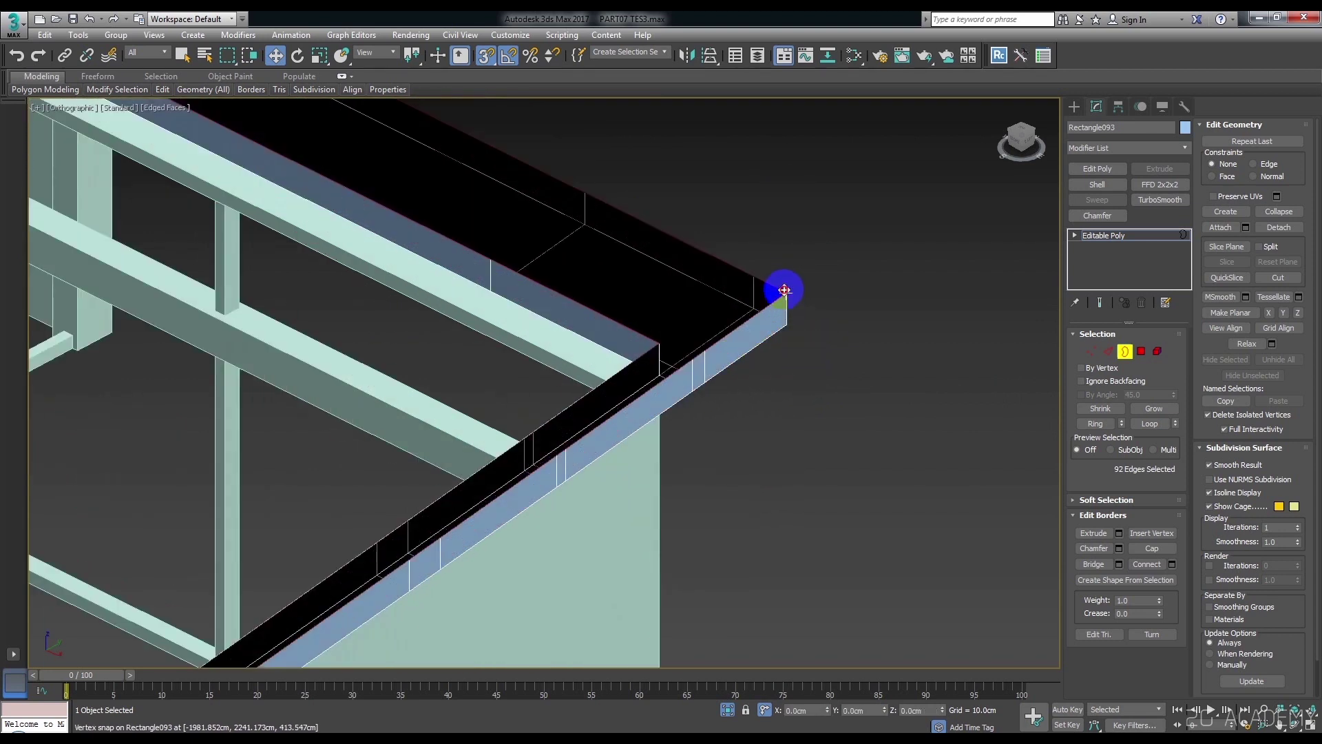
pyautogui.moveTo(784, 290); pyautogui.dragTo(786, 322)
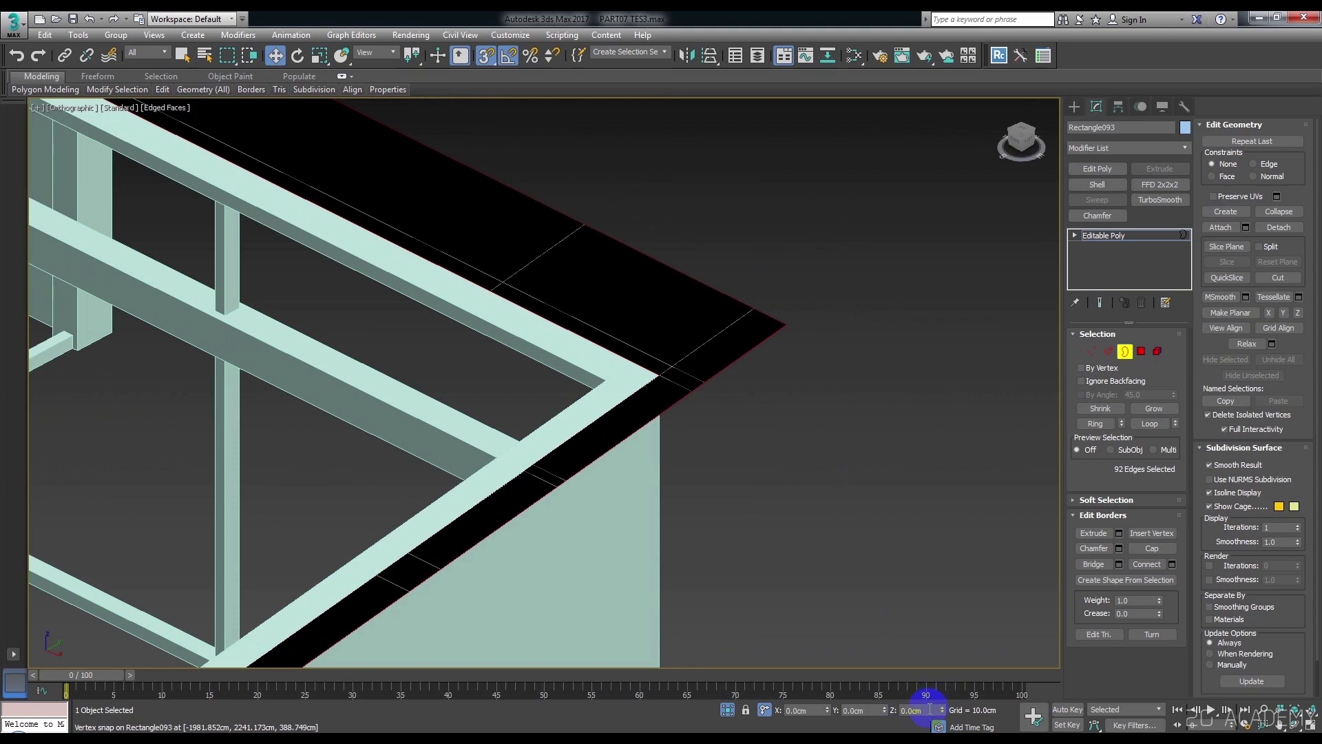
pyautogui.write('2')
pyautogui.press('Return')
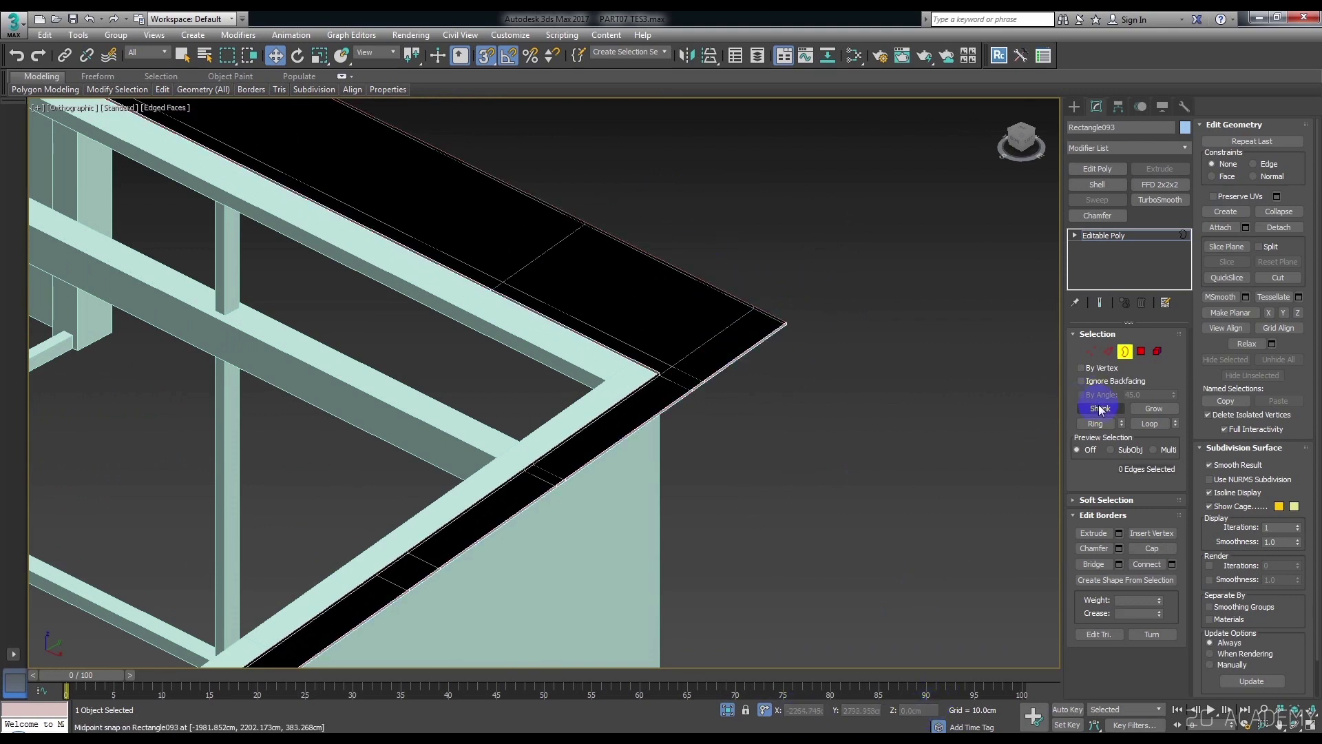
# In Polygon mode, select the whole loop of faces on the slab's outer overhang strip.
pyautogui.click(1142, 352)
pyautogui.scroll(3, 772, 334)
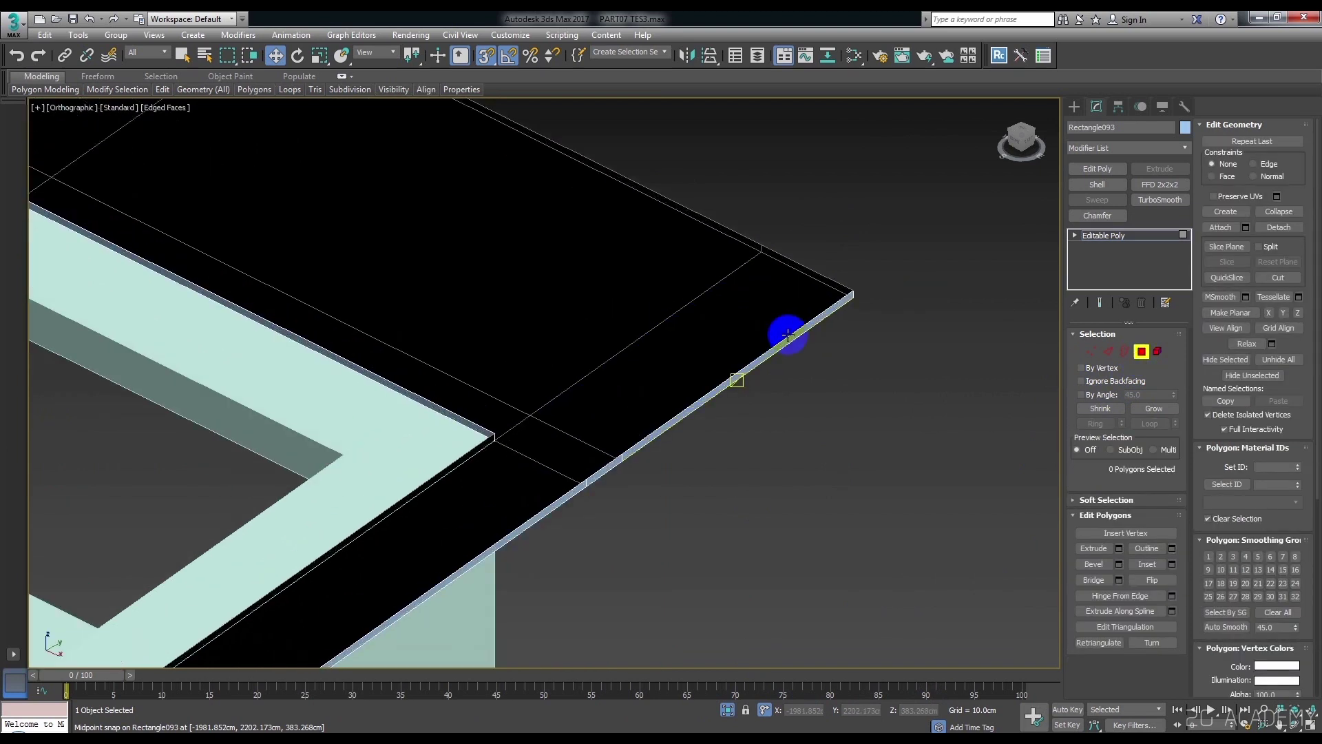
pyautogui.click(792, 339)
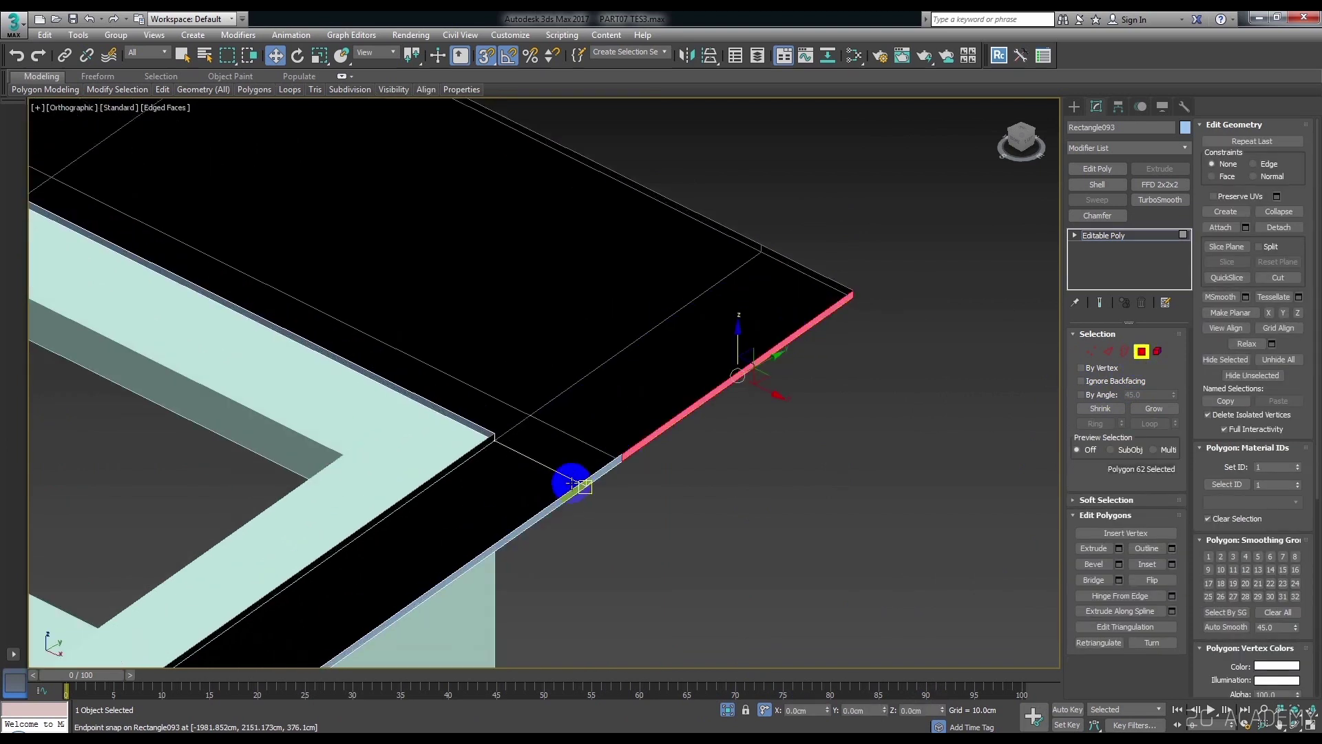
pyautogui.scroll(2, 569, 478)
pyautogui.keyDown('shift'); pyautogui.click(617, 473); pyautogui.keyUp('shift')
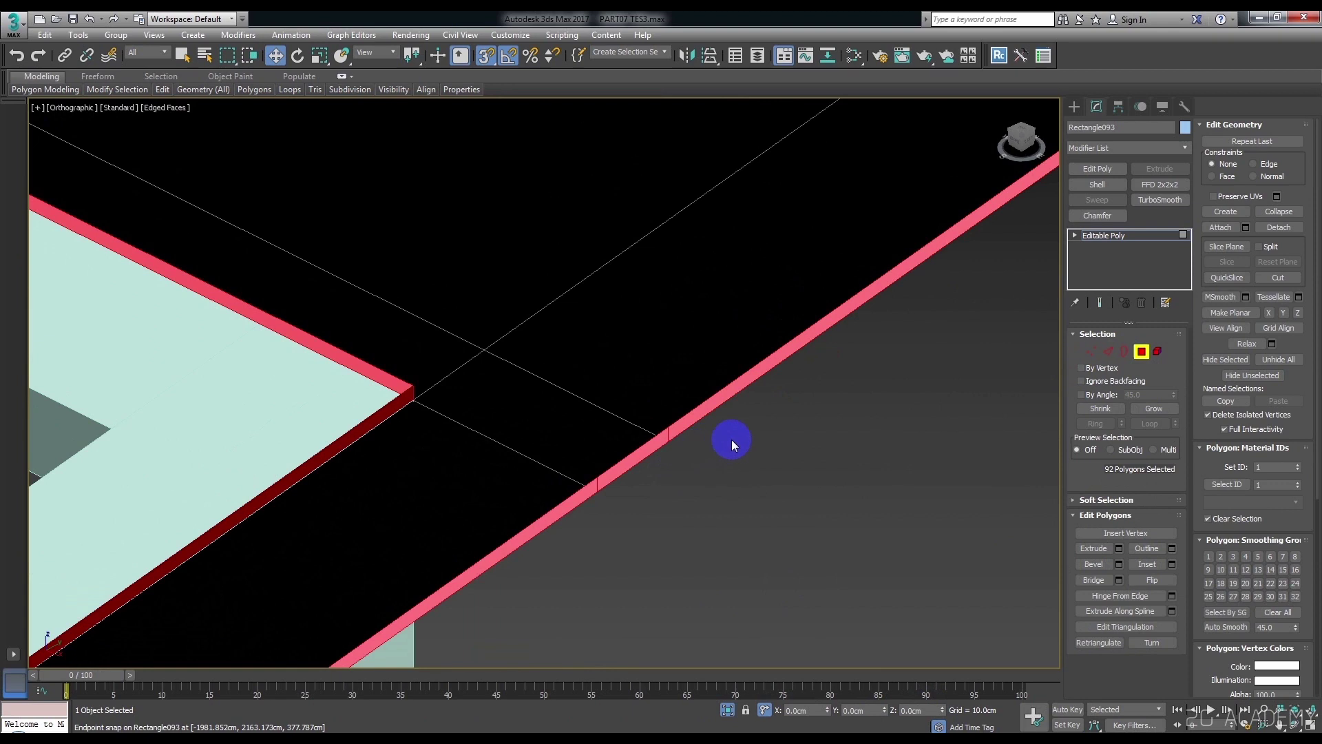
pyautogui.scroll(-2, 732, 439)
pyautogui.scroll(-2, 732, 440)
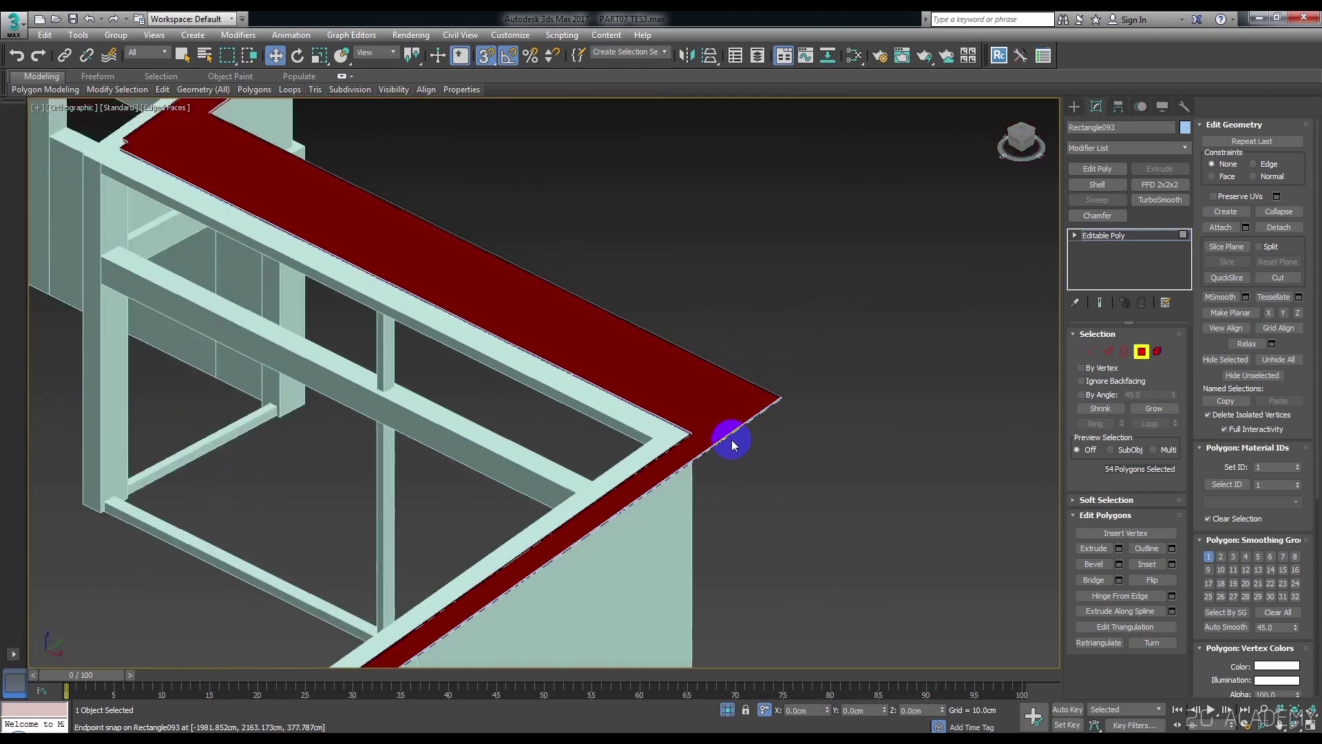
pyautogui.scroll(-2, 693, 412)
pyautogui.scroll(2, 691, 410)
pyautogui.scroll(2, 688, 372)
pyautogui.scroll(2, 714, 349)
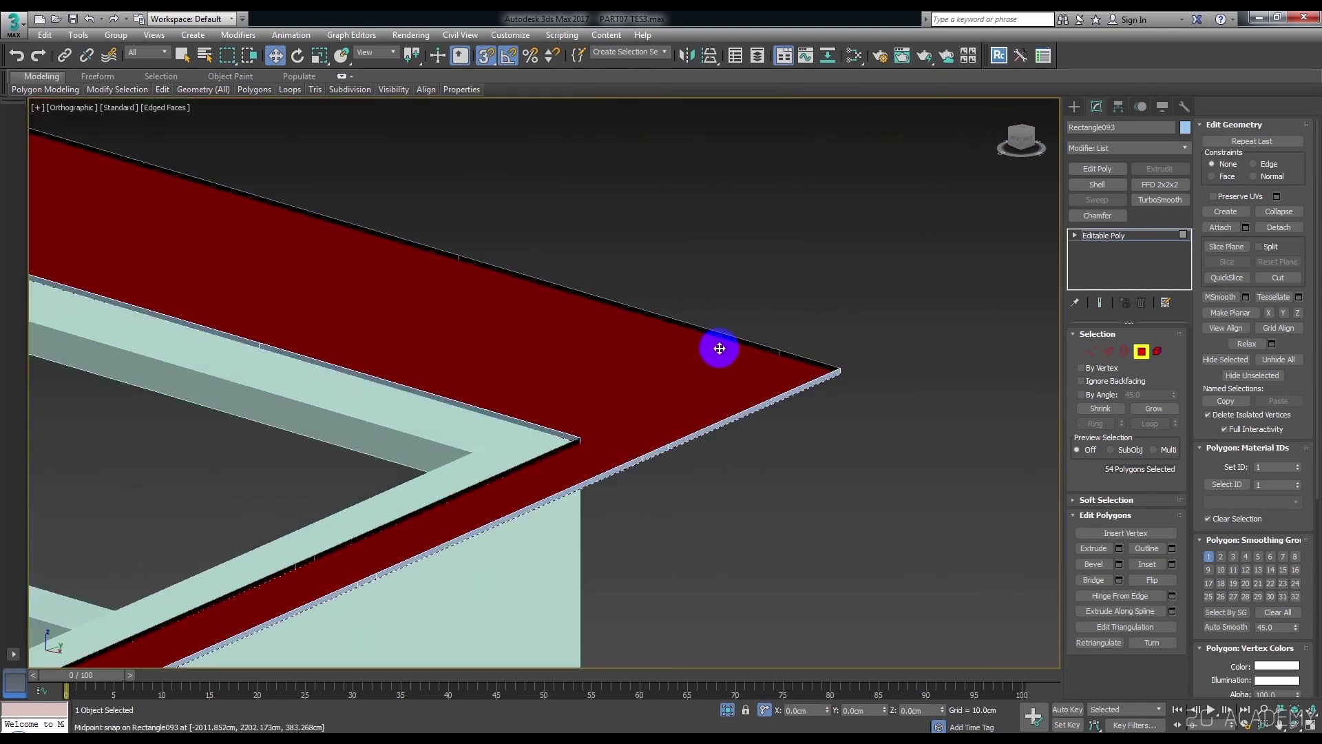
pyautogui.scroll(2, 758, 355)
# Shift-copy the strip faces down to the eave corner as a new element and flip them downward.
pyautogui.keyDown('shift'); pyautogui.moveTo(777, 361); pyautogui.dragTo(784, 348); pyautogui.keyUp('shift')
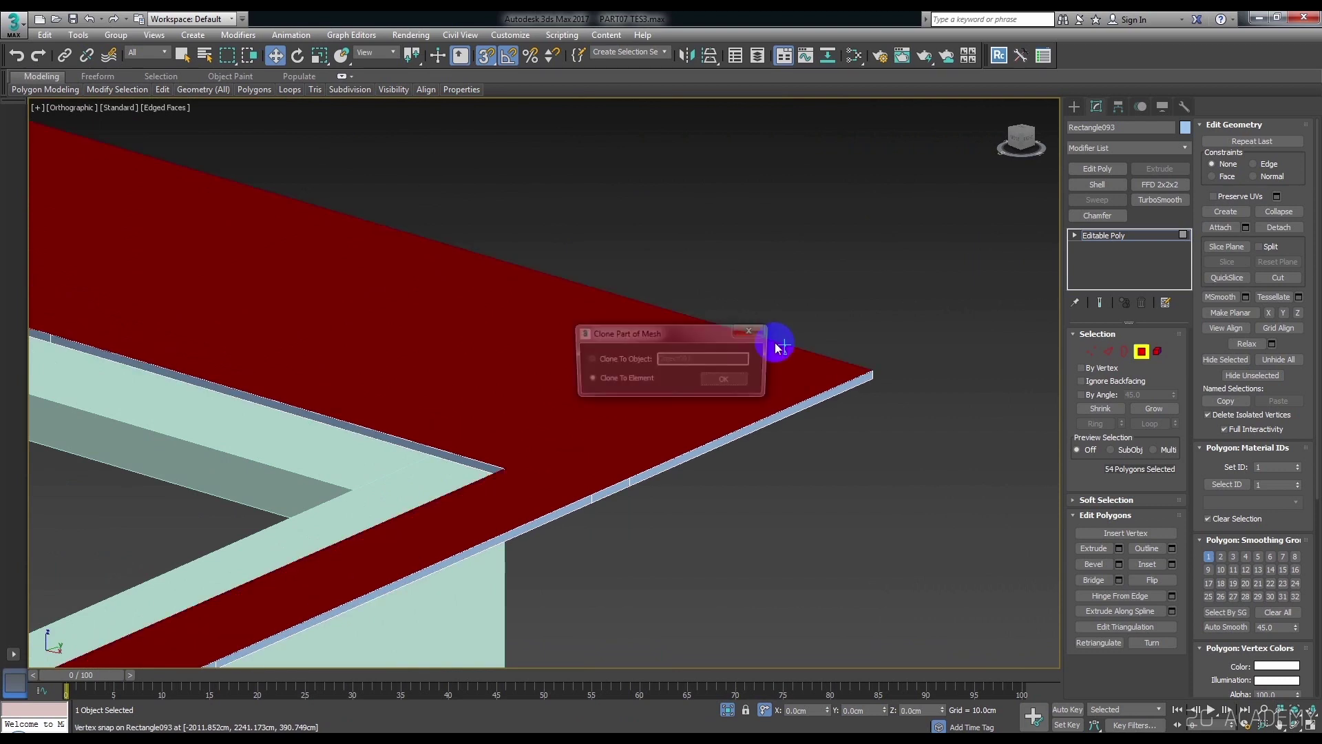
pyautogui.click(727, 380)
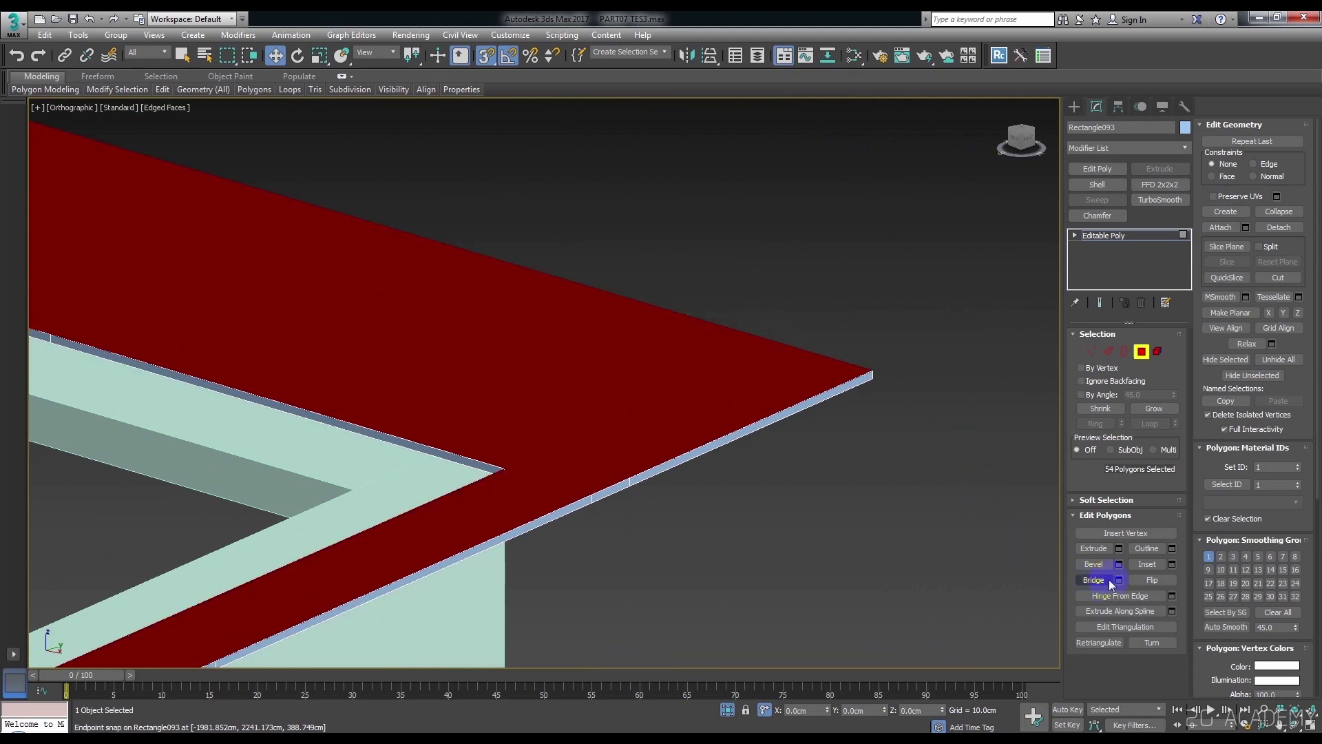
pyautogui.click(1152, 581)
pyautogui.click(934, 437)
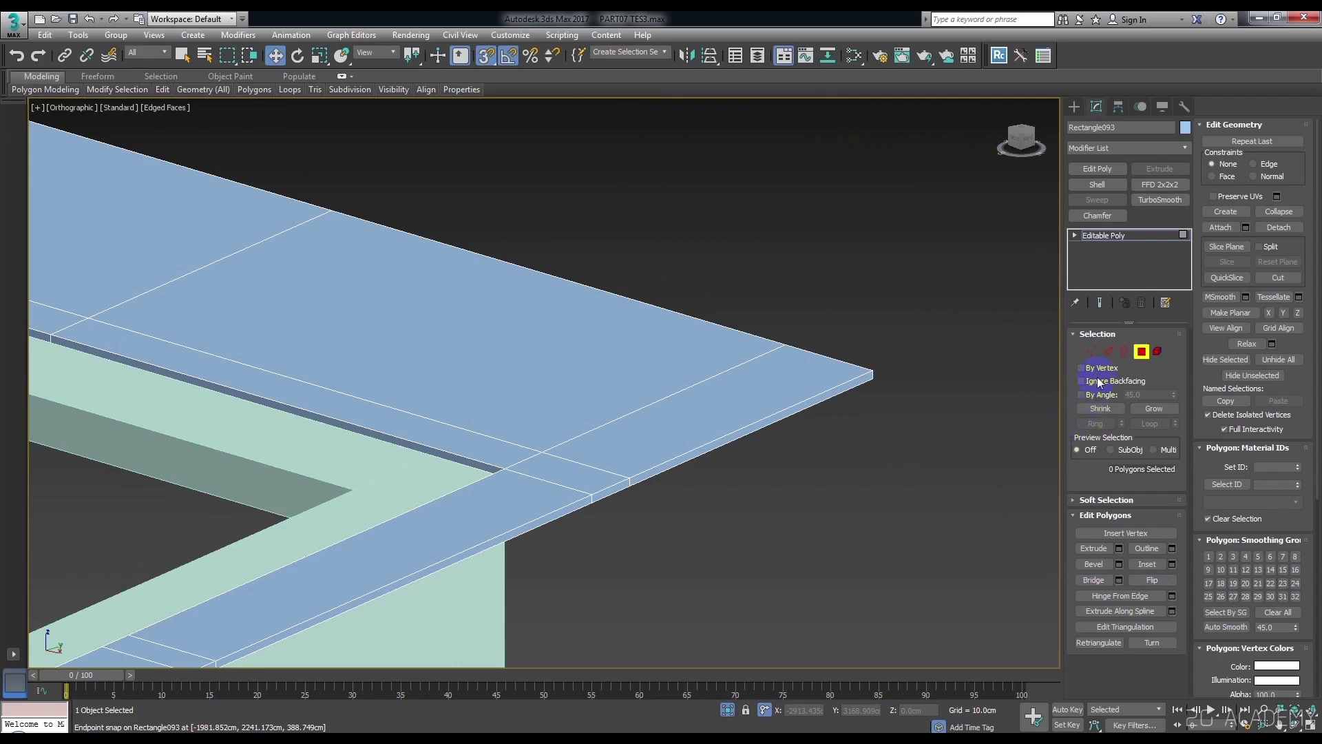
pyautogui.click(1089, 354)
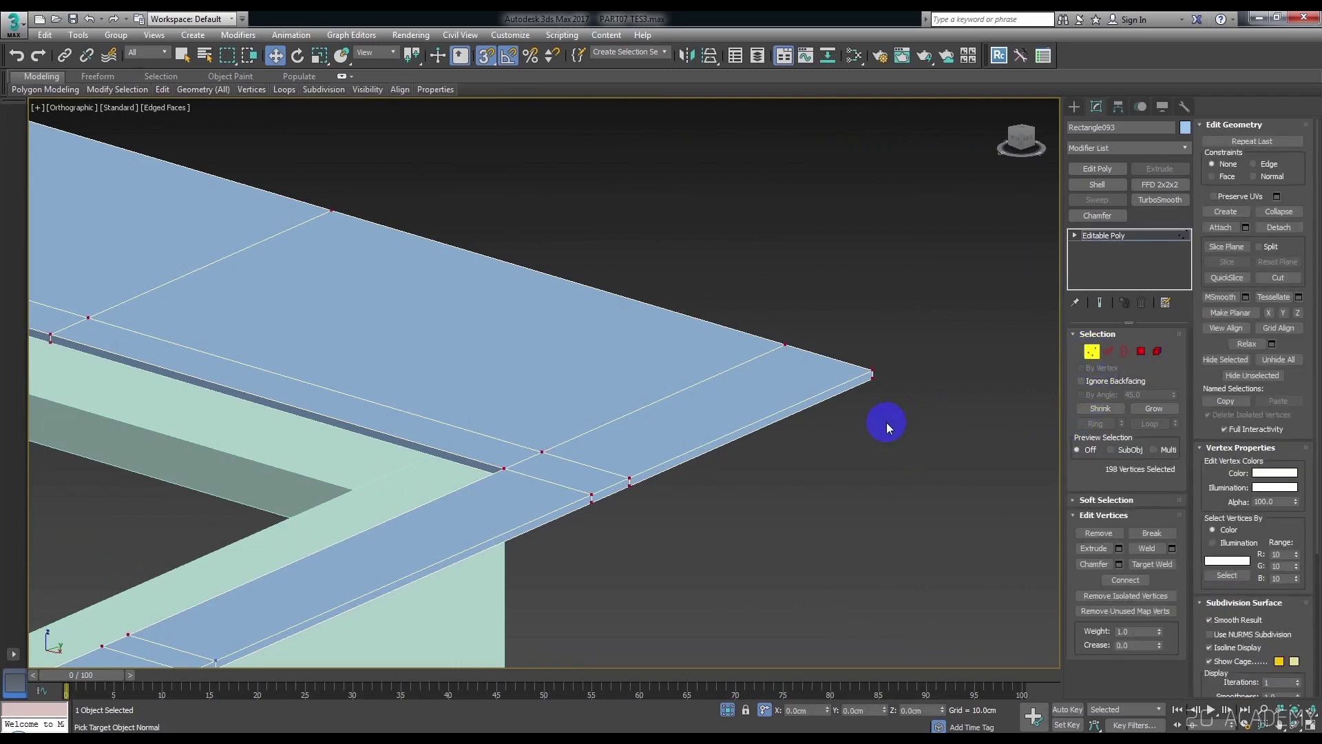
# Select all of Rectangle093's vertices, weld the overlapping ones, and return to object level.
pyautogui.hotkey('ctrl', 'a')
pyautogui.scroll(-5, 886, 423)
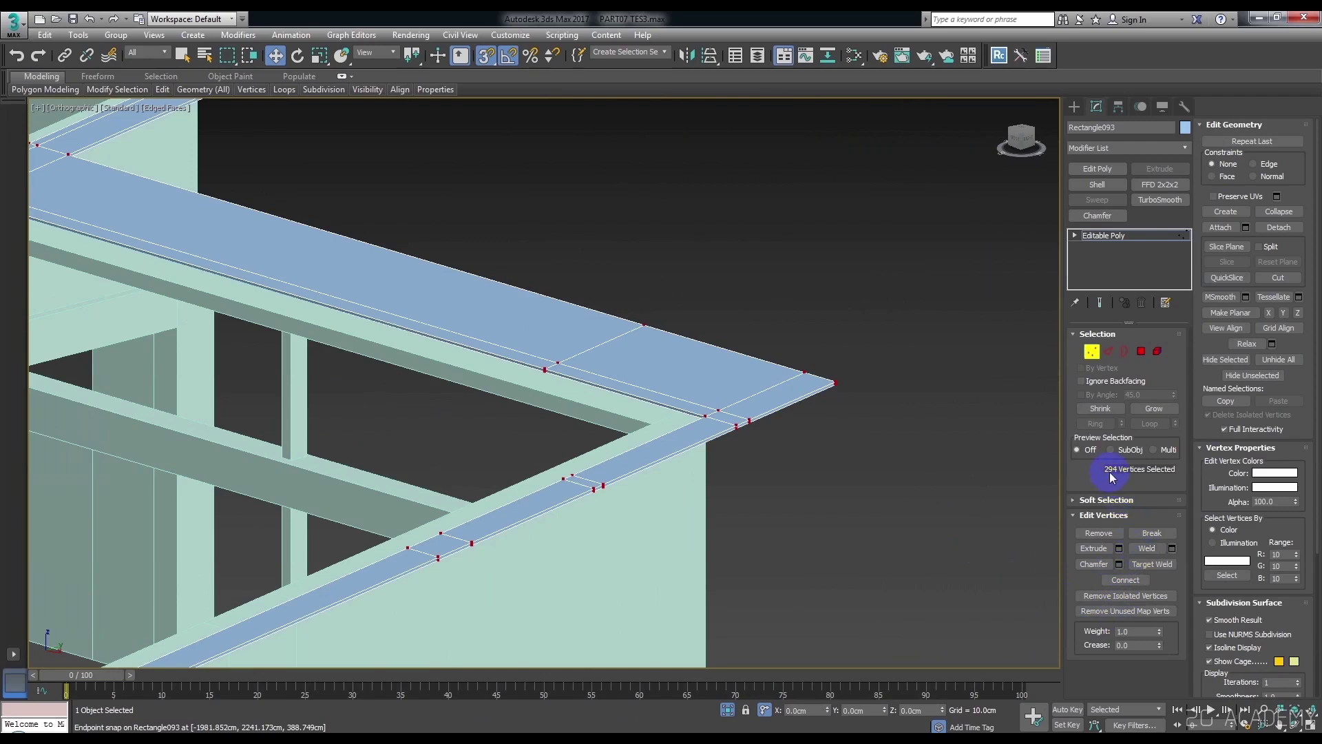
pyautogui.click(1149, 551)
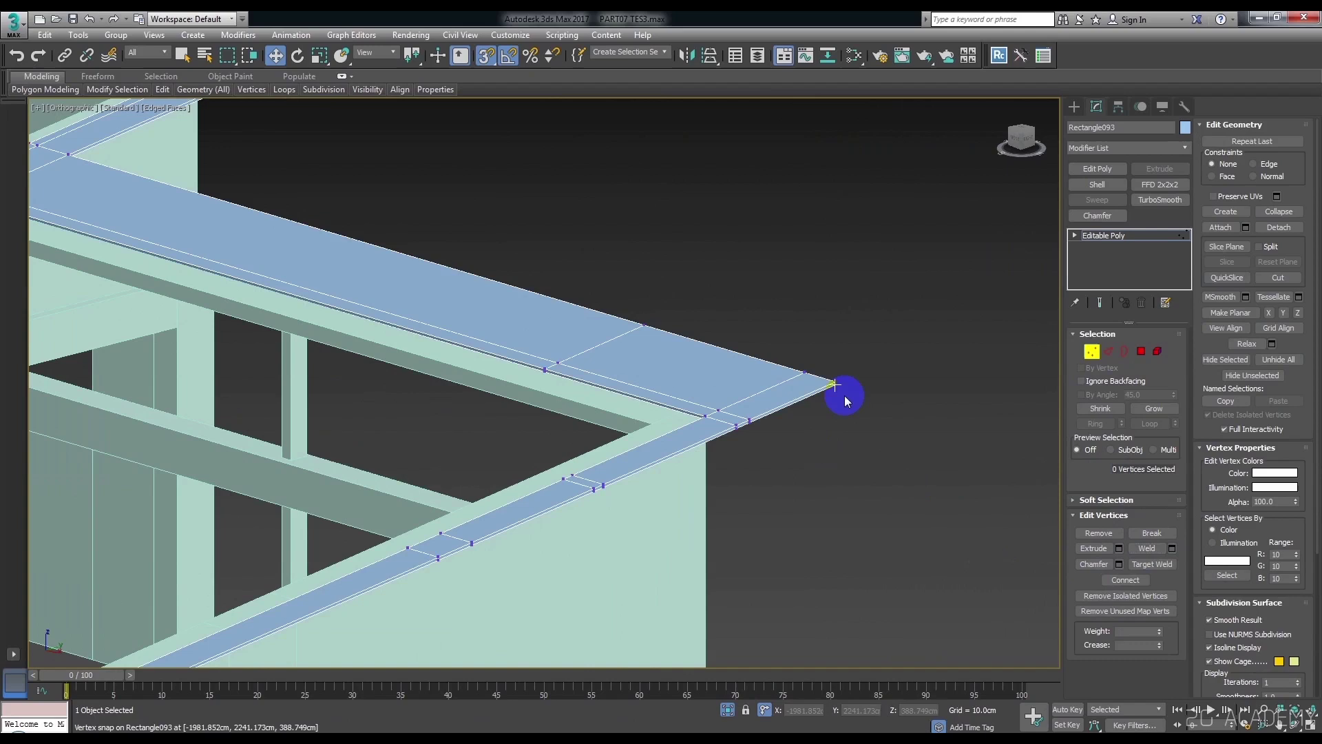
pyautogui.scroll(-5, 844, 395)
pyautogui.scroll(3, 515, 378)
pyautogui.scroll(3, 791, 484)
pyautogui.click(791, 484)
pyautogui.scroll(-2, 792, 483)
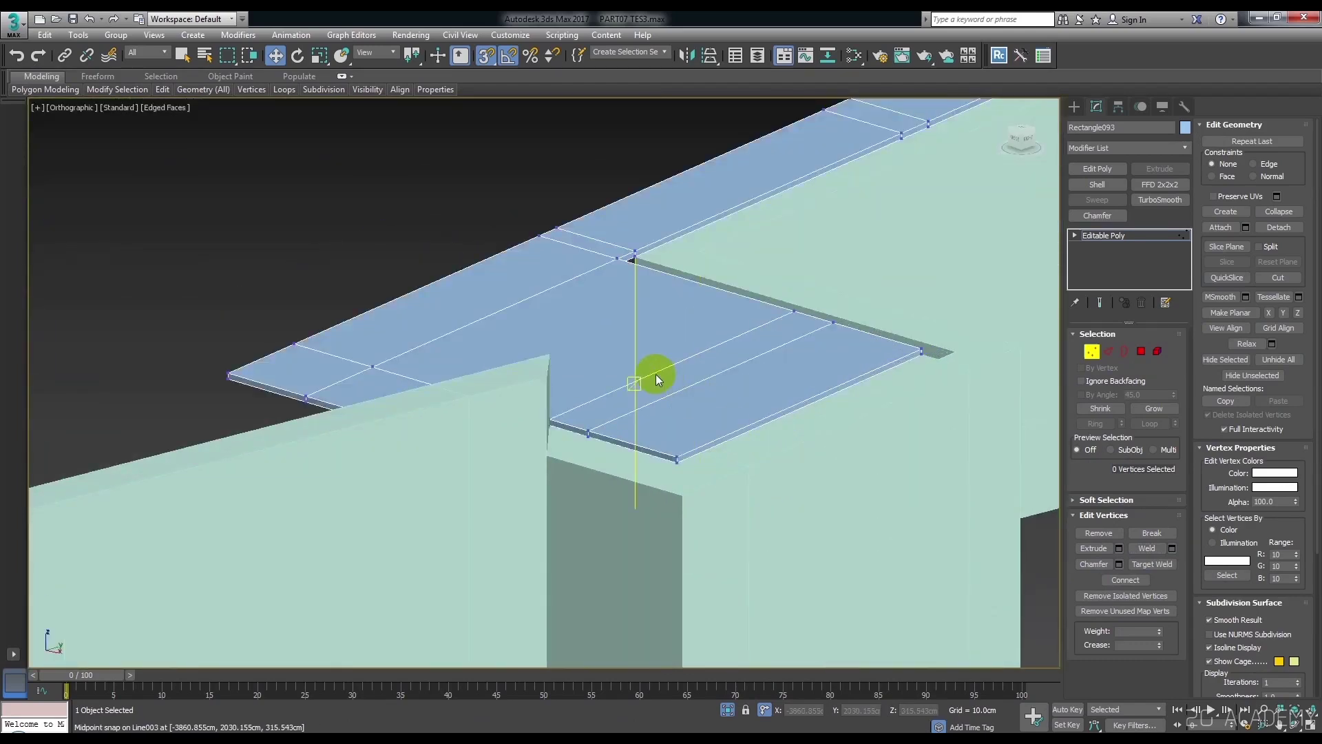
pyautogui.scroll(-4, 655, 374)
pyautogui.click(1092, 351)
pyautogui.keyDown('alt'); pyautogui.moveTo(793, 482); pyautogui.dragTo(724, 609, button='middle'); pyautogui.keyUp('alt')
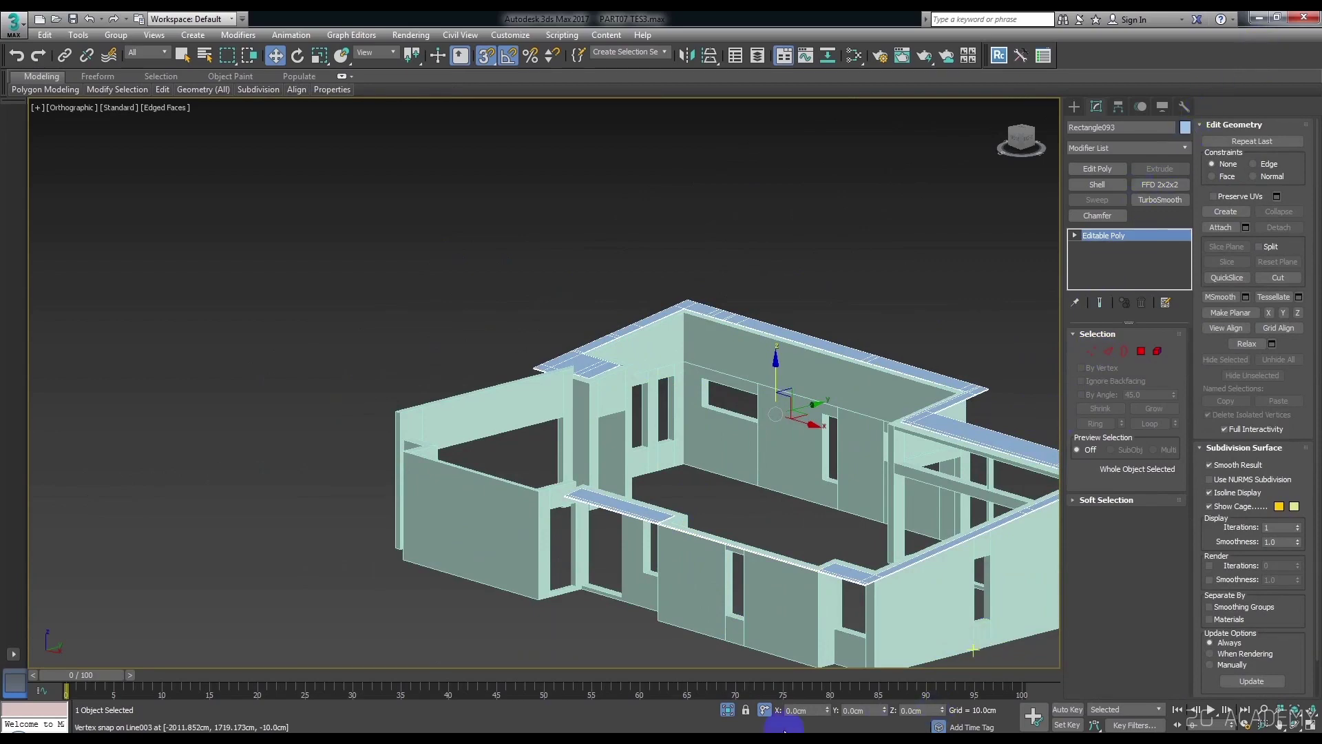
# Turn off Isolate Selection, switch to Perspective view, and orbit beneath the roof overhang corner.
pyautogui.click(728, 709)
pyautogui.moveTo(758, 357)
pyautogui.keyDown('alt'); pyautogui.mouseDown(button='middle')
pyautogui.moveTo(732, 413)
pyautogui.moveTo(699, 398)
pyautogui.mouseUp(button='middle'); pyautogui.keyUp('alt')
pyautogui.press('p')
pyautogui.scroll(2, 696, 392)
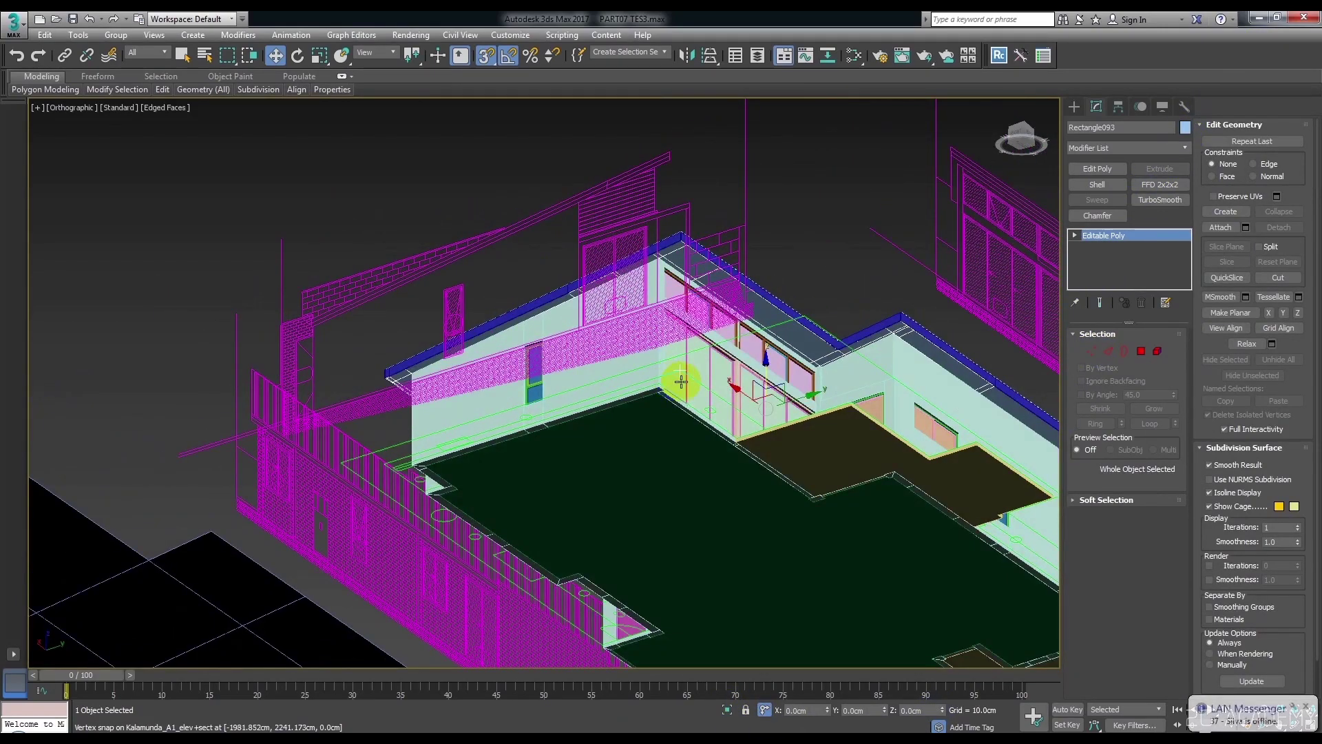
pyautogui.scroll(5, 689, 381)
pyautogui.scroll(-6, 689, 382)
pyautogui.moveTo(732, 331)
pyautogui.keyDown('alt'); pyautogui.mouseDown(button='middle')
pyautogui.moveTo(774, 423)
pyautogui.moveTo(612, 384)
pyautogui.moveTo(629, 385)
pyautogui.moveTo(664, 349)
pyautogui.moveTo(680, 397)
pyautogui.moveTo(703, 331)
pyautogui.moveTo(662, 360)
pyautogui.moveTo(696, 473)
pyautogui.moveTo(724, 393)
pyautogui.moveTo(775, 610)
pyautogui.moveTo(792, 590)
pyautogui.moveTo(776, 538)
pyautogui.mouseUp(button='middle'); pyautogui.keyUp('alt')
pyautogui.scroll(4, 612, 389)
pyautogui.scroll(-2, 628, 389)
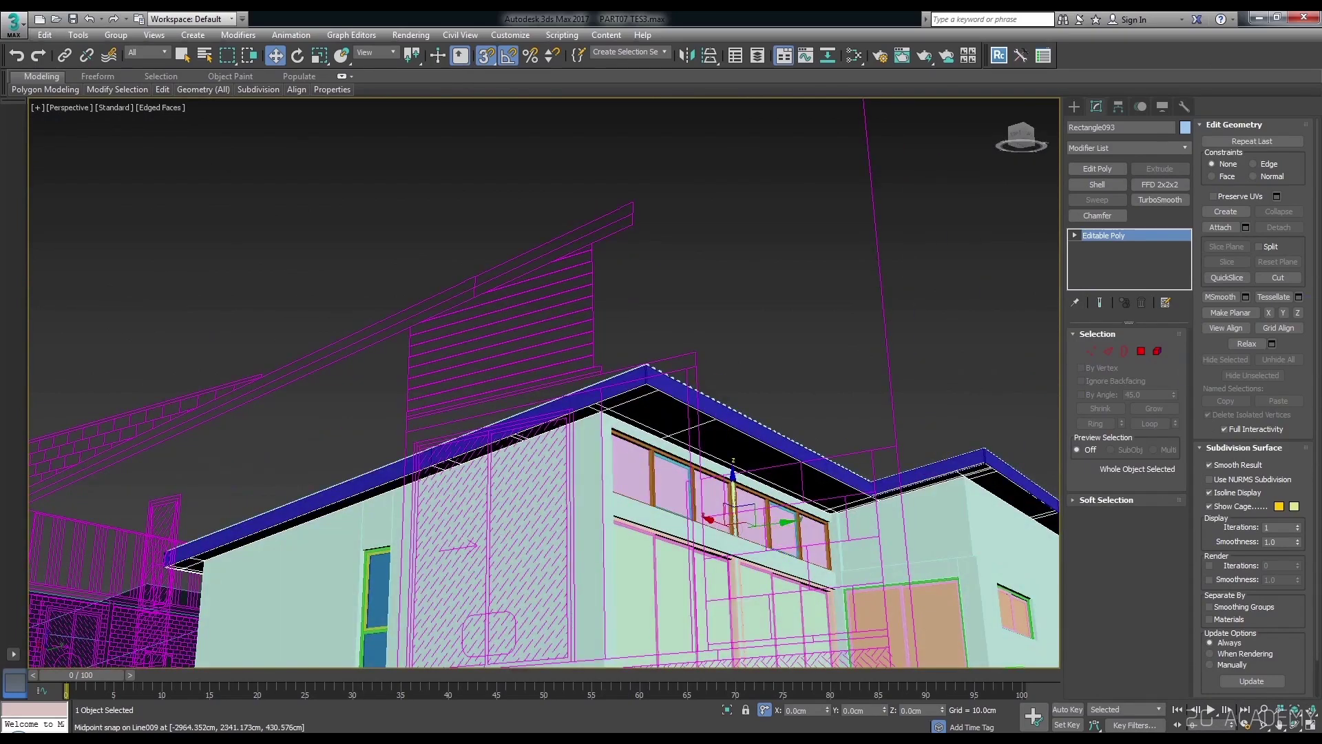
pyautogui.moveTo(569, 478)
pyautogui.keyDown('alt'); pyautogui.mouseDown(button='middle')
pyautogui.moveTo(606, 383)
pyautogui.moveTo(591, 464)
pyautogui.mouseUp(button='middle'); pyautogui.keyUp('alt')
# In the Layer Explorer, create a new layer holding Rectangle093 and begin naming it BLD - CEILING.
pyautogui.click(758, 57)
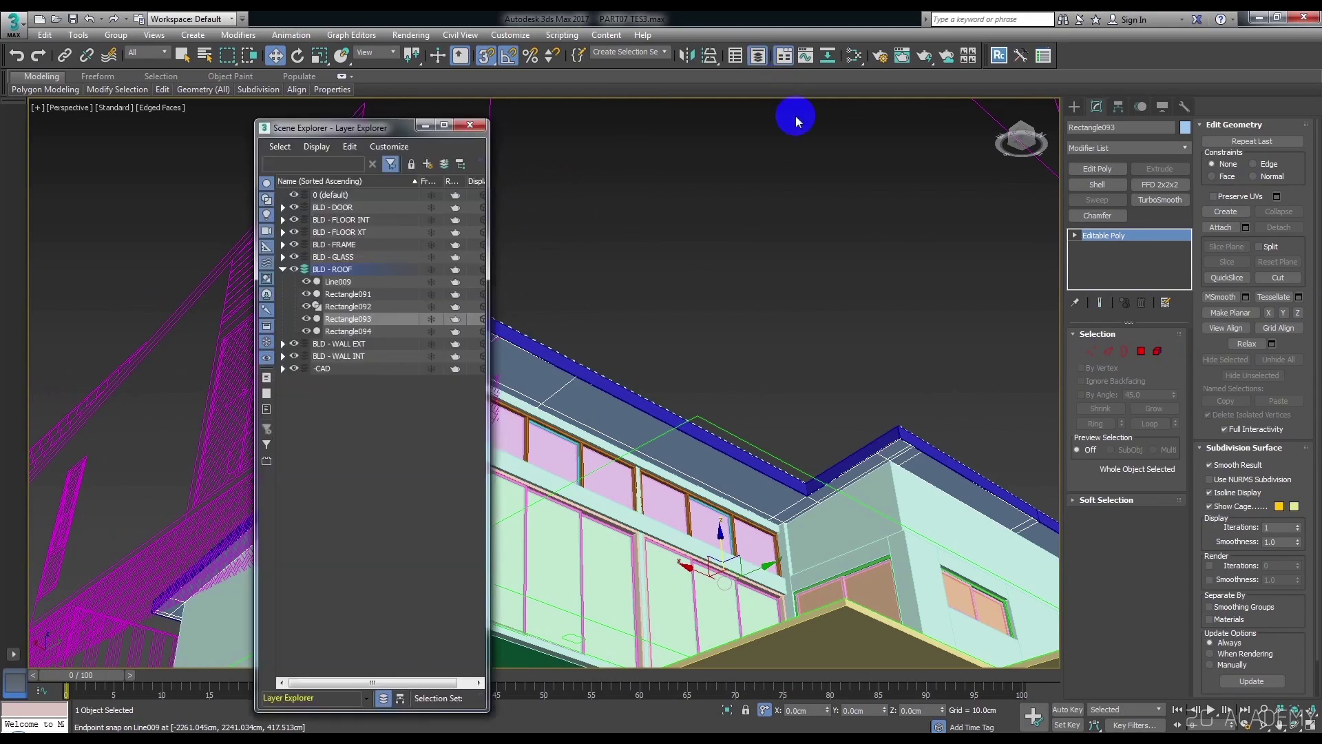
pyautogui.moveTo(398, 138); pyautogui.dragTo(804, 171)
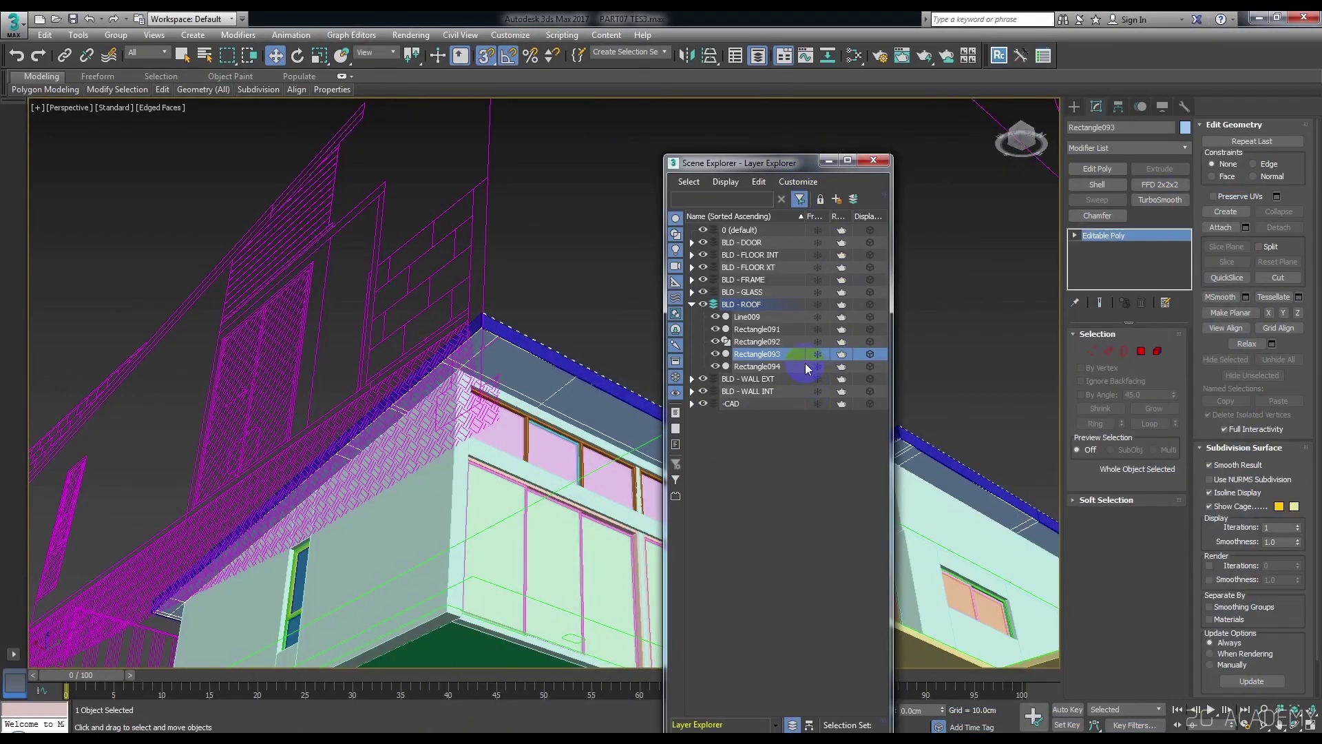
pyautogui.click(839, 200)
pyautogui.write('BLD -')
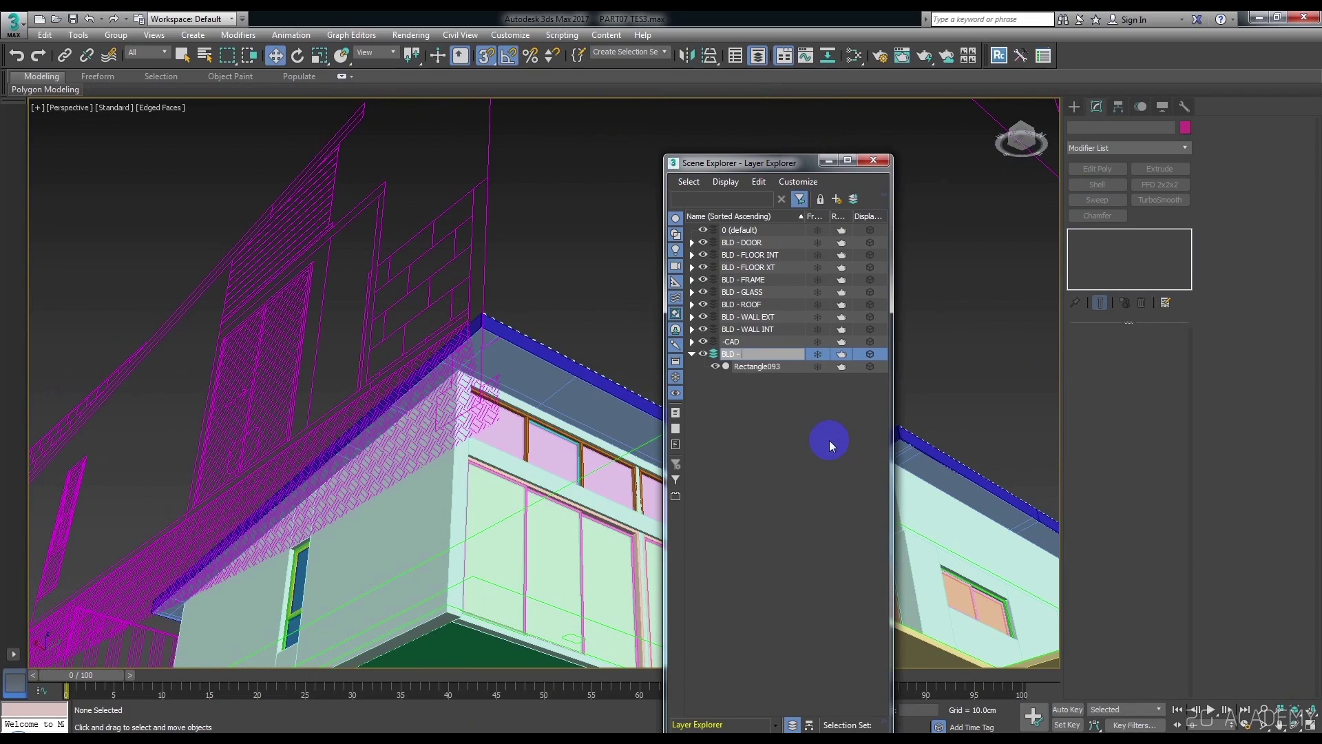
pyautogui.write('CEILING EXT')
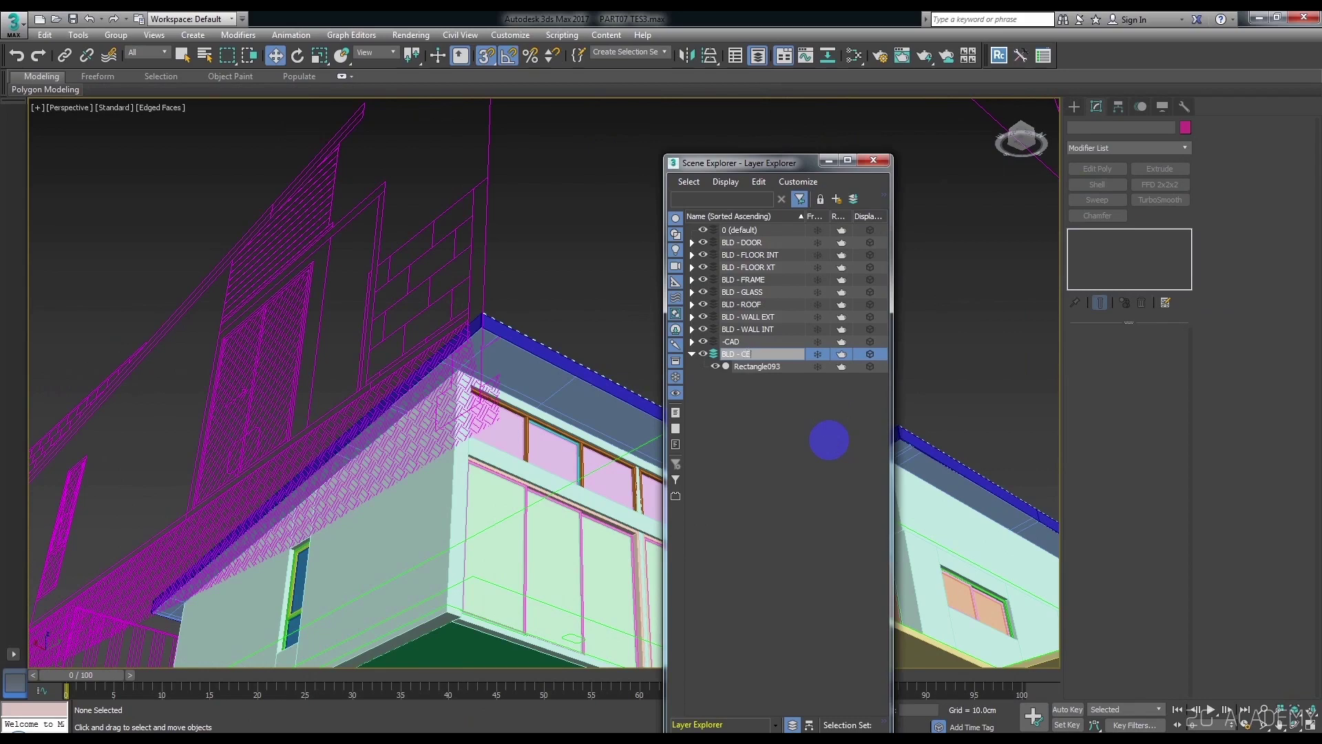
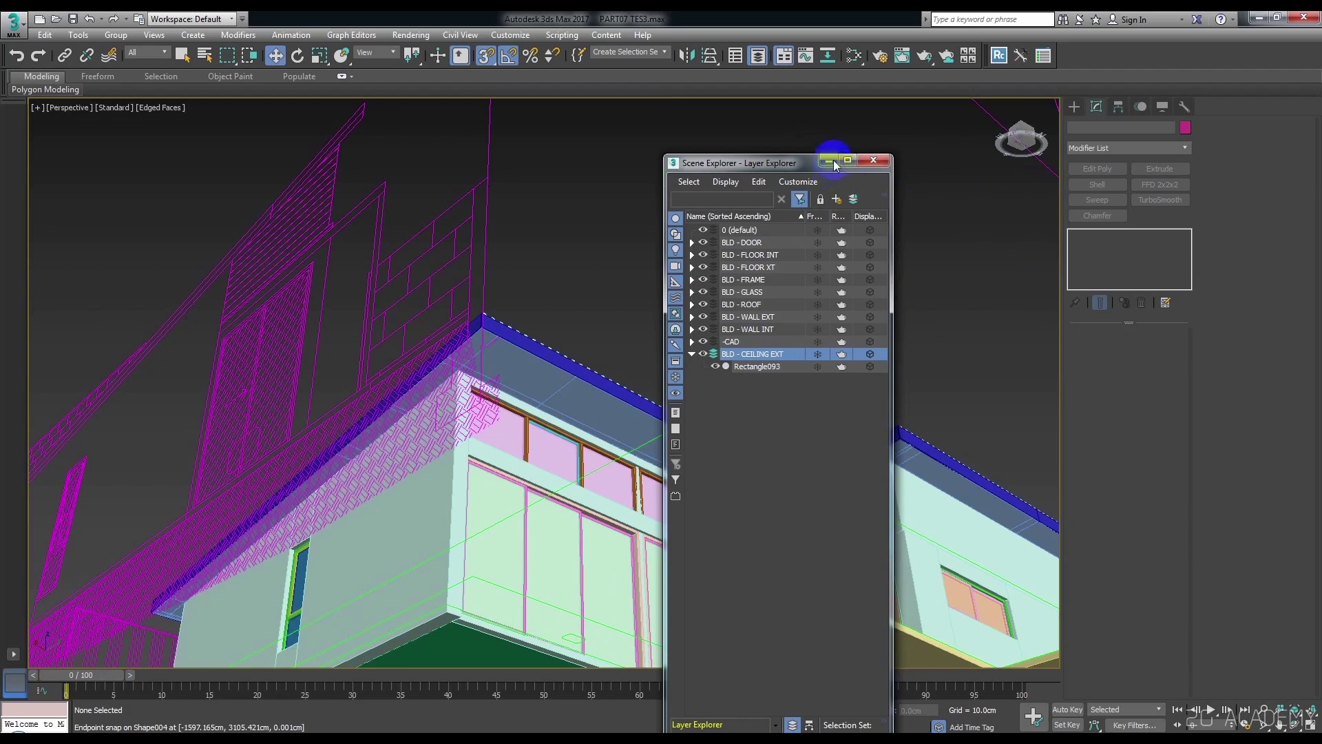
# Close the Scene Explorer and zoom in on the ceiling slab at the roof/wall corner.
pyautogui.click(876, 162)
pyautogui.moveTo(753, 290)
pyautogui.keyDown('alt'); pyautogui.mouseDown(button='middle')
pyautogui.moveTo(606, 363)
pyautogui.moveTo(683, 456)
pyautogui.moveTo(649, 451)
pyautogui.moveTo(703, 469)
pyautogui.moveTo(677, 463)
pyautogui.moveTo(677, 444)
pyautogui.moveTo(644, 443)
pyautogui.moveTo(664, 381)
pyautogui.mouseUp(button='middle'); pyautogui.keyUp('alt')
pyautogui.scroll(5, 684, 456)
pyautogui.click(684, 456)
pyautogui.scroll(-5, 703, 474)
pyautogui.scroll(6, 676, 444)
pyautogui.scroll(3, 620, 330)
pyautogui.scroll(2, 586, 282)
pyautogui.scroll(4, 564, 256)
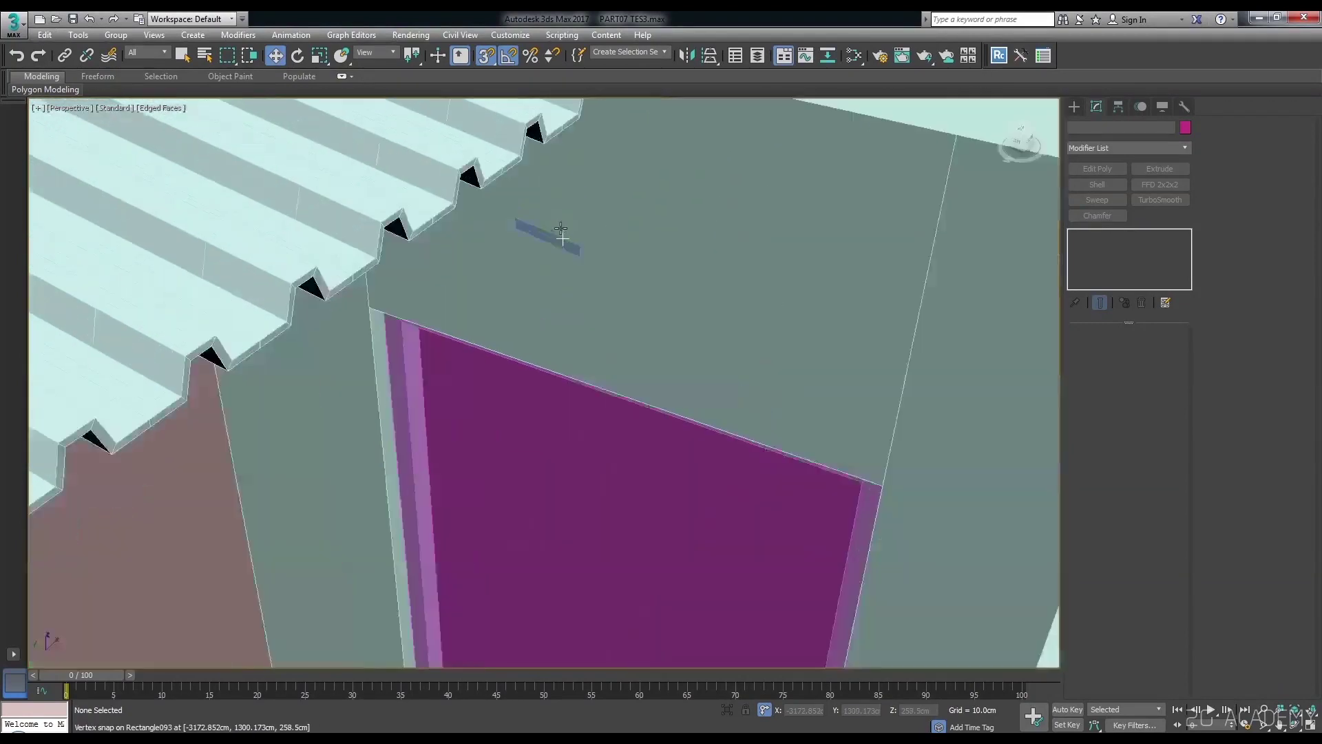
pyautogui.moveTo(564, 256)
pyautogui.keyDown('alt'); pyautogui.mouseDown(button='middle')
pyautogui.moveTo(535, 283)
pyautogui.moveTo(531, 398)
pyautogui.mouseUp(button='middle'); pyautogui.keyUp('alt')
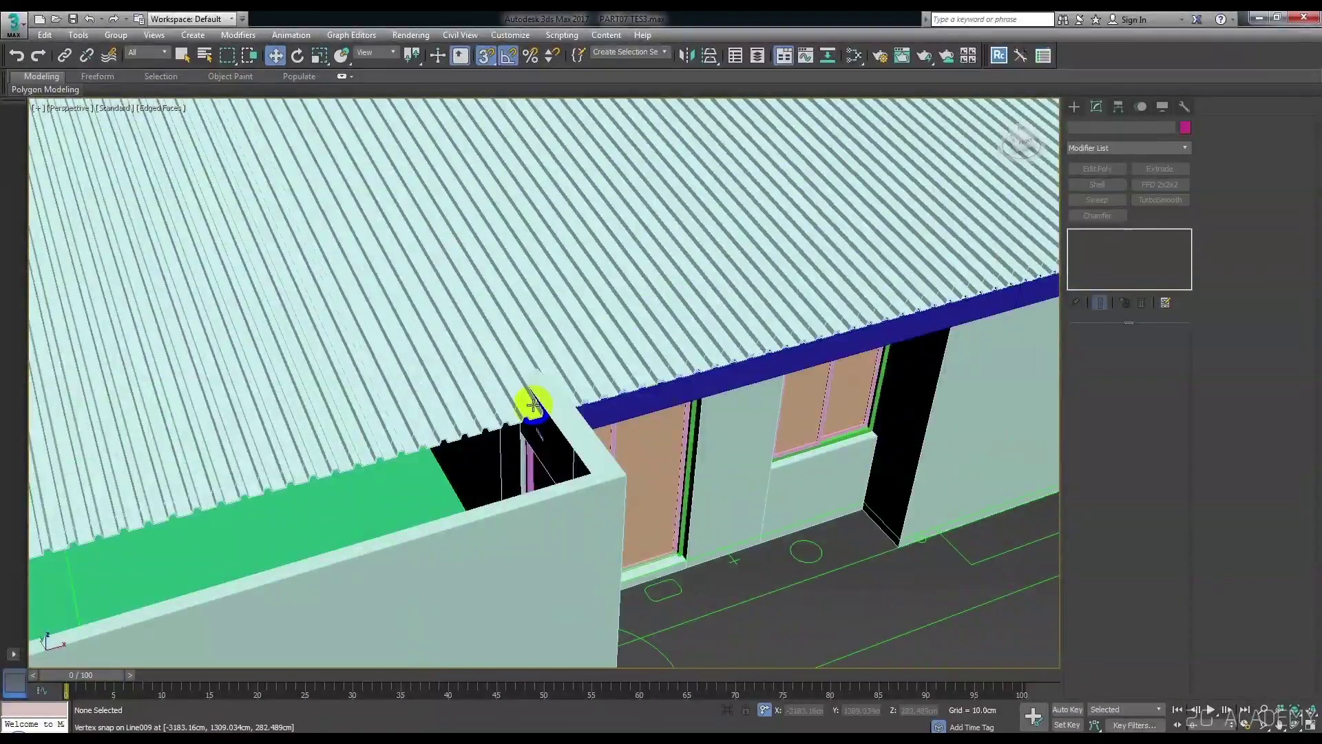
pyautogui.scroll(4, 565, 443)
# Delete the ceiling panel's polygons at the wall corner in wireframe view.
pyautogui.click(619, 421)
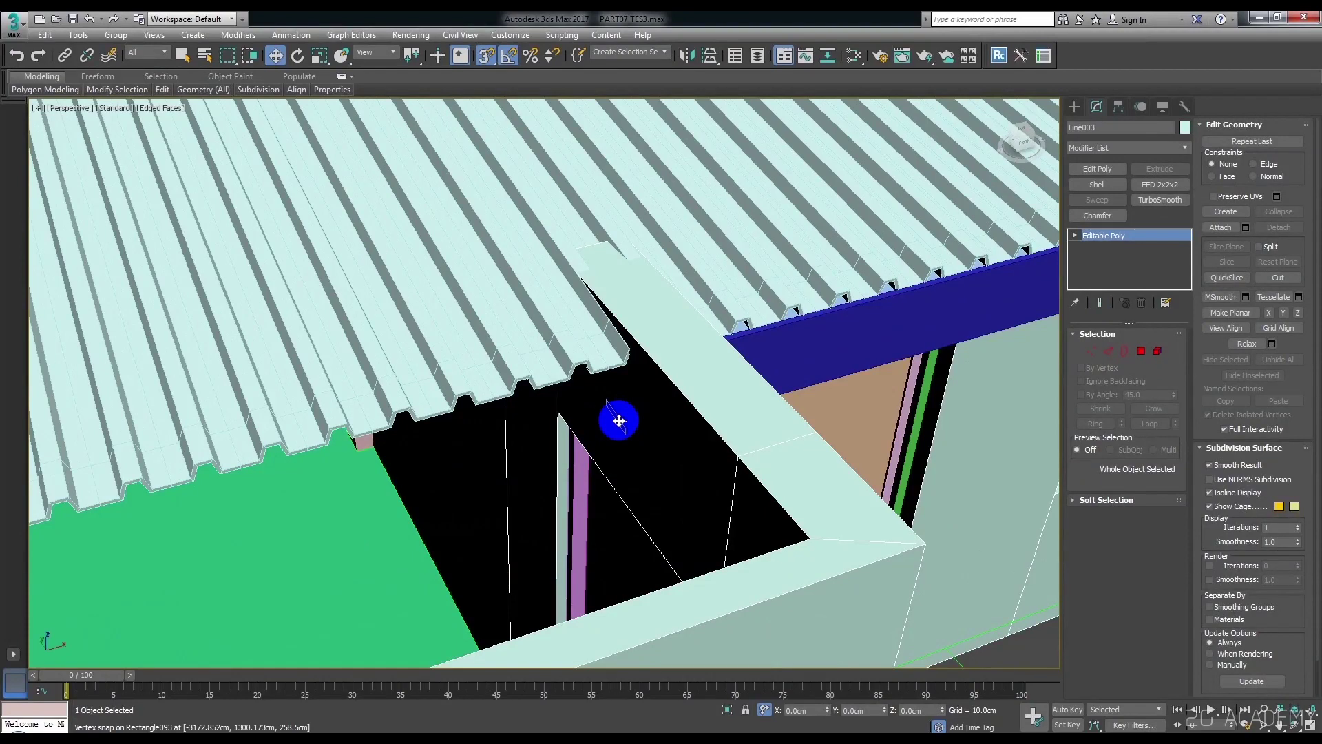
pyautogui.click(1092, 352)
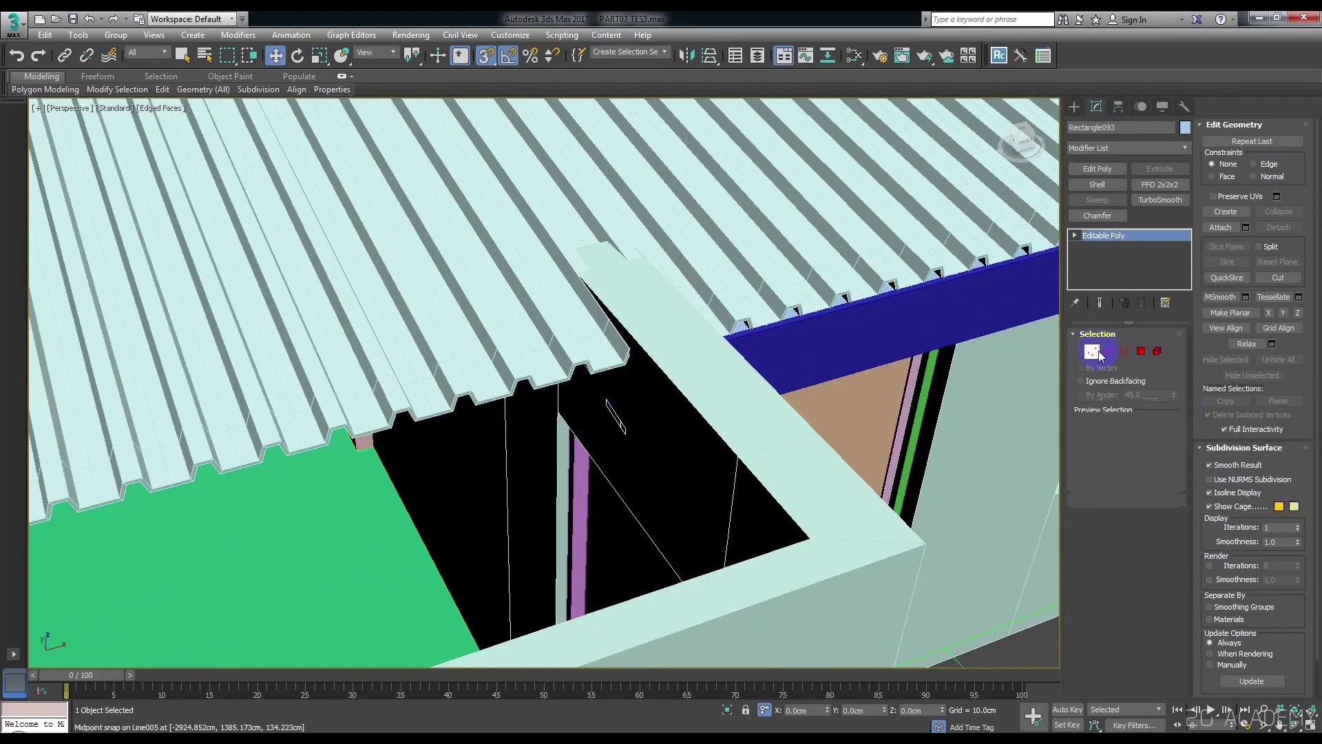
pyautogui.press('F3')
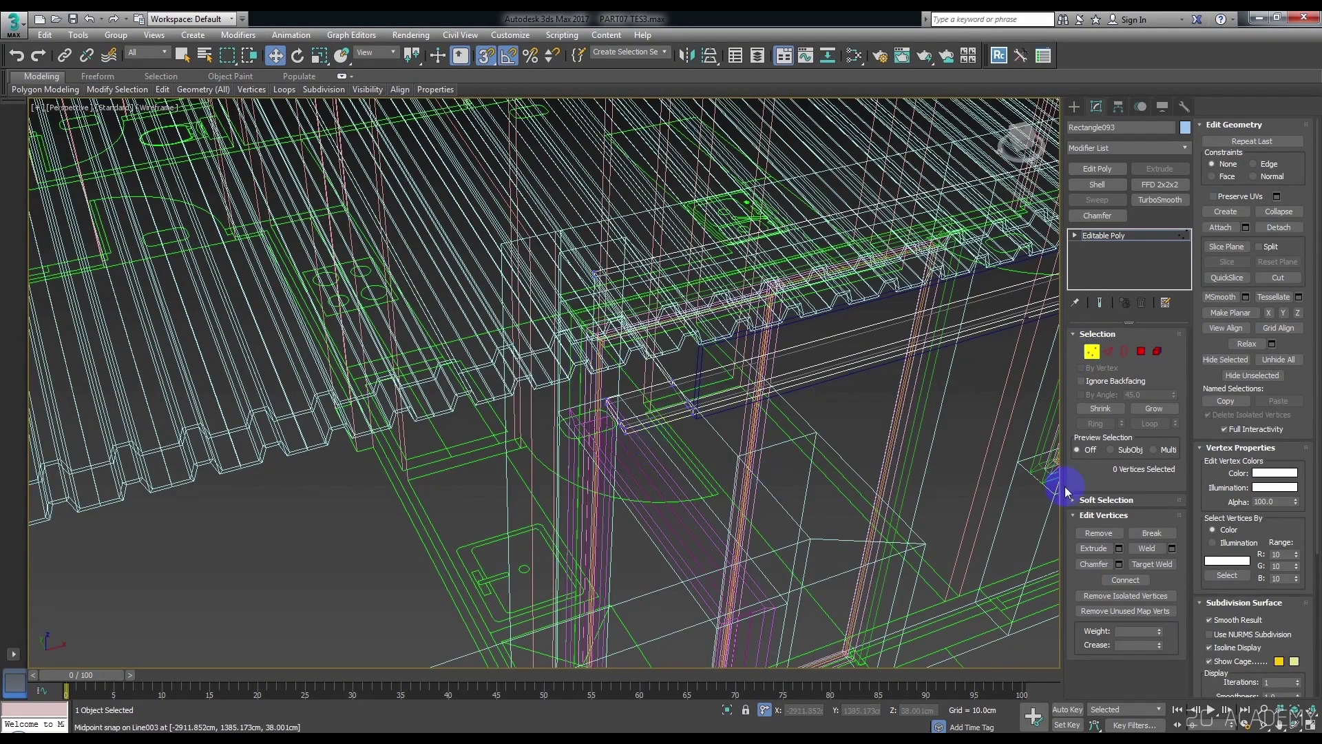
pyautogui.click(1142, 352)
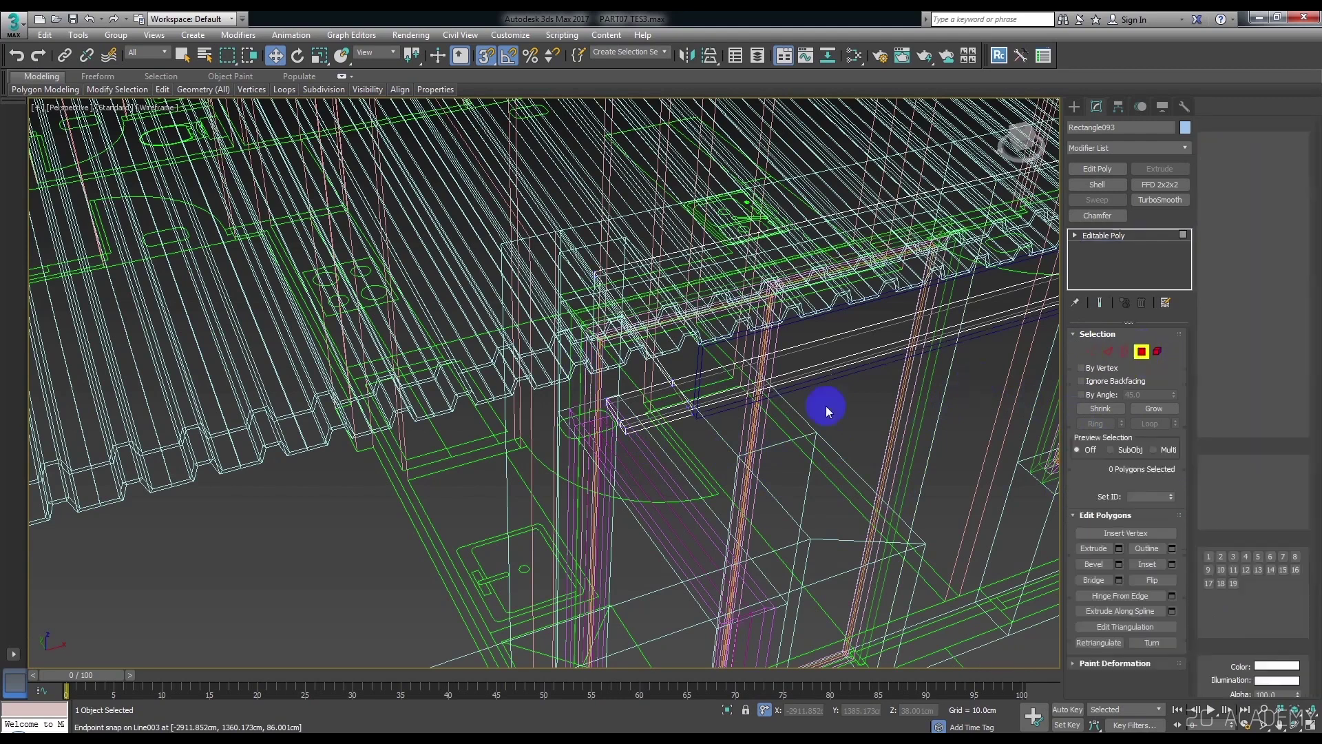
pyautogui.moveTo(634, 452); pyautogui.dragTo(590, 376)
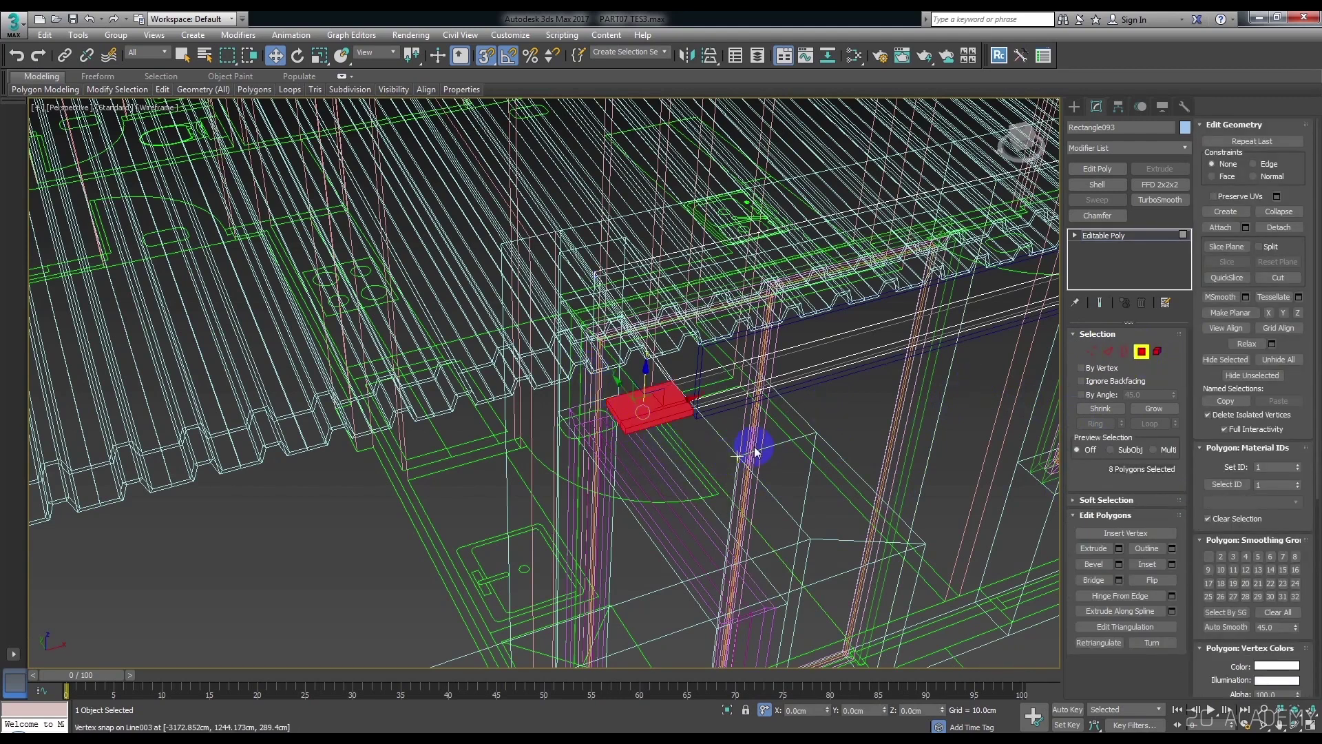
pyautogui.press('Delete')
# Cap the panel's open border left by the deletion, working in isolation.
pyautogui.click(1128, 352)
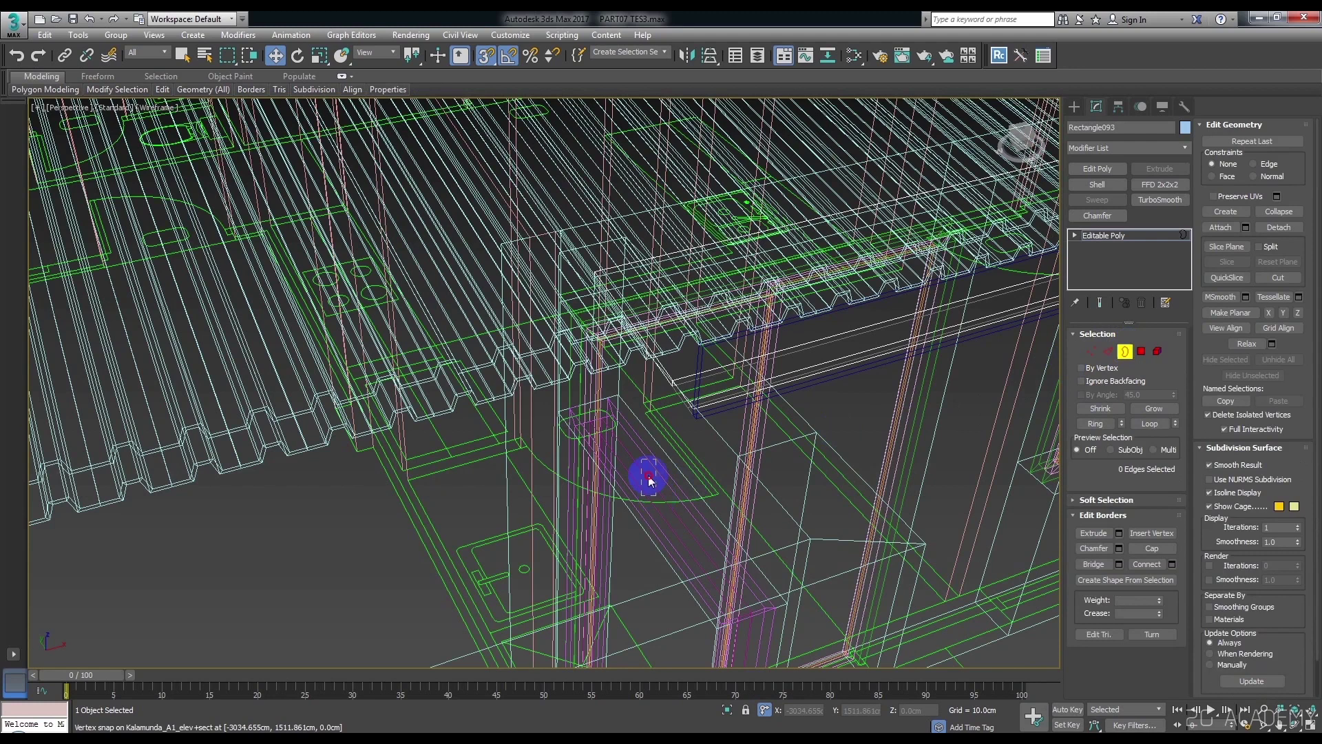
pyautogui.click(691, 435)
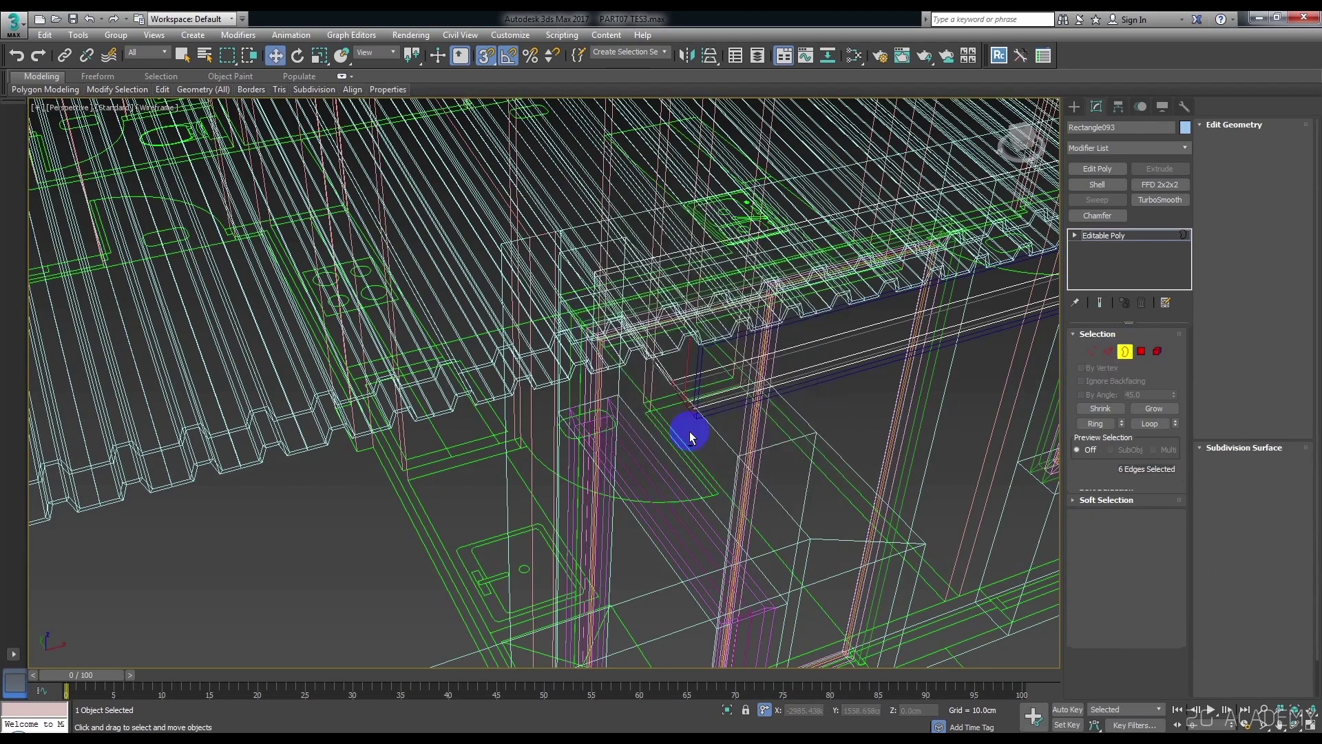
pyautogui.hotkey('alt', 'q')
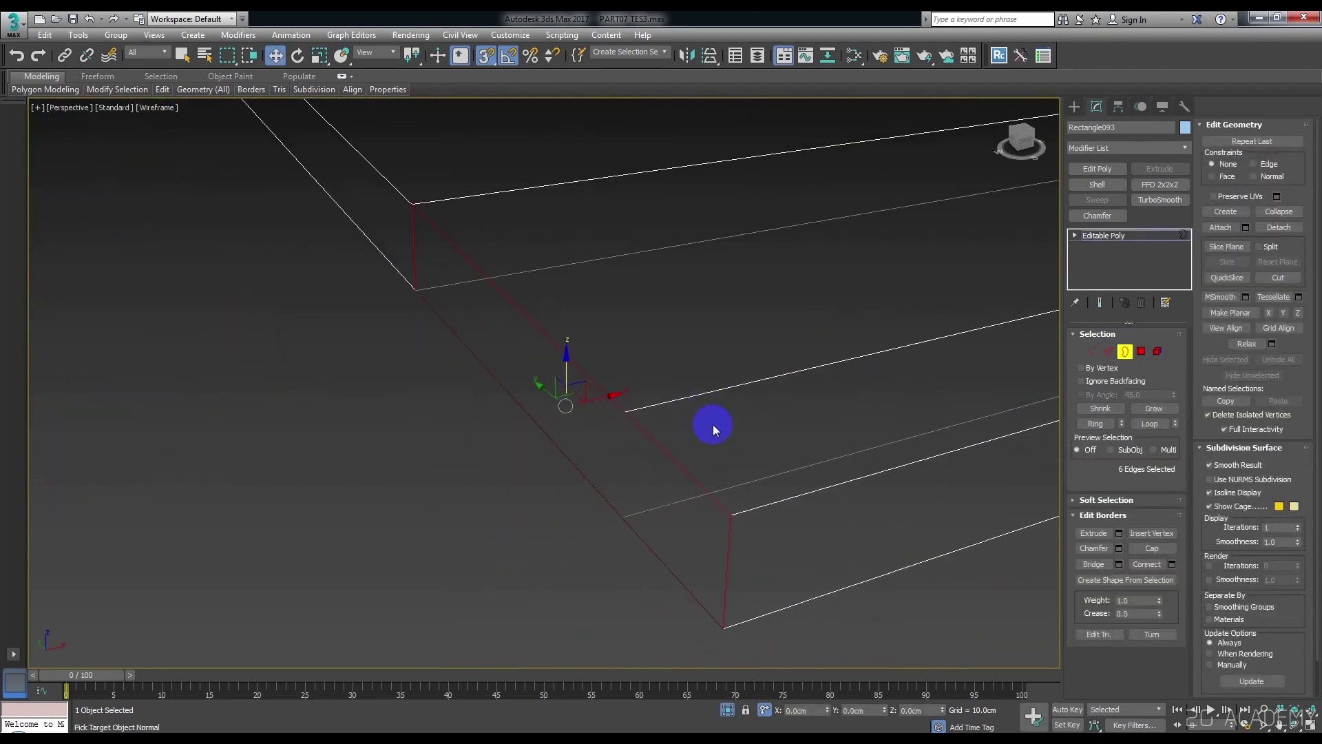
pyautogui.rightClick(713, 424)
pyautogui.click(693, 459)
pyautogui.press('F3')
pyautogui.click(774, 436)
pyautogui.click(1122, 353)
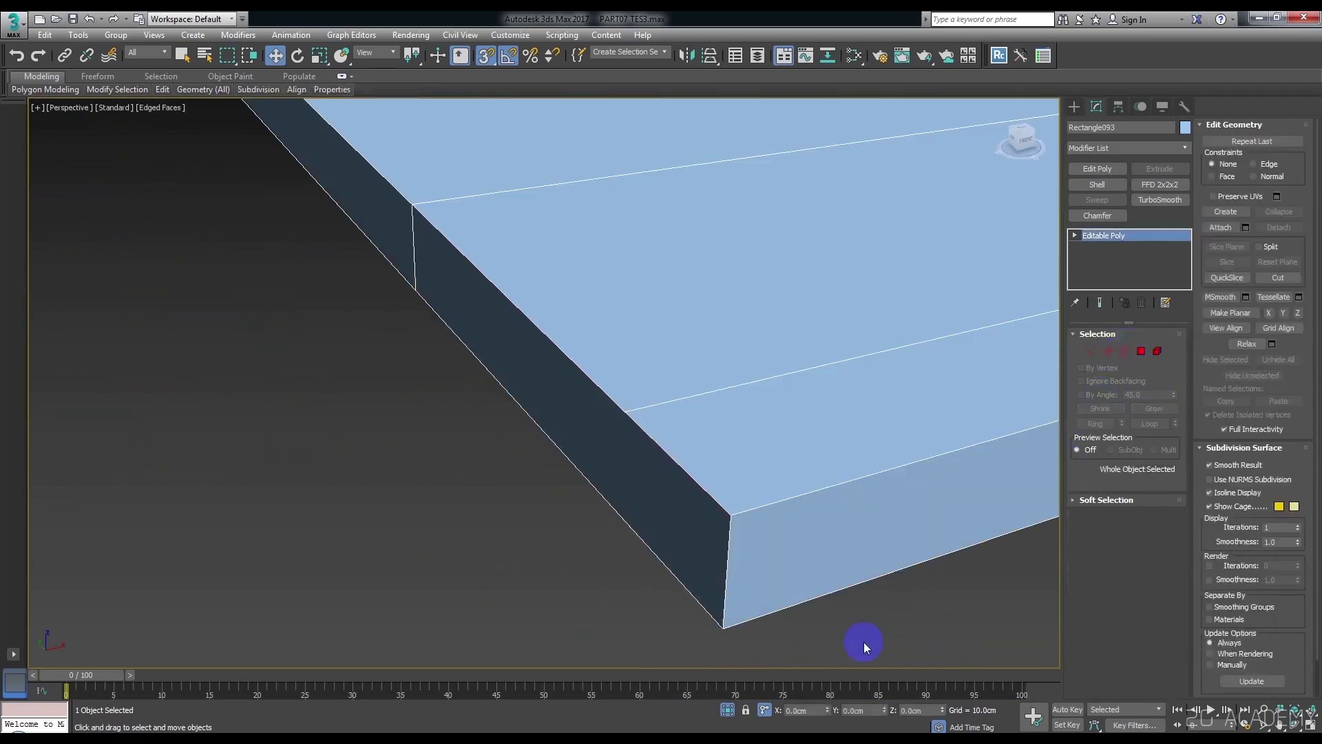
# End isolation and hide the roof and neighbouring pieces to expose the walls.
pyautogui.click(728, 711)
pyautogui.scroll(-3, 815, 502)
pyautogui.moveTo(761, 502)
pyautogui.keyDown('alt'); pyautogui.mouseDown(button='middle')
pyautogui.moveTo(736, 462)
pyautogui.moveTo(806, 508)
pyautogui.moveTo(519, 257)
pyautogui.mouseUp(button='middle'); pyautogui.keyUp('alt')
pyautogui.scroll(5, 318, 316)
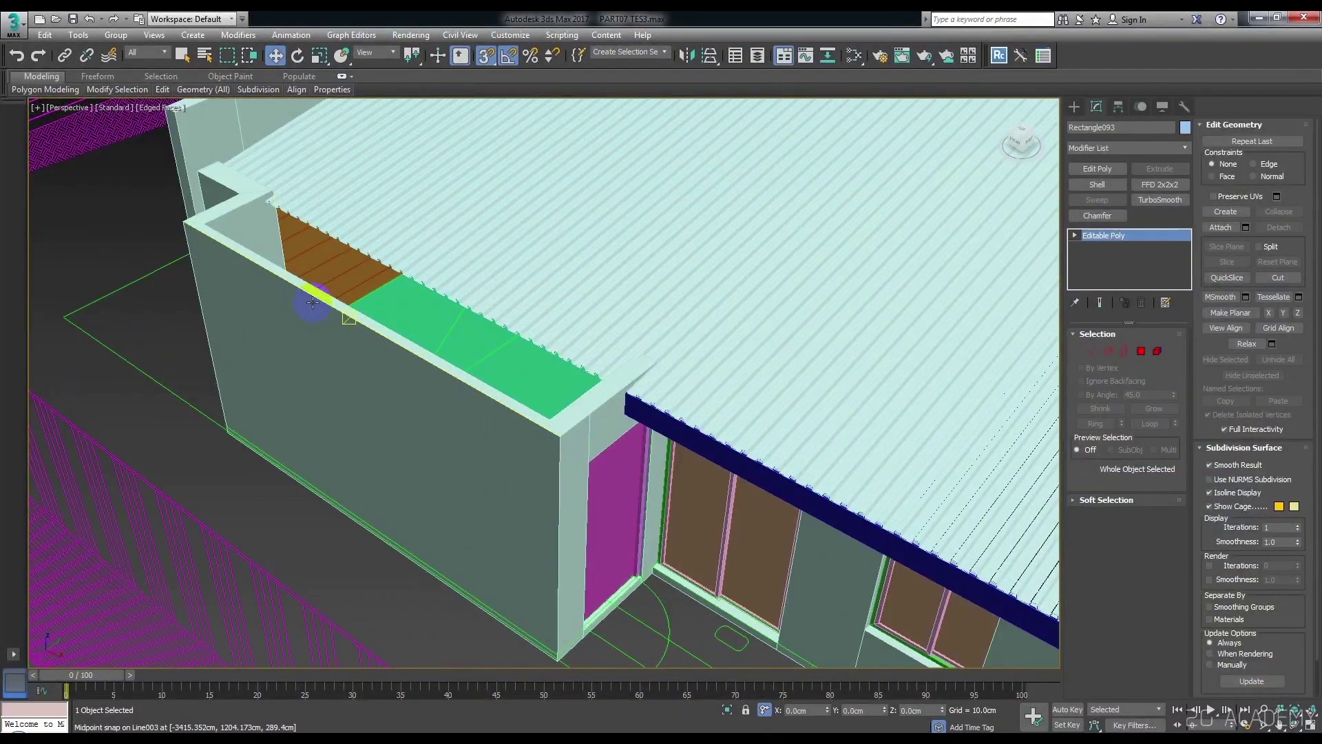
pyautogui.keyDown('ctrl'); pyautogui.click(312, 303); pyautogui.keyUp('ctrl')
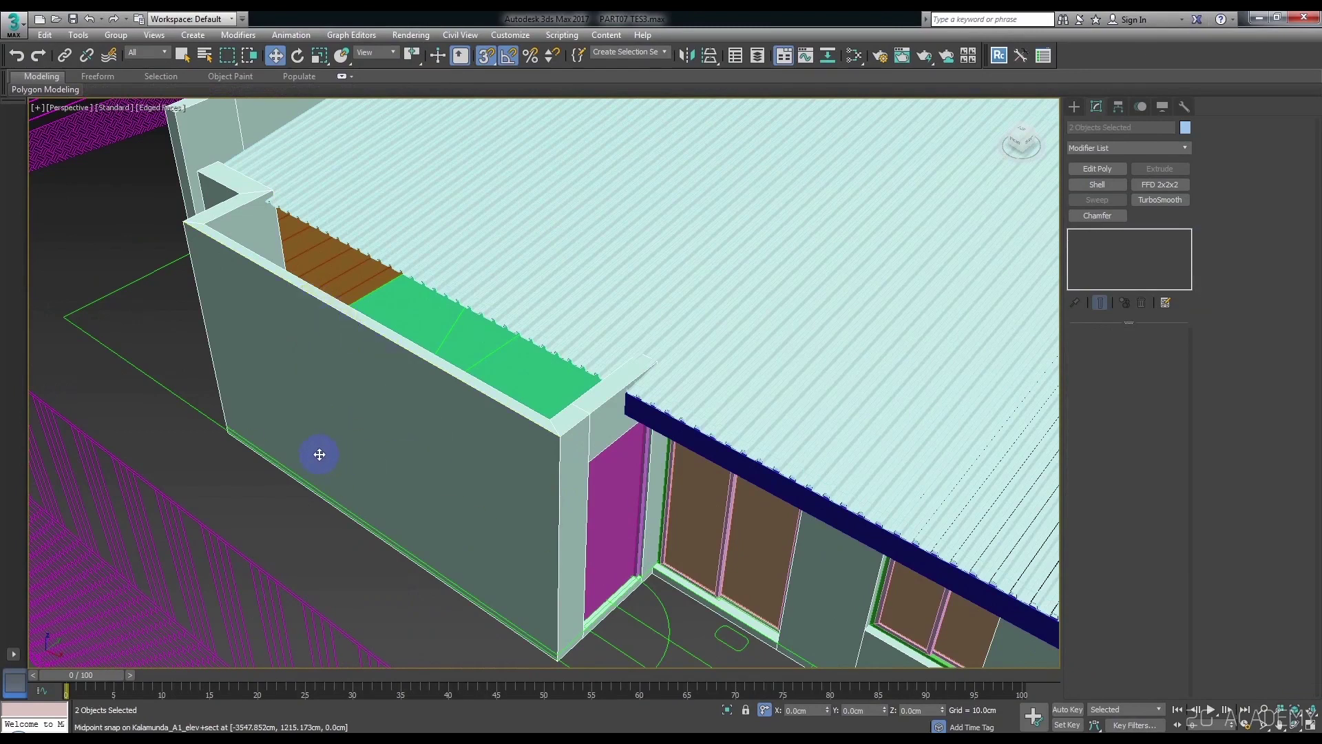
pyautogui.press('Delete')
pyautogui.press('z')
pyautogui.moveTo(365, 441)
pyautogui.keyDown('alt'); pyautogui.mouseDown(button='middle')
pyautogui.moveTo(319, 508)
pyautogui.moveTo(337, 540)
pyautogui.mouseUp(button='middle'); pyautogui.keyUp('alt')
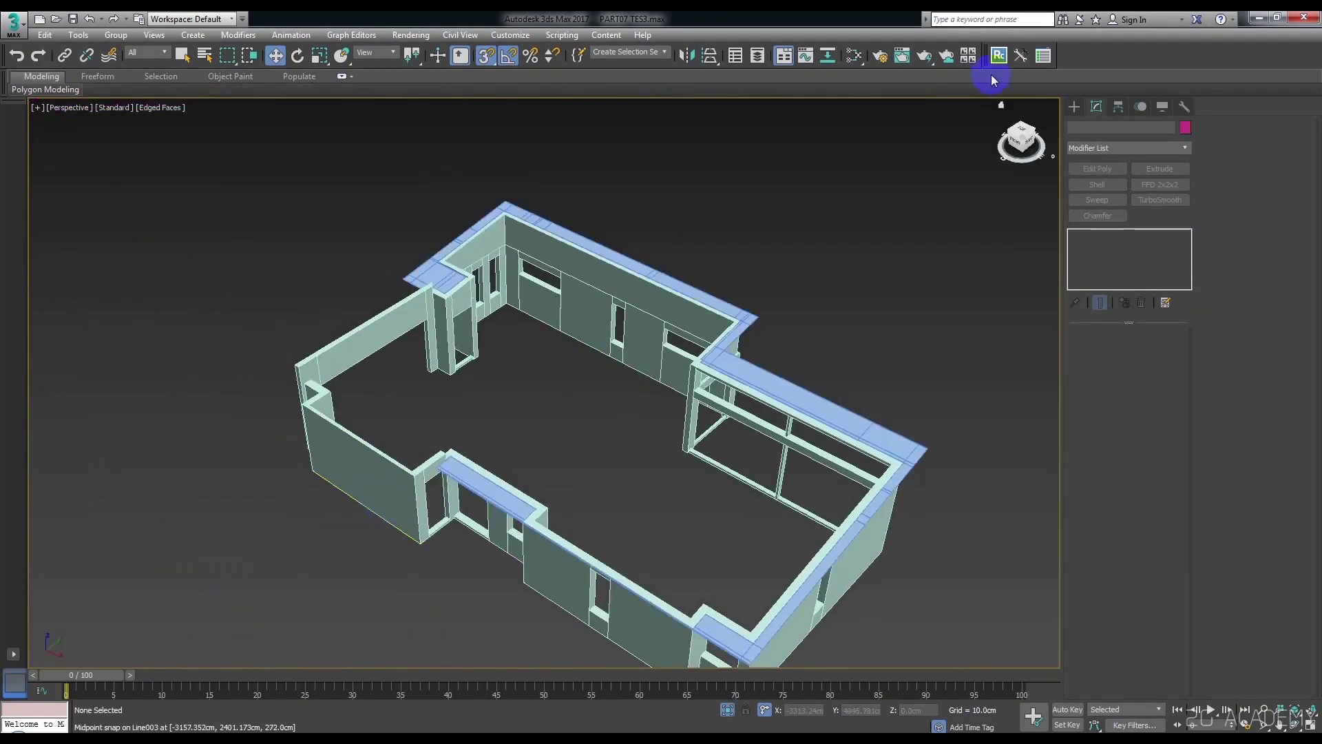
# Draw a 94 by 485 rectangle along the wall top.
pyautogui.click(1073, 108)
pyautogui.click(1154, 216)
pyautogui.click(1155, 205)
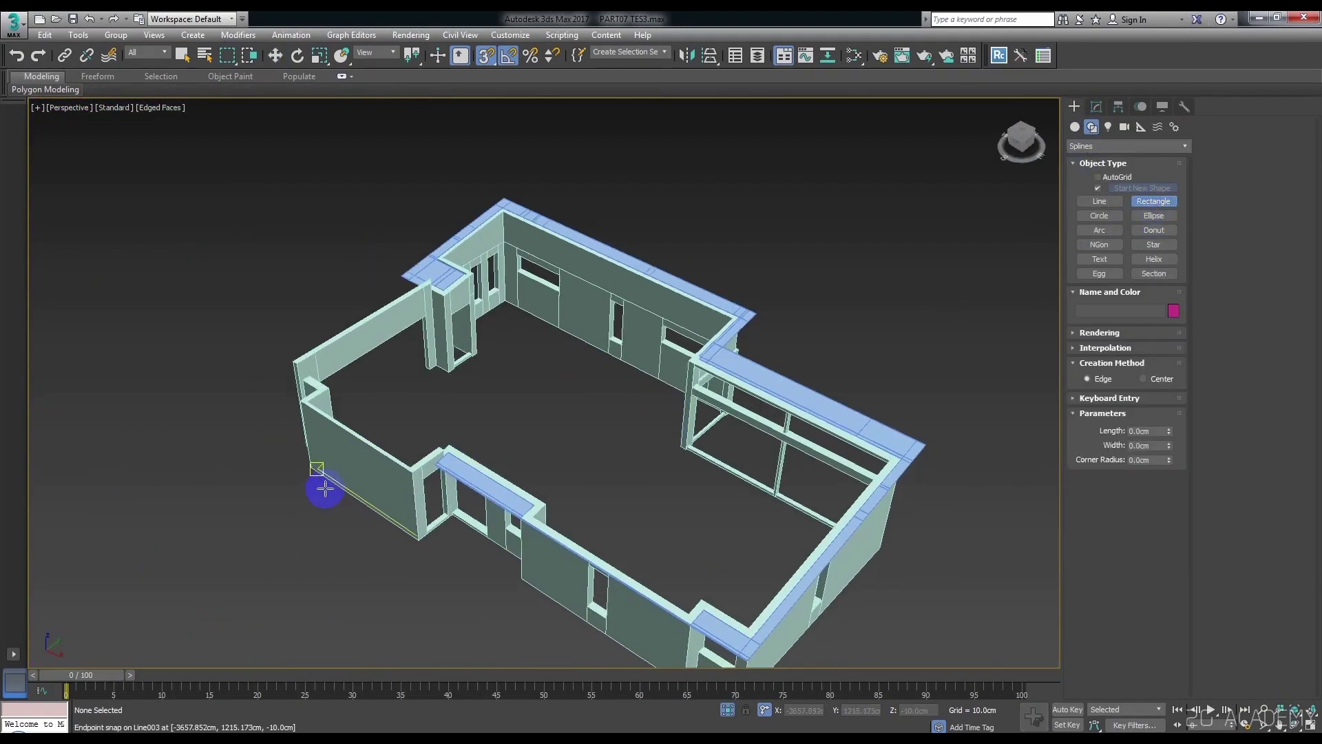
pyautogui.scroll(5, 319, 487)
pyautogui.moveTo(330, 257); pyautogui.dragTo(679, 577)
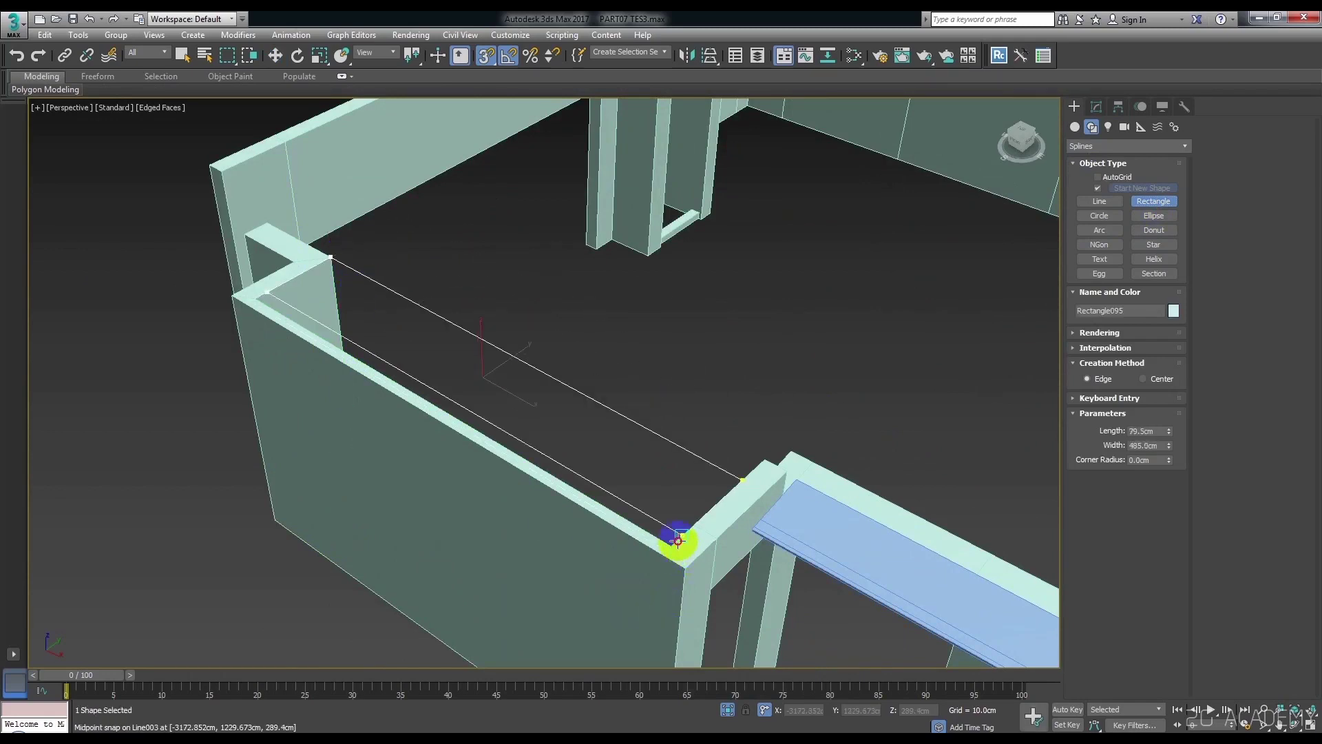
pyautogui.moveTo(667, 511)
pyautogui.keyDown('alt'); pyautogui.mouseDown(button='middle')
pyautogui.moveTo(597, 453)
pyautogui.moveTo(552, 458)
pyautogui.mouseUp(button='middle'); pyautogui.keyUp('alt')
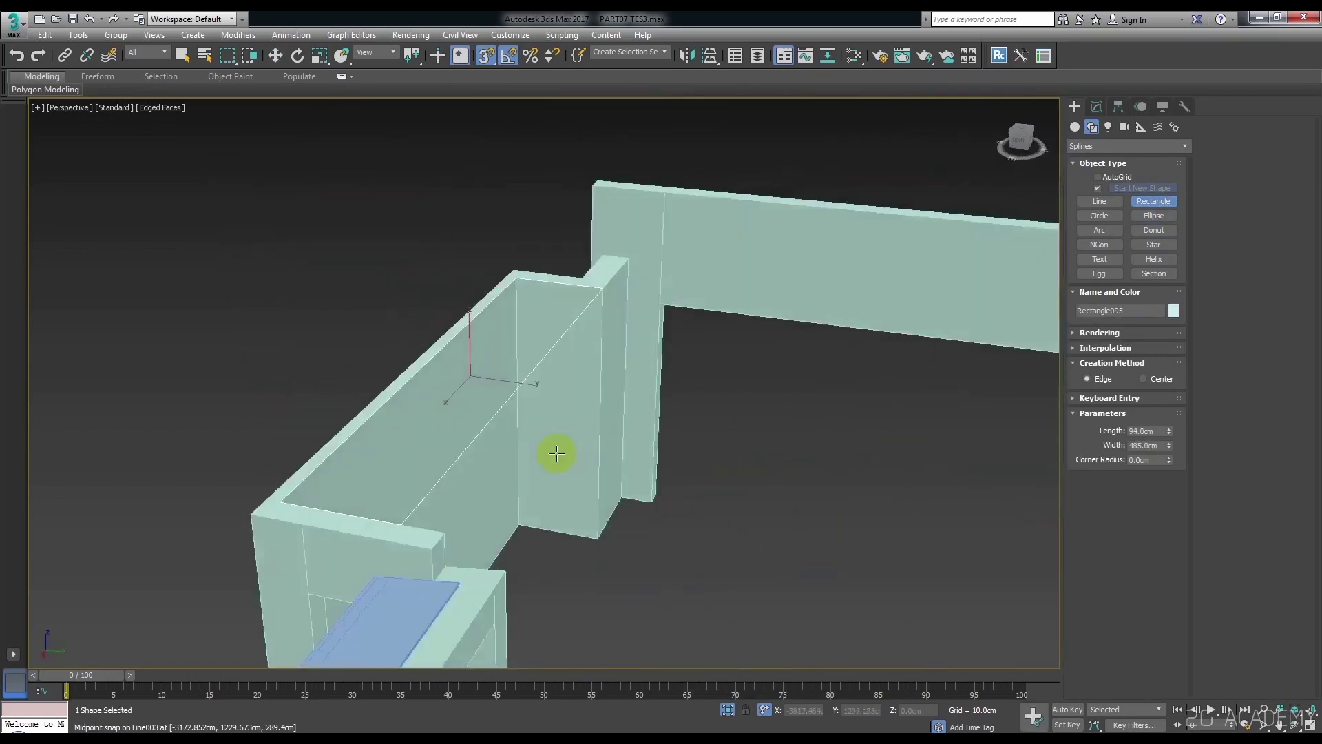
pyautogui.rightClick(704, 656)
# Isolate the roof with Rectangle095 and, in Left view, move the rectangle to the roof slab's end.
pyautogui.click(728, 710)
pyautogui.keyDown('ctrl'); pyautogui.click(679, 340); pyautogui.keyUp('ctrl')
pyautogui.hotkey('alt', 'q')
pyautogui.keyDown('alt'); pyautogui.moveTo(703, 448); pyautogui.dragTo(835, 416, button='middle'); pyautogui.keyUp('alt')
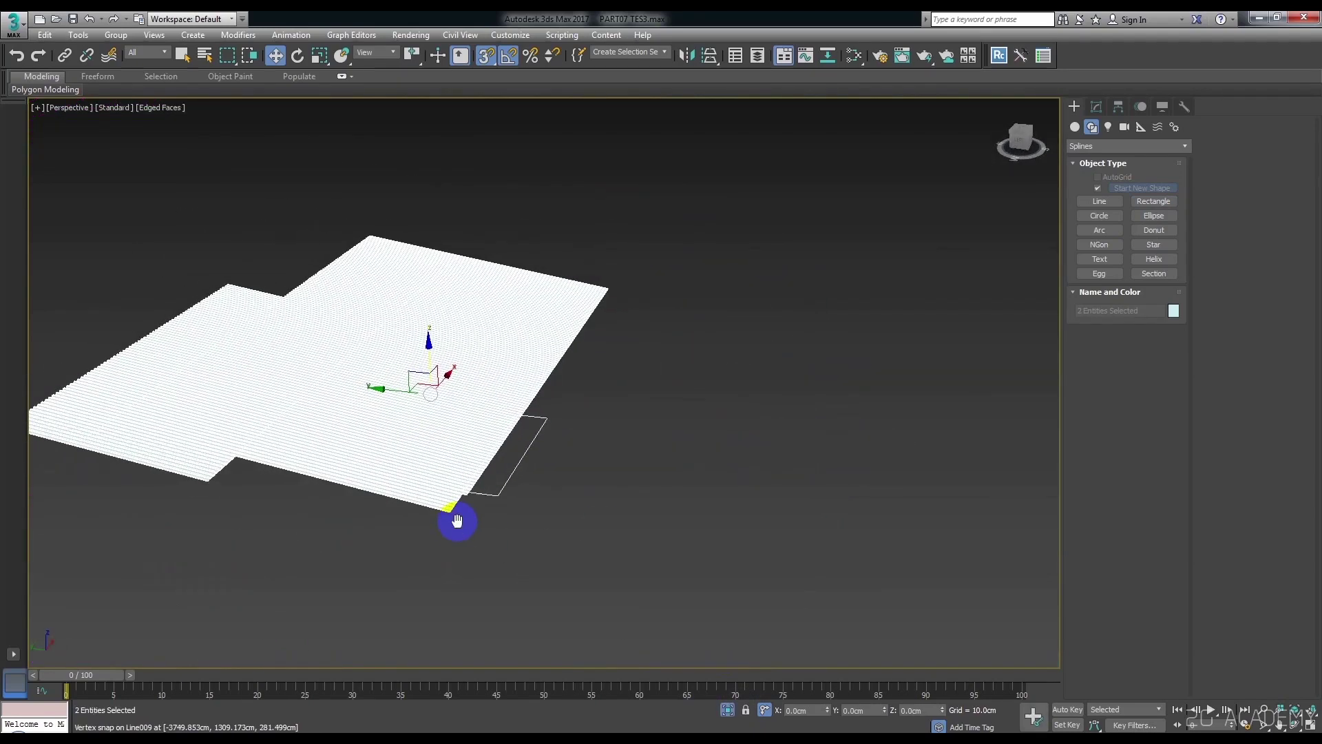
pyautogui.press('l')
pyautogui.press('z')
pyautogui.click(826, 420)
pyautogui.moveTo(764, 360); pyautogui.dragTo(633, 441)
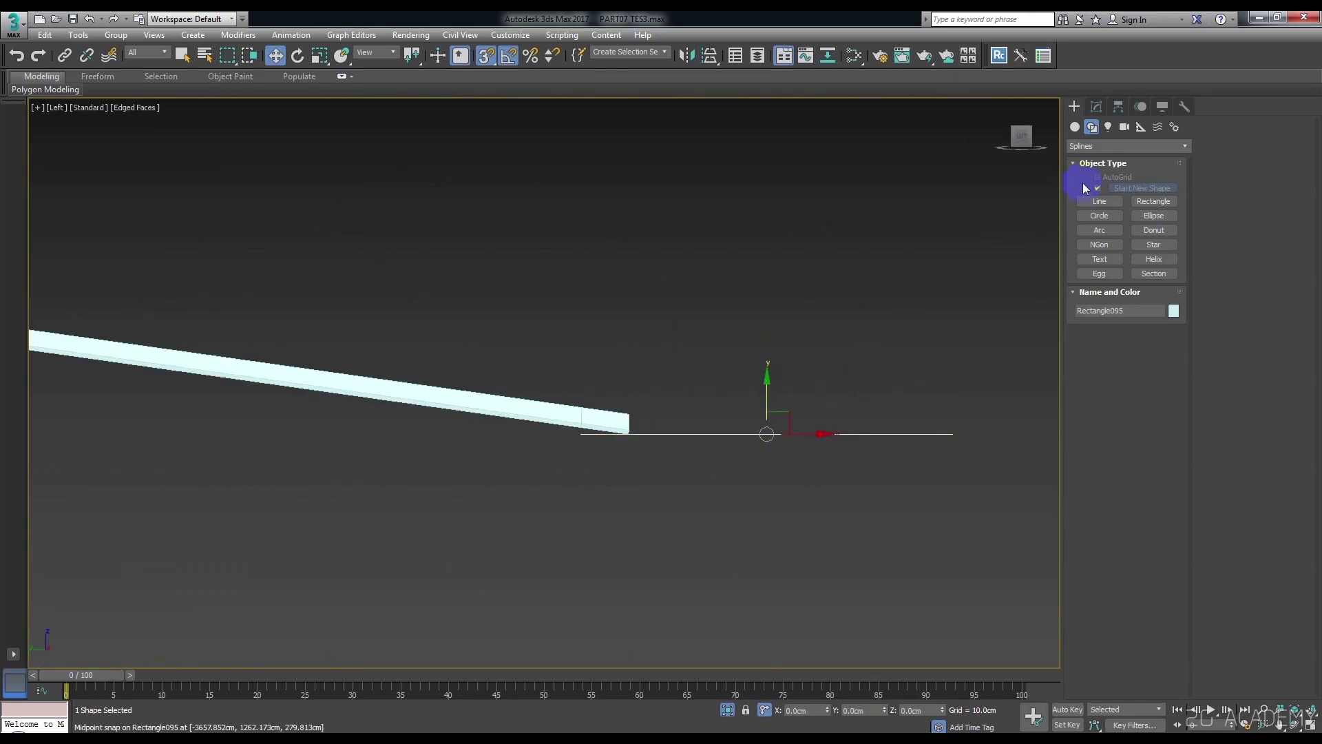
# Convert Rectangle095 to an editable spline, extrude it -5 cm, and end isolation.
pyautogui.click(1096, 106)
pyautogui.rightClick(911, 238)
pyautogui.moveTo(935, 324)
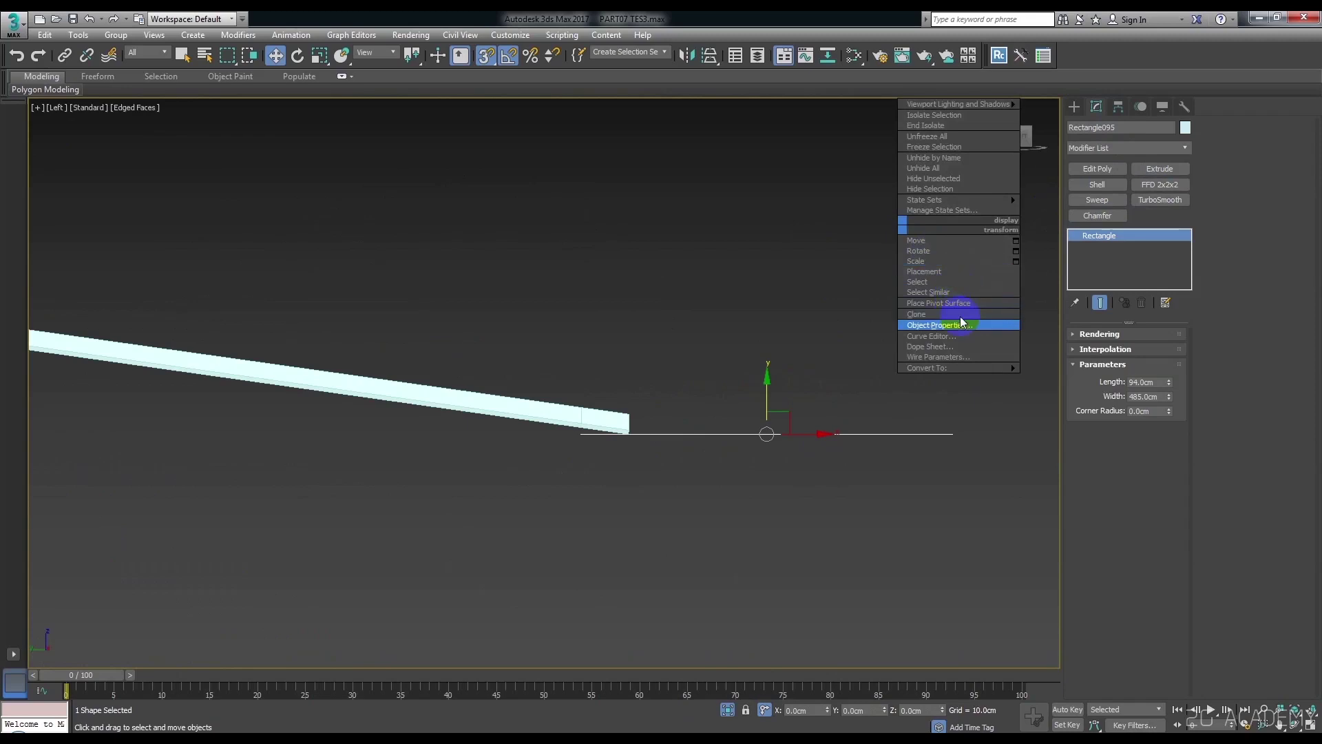
pyautogui.click(1057, 367)
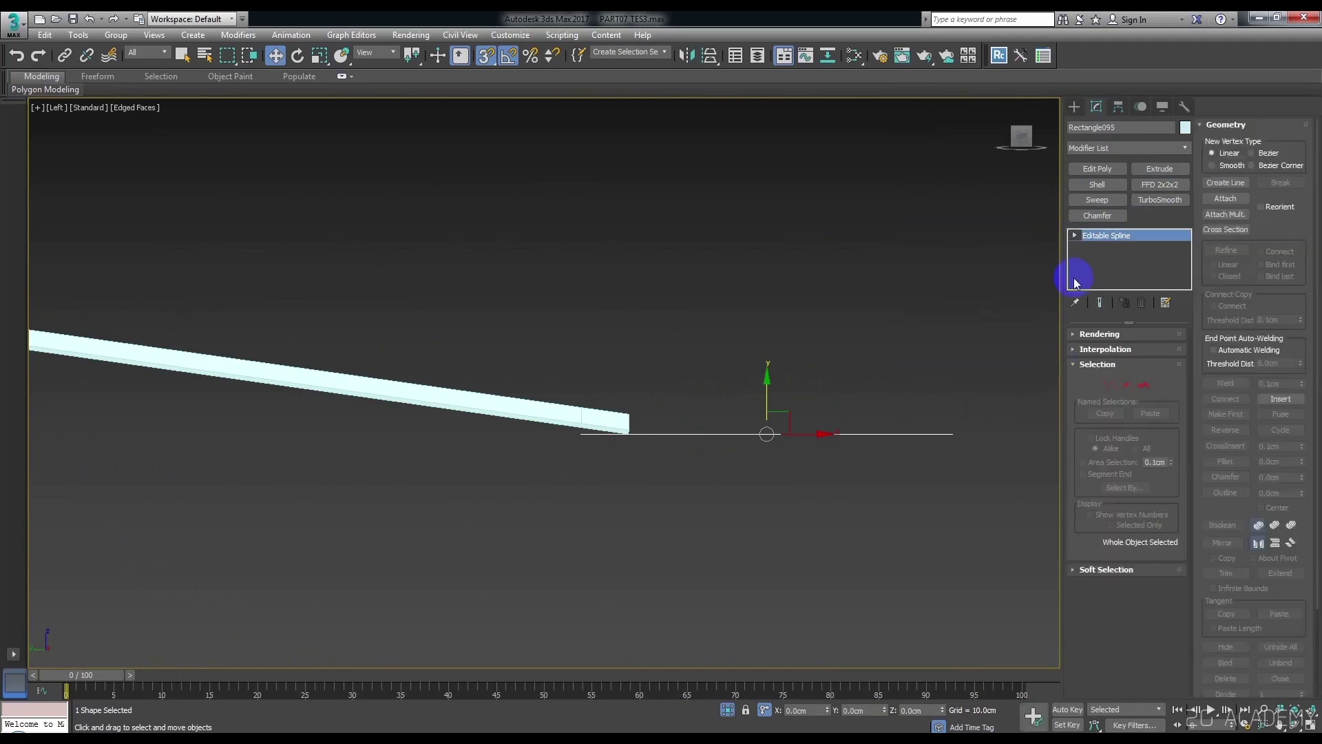
pyautogui.click(1150, 174)
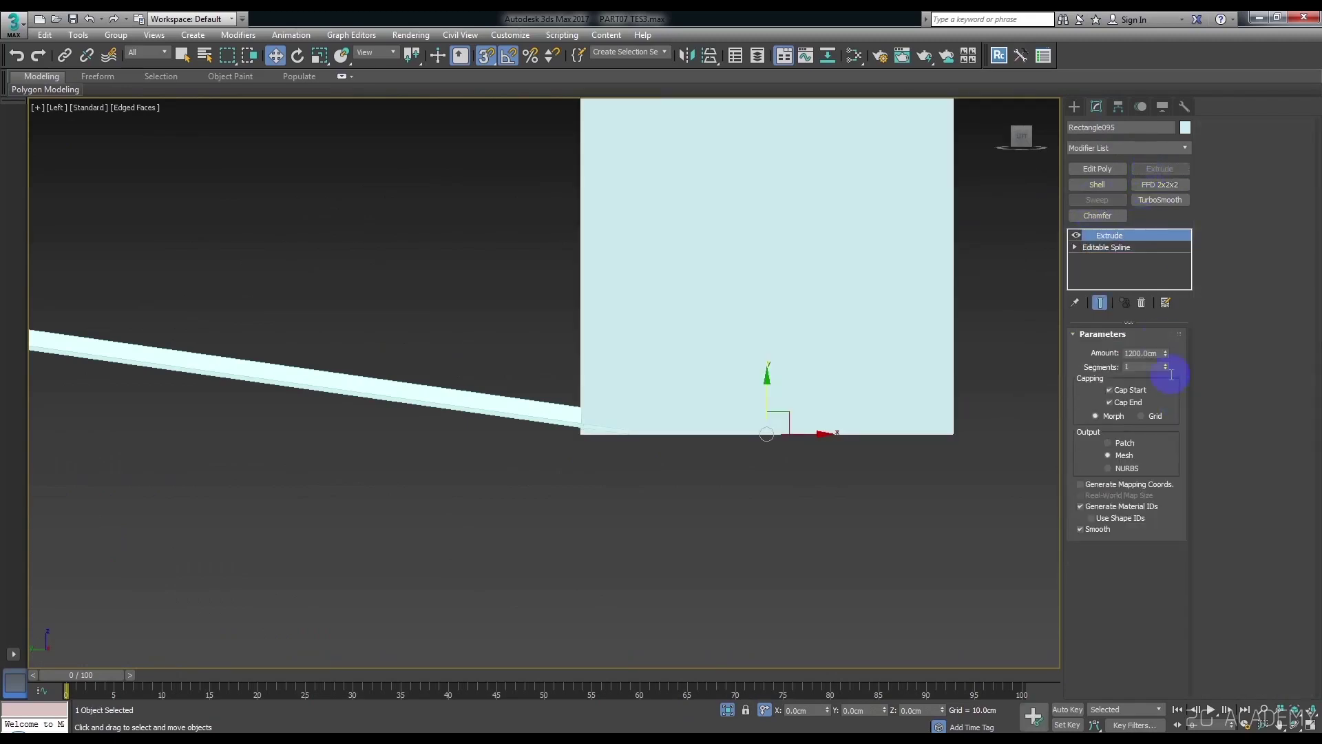
pyautogui.doubleClick(1157, 352)
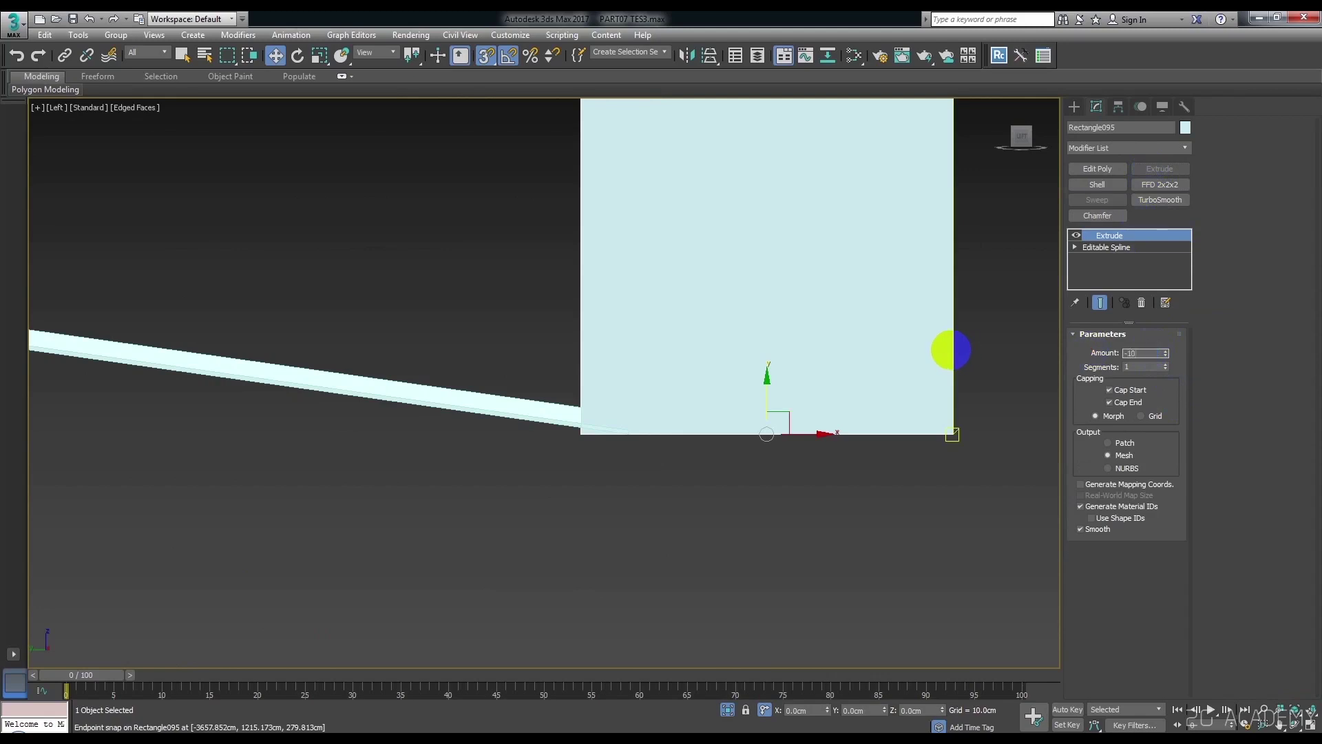
pyautogui.press('Return')
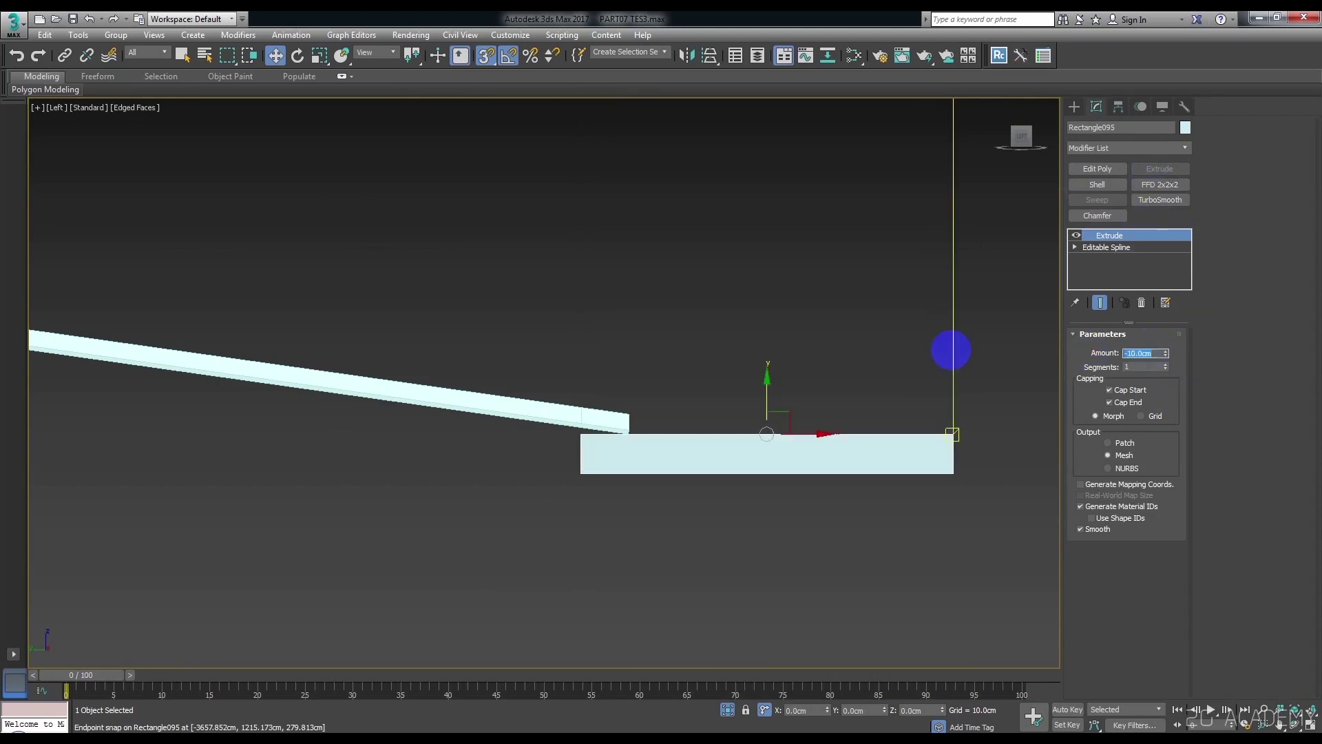
pyautogui.write('-5')
pyautogui.press('Return')
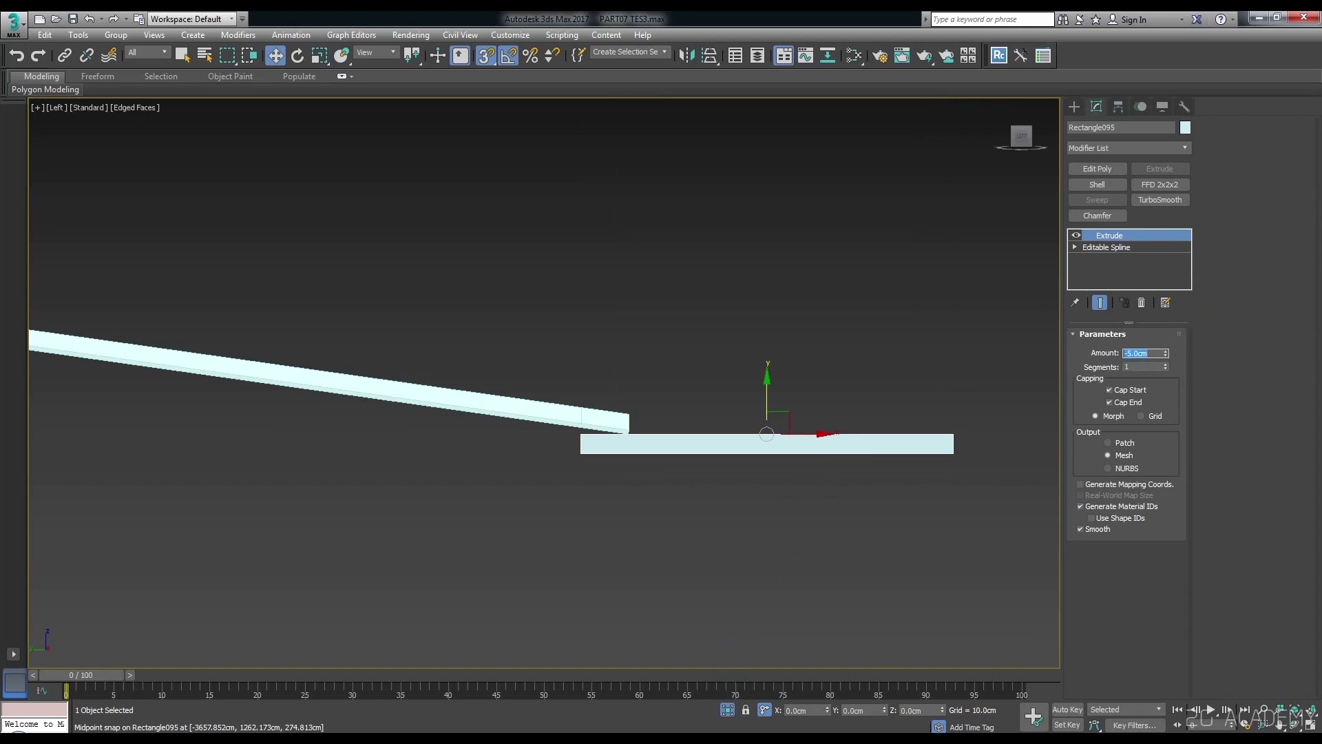
pyautogui.click(729, 710)
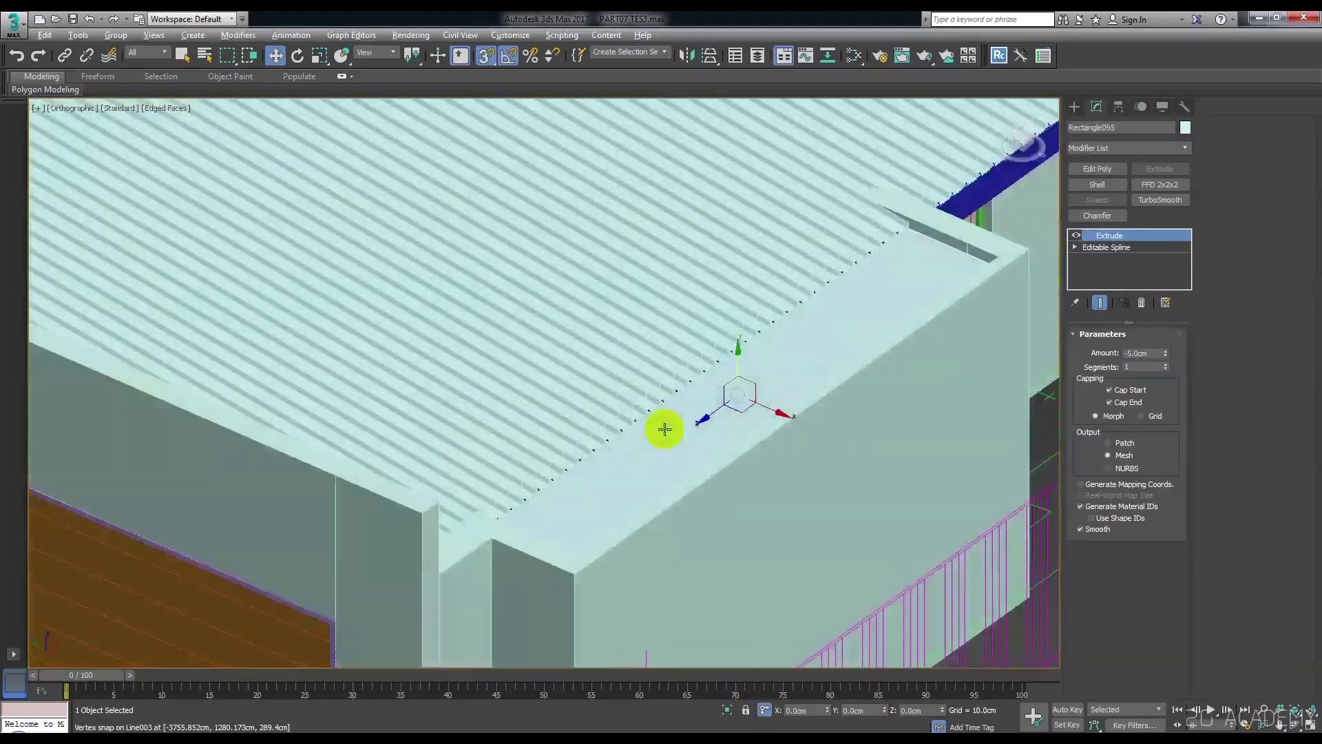
# Snap the slab into place under the roof edge and give it a teal colour.
pyautogui.moveTo(665, 429); pyautogui.dragTo(758, 294)
pyautogui.click(1185, 127)
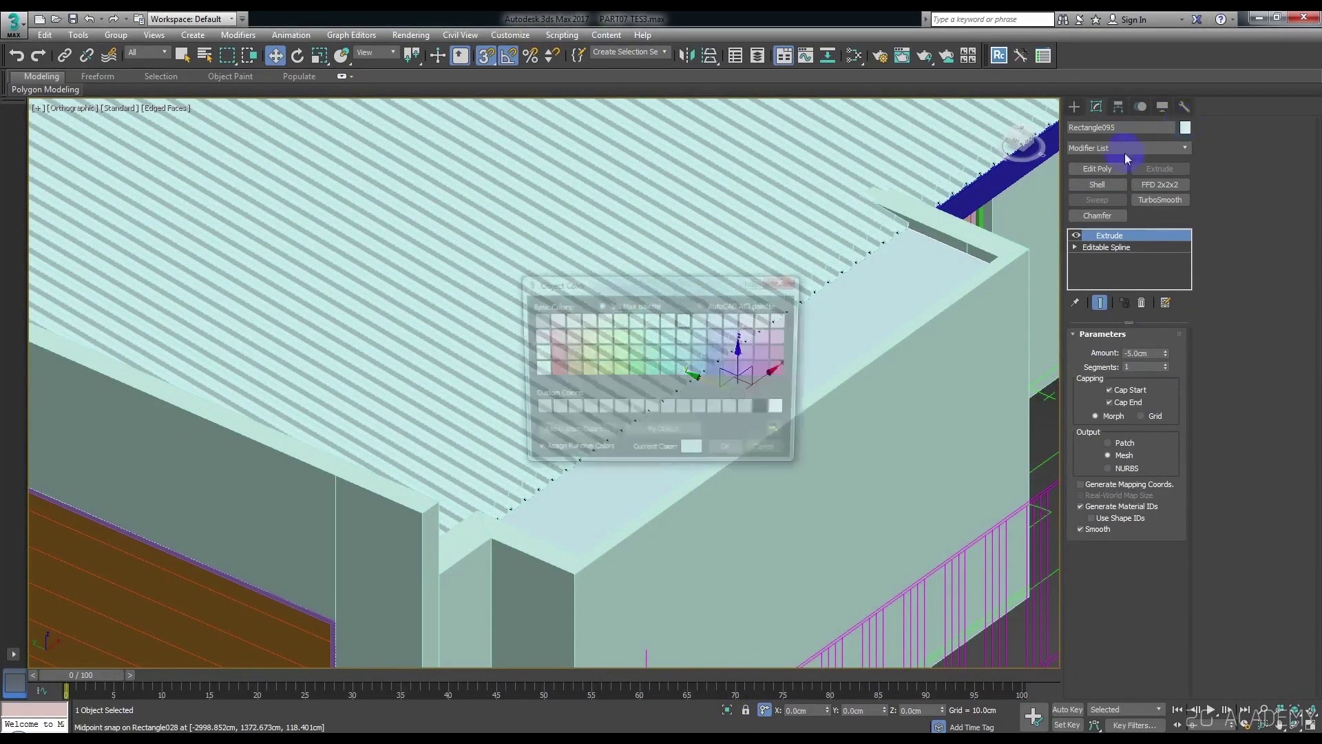
pyautogui.click(674, 355)
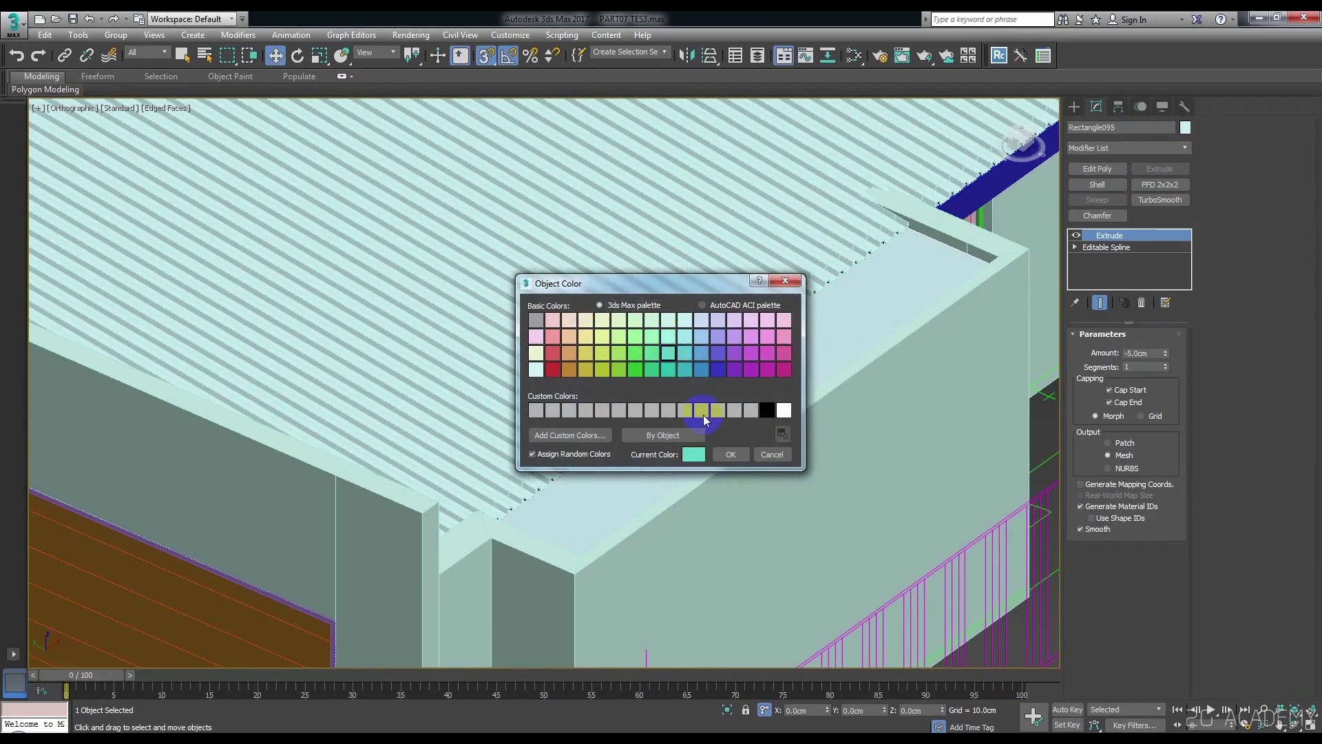
pyautogui.click(732, 454)
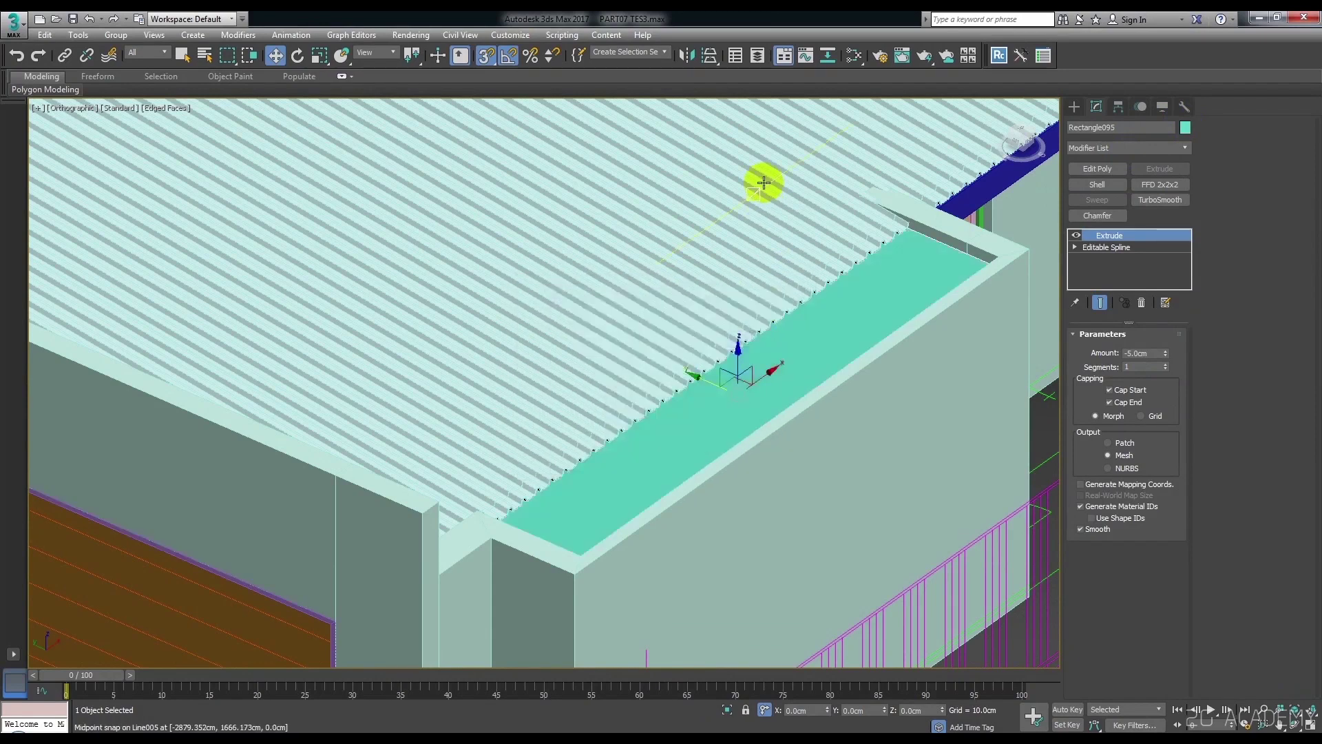
# Move Rectangle095 onto the BLD - CEILING EXT layer, deselect, and zoom out to the whole house.
pyautogui.click(758, 56)
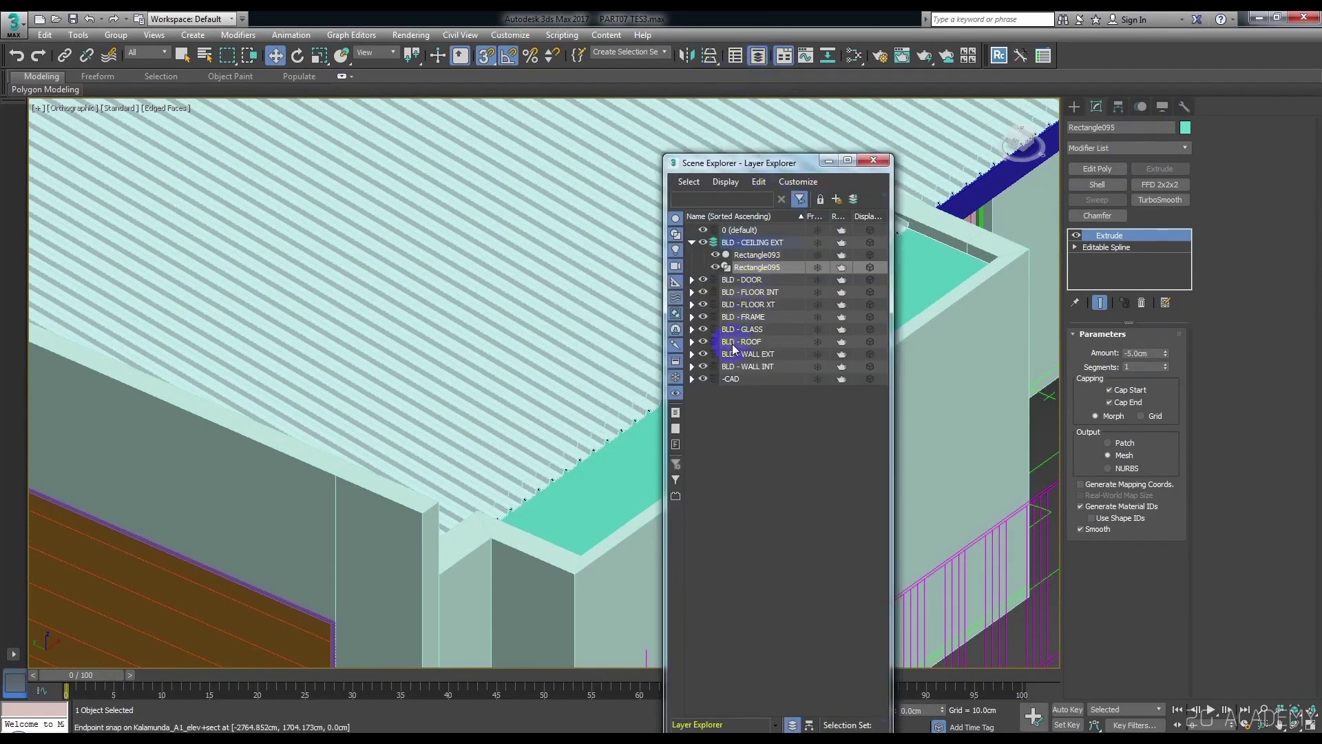
pyautogui.click(854, 200)
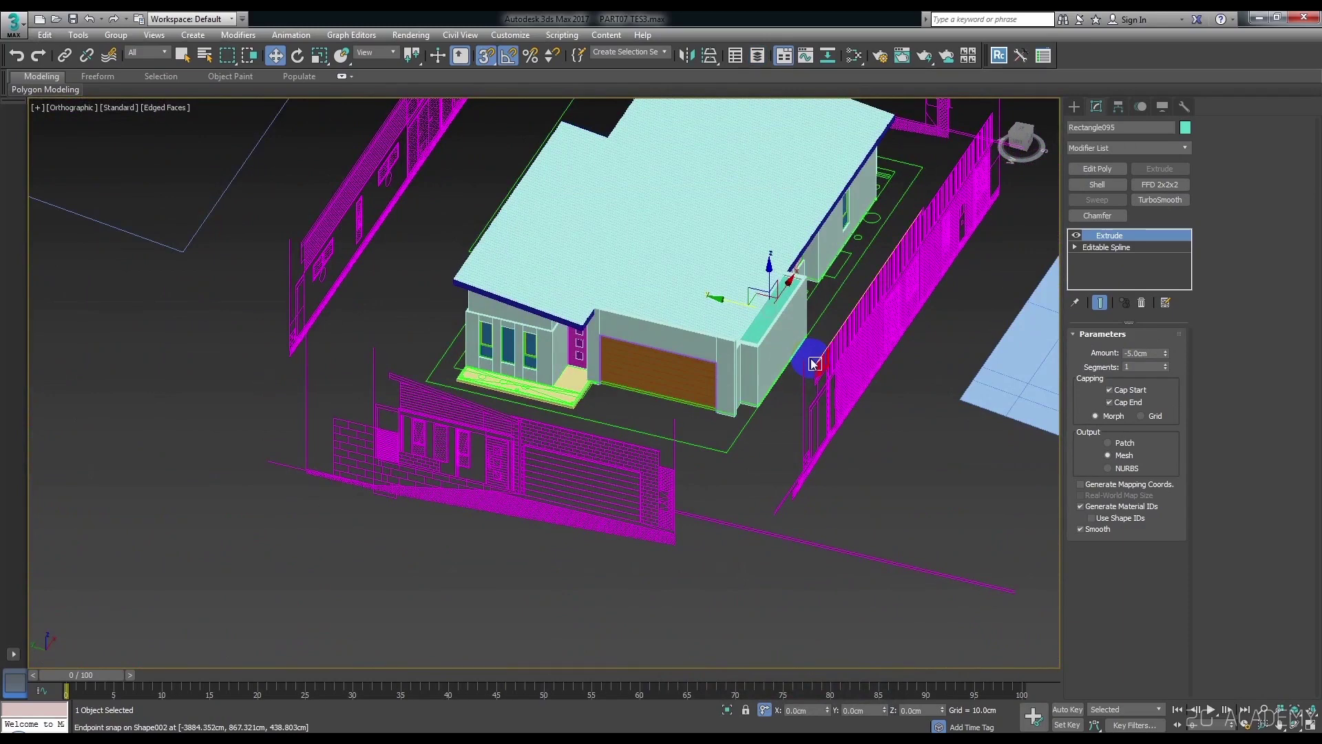
pyautogui.scroll(10, 813, 363)
pyautogui.click(841, 384)
pyautogui.press('p')
pyautogui.scroll(-10, 792, 389)
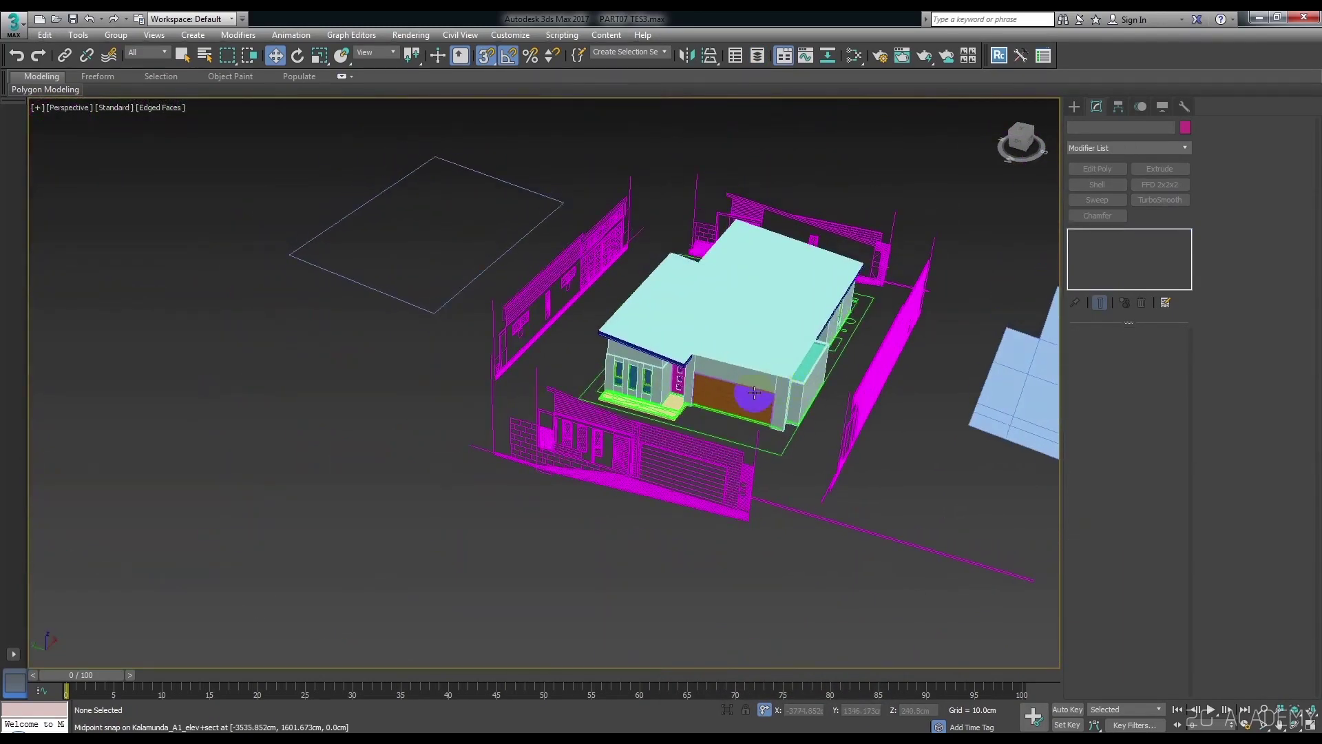
pyautogui.scroll(3, 754, 392)
pyautogui.moveTo(755, 393)
pyautogui.keyDown('alt'); pyautogui.mouseDown(button='middle')
pyautogui.moveTo(689, 407)
pyautogui.moveTo(761, 458)
pyautogui.moveTo(797, 464)
pyautogui.moveTo(716, 425)
pyautogui.moveTo(808, 463)
pyautogui.moveTo(715, 472)
pyautogui.moveTo(747, 483)
pyautogui.moveTo(791, 473)
pyautogui.mouseUp(button='middle'); pyautogui.keyUp('alt')
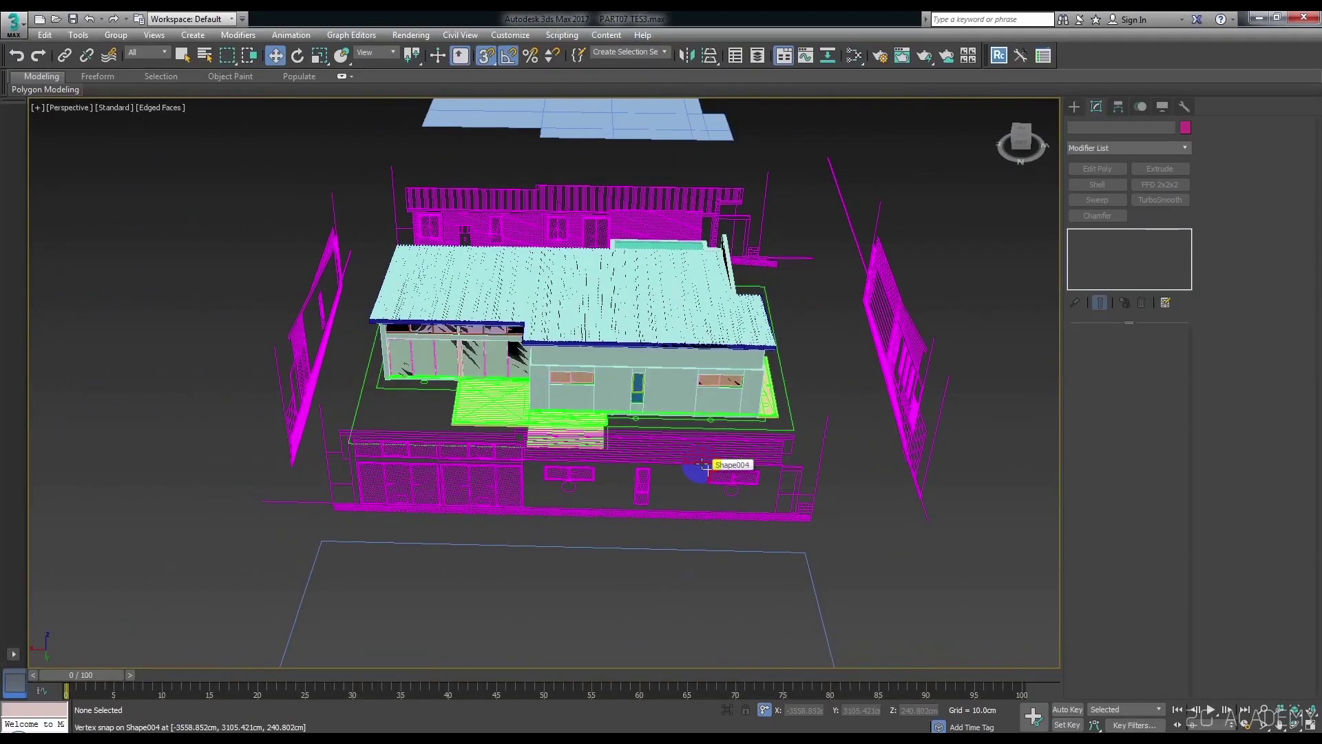
pyautogui.moveTo(707, 469)
pyautogui.keyDown('alt'); pyautogui.mouseDown(button='middle')
pyautogui.moveTo(756, 472)
pyautogui.moveTo(714, 517)
pyautogui.moveTo(761, 526)
pyautogui.moveTo(762, 502)
pyautogui.moveTo(664, 526)
pyautogui.mouseUp(button='middle'); pyautogui.keyUp('alt')
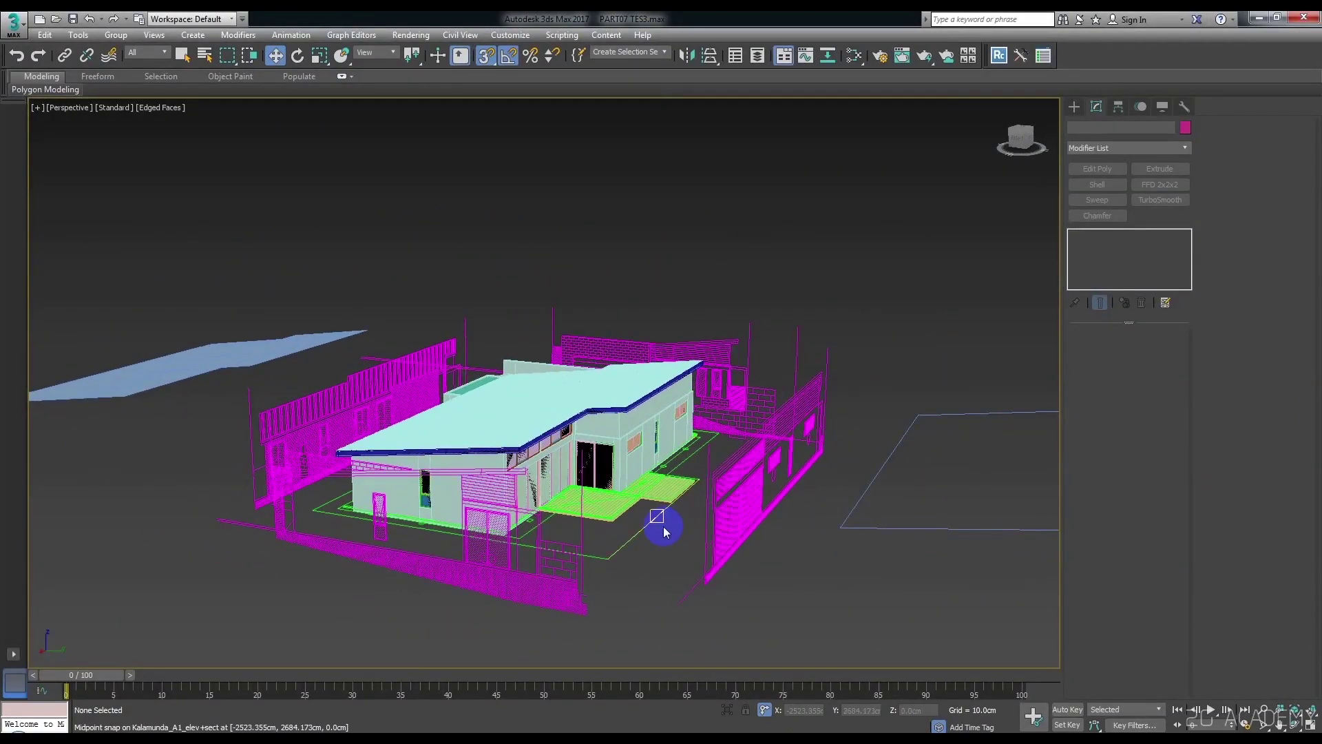
pyautogui.scroll(5, 658, 531)
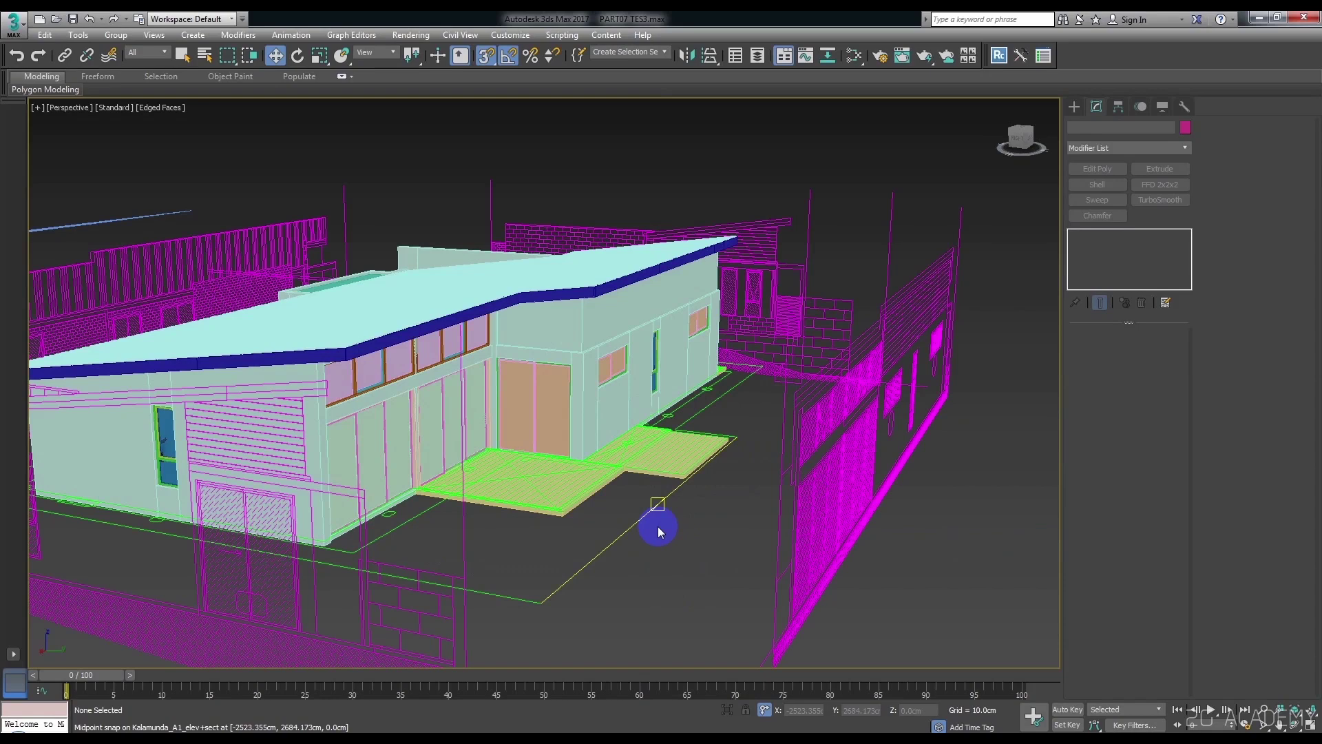